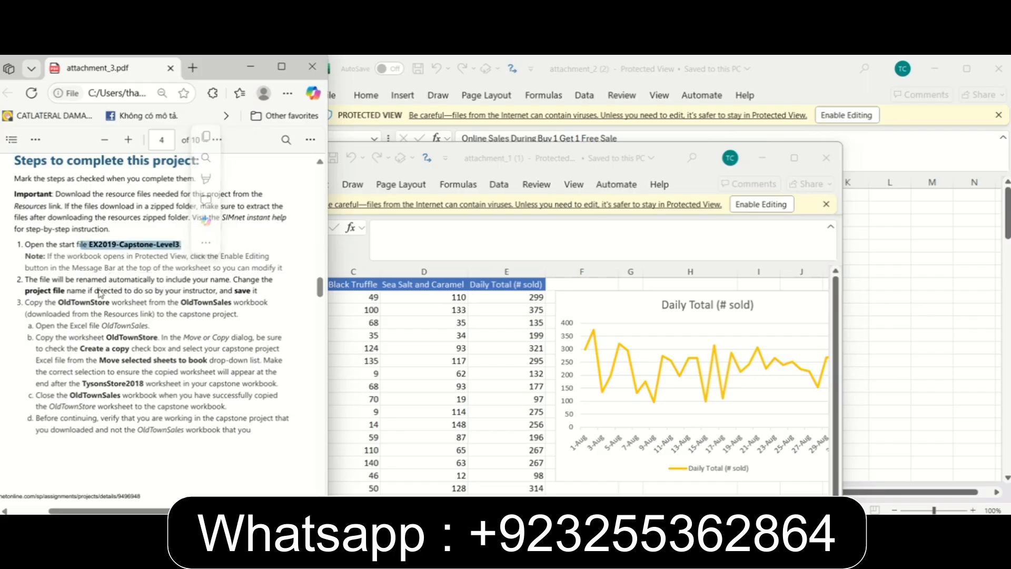
Enable editing in both protected workbooks, attachment_1 (1) and attachment_2 (2).
{"action": "left_click_drag", "start_coordinate": [72, 303], "coordinate": [58, 303]}
{"action": "left_click", "coordinate": [293, 255]}
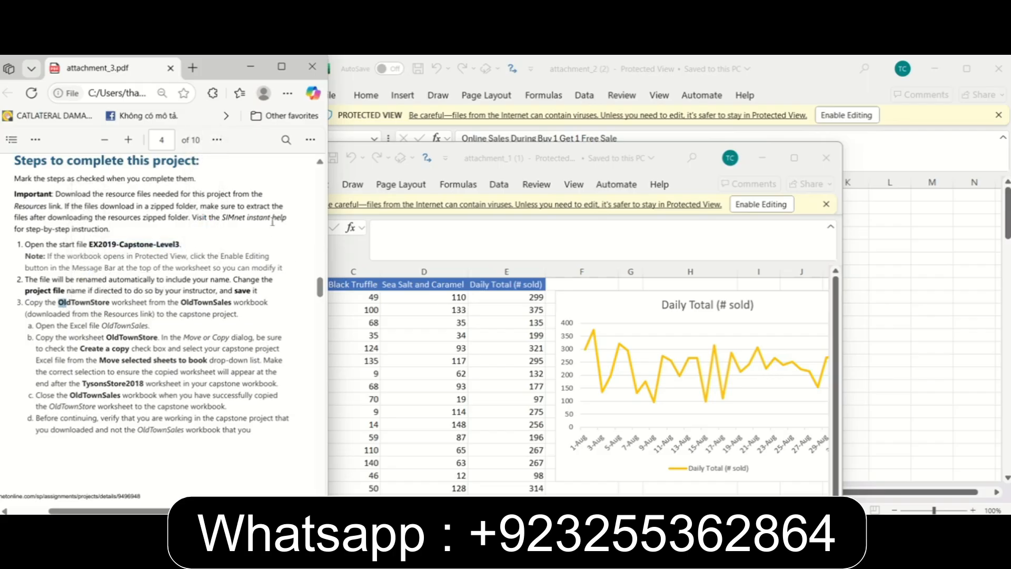
{"action": "left_click", "coordinate": [605, 153]}
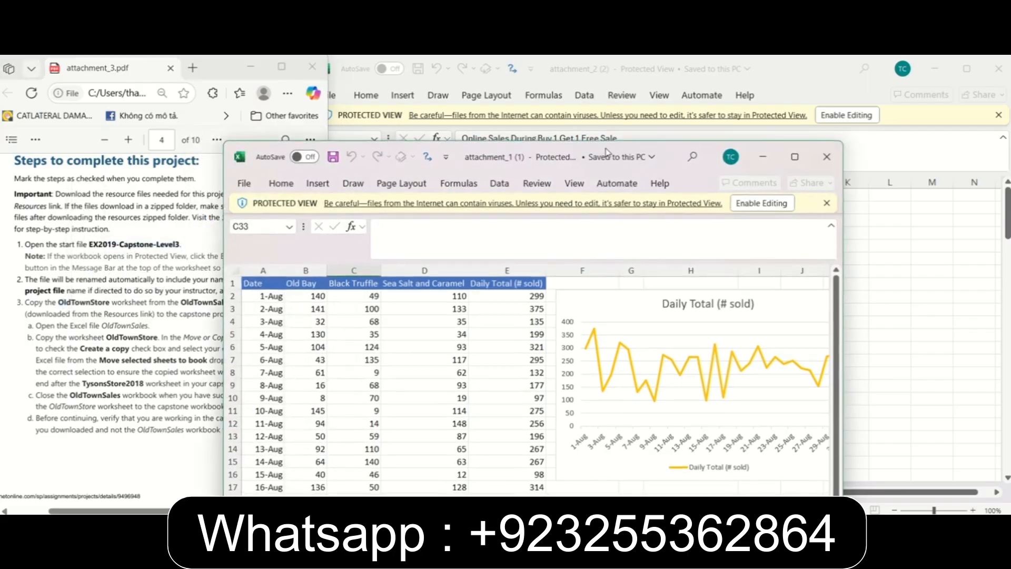
{"action": "left_click_drag", "start_coordinate": [605, 153], "coordinate": [610, 146]}
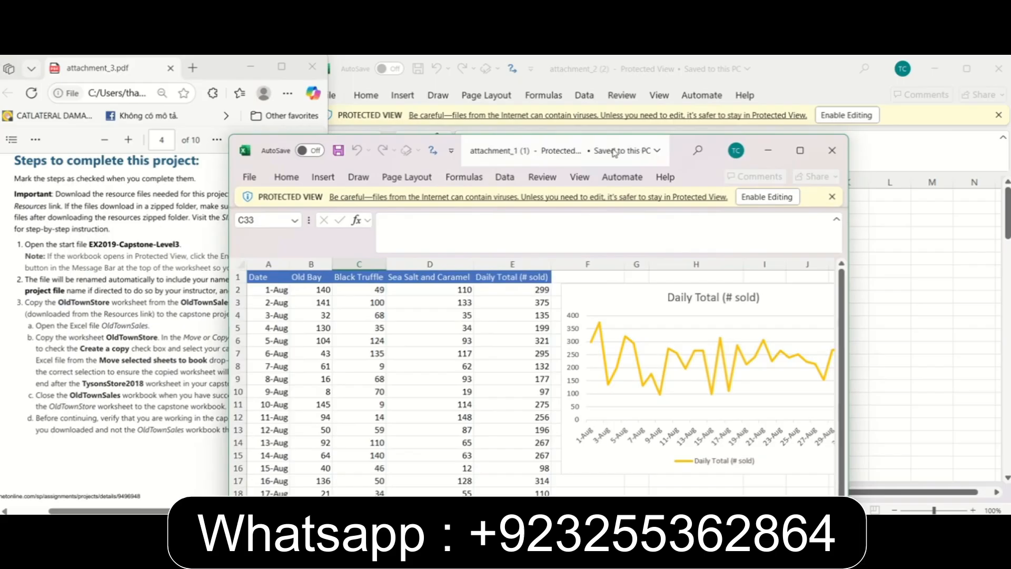
{"action": "left_click", "coordinate": [774, 199]}
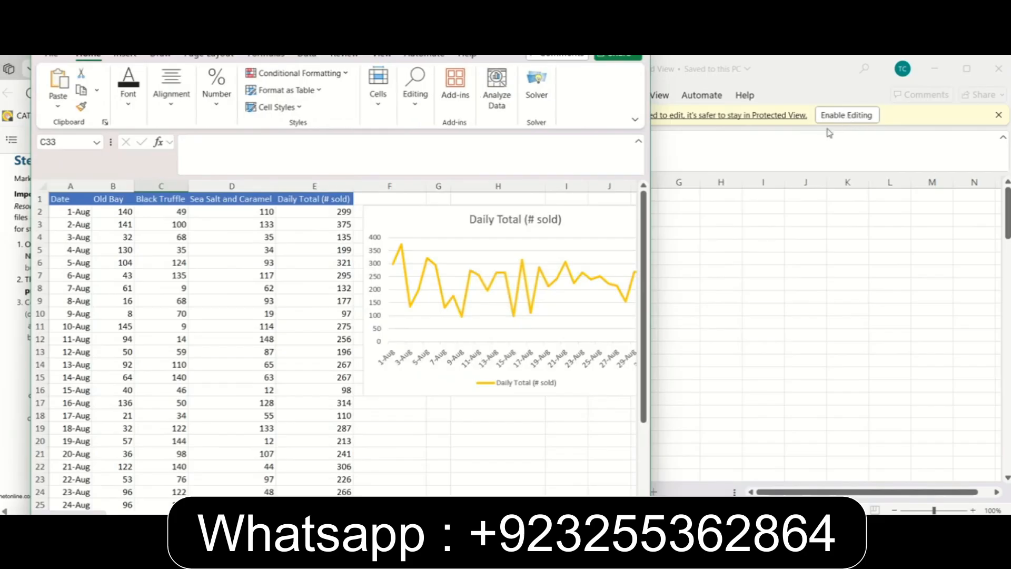
{"action": "left_click", "coordinate": [799, 158]}
{"action": "left_click", "coordinate": [829, 115]}
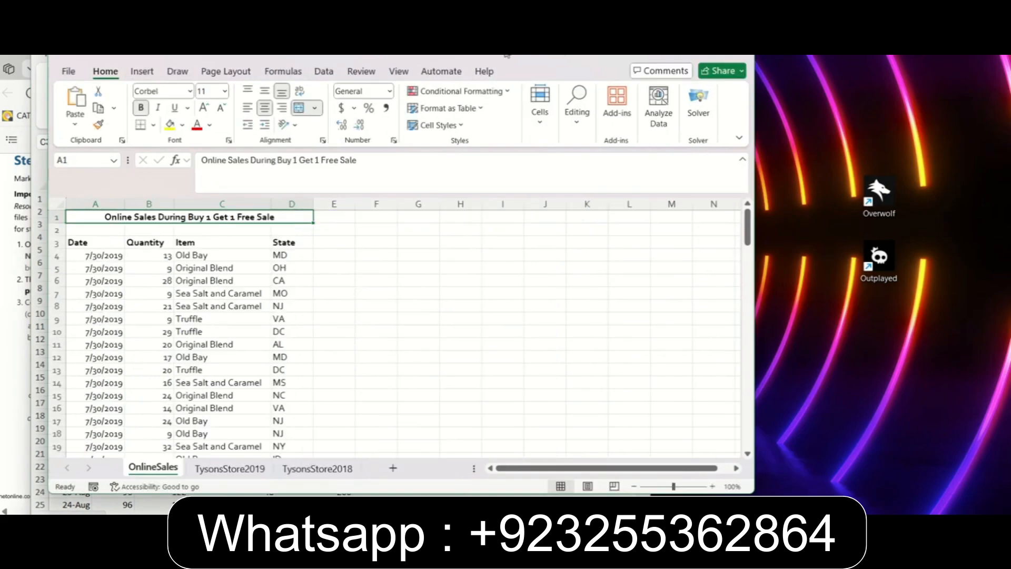
Check instruction step 3 in the PDF and reposition the workbook windows so the OldTownStore sheet tab is reachable.
{"action": "left_click_drag", "start_coordinate": [507, 55], "coordinate": [757, 76]}
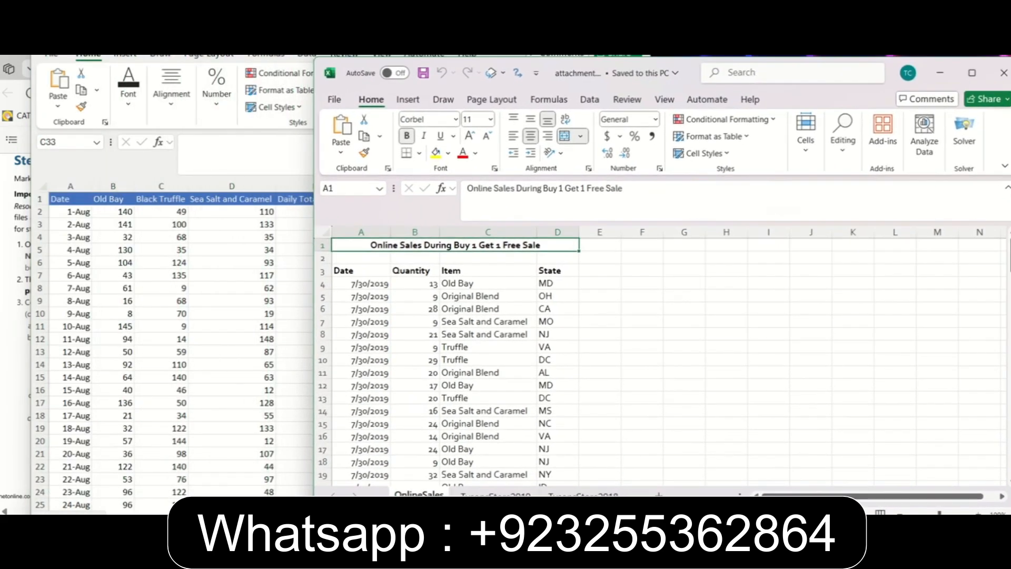
{"action": "left_click", "coordinate": [379, 32]}
{"action": "left_click_drag", "start_coordinate": [380, 32], "coordinate": [622, 35]}
{"action": "left_click", "coordinate": [69, 370]}
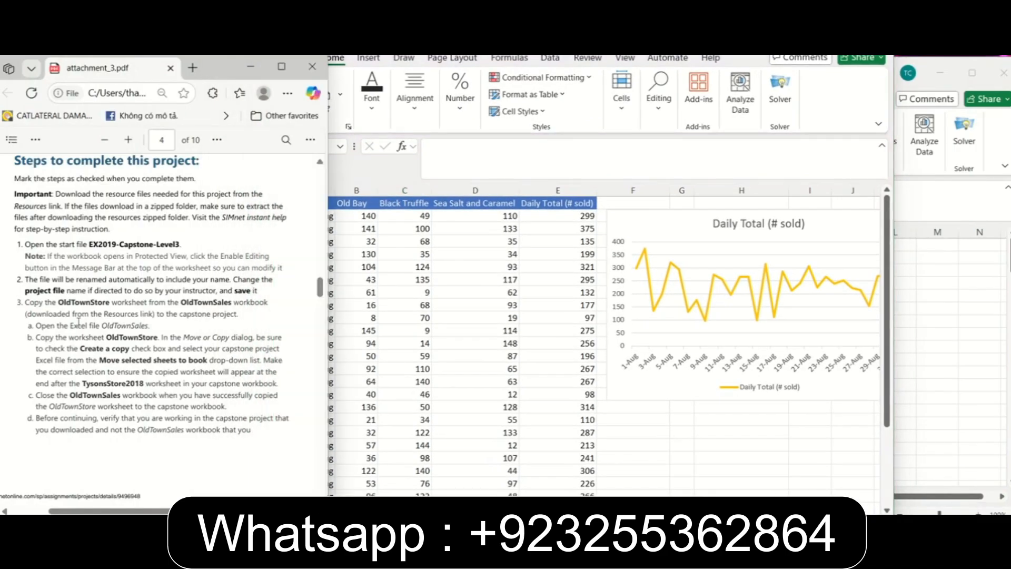
{"action": "left_click_drag", "start_coordinate": [60, 304], "coordinate": [112, 303]}
{"action": "right_click", "coordinate": [112, 302]}
{"action": "left_click", "coordinate": [153, 190]}
{"action": "left_click", "coordinate": [525, 375]}
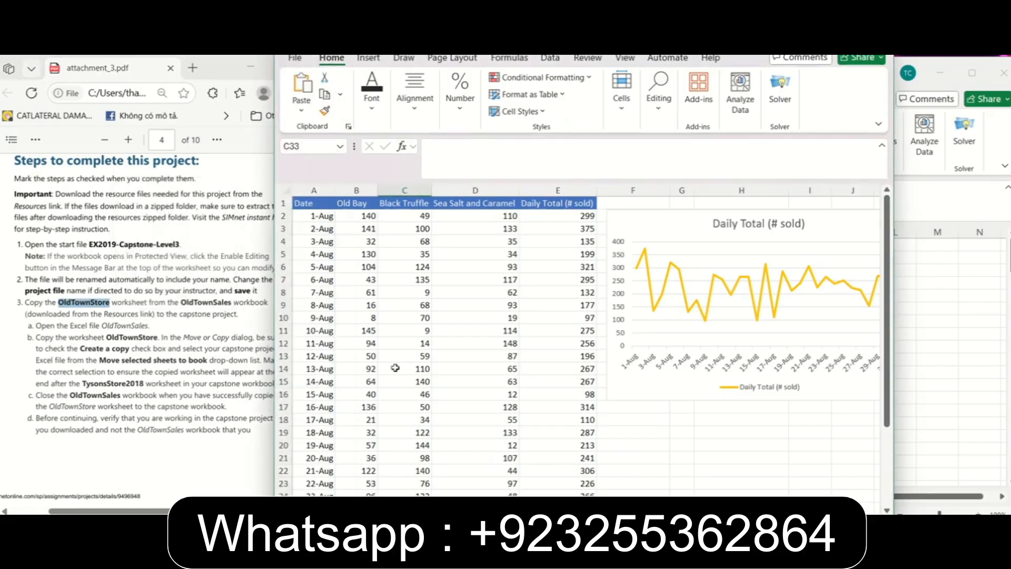
{"action": "scroll", "coordinate": [53, 342], "scroll_direction": "down", "scroll_amount": 2}
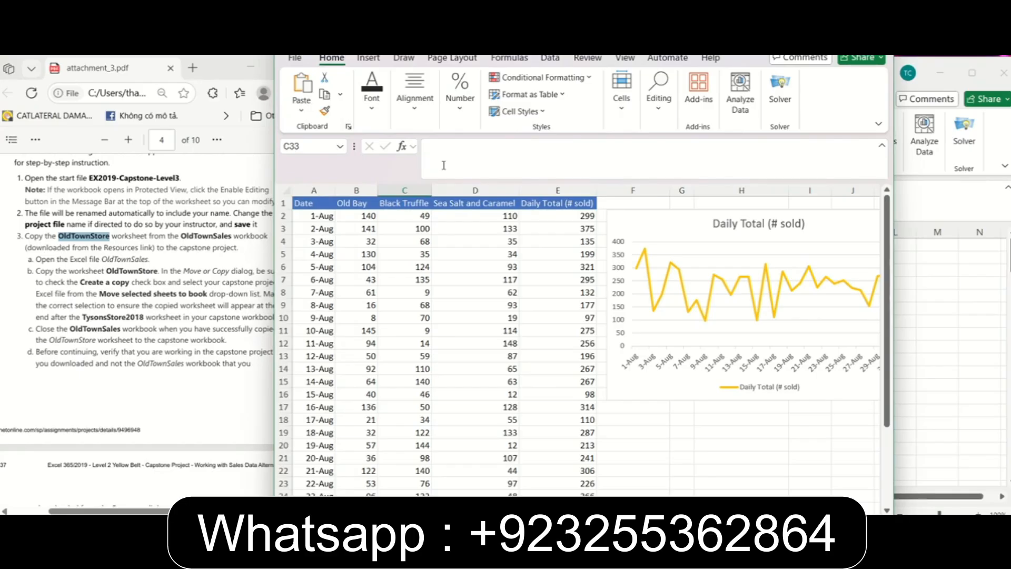
{"action": "left_click_drag", "start_coordinate": [550, 34], "coordinate": [565, 0]}
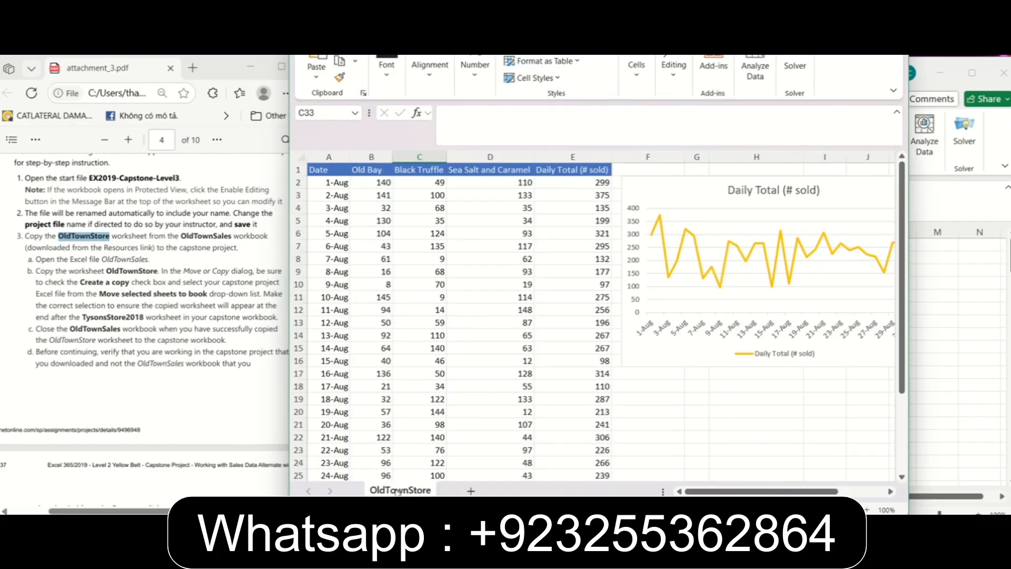
Copy the OldTownStore worksheet to the end of the attachment_2 (2).xlsx workbook, keeping the original in place.
{"action": "right_click", "coordinate": [415, 492]}
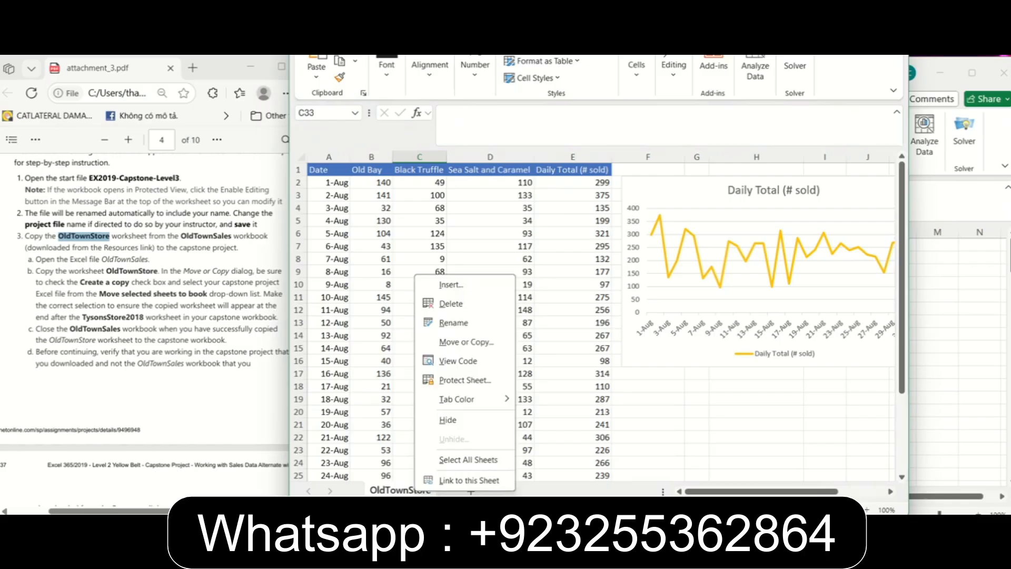
{"action": "left_click", "coordinate": [463, 343]}
{"action": "left_click_drag", "start_coordinate": [460, 257], "coordinate": [492, 237]}
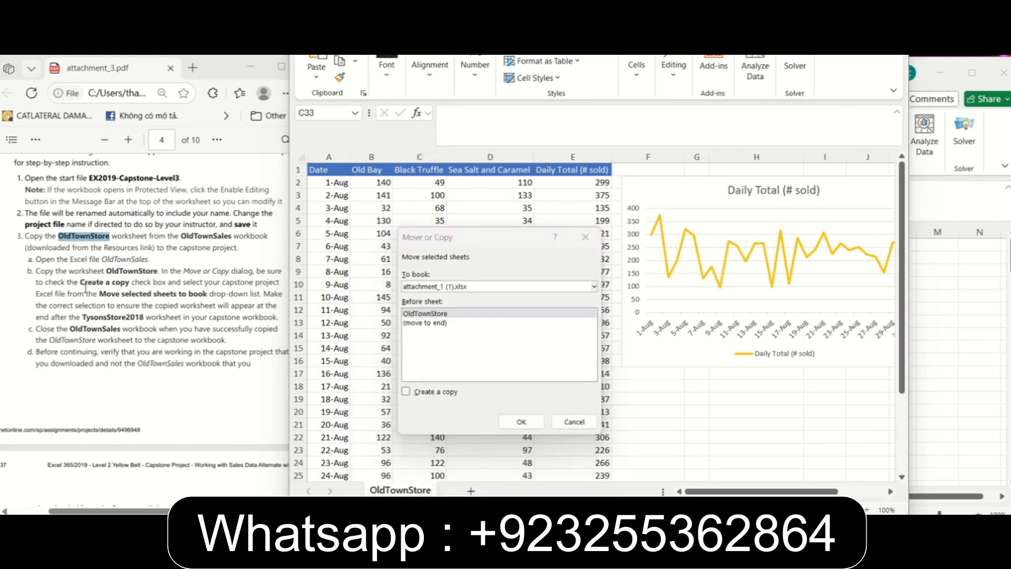
{"action": "left_click", "coordinate": [419, 392]}
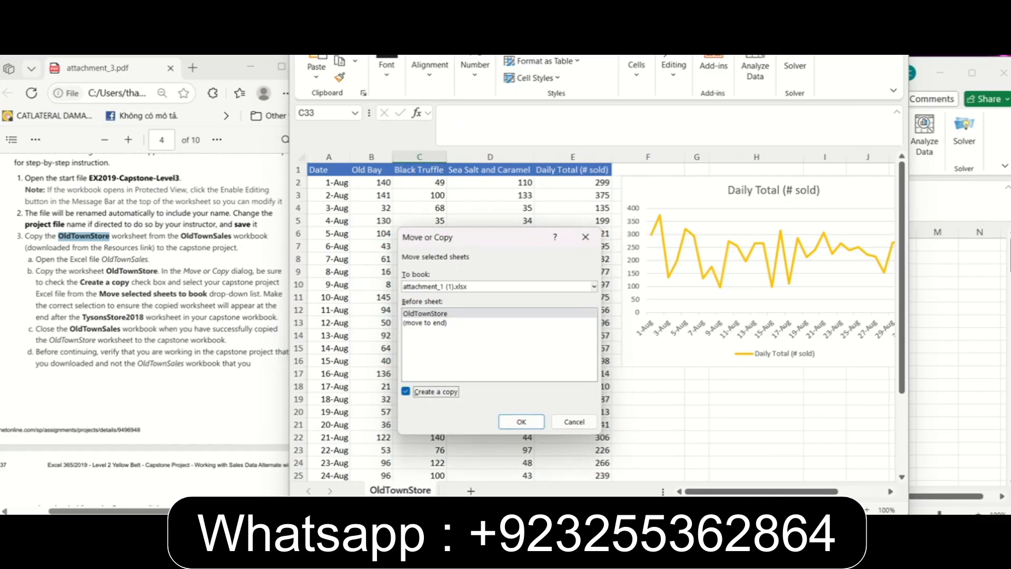
{"action": "left_click", "coordinate": [548, 288]}
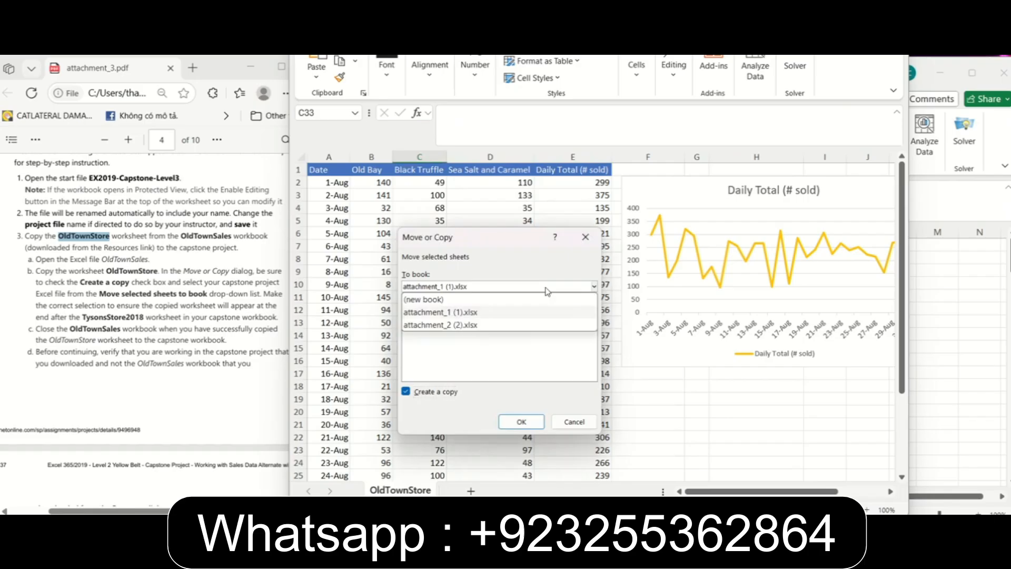
{"action": "left_click", "coordinate": [462, 325]}
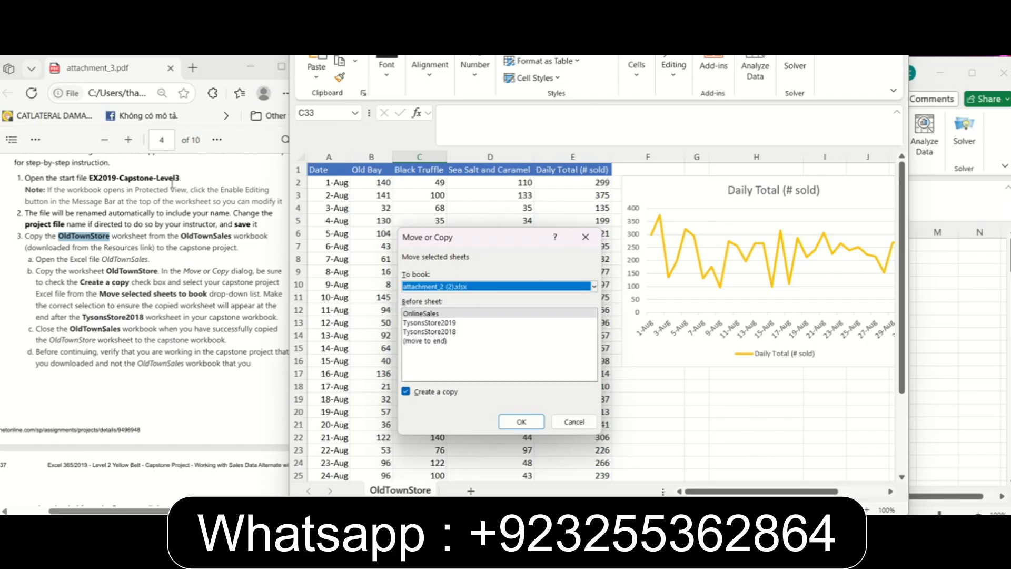
{"action": "left_click", "coordinate": [434, 342]}
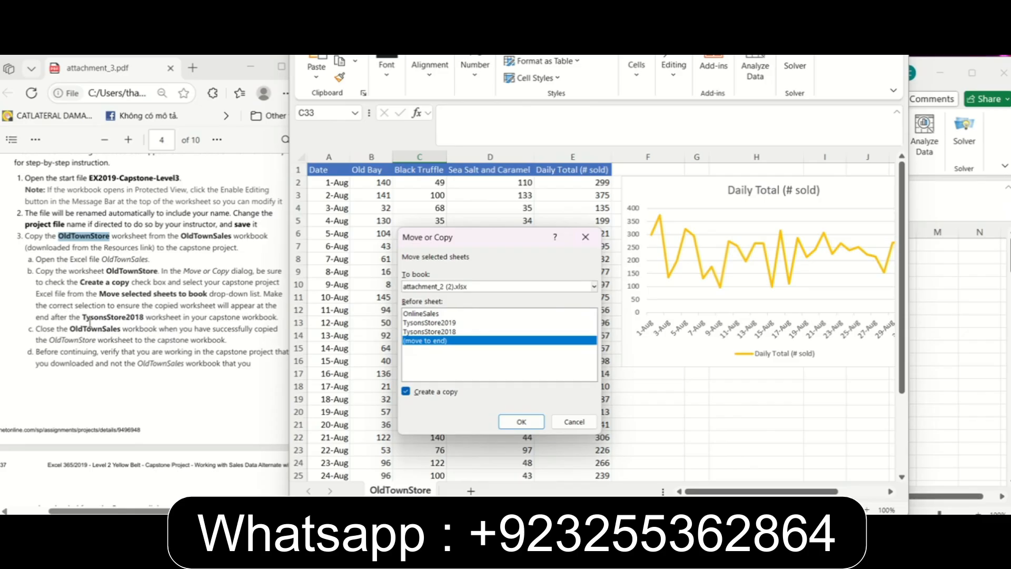
{"action": "double_click", "coordinate": [112, 317]}
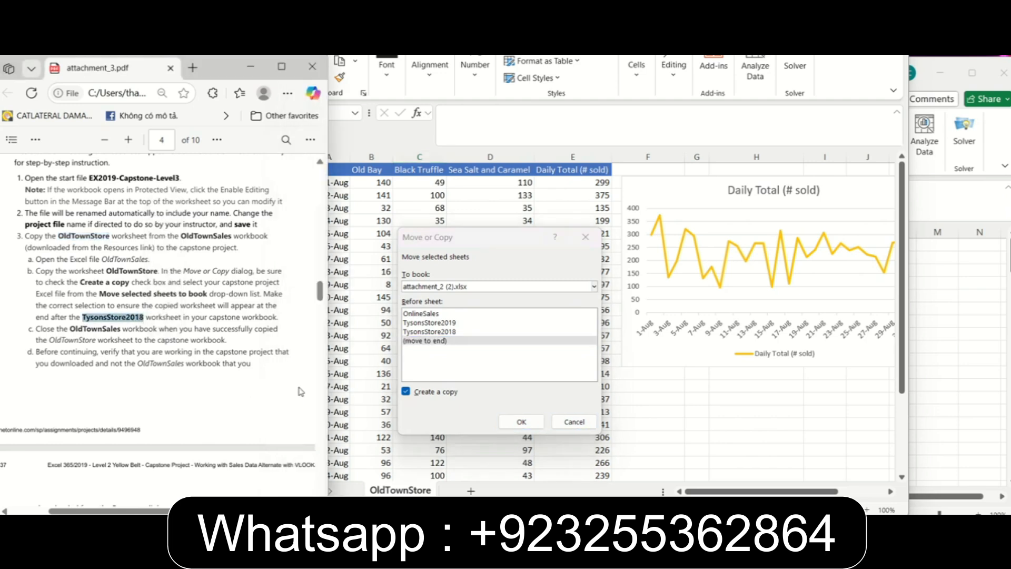
{"action": "left_click", "coordinate": [253, 312]}
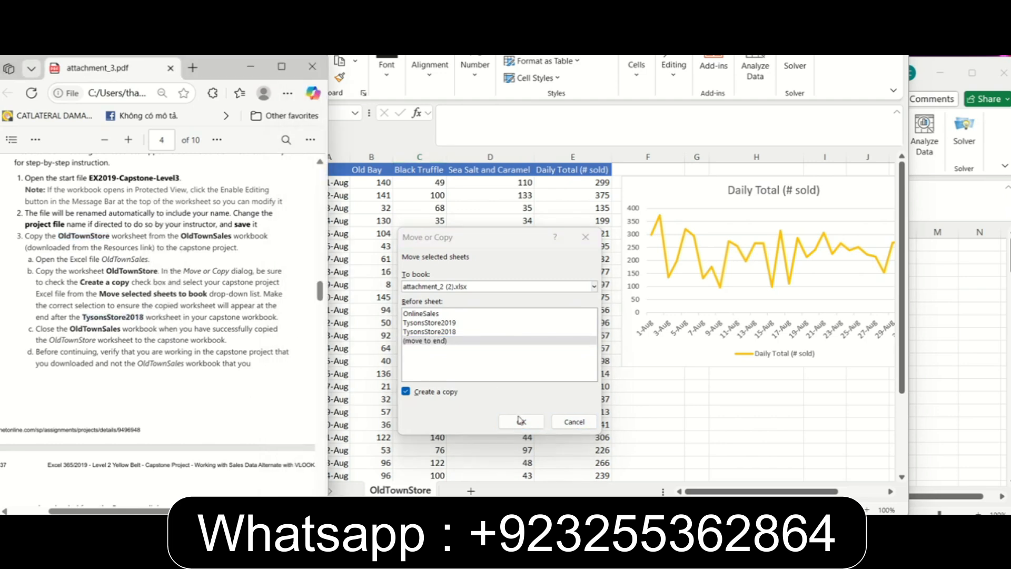
{"action": "left_click", "coordinate": [521, 422]}
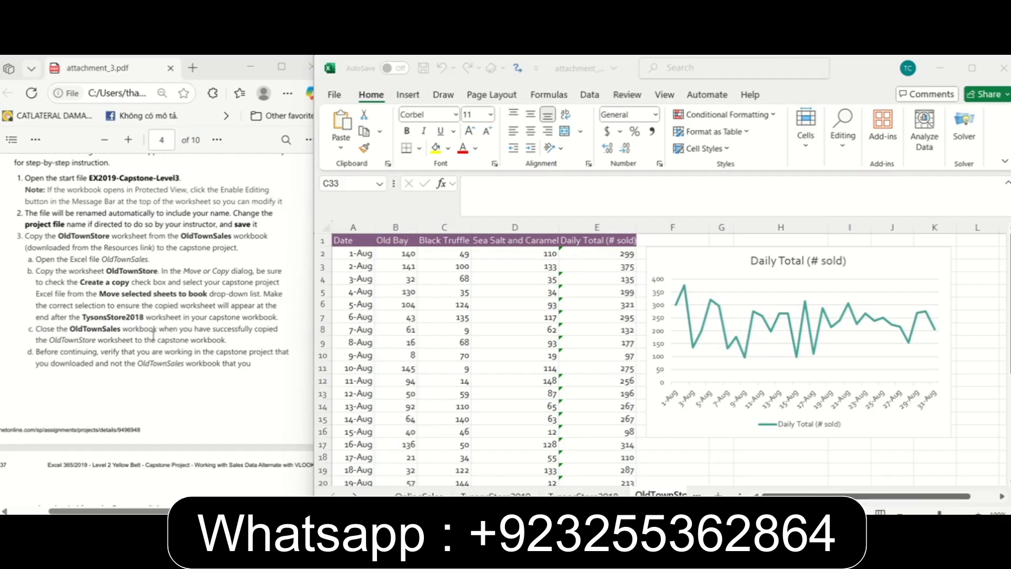
Close the source workbook attachment_1 (1) without saving its changes.
{"action": "left_click_drag", "start_coordinate": [72, 330], "coordinate": [123, 340]}
{"action": "key", "text": "alt+Tab"}
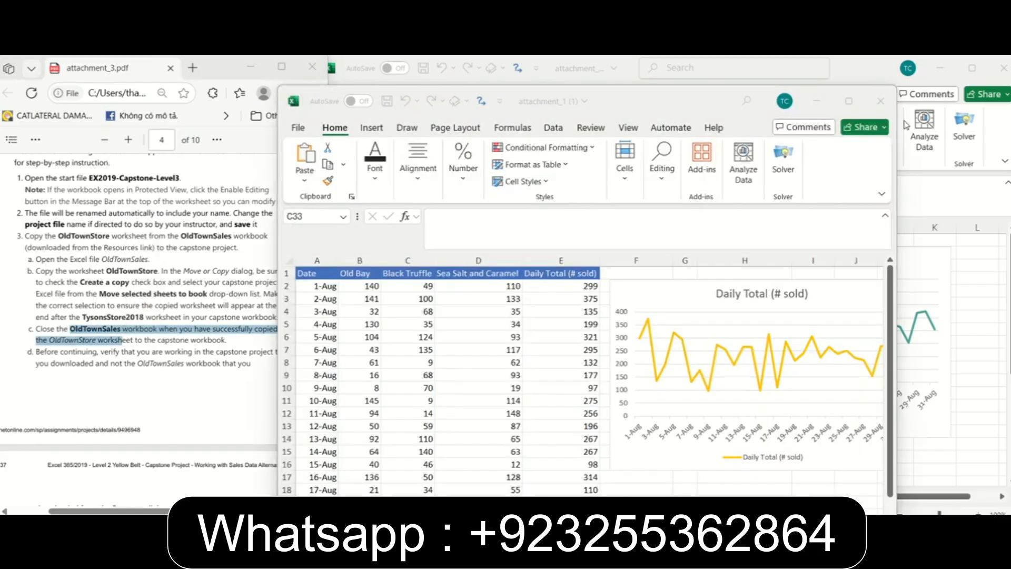
{"action": "left_click", "coordinate": [887, 104]}
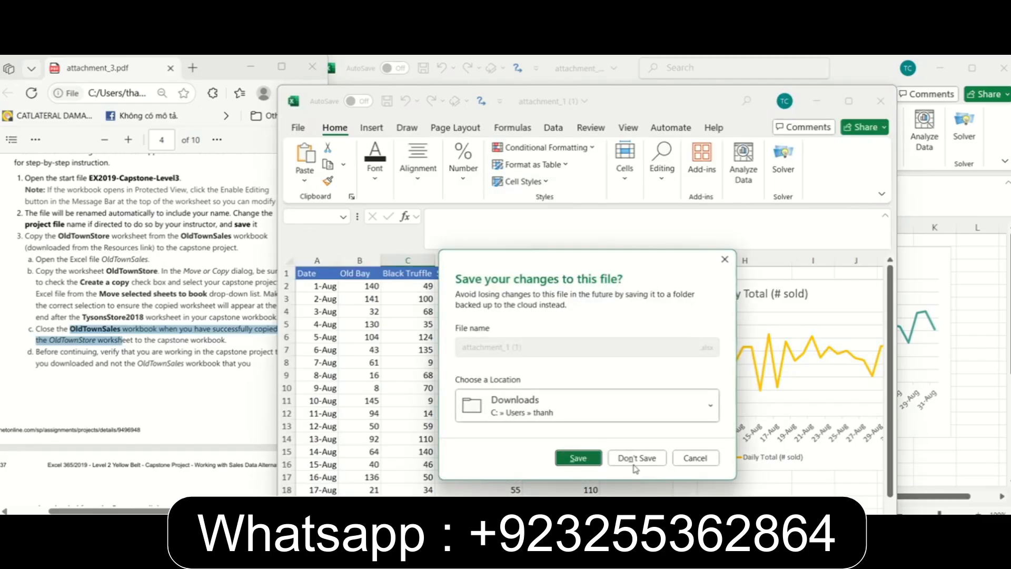
{"action": "left_click", "coordinate": [635, 457]}
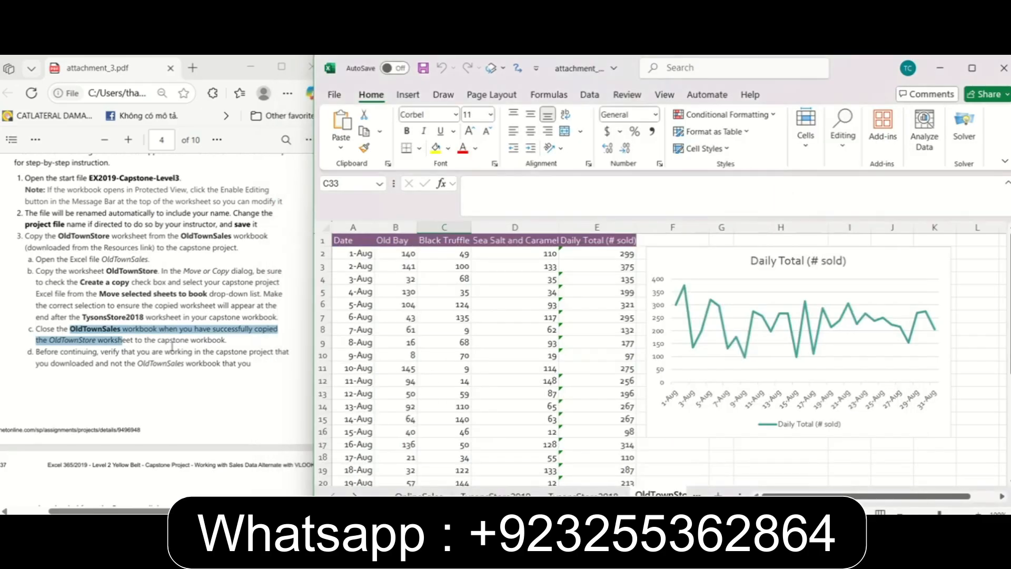
{"action": "left_click", "coordinate": [116, 309]}
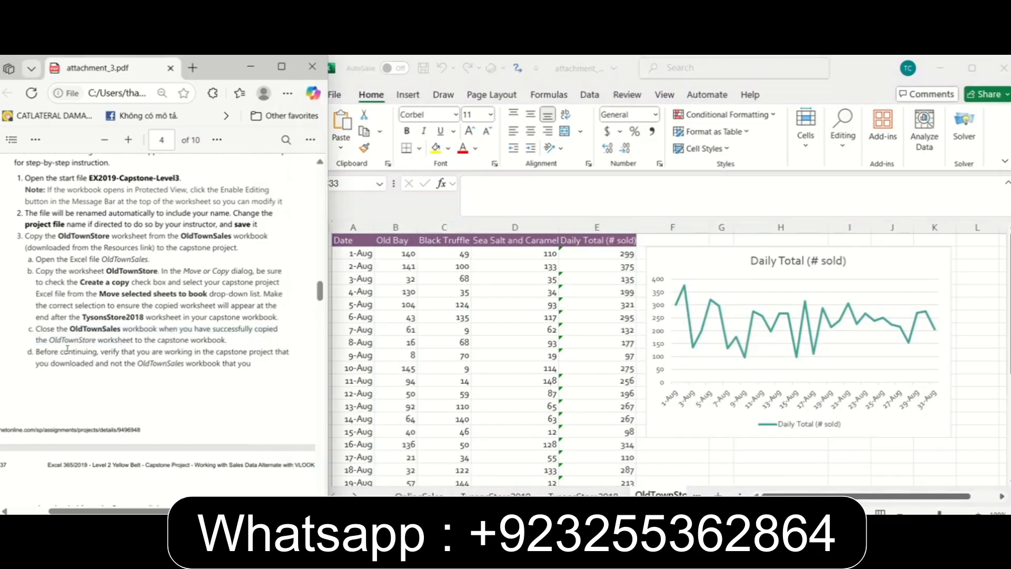
Insert a new worksheet in the capstone workbook and rename it MobileSales.
{"action": "scroll", "coordinate": [89, 168], "scroll_direction": "down", "scroll_amount": 5}
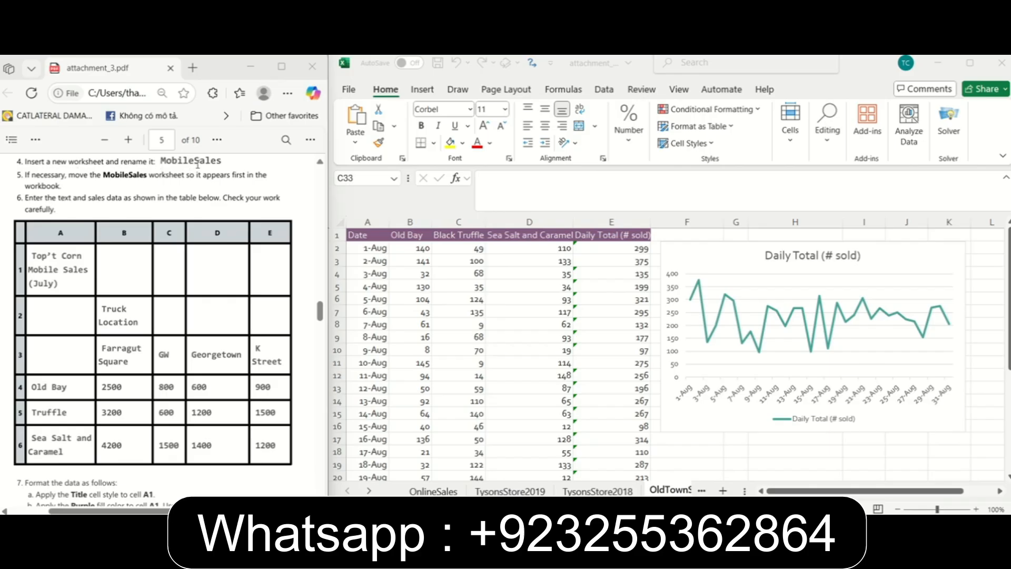
{"action": "left_click", "coordinate": [724, 491]}
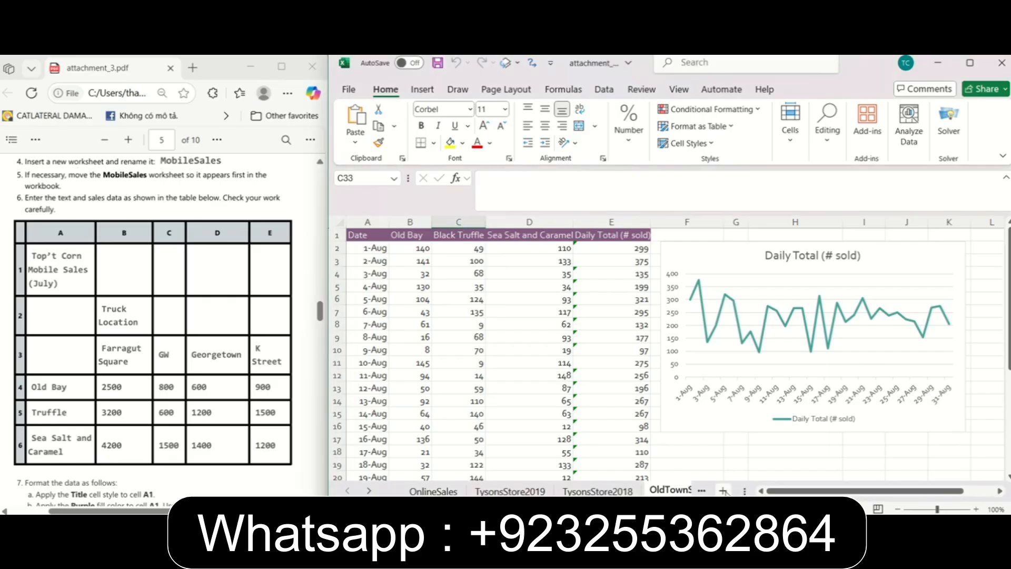
{"action": "left_click", "coordinate": [725, 491]}
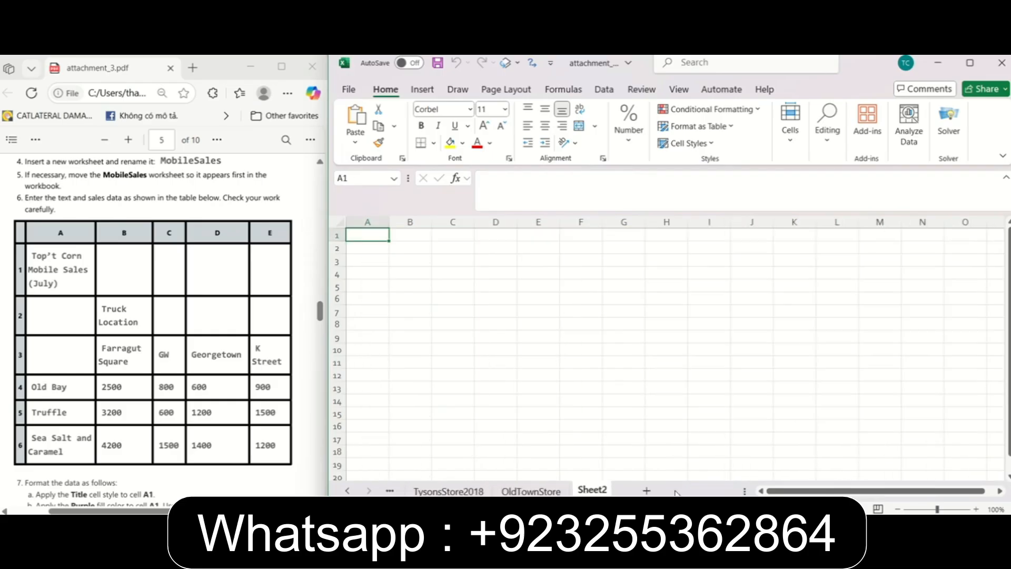
{"action": "right_click", "coordinate": [594, 491]}
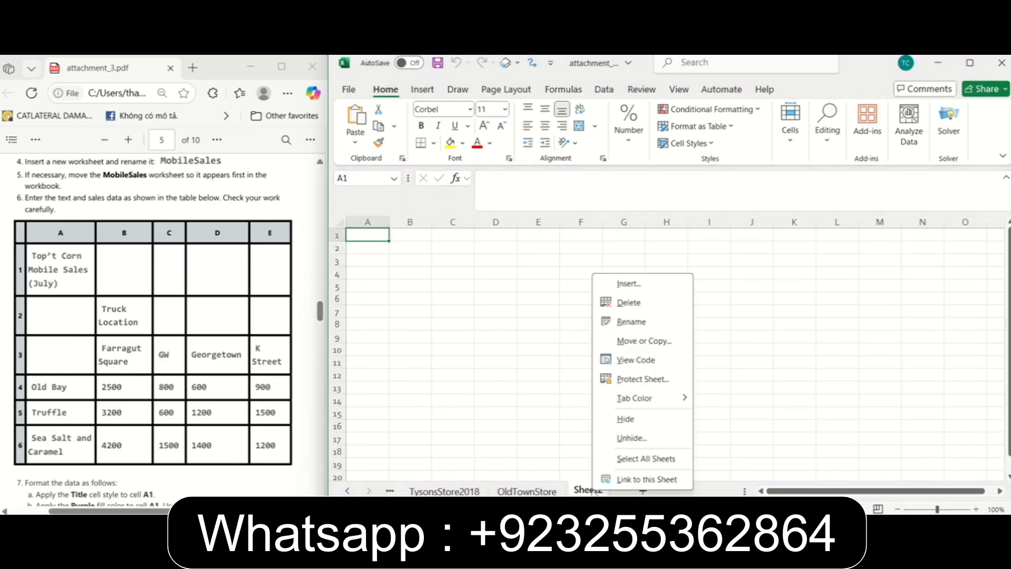
{"action": "left_click", "coordinate": [634, 323]}
{"action": "type", "text": "Mobil"}
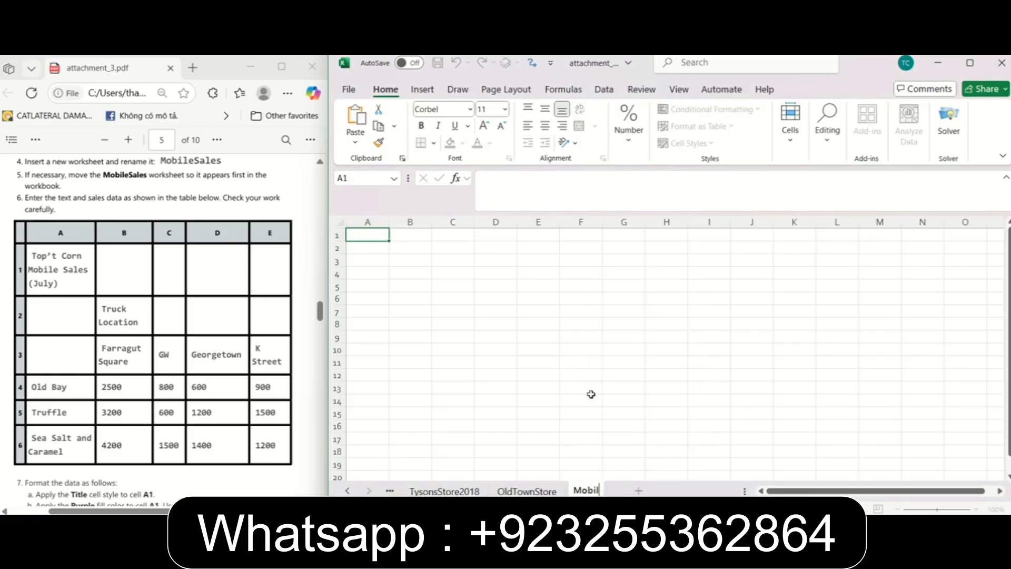
{"action": "type", "text": "eSales"}
{"action": "left_click", "coordinate": [127, 179]}
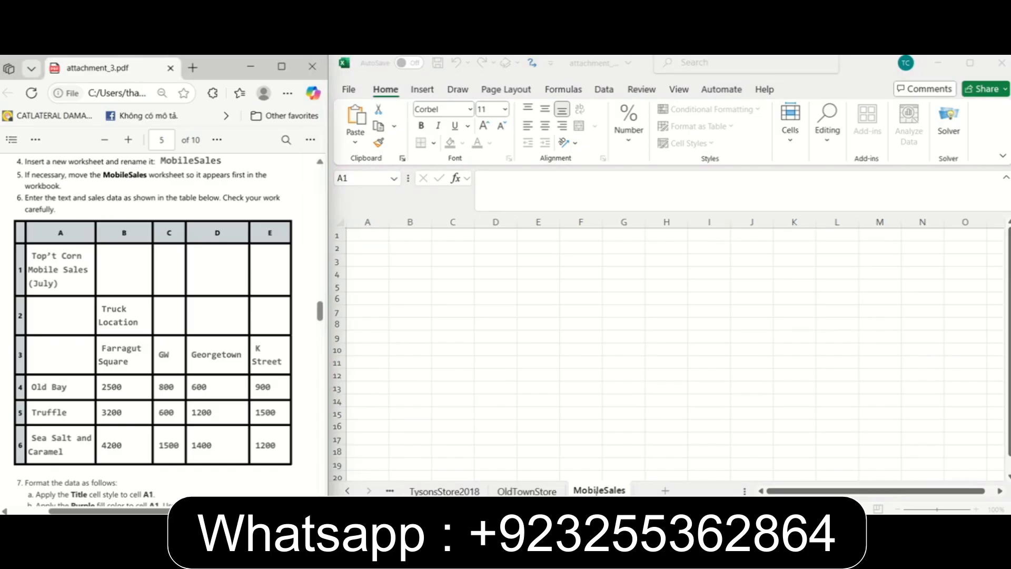
{"action": "left_click", "coordinate": [582, 428]}
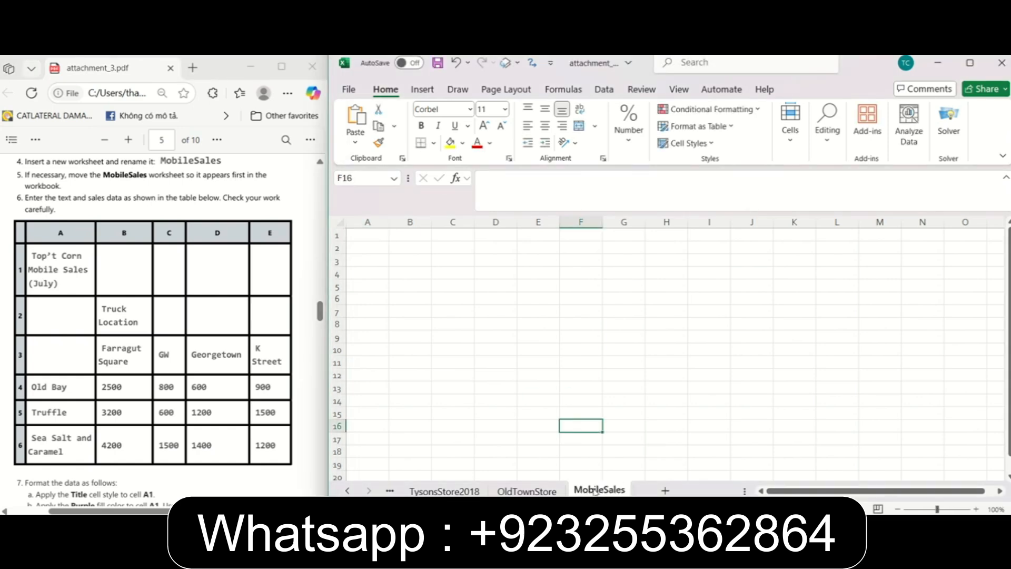
Move the MobileSales worksheet to the first position in the workbook, before OnlineSales.
{"action": "mouse_move", "coordinate": [593, 491]}
{"action": "left_mouse_down"}
{"action": "mouse_move", "coordinate": [368, 472]}
{"action": "mouse_move", "coordinate": [362, 483]}
{"action": "left_mouse_up"}
{"action": "left_click", "coordinate": [347, 491]}
{"action": "left_click", "coordinate": [347, 491]}
{"action": "left_click_drag", "start_coordinate": [579, 491], "coordinate": [422, 482]}
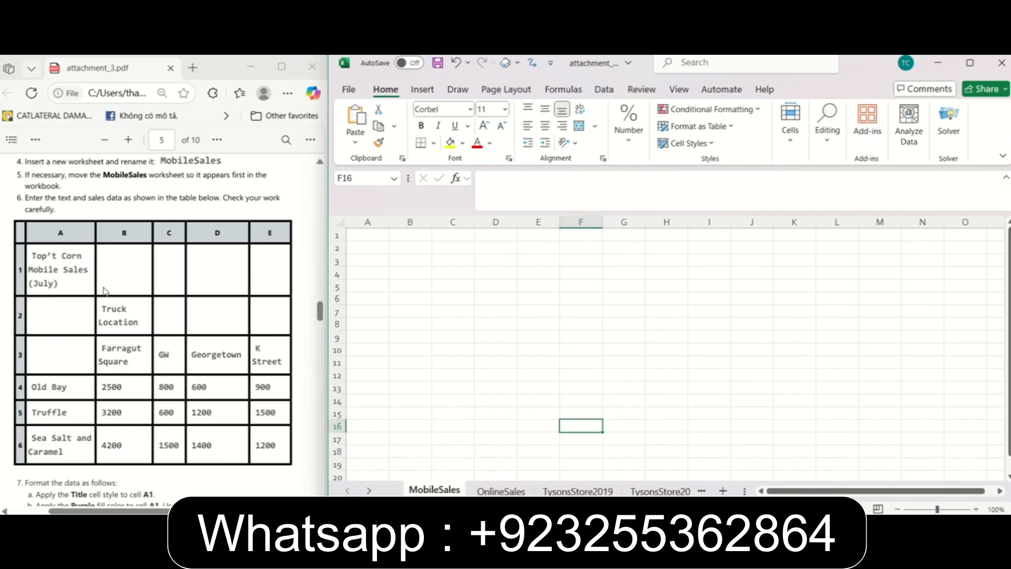
Enter the title "Top't Corn Mobile Sales (July)" in cell A1 of the MobileSales worksheet.
{"action": "left_click", "coordinate": [183, 216]}
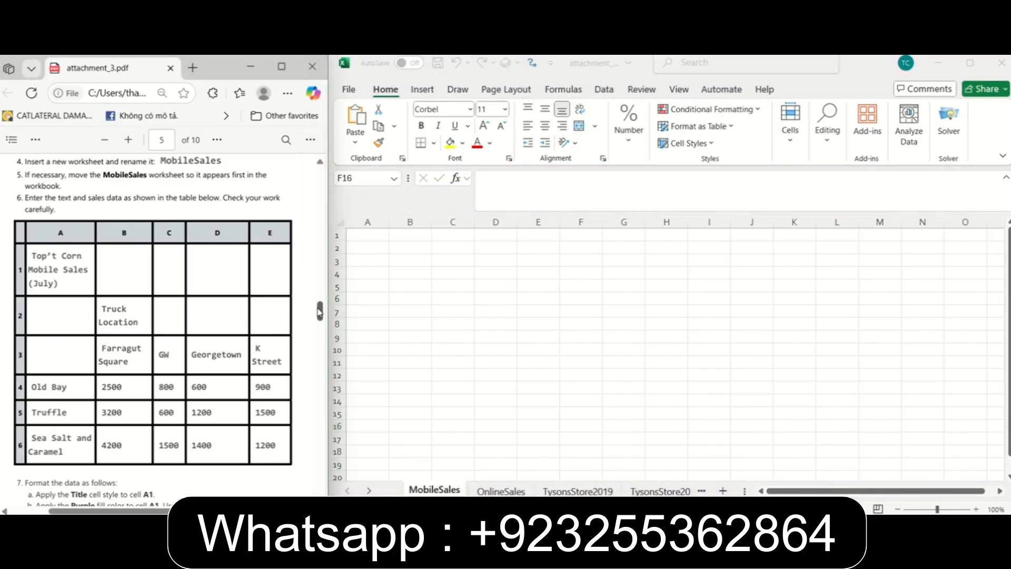
{"action": "scroll", "coordinate": [319, 312], "scroll_direction": "down", "scroll_amount": 1}
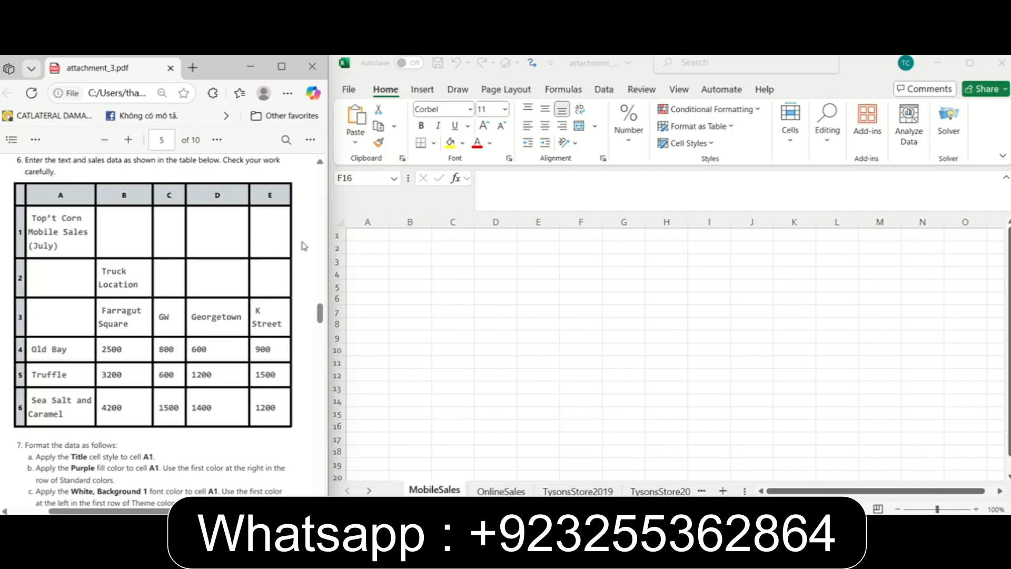
{"action": "left_click", "coordinate": [369, 231]}
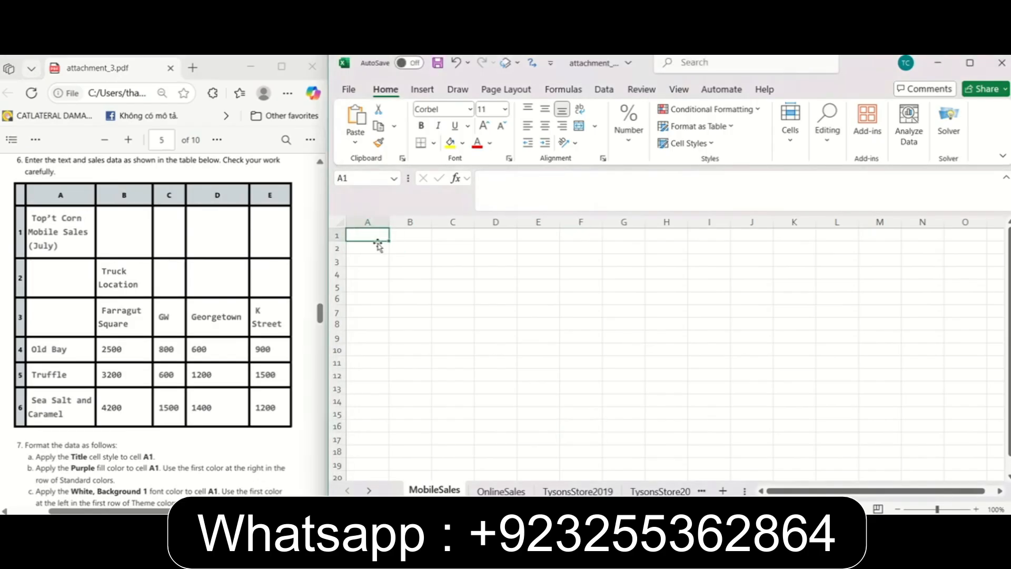
{"action": "type", "text": "Top't"}
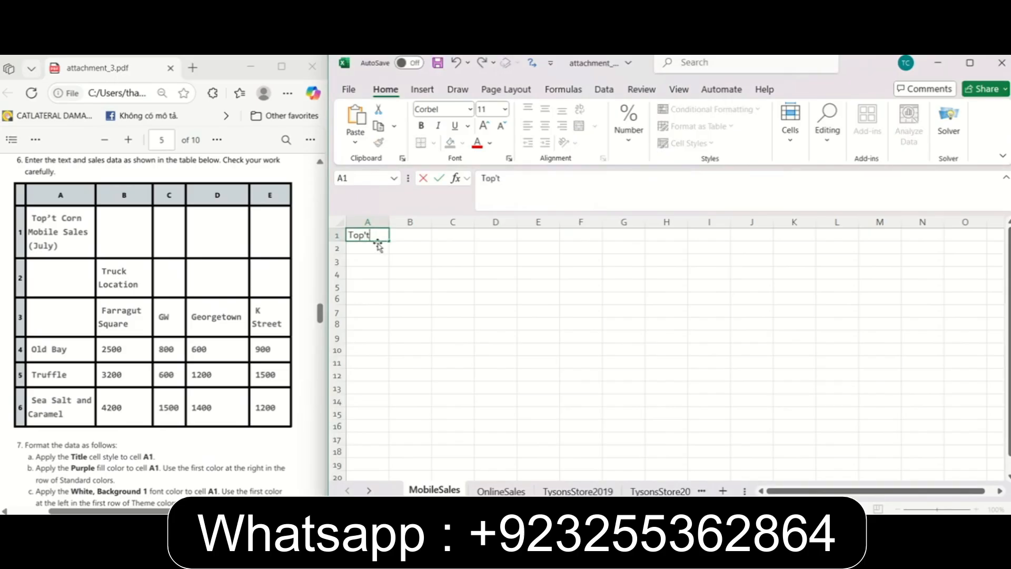
{"action": "type", "text": " Corn Mobile "}
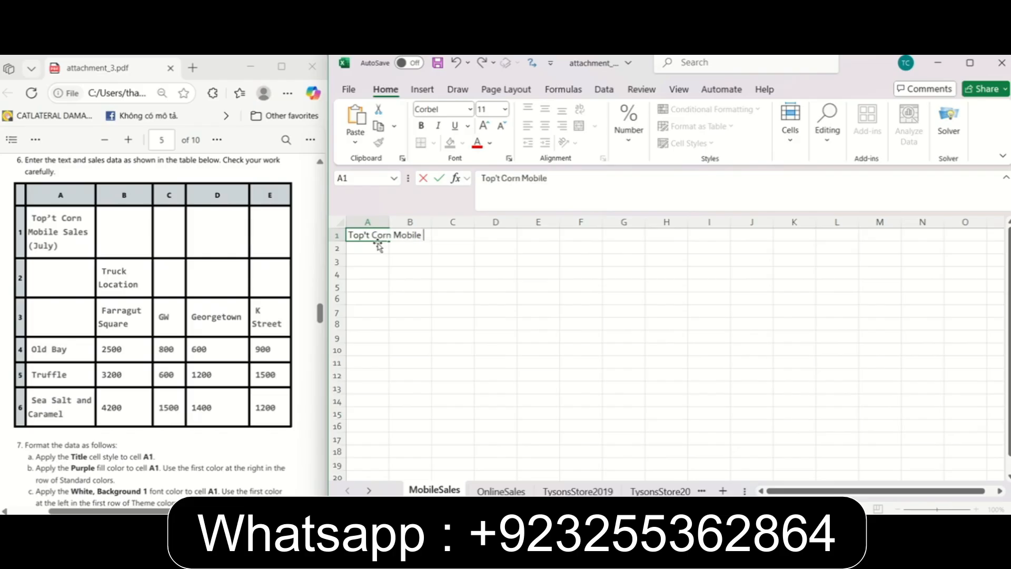
{"action": "type", "text": "Sales (July)"}
{"action": "key", "text": "Return"}
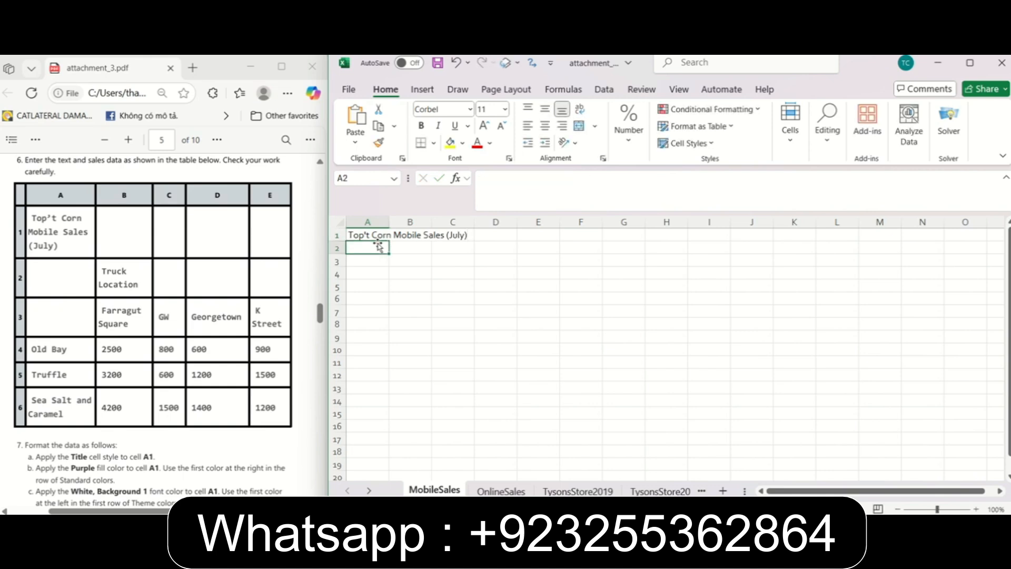
Enter "Truck Location" in B2 and "Farragut Square" in B3, and AutoFit column B to its contents.
{"action": "key", "text": "Right"}
{"action": "type", "text": "Truck Location"}
{"action": "key", "text": "Return"}
{"action": "type", "text": "Farragut Square"}
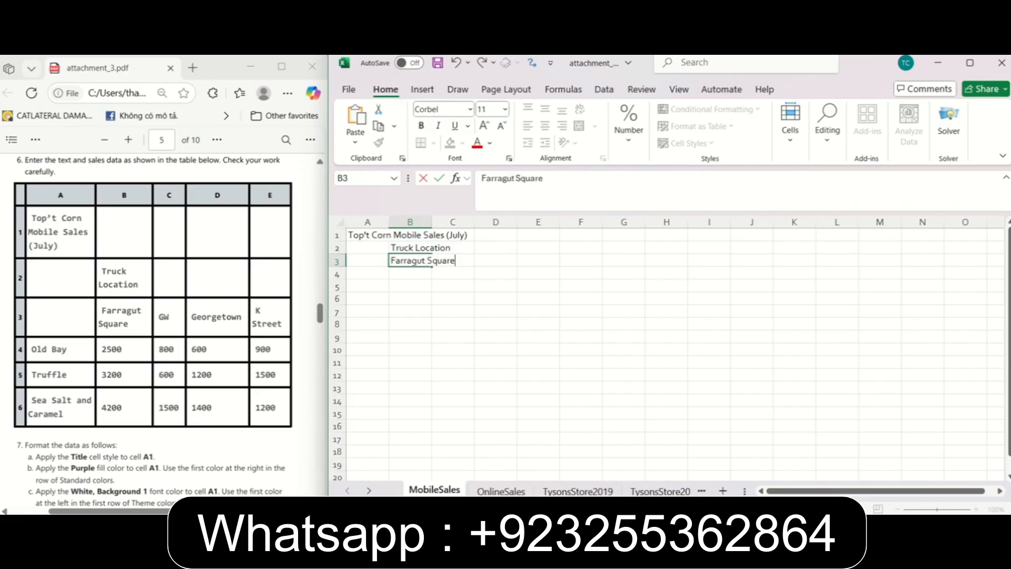
{"action": "left_click", "coordinate": [436, 222]}
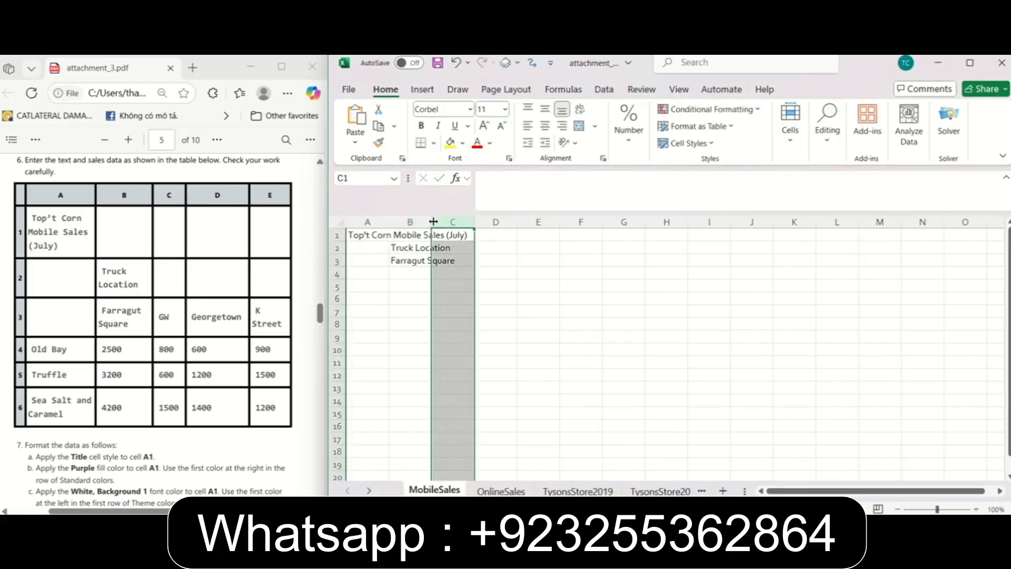
{"action": "double_click", "coordinate": [433, 222]}
Enter the remaining truck location headings GW, Georgetown and K Street in cells C3, D3 and E3.
{"action": "left_click", "coordinate": [484, 260]}
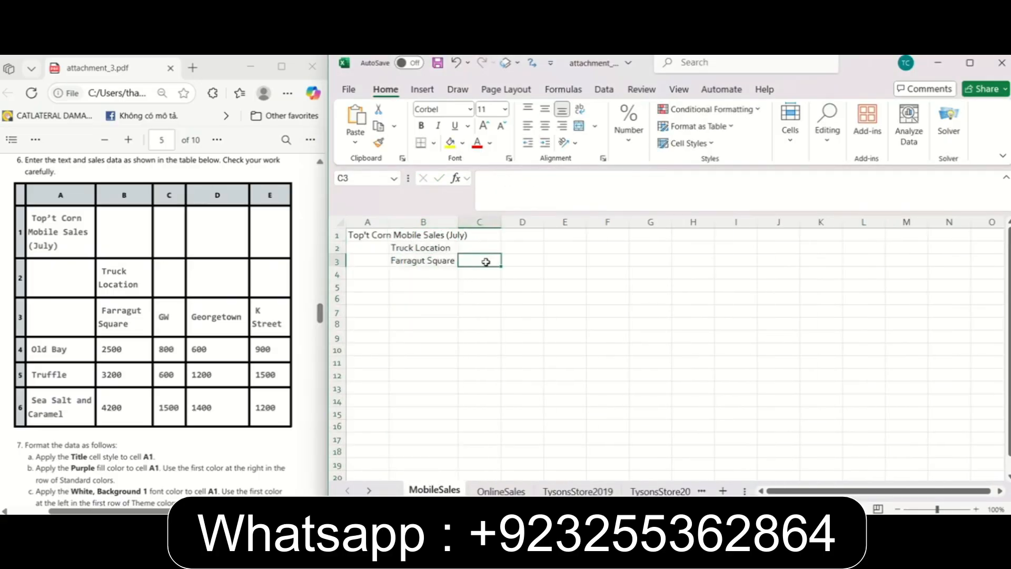
{"action": "type", "text": "GW"}
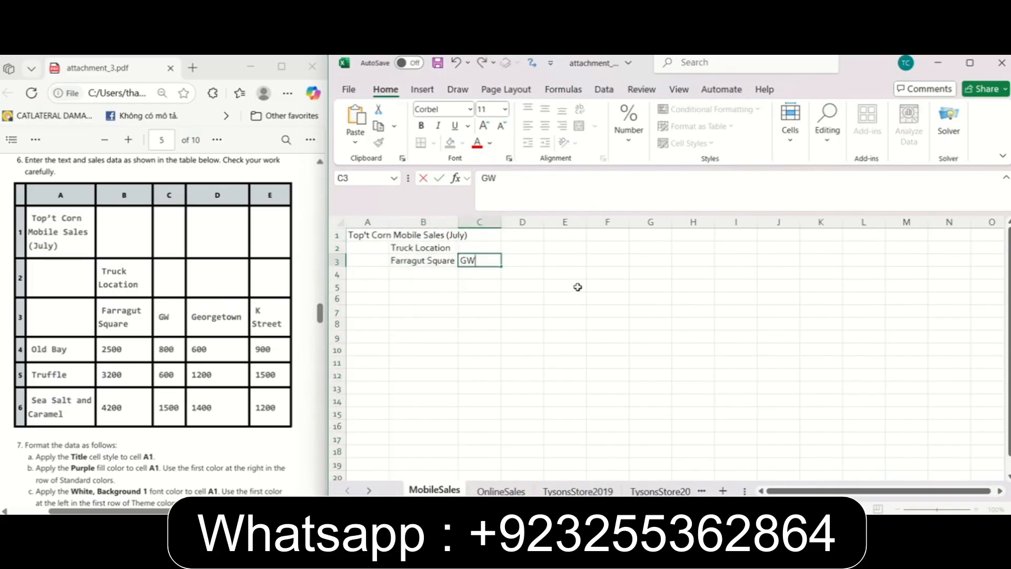
{"action": "left_click", "coordinate": [532, 260]}
{"action": "type", "text": "Ge"}
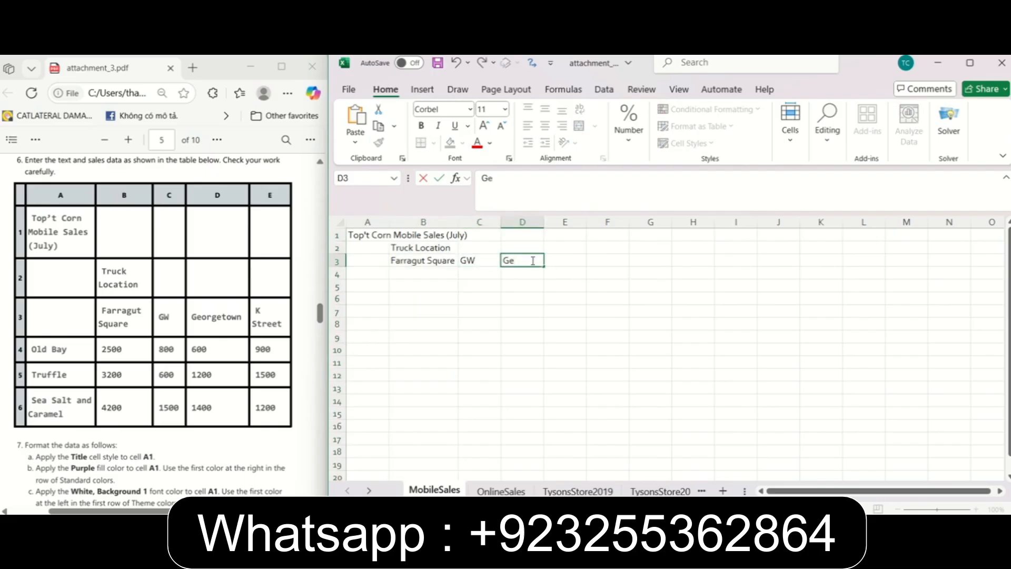
{"action": "type", "text": "orgetown"}
{"action": "key", "text": "Tab"}
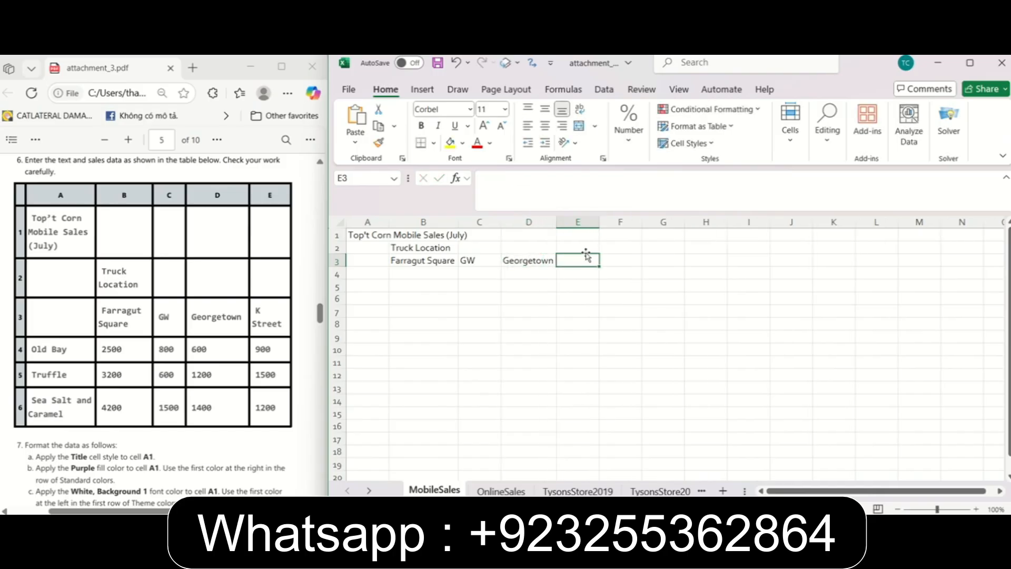
{"action": "type", "text": "K Street"}
Enter the row labels Old Bay, Truffle and Sea Salt and Caramel in A4:A6, and AutoFit column A.
{"action": "left_click", "coordinate": [373, 273]}
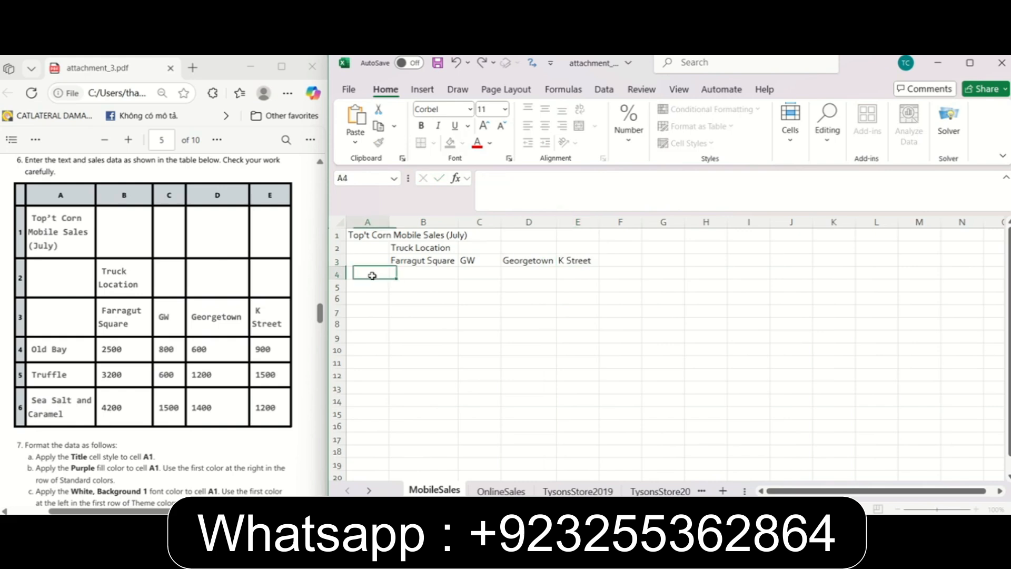
{"action": "type", "text": "Old Bay"}
{"action": "key", "text": "Return"}
{"action": "type", "text": "Truffle"}
{"action": "key", "text": "Return"}
{"action": "type", "text": "Sea Salt and Caramel"}
{"action": "double_click", "coordinate": [389, 222]}
Fill in the Old Bay sales in B4:E4 with 2500, 800, 600 and 900.
{"action": "left_click", "coordinate": [498, 275]}
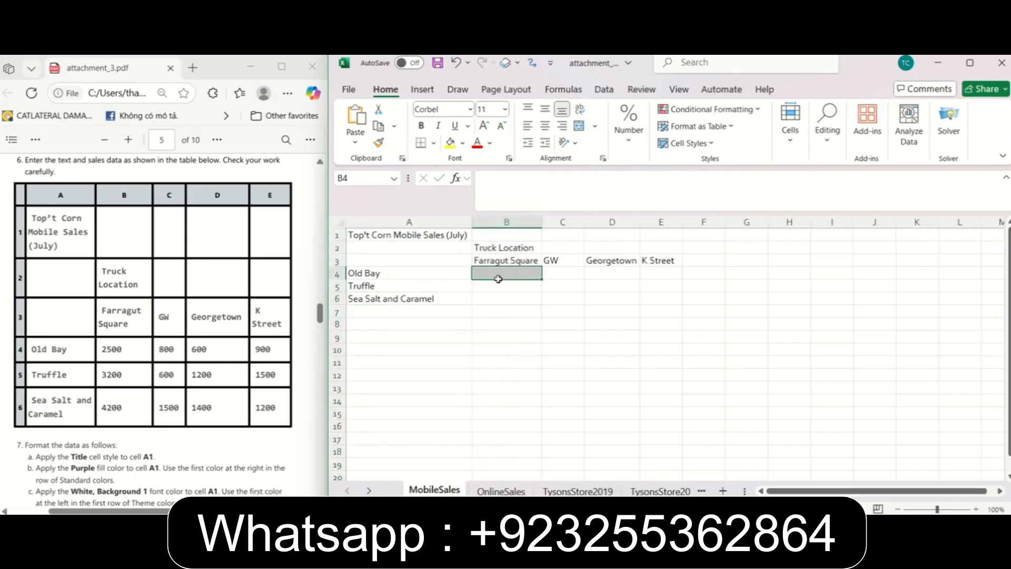
{"action": "type", "text": "250"}
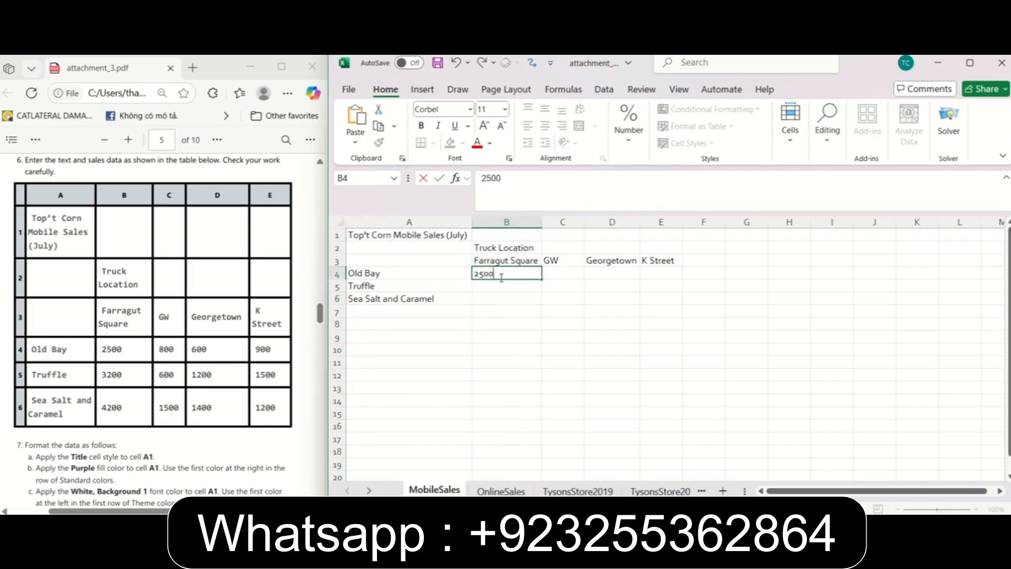
{"action": "type", "text": "0"}
{"action": "key", "text": "Tab"}
{"action": "type", "text": "800"}
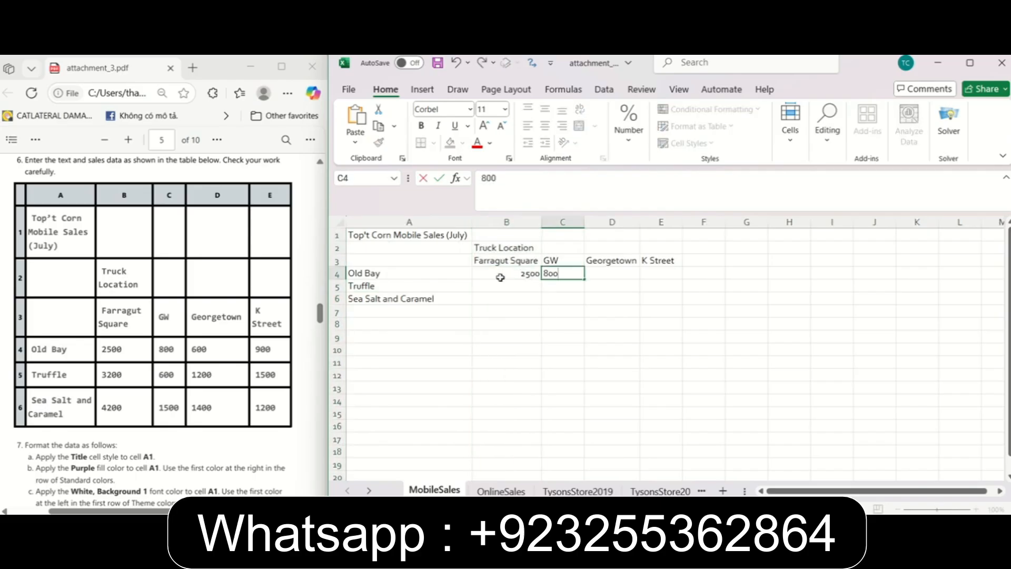
{"action": "key", "text": "Tab"}
{"action": "type", "text": "600"}
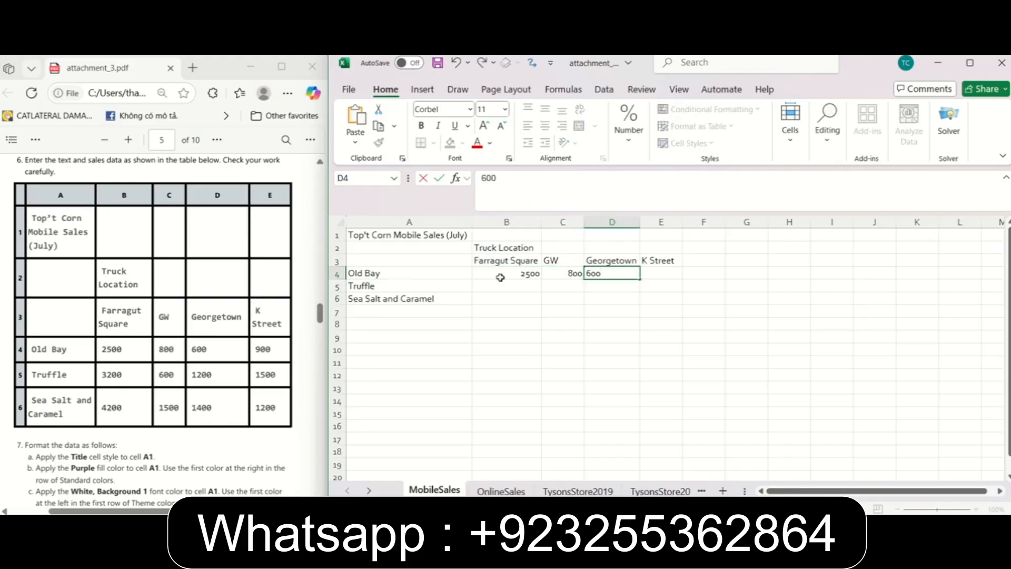
{"action": "key", "text": "Tab"}
{"action": "type", "text": "900"}
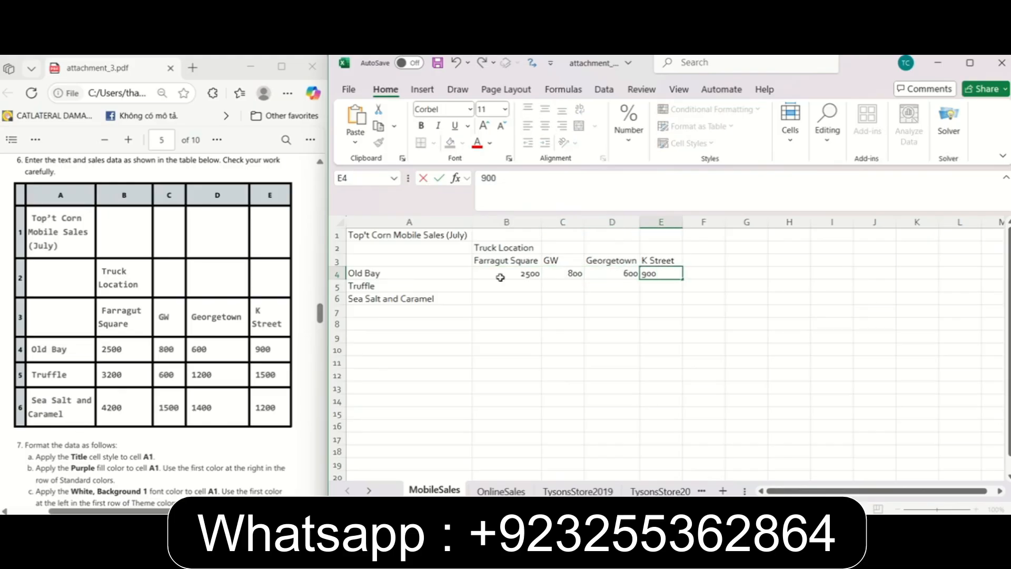
{"action": "key", "text": "Return"}
Fill in the Truffle sales in B5:E5 with 3200, 600, 1200 and 1500.
{"action": "type", "text": "3200"}
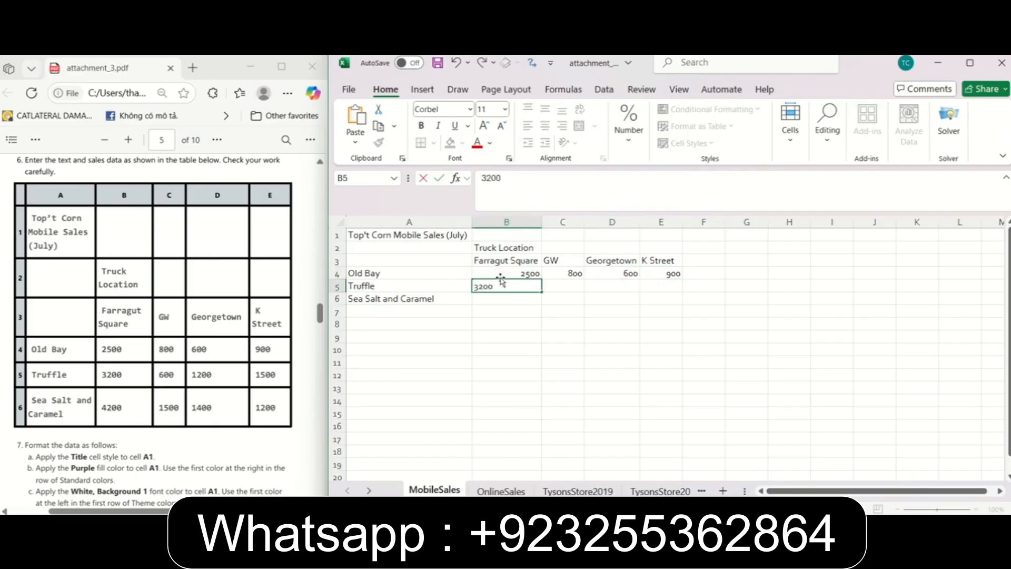
{"action": "key", "text": "Tab"}
{"action": "type", "text": "600"}
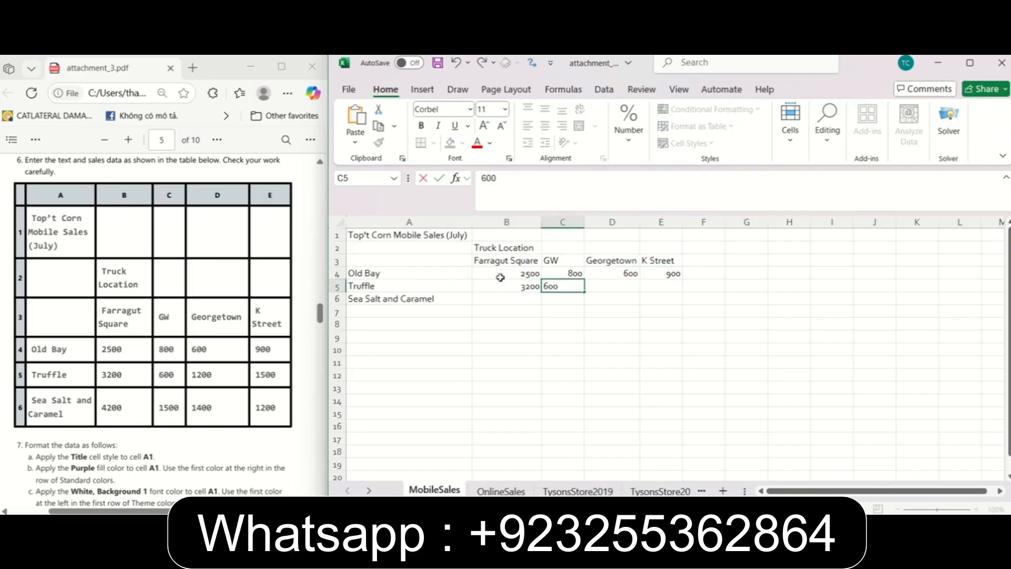
{"action": "key", "text": "Tab"}
{"action": "type", "text": "1200"}
{"action": "key", "text": "Tab"}
{"action": "type", "text": "1"}
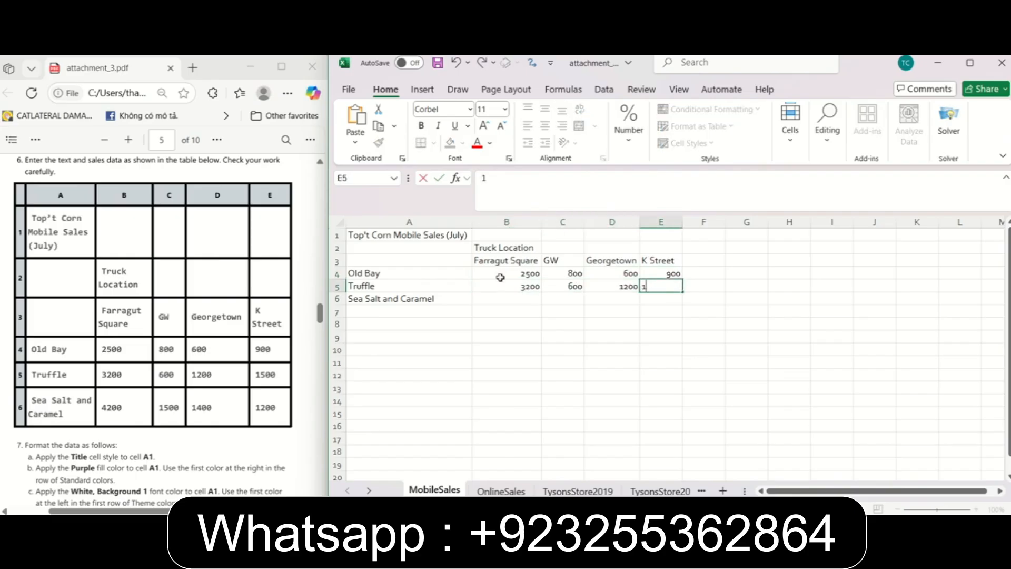
{"action": "type", "text": "500"}
{"action": "key", "text": "Return"}
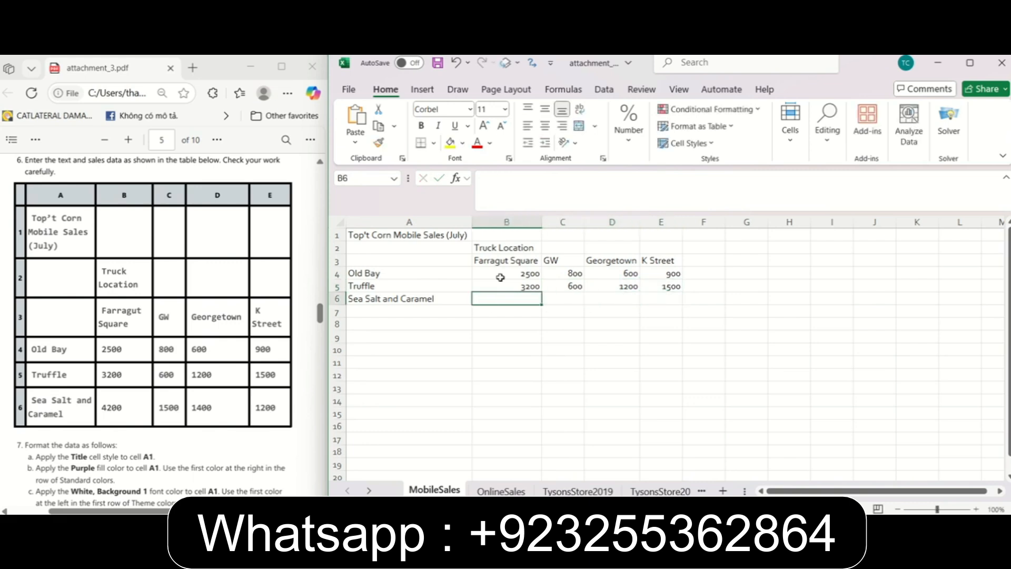
Fill in the Sea Salt and Caramel sales in B6:E6 with 4200, 1500, 1400 and 1200.
{"action": "type", "text": "4200"}
{"action": "key", "text": "Tab"}
{"action": "type", "text": "1500"}
{"action": "key", "text": "Tab"}
{"action": "type", "text": "1400"}
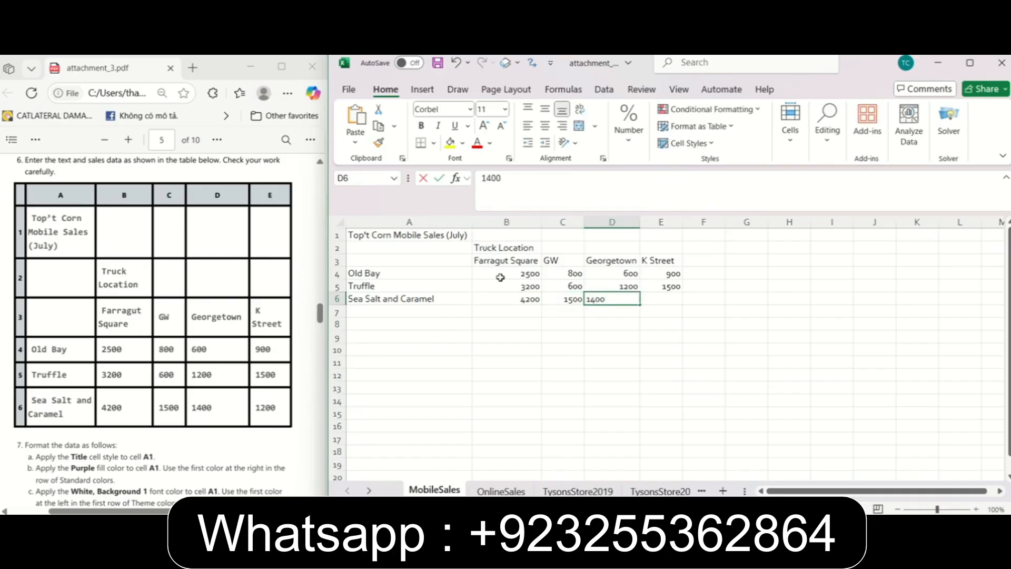
{"action": "key", "text": "Tab"}
{"action": "type", "text": "1200"}
{"action": "left_click", "coordinate": [547, 312]}
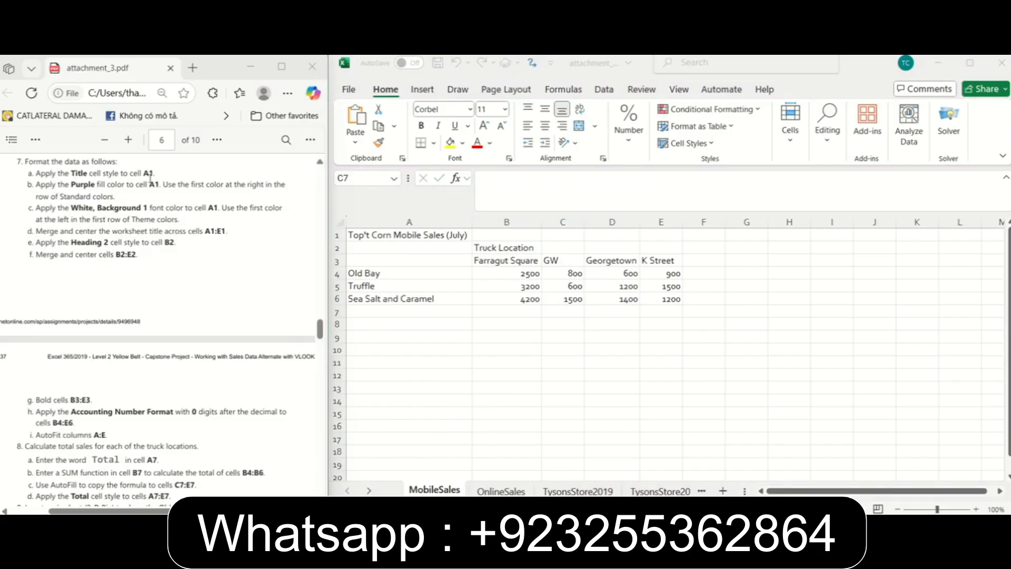
Apply the Title cell style to the worksheet title in cell A1.
{"action": "left_click", "coordinate": [390, 236]}
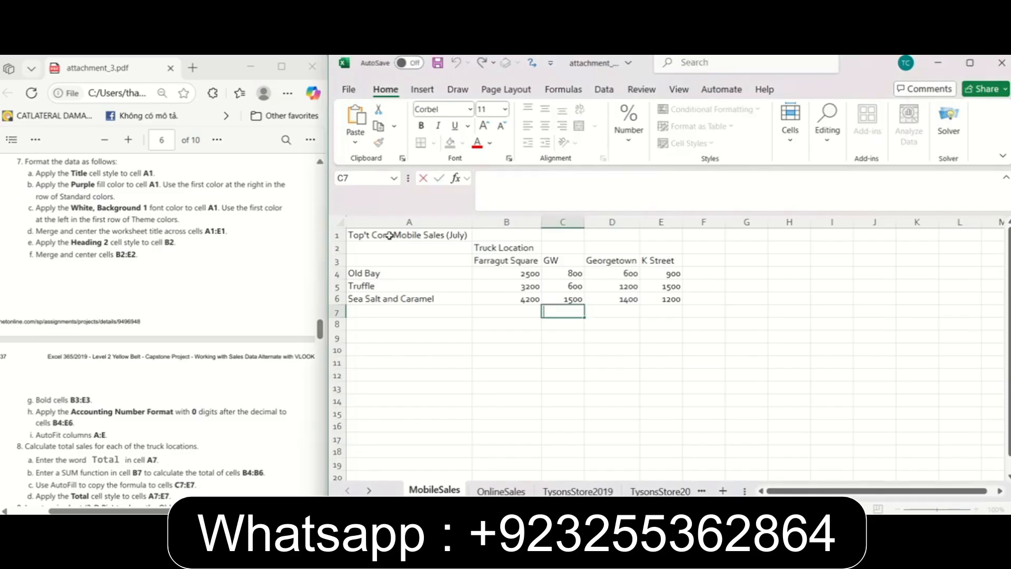
{"action": "left_click", "coordinate": [389, 236]}
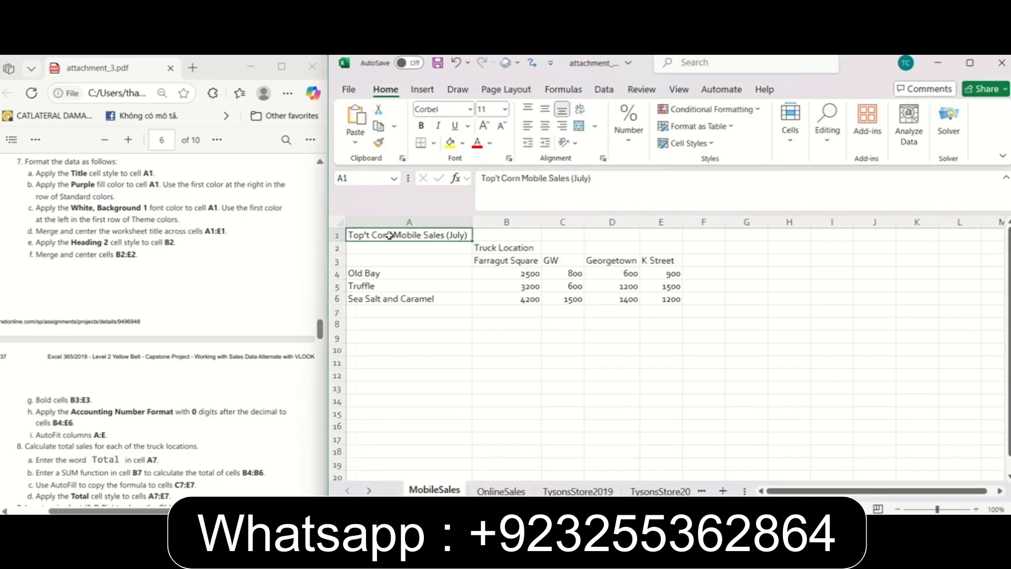
{"action": "left_click", "coordinate": [711, 149]}
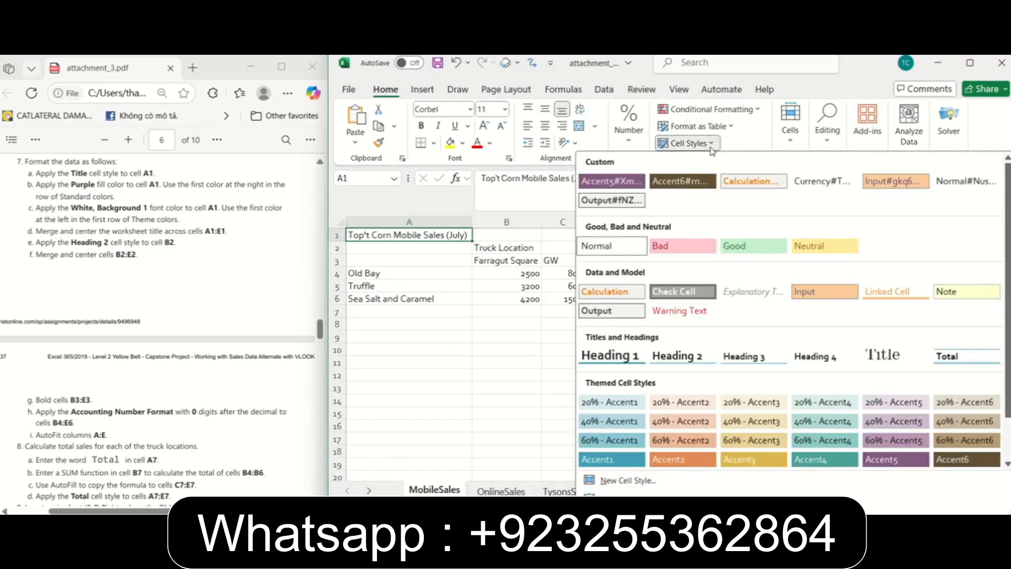
{"action": "left_click", "coordinate": [897, 362]}
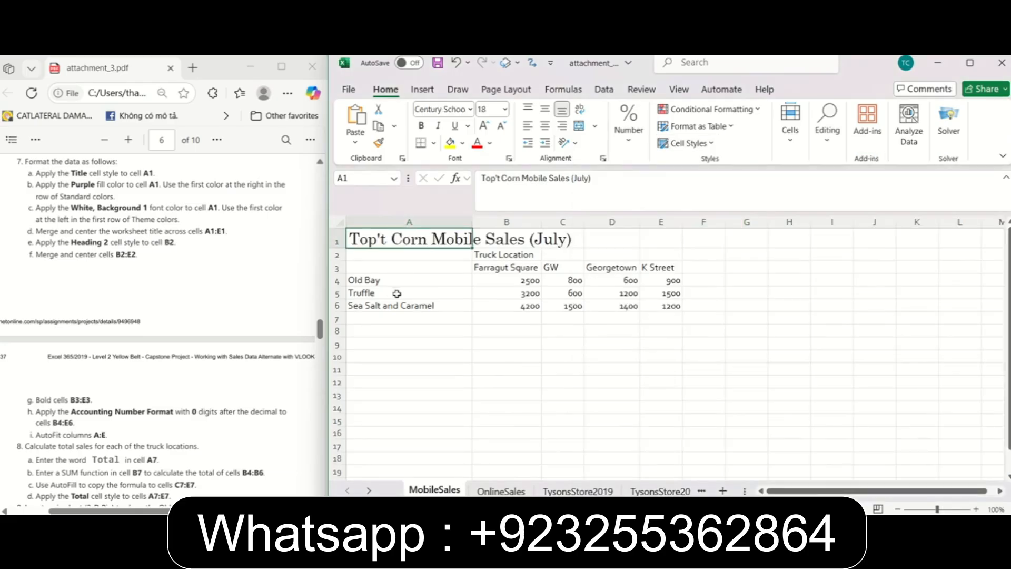
Fill cell A1 with the standard color Purple.
{"action": "left_click", "coordinate": [68, 184]}
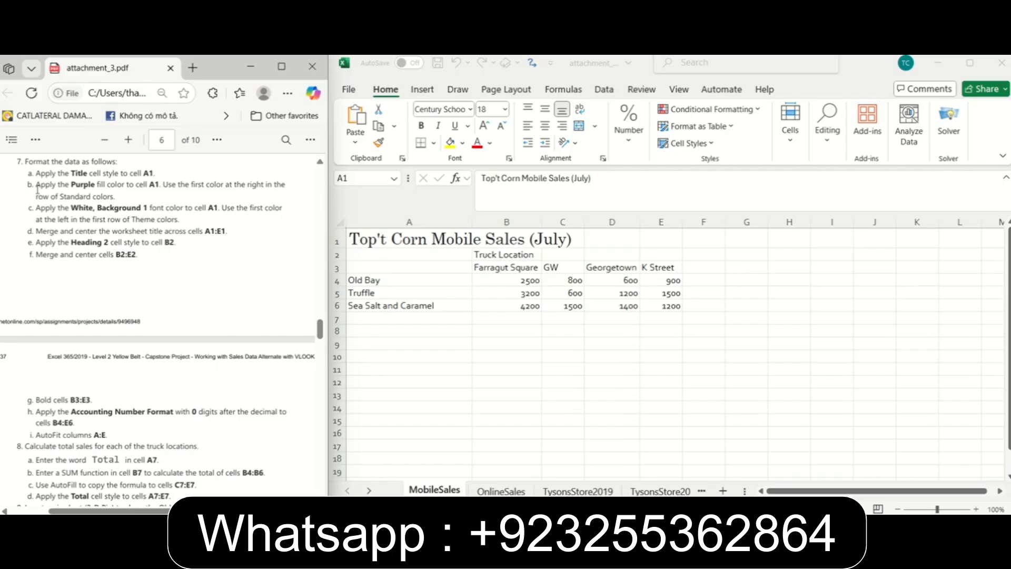
{"action": "left_click", "coordinate": [384, 244]}
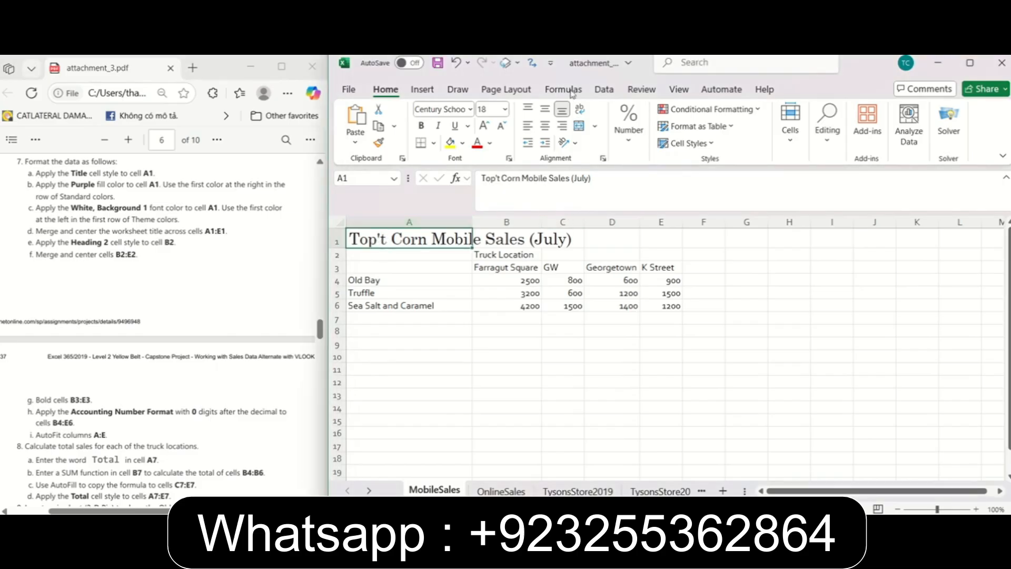
{"action": "left_click", "coordinate": [462, 142]}
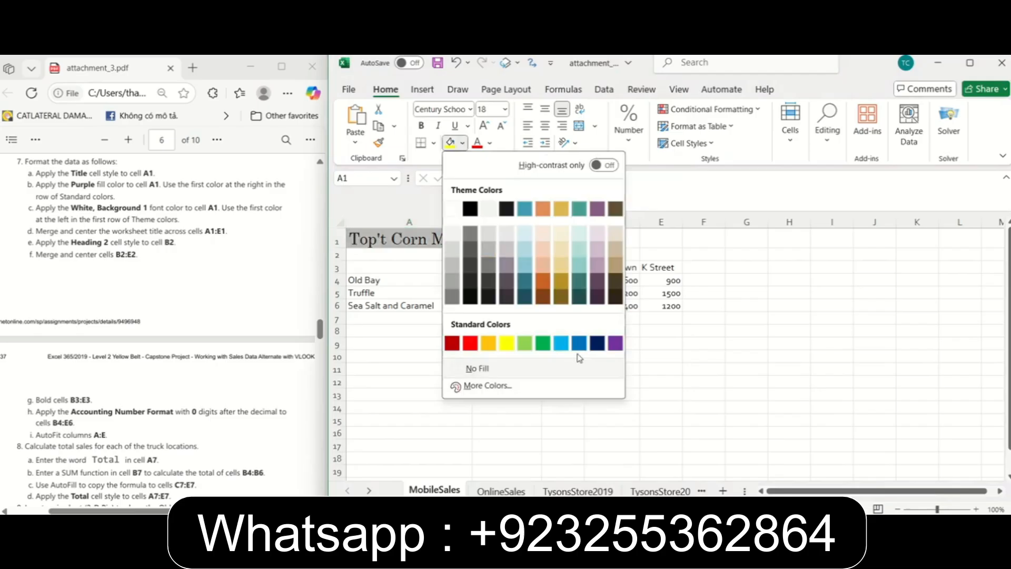
{"action": "left_click", "coordinate": [610, 345]}
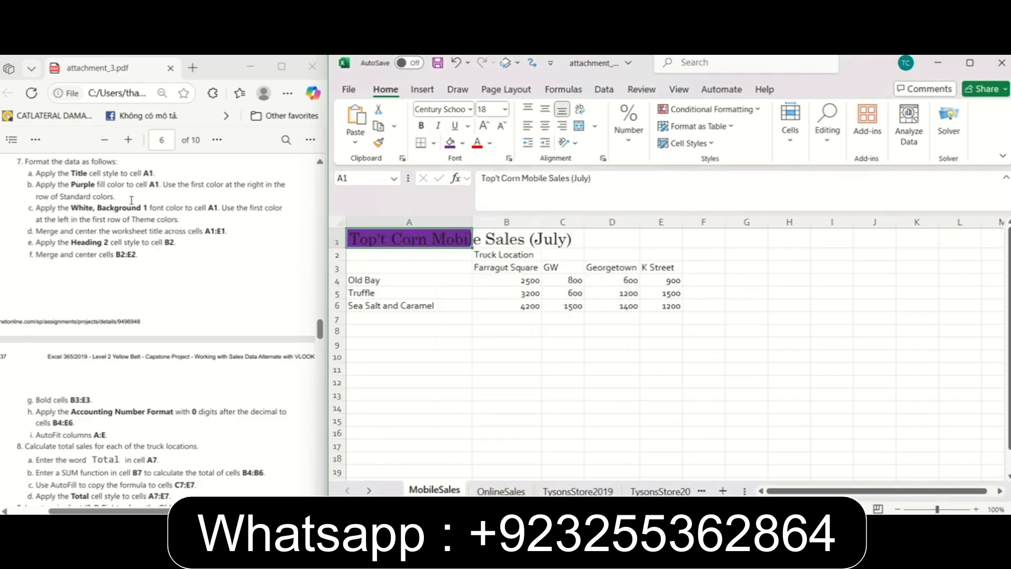
Set the font color of the worksheet title in cell A1 to White, Background 1.
{"action": "left_click", "coordinate": [95, 207]}
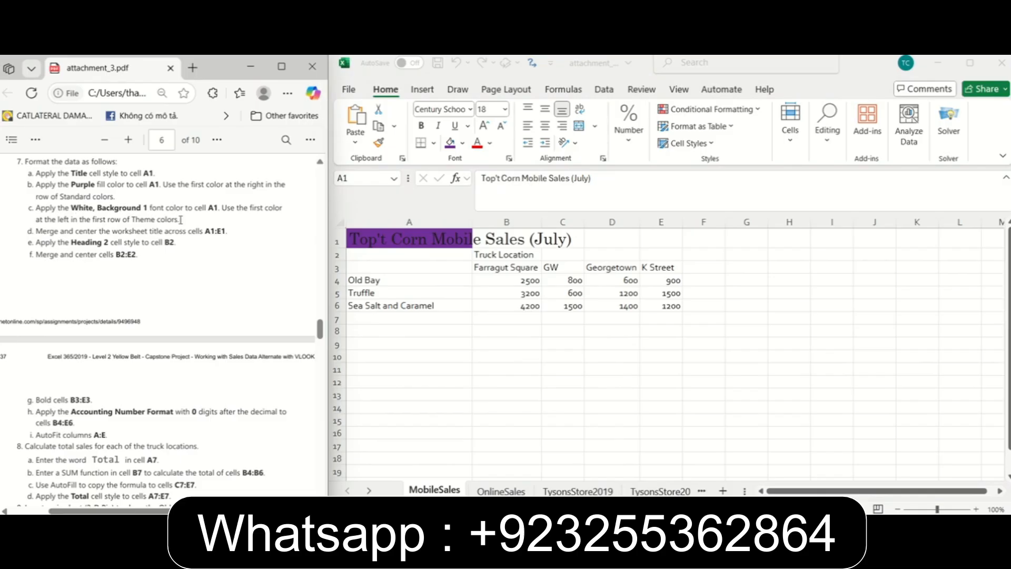
{"action": "left_click", "coordinate": [371, 238]}
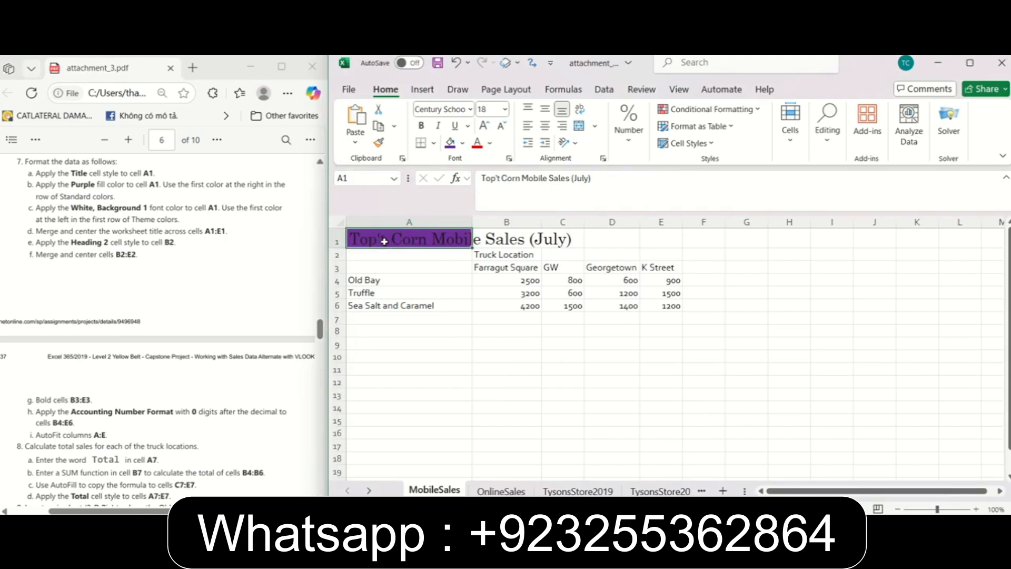
{"action": "left_click", "coordinate": [492, 143]}
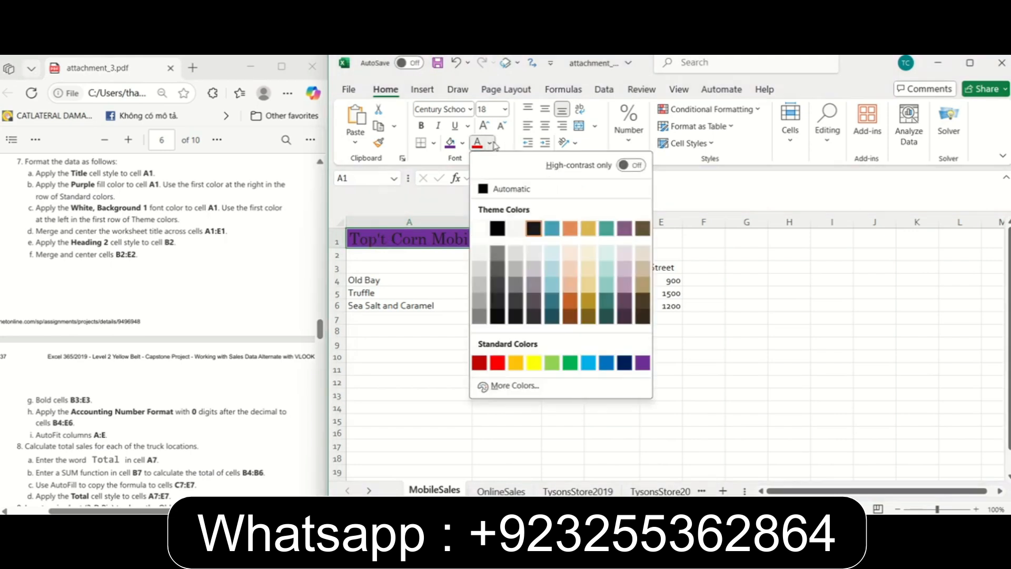
{"action": "left_click", "coordinate": [481, 229]}
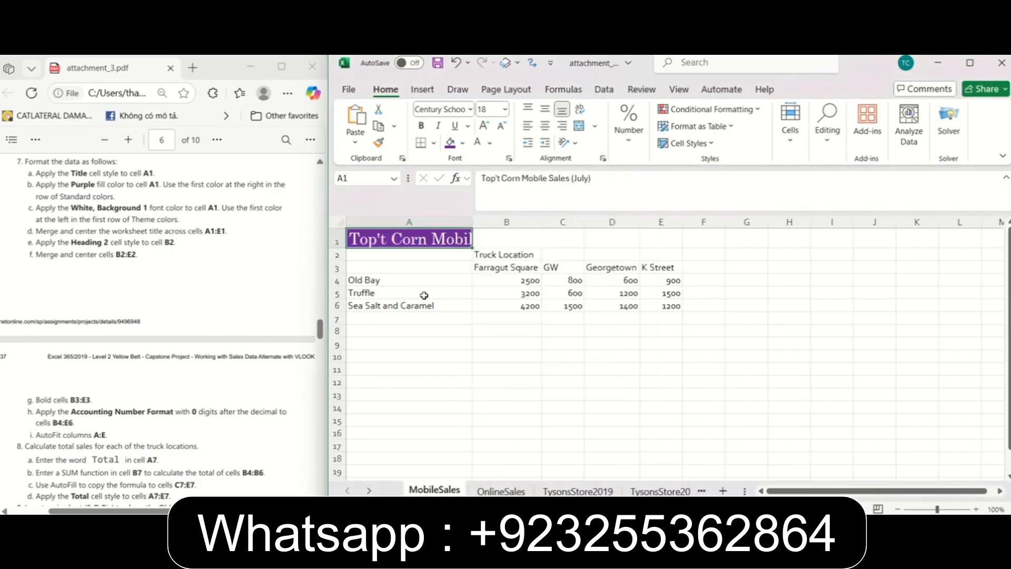
{"action": "left_click", "coordinate": [422, 293]}
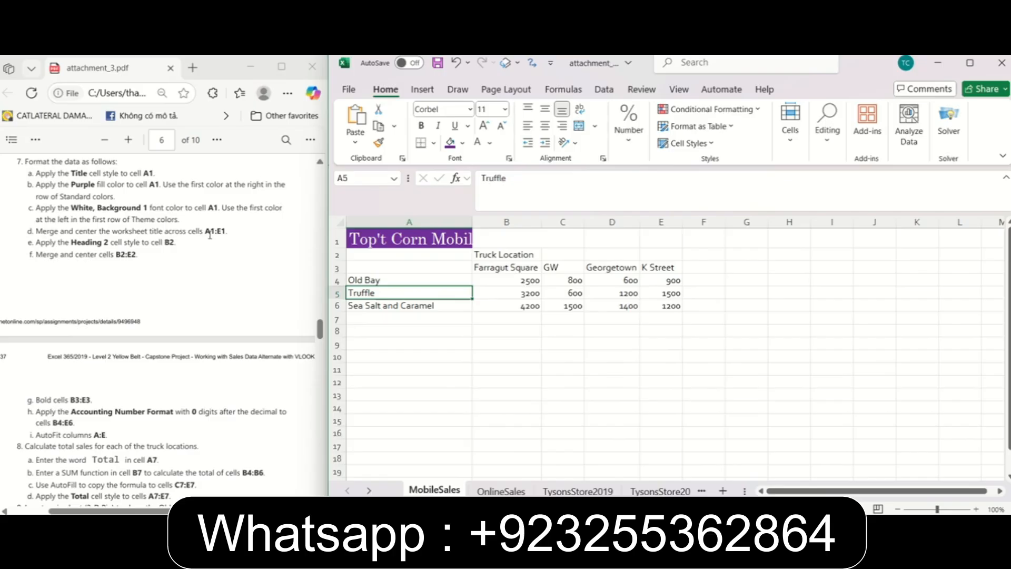
Merge and center the worksheet title across cells A1:E1.
{"action": "left_click_drag", "start_coordinate": [393, 245], "coordinate": [677, 243]}
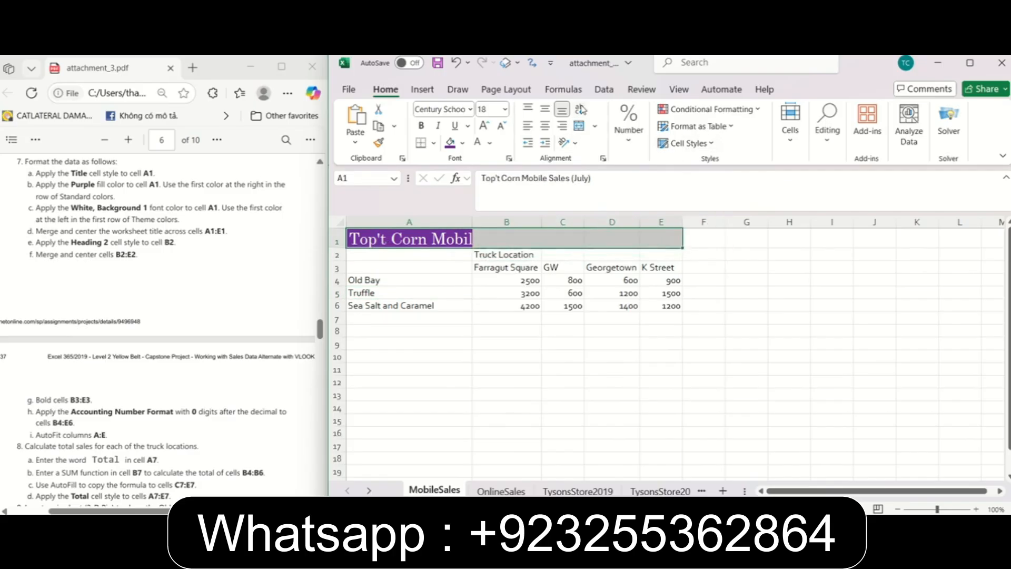
{"action": "left_click", "coordinate": [595, 128]}
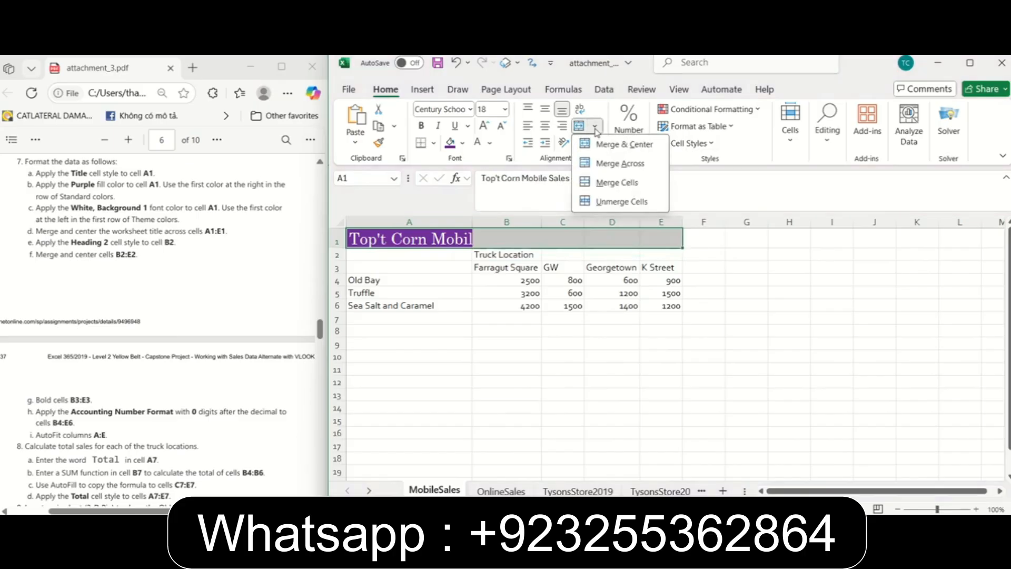
{"action": "left_click", "coordinate": [620, 150]}
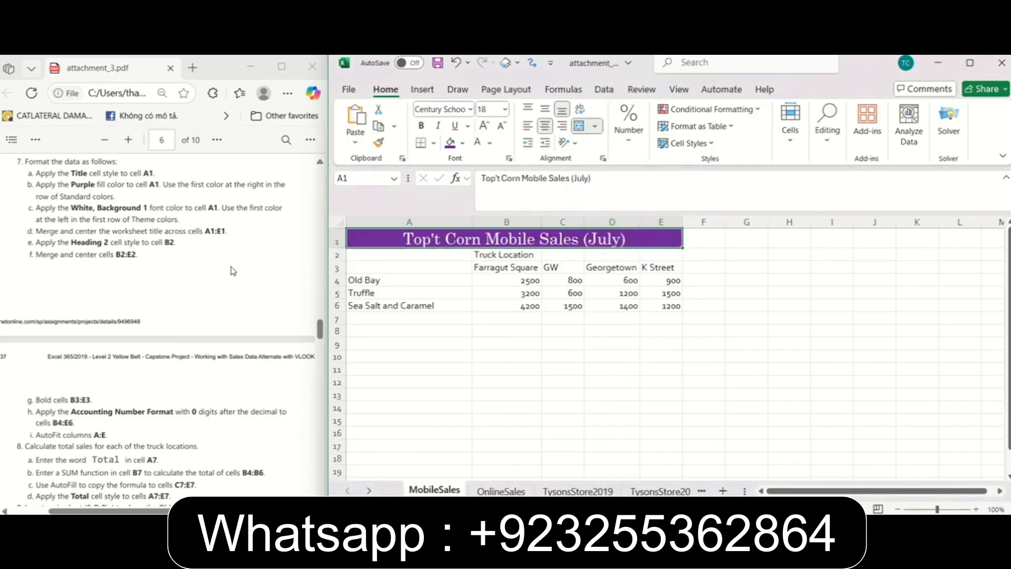
Apply the Heading 2 cell style to the Truck Location label in cell B2.
{"action": "left_click", "coordinate": [147, 265]}
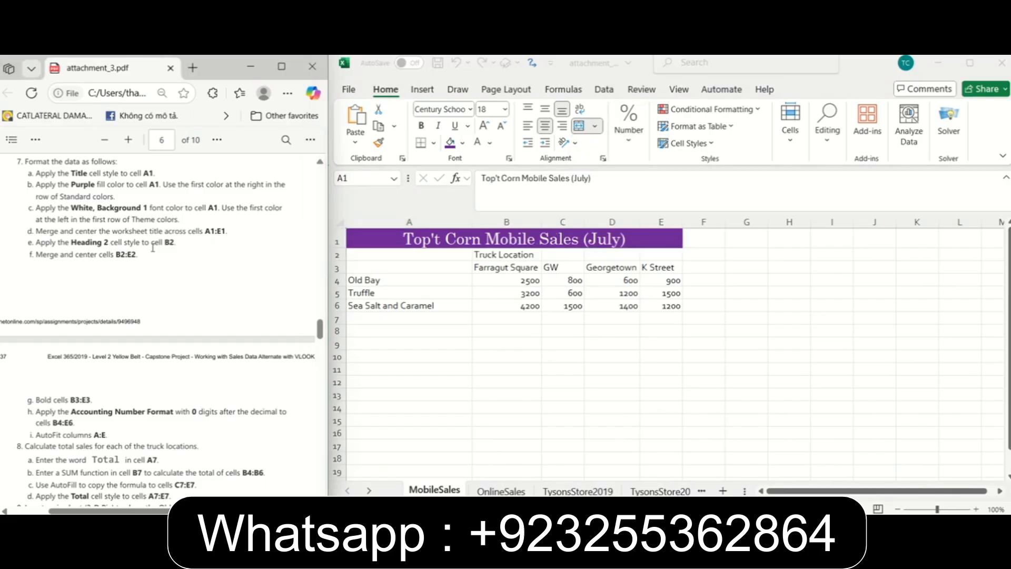
{"action": "left_click", "coordinate": [476, 267]}
{"action": "left_click", "coordinate": [490, 257]}
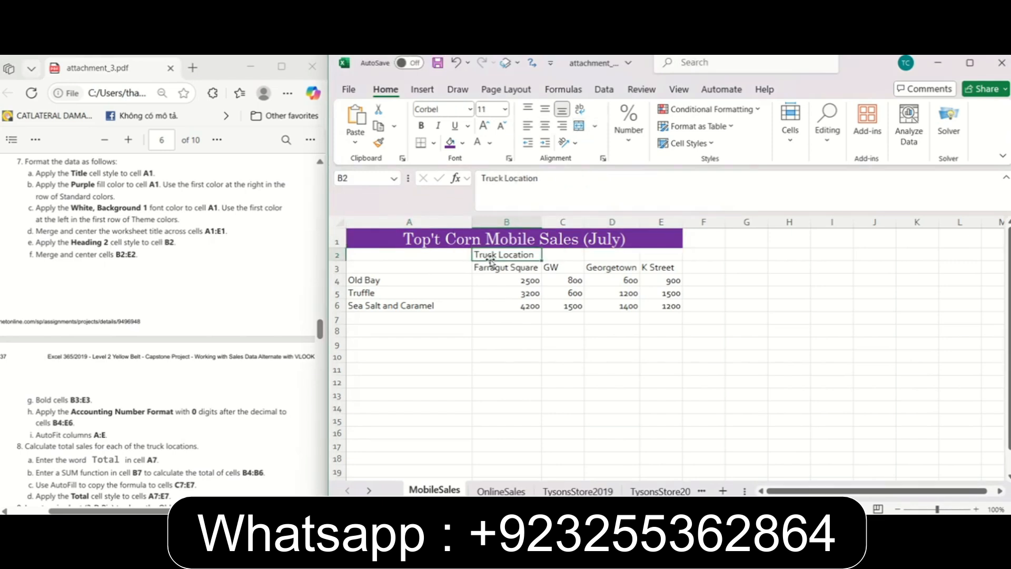
{"action": "left_click", "coordinate": [711, 147]}
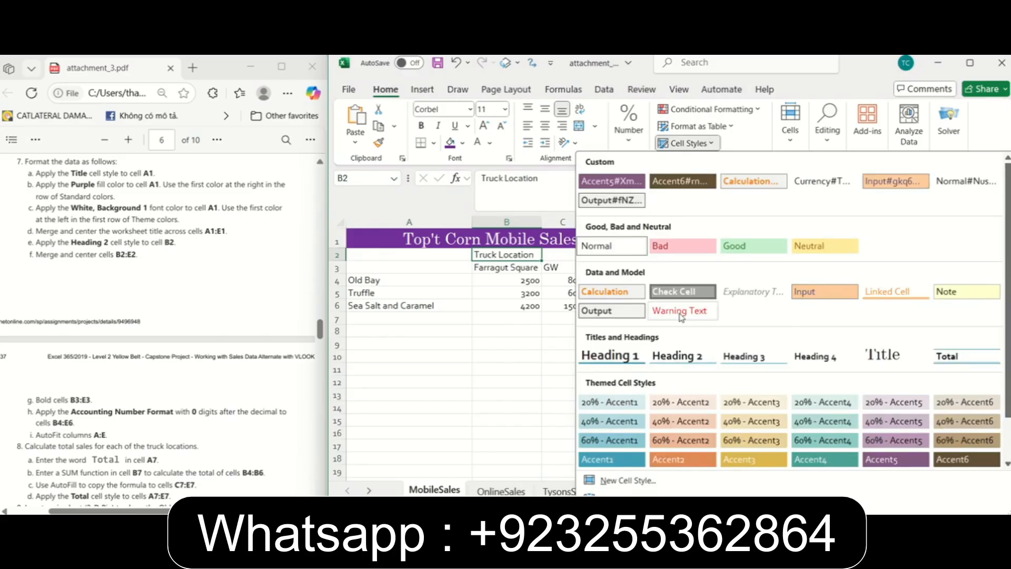
{"action": "left_click", "coordinate": [673, 355]}
Merge and center the Truck Location heading across cells B2:E2.
{"action": "left_click", "coordinate": [145, 269]}
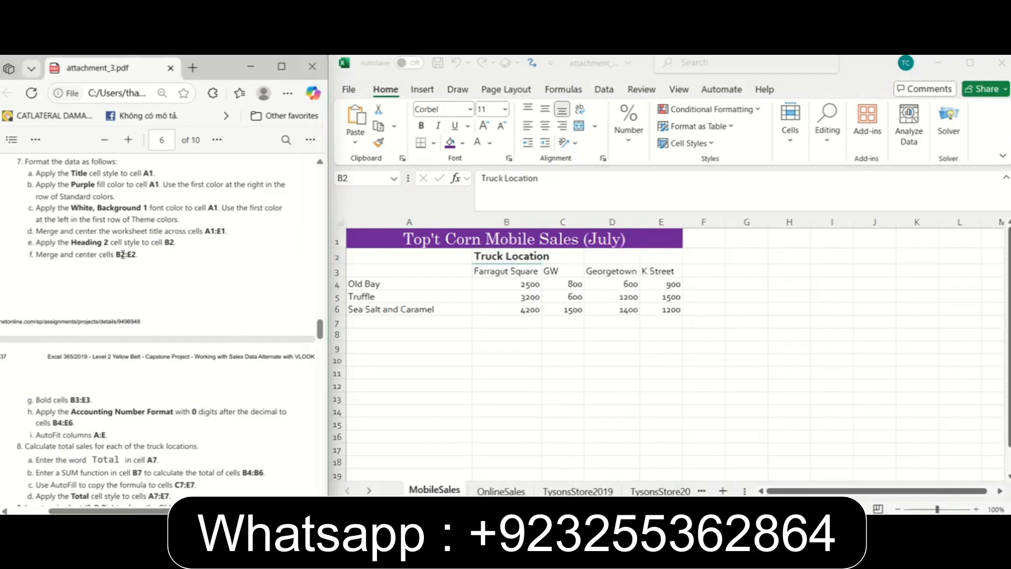
{"action": "left_click", "coordinate": [505, 257]}
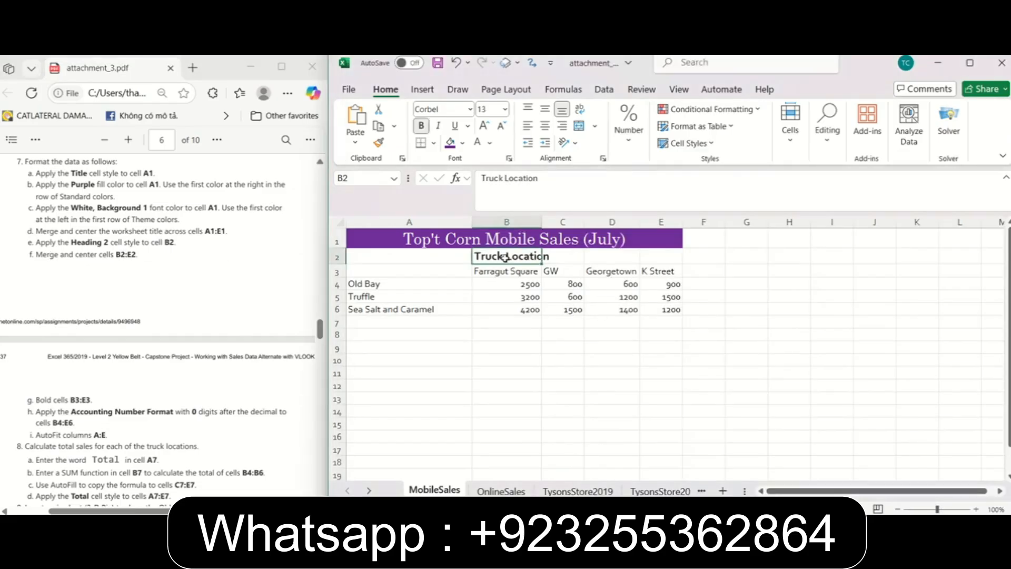
{"action": "left_click_drag", "start_coordinate": [506, 257], "coordinate": [665, 257]}
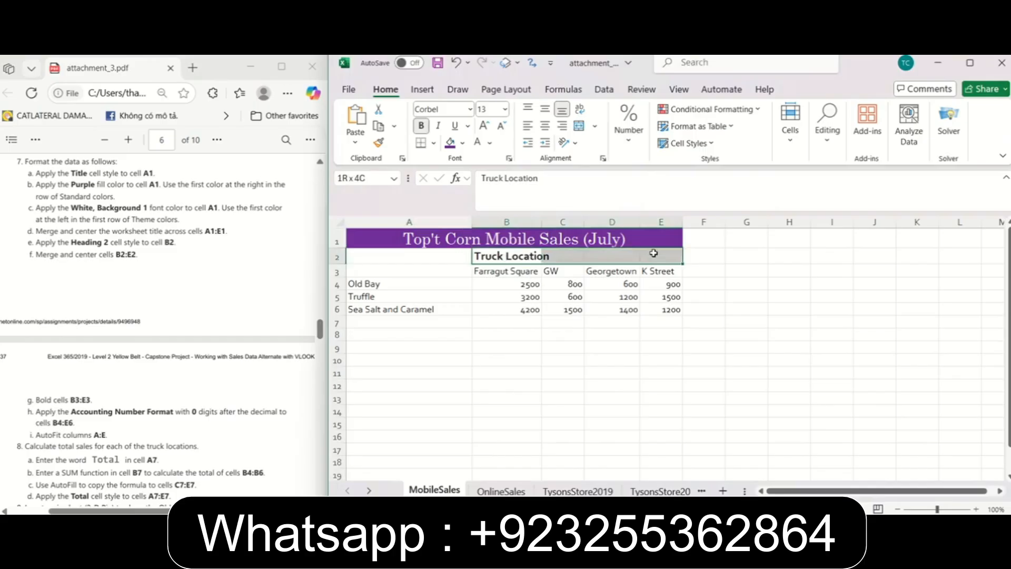
{"action": "left_click", "coordinate": [594, 126]}
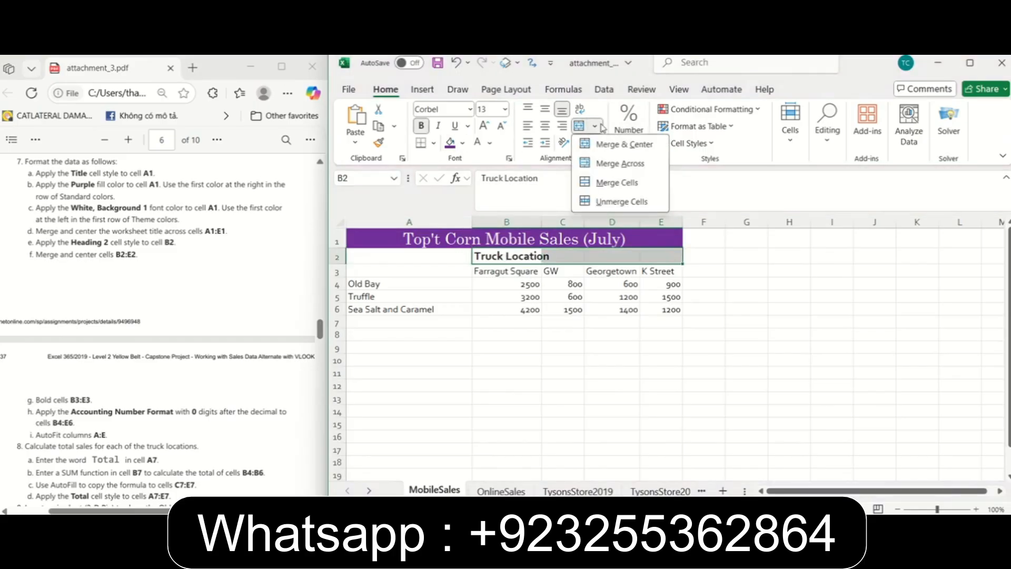
{"action": "left_click", "coordinate": [614, 145]}
{"action": "left_click", "coordinate": [746, 256]}
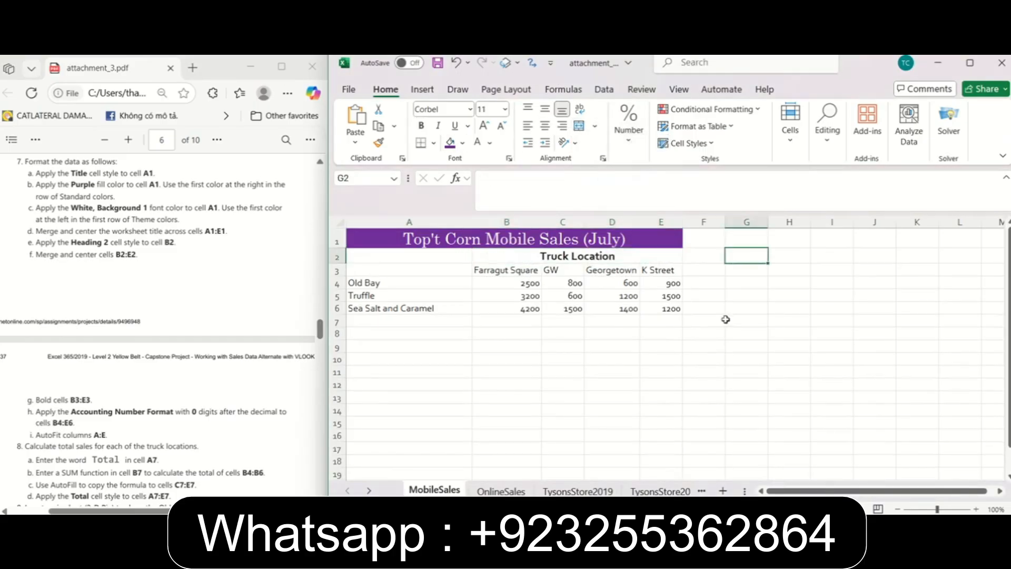
{"action": "left_click", "coordinate": [571, 262]}
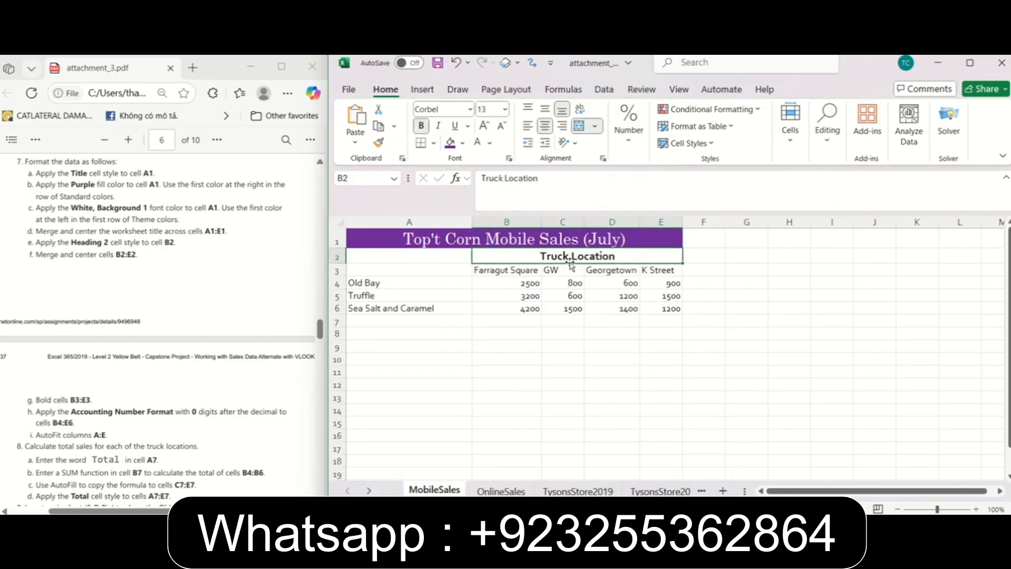
Bold the truck location names in cells B3:E3, following the next formatting instruction in the PDF.
{"action": "scroll", "coordinate": [174, 327], "scroll_direction": "down", "scroll_amount": 2}
{"action": "scroll", "coordinate": [174, 327], "scroll_direction": "down", "scroll_amount": 3}
{"action": "left_click", "coordinate": [323, 348]}
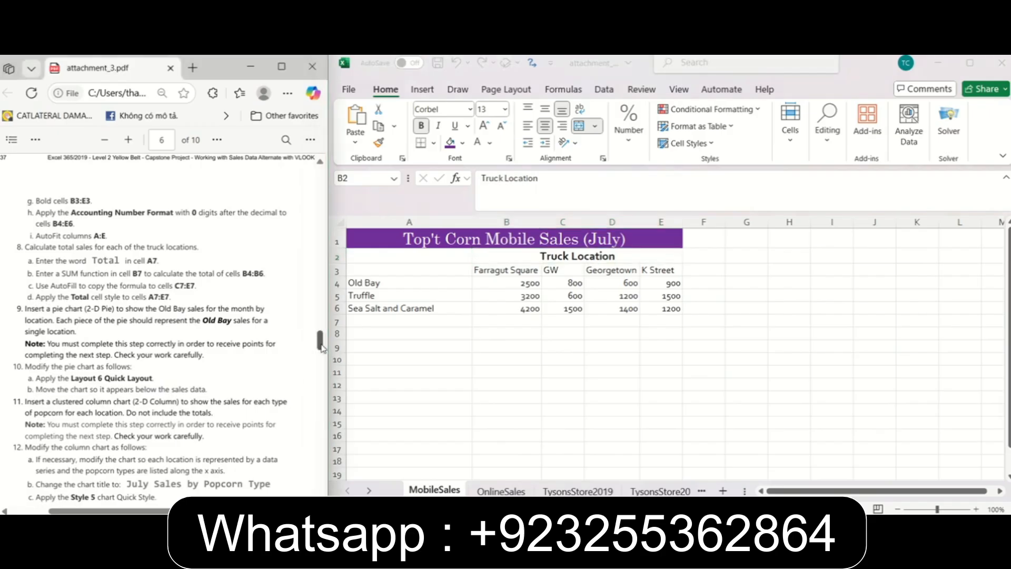
{"action": "scroll", "coordinate": [97, 222], "scroll_direction": "down", "scroll_amount": 1}
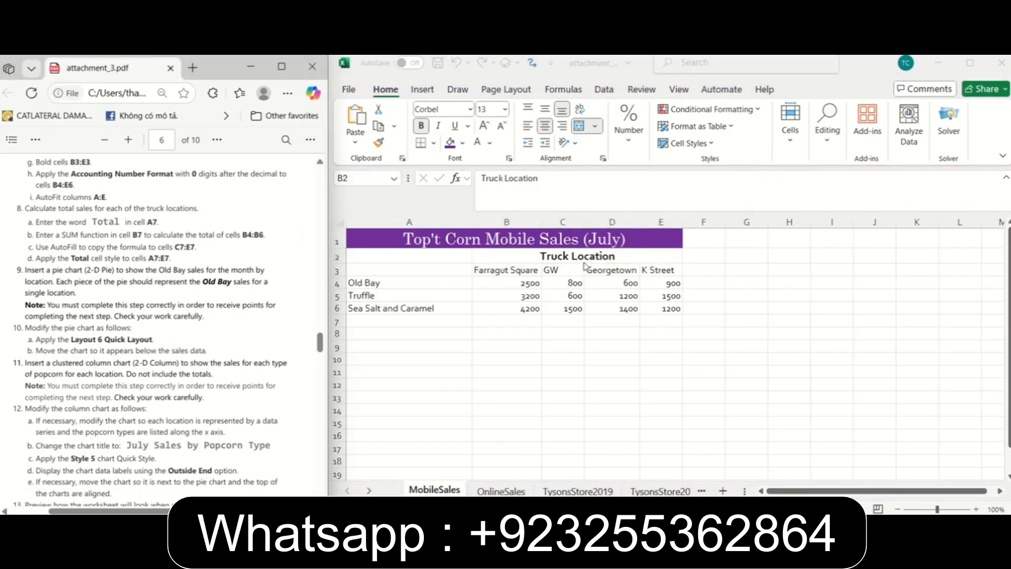
{"action": "left_click", "coordinate": [509, 271]}
{"action": "left_click_drag", "start_coordinate": [508, 272], "coordinate": [664, 270]}
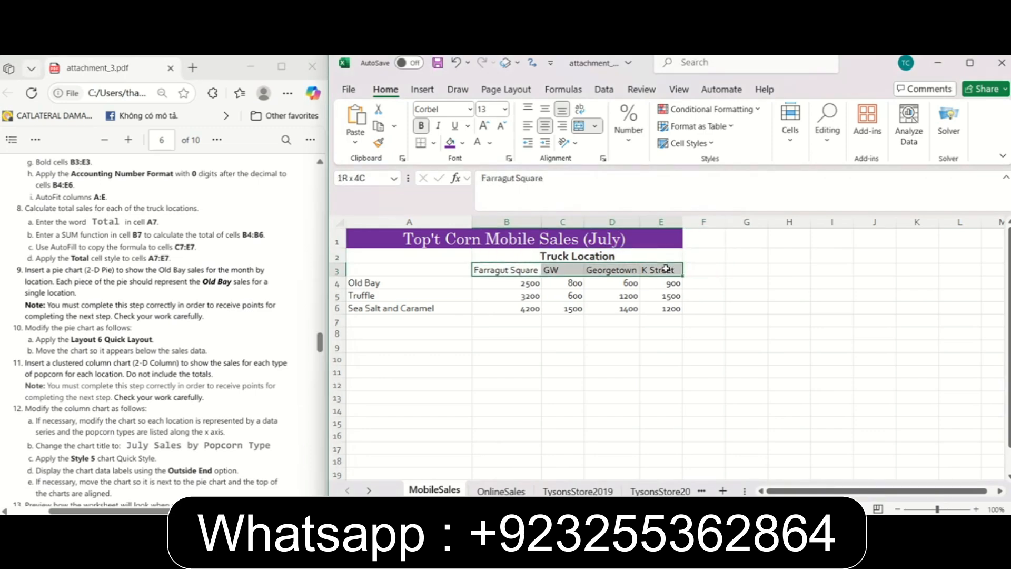
{"action": "left_click", "coordinate": [421, 126]}
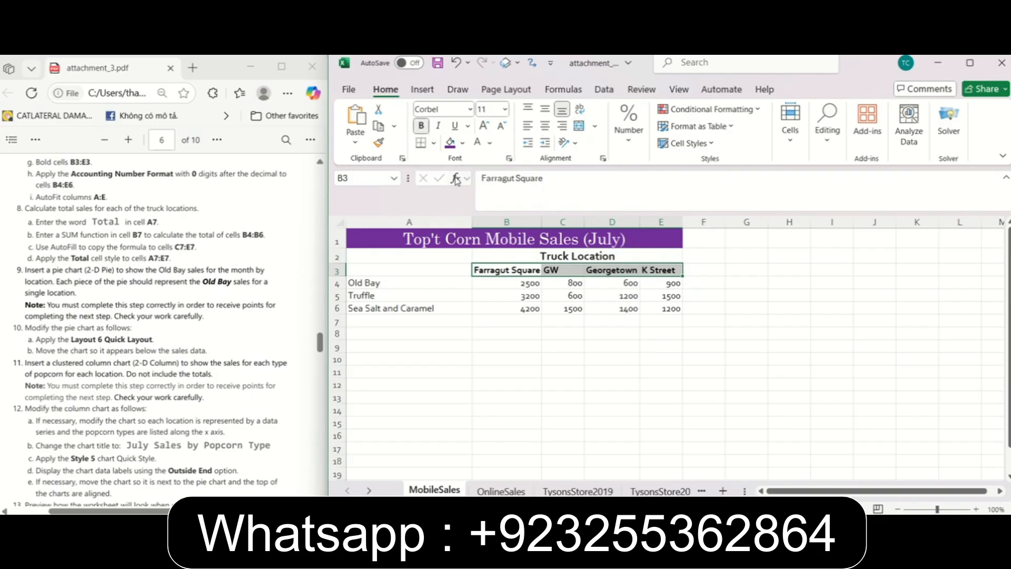
Apply the Accounting number format with 0 decimal digits to the sales figures in cells B4:E6.
{"action": "left_click", "coordinate": [60, 176]}
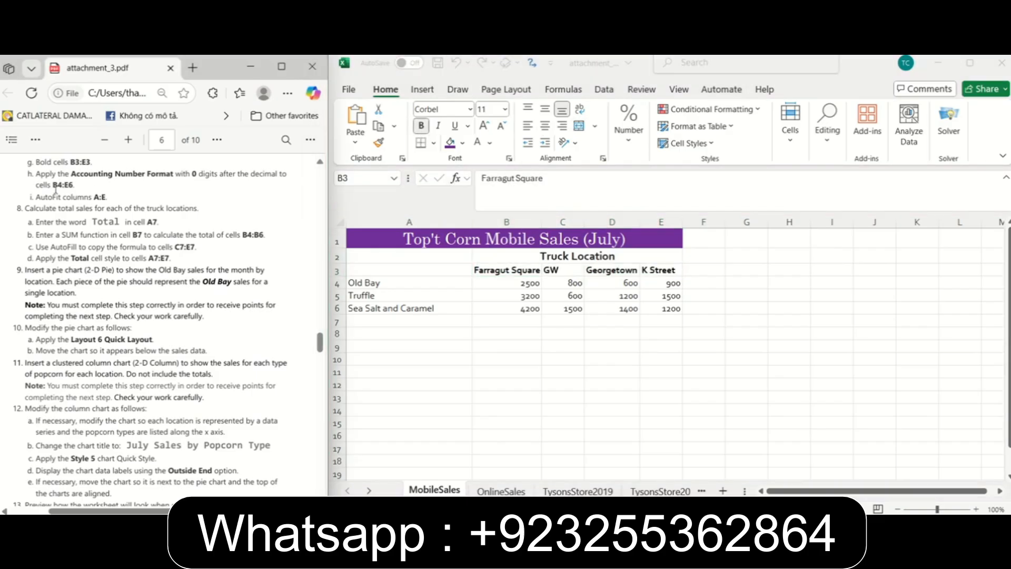
{"action": "left_click", "coordinate": [524, 296]}
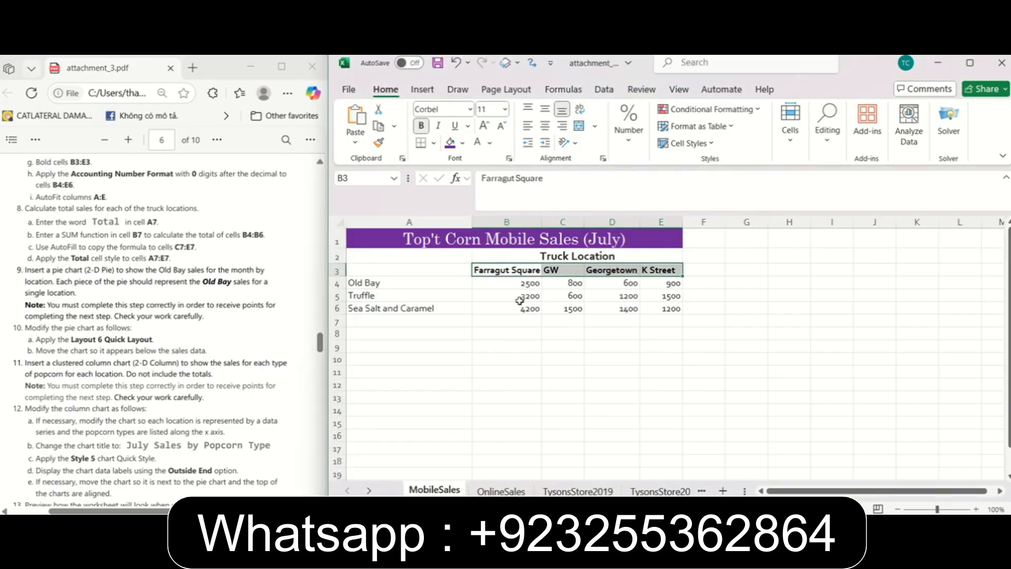
{"action": "left_click", "coordinate": [518, 284]}
{"action": "left_click_drag", "start_coordinate": [519, 283], "coordinate": [657, 308]}
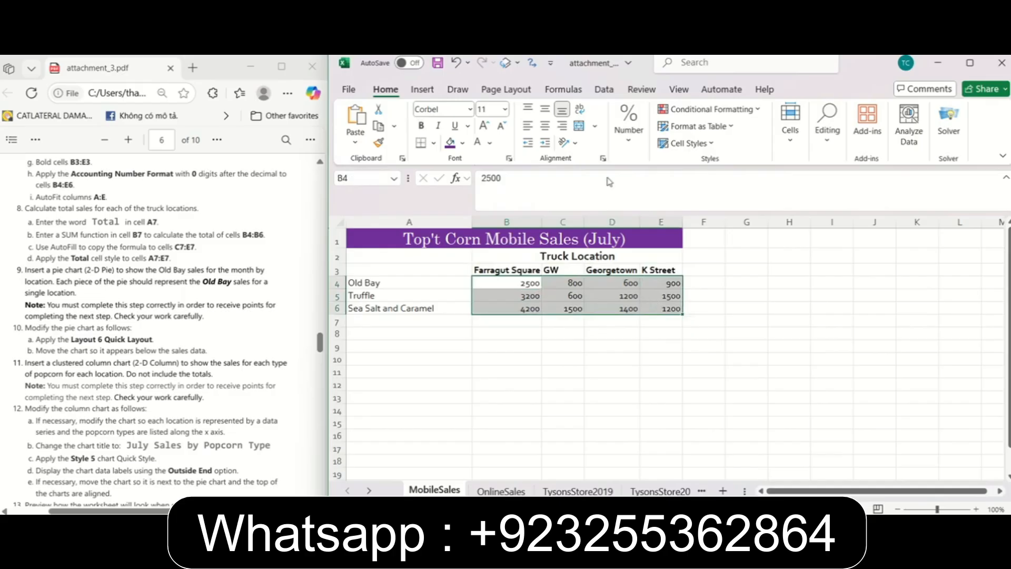
{"action": "left_click", "coordinate": [630, 140]}
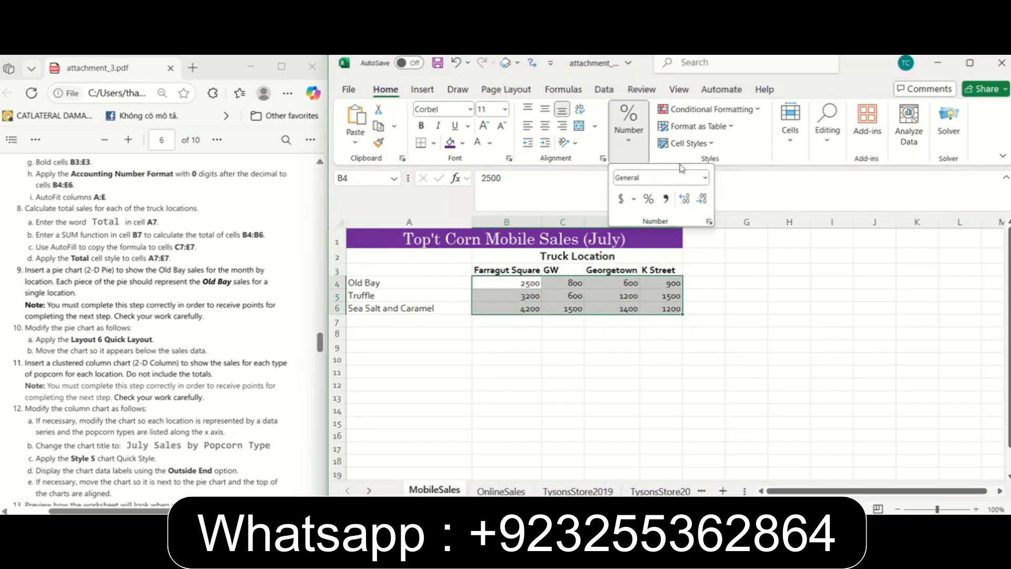
{"action": "left_click", "coordinate": [705, 178]}
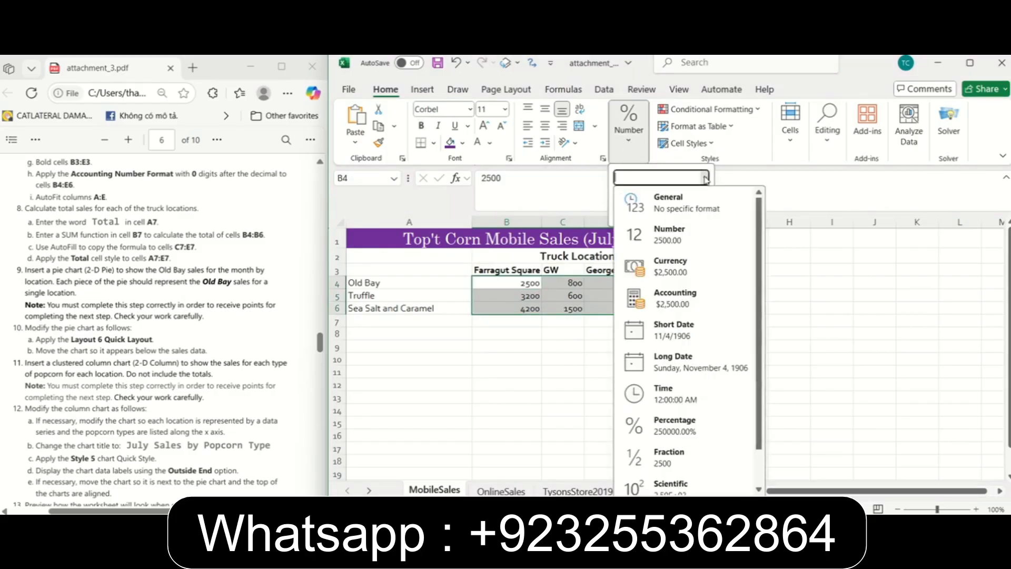
{"action": "left_click", "coordinate": [694, 299]}
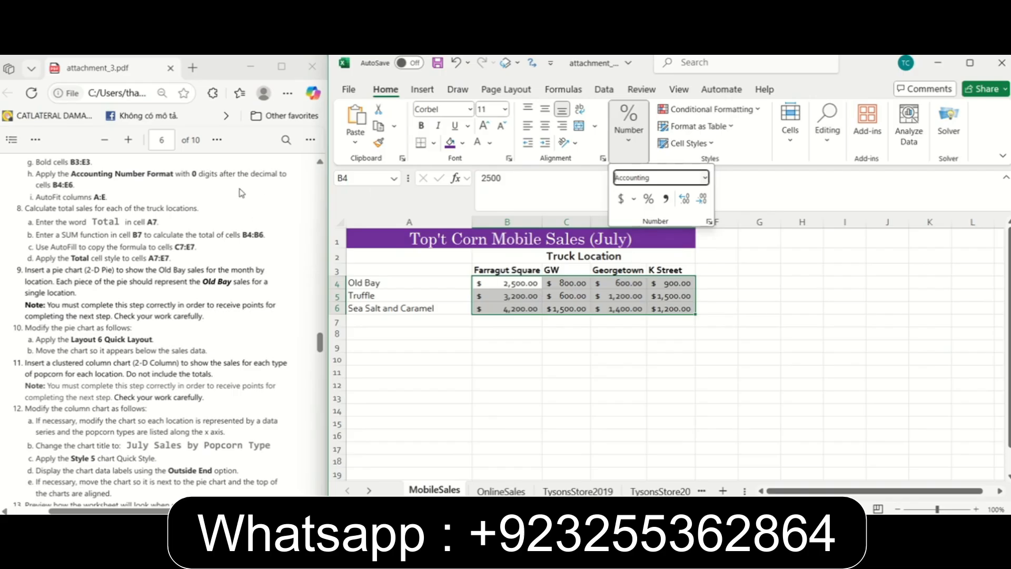
{"action": "left_click", "coordinate": [698, 203]}
{"action": "left_click", "coordinate": [700, 200]}
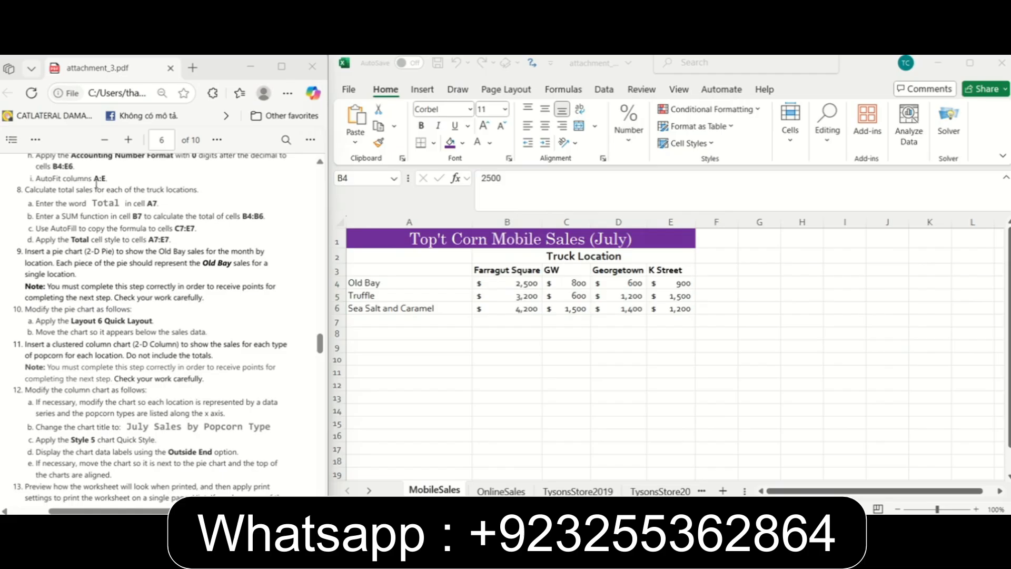
AutoFit the widths of columns A:E to their contents.
{"action": "left_click_drag", "start_coordinate": [409, 222], "coordinate": [695, 221]}
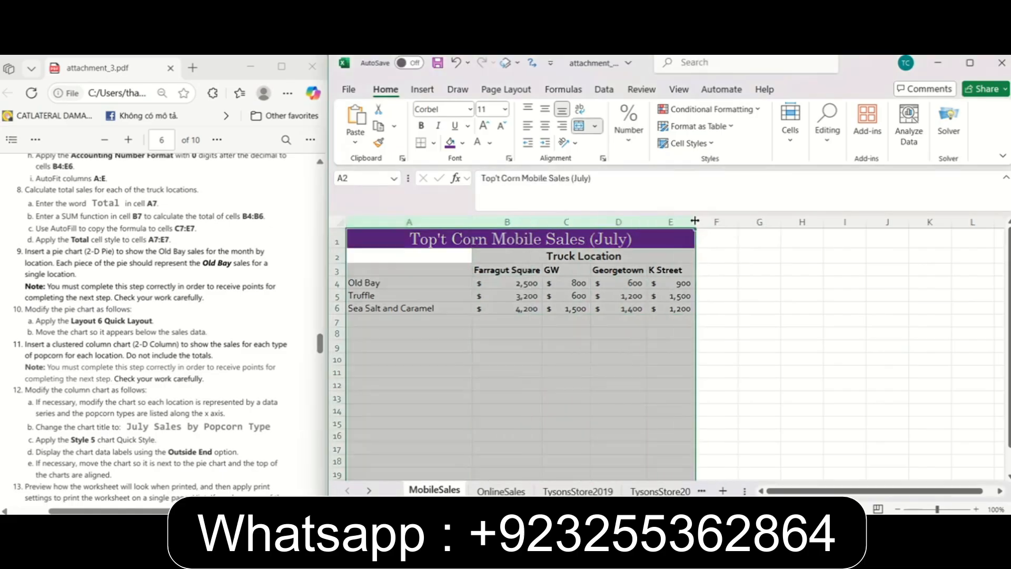
{"action": "double_click", "coordinate": [696, 220]}
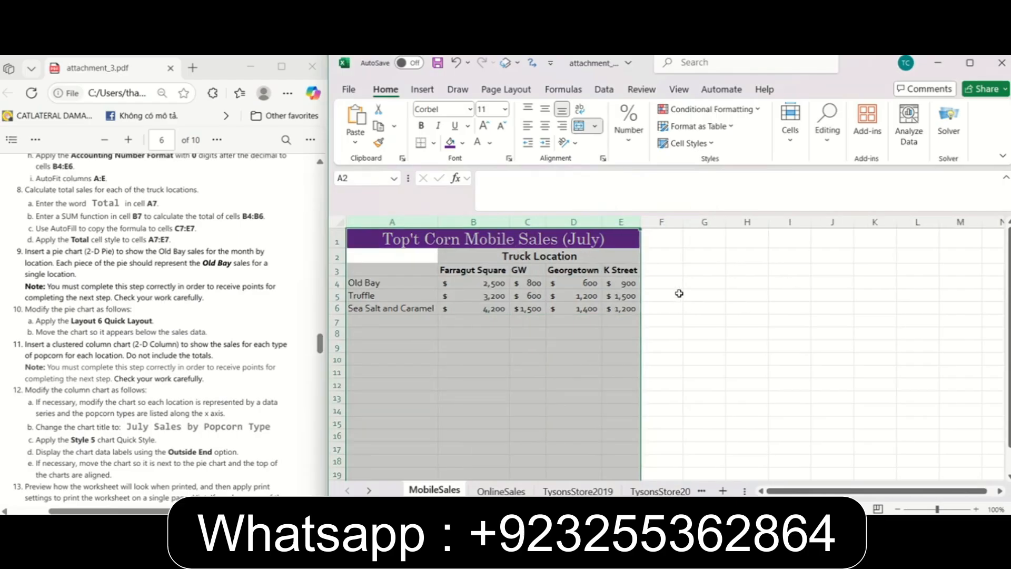
{"action": "left_click", "coordinate": [763, 299]}
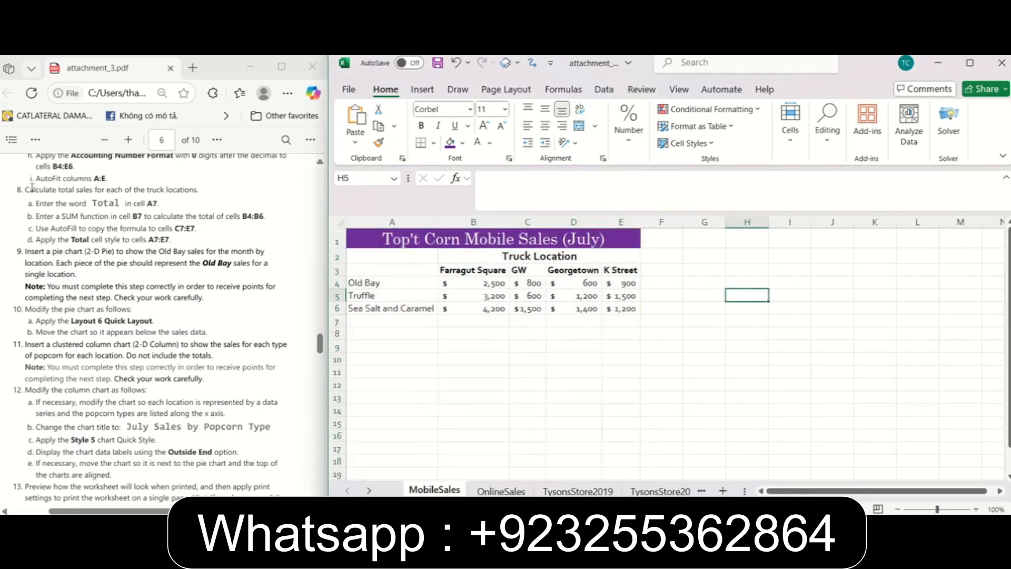
Enter the label Total in cell A7, below the popcorn types.
{"action": "left_click_drag", "start_coordinate": [320, 344], "coordinate": [320, 347]}
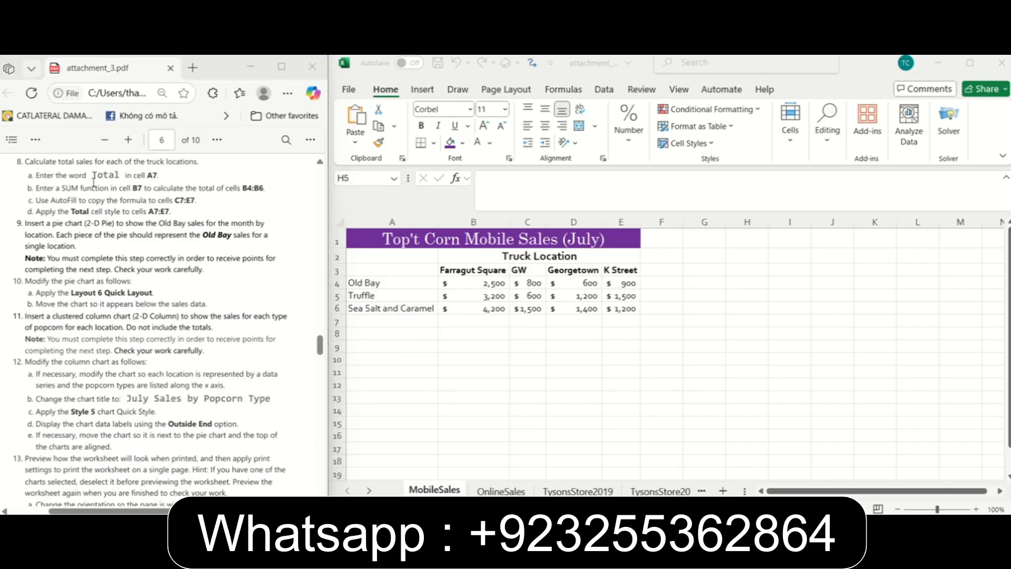
{"action": "left_click", "coordinate": [383, 323]}
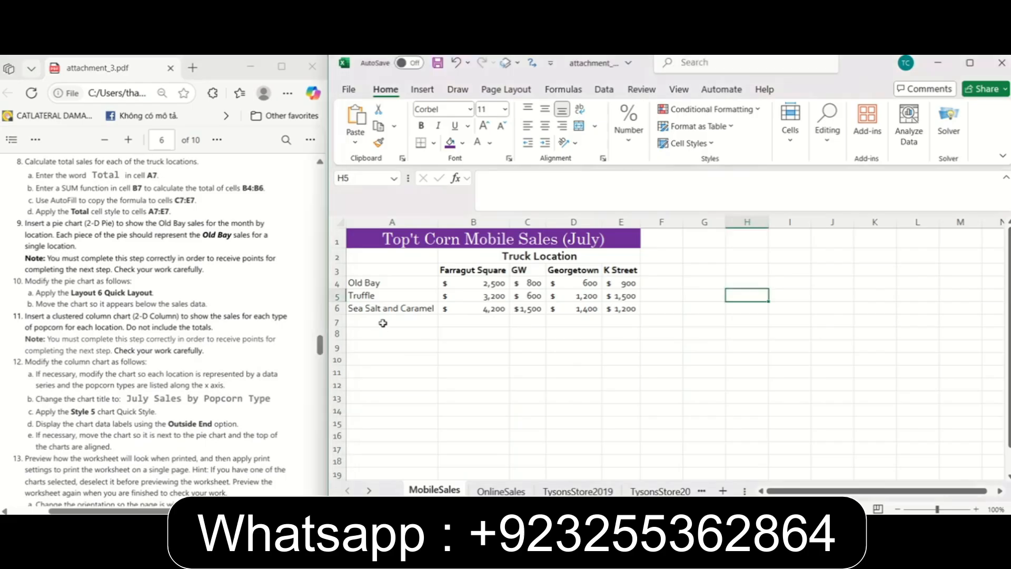
{"action": "type", "text": "T"}
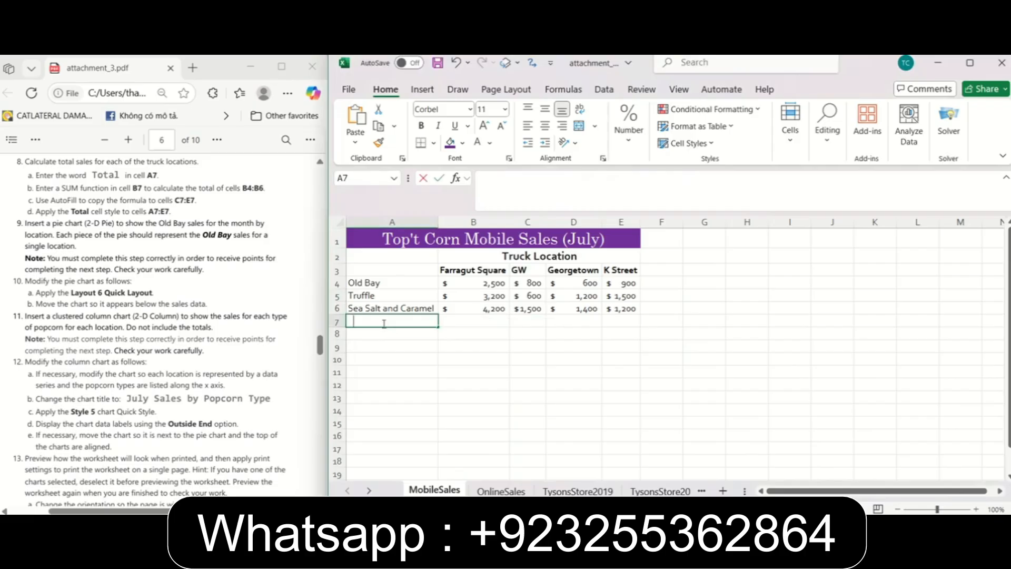
{"action": "type", "text": "otal"}
{"action": "left_click", "coordinate": [519, 345]}
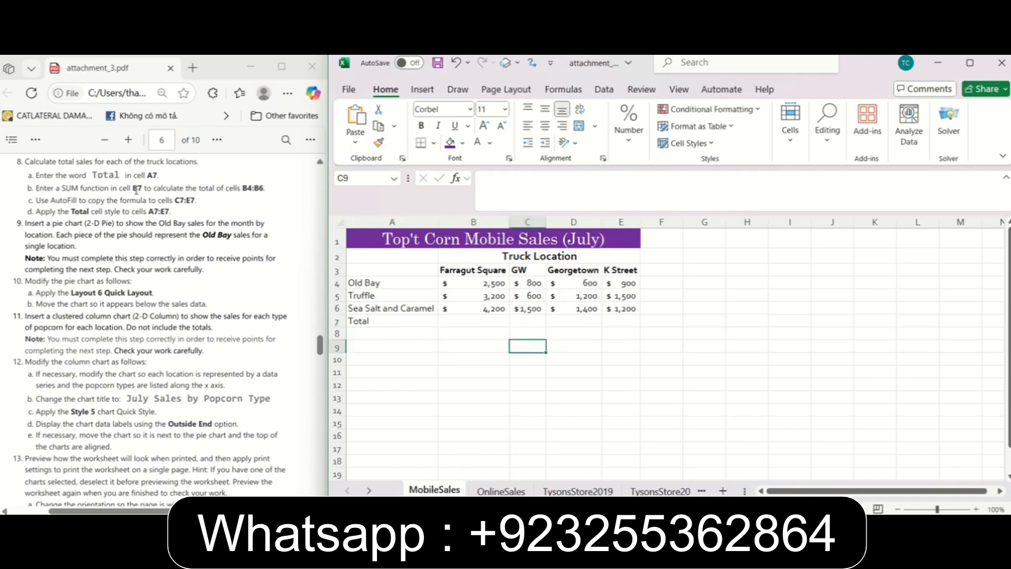
Enter a SUM formula in cell B7 that totals the Farragut Square sales in B4:B6.
{"action": "left_click", "coordinate": [473, 321]}
{"action": "left_click", "coordinate": [495, 190]}
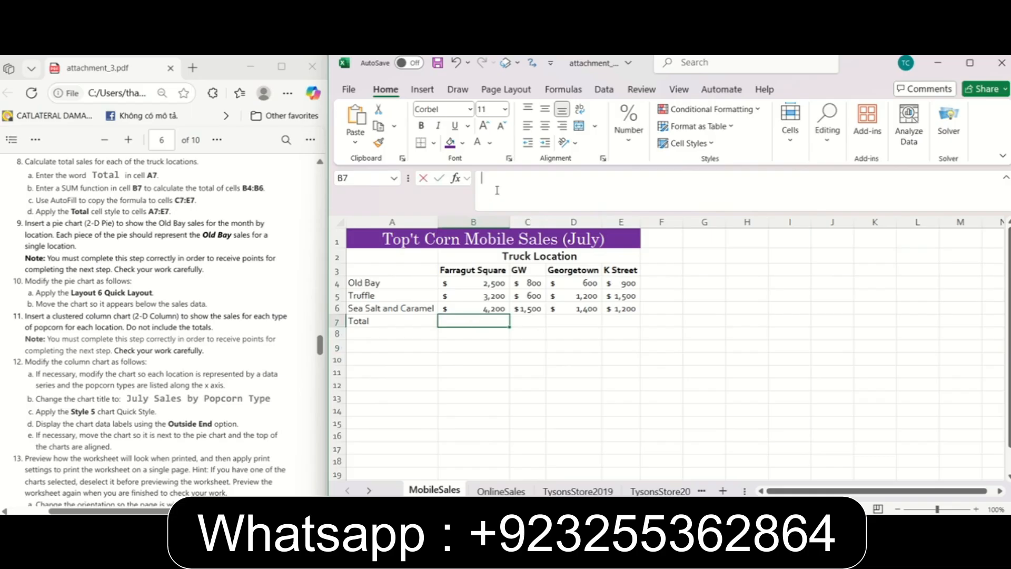
{"action": "type", "text": "="}
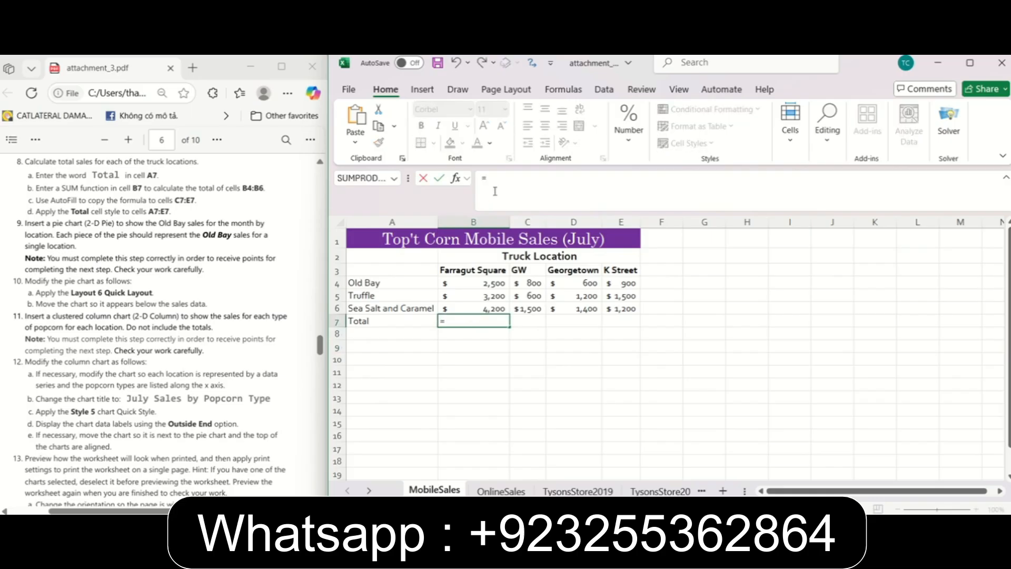
{"action": "type", "text": "SUM("}
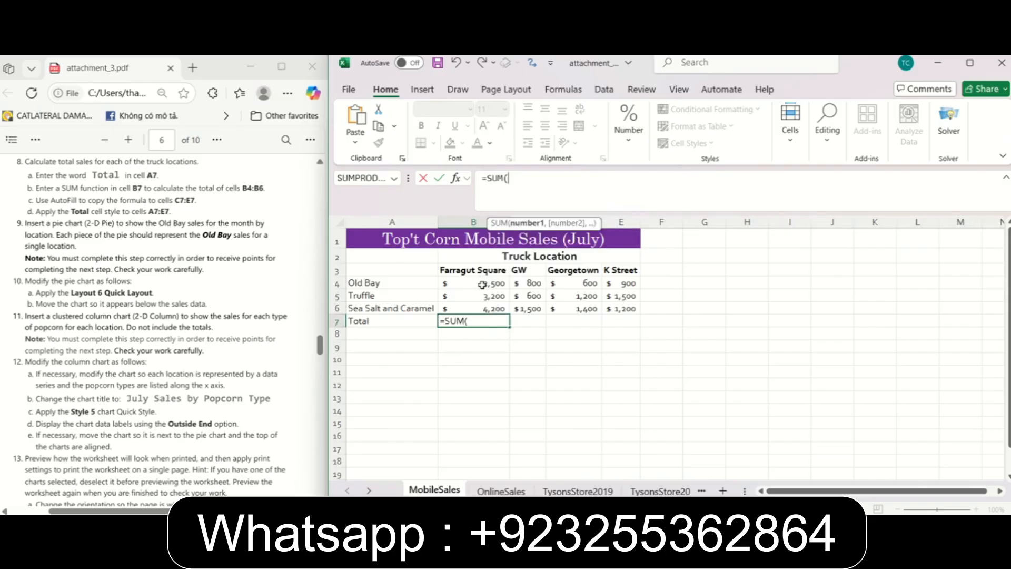
{"action": "left_click_drag", "start_coordinate": [482, 285], "coordinate": [482, 309]}
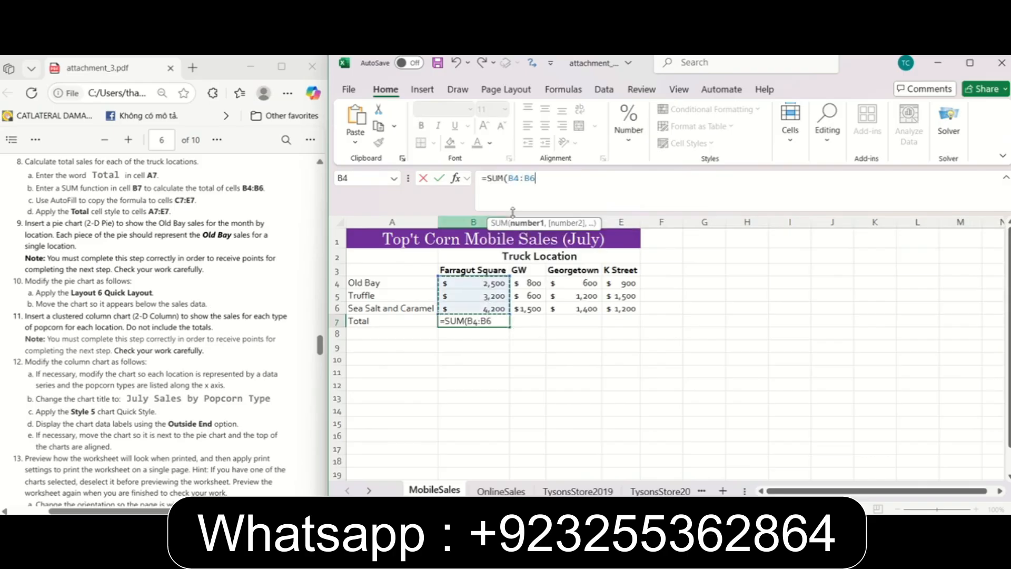
{"action": "key", "text": "Return"}
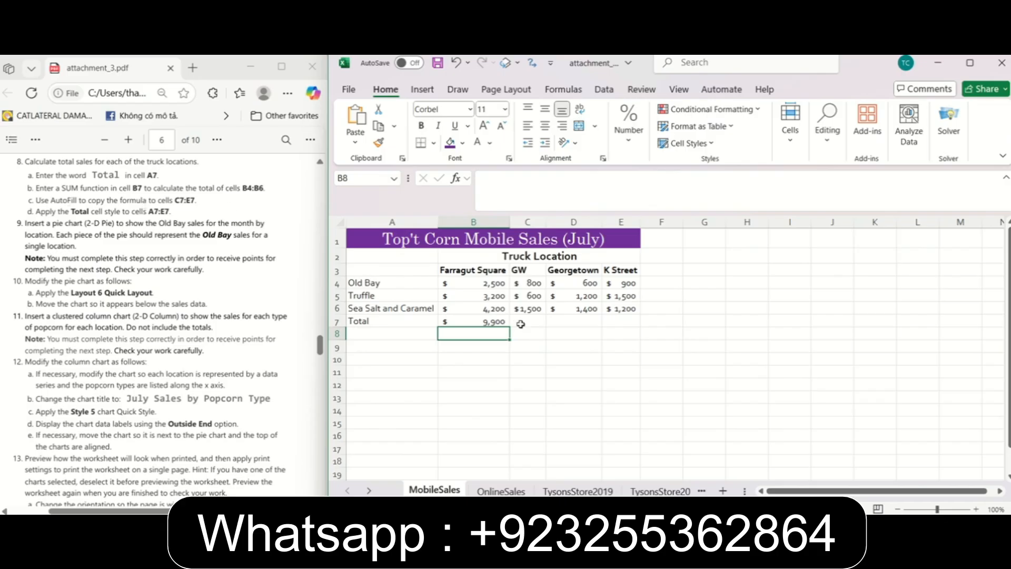
AutoFill the total formula from cell B7 across to C7:E7.
{"action": "left_click", "coordinate": [493, 316]}
{"action": "left_click_drag", "start_coordinate": [510, 330], "coordinate": [628, 334]}
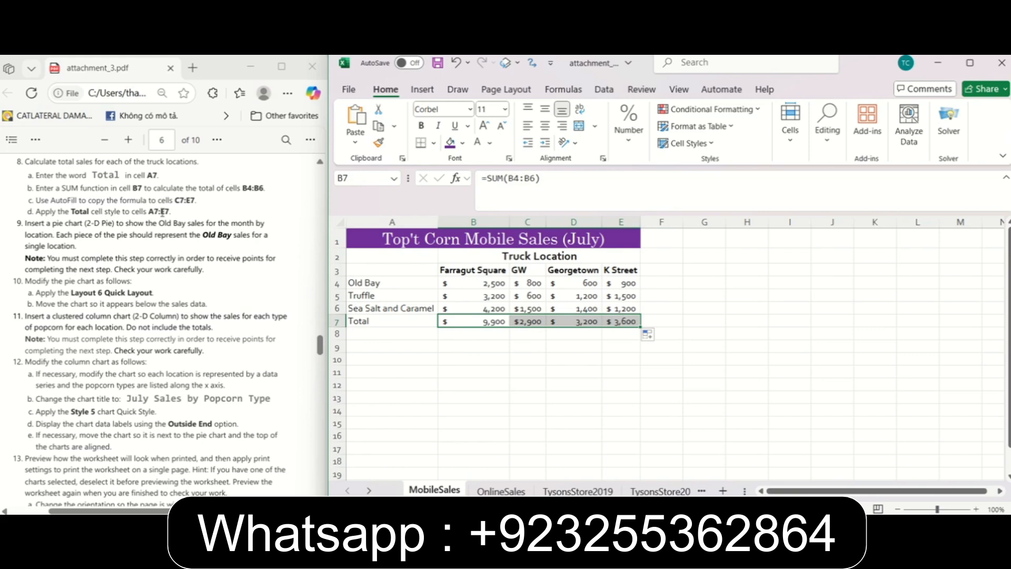
{"action": "left_click", "coordinate": [488, 350]}
Apply the Total cell style to the totals row in cells A7:E7.
{"action": "left_click_drag", "start_coordinate": [390, 321], "coordinate": [622, 323]}
{"action": "left_click", "coordinate": [795, 148]}
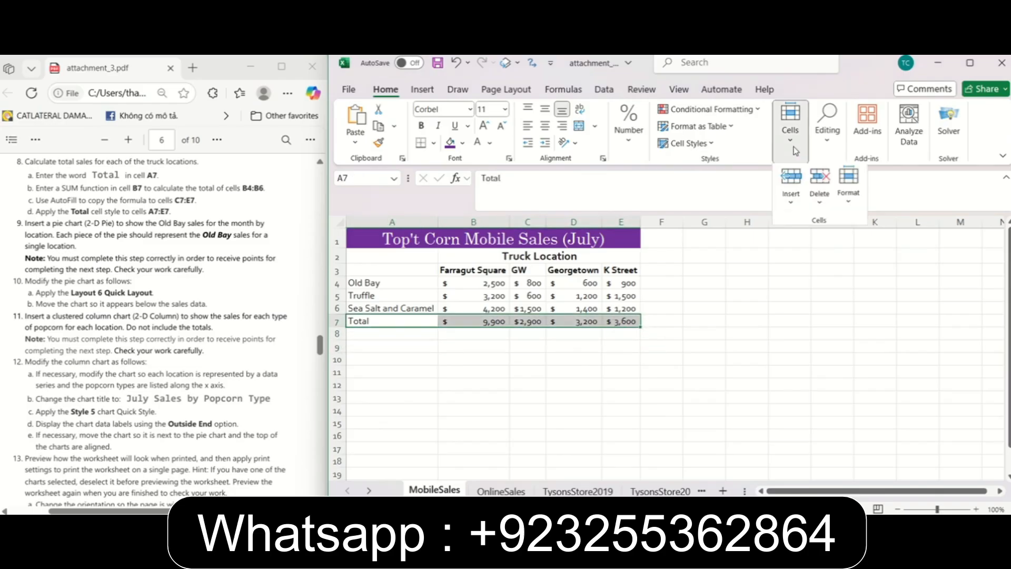
{"action": "left_click", "coordinate": [714, 147]}
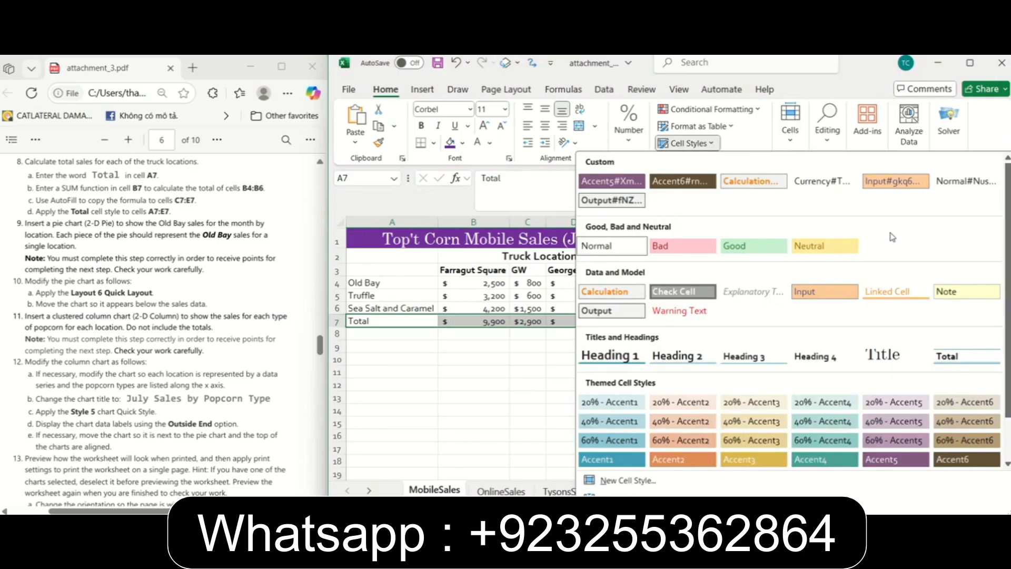
{"action": "left_click", "coordinate": [962, 358]}
{"action": "left_click", "coordinate": [752, 334]}
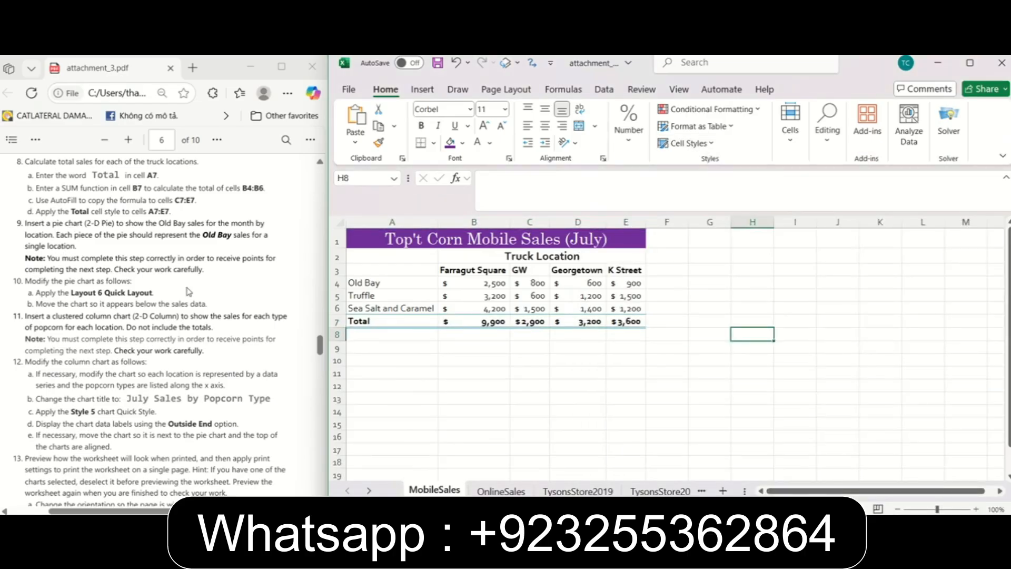
Insert a 2-D pie chart of the Old Bay sales by truck location from cells A3:E4, as the PDF instructs.
{"action": "left_click_drag", "start_coordinate": [320, 346], "coordinate": [320, 350]}
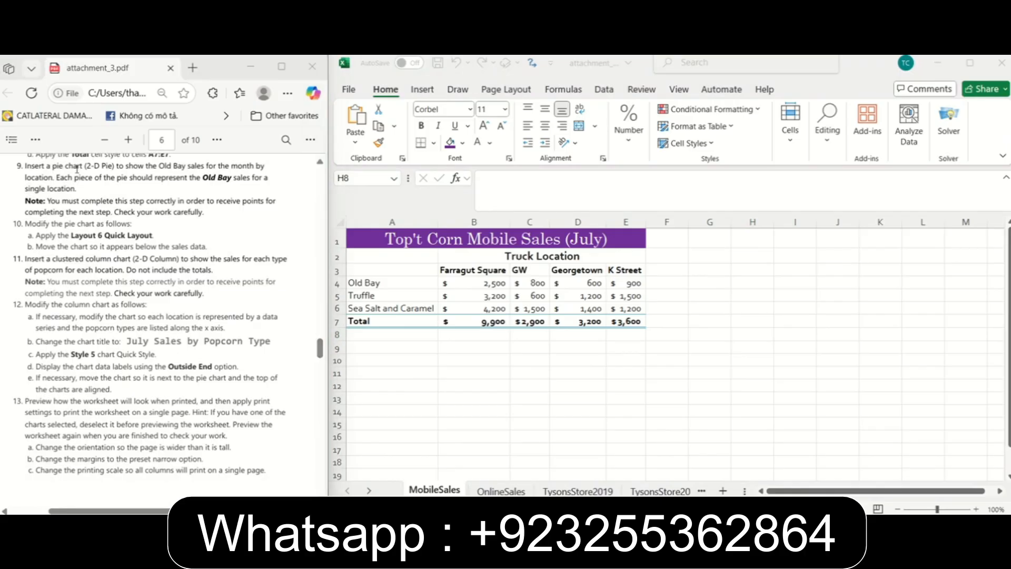
{"action": "left_click_drag", "start_coordinate": [85, 166], "coordinate": [113, 167]}
{"action": "left_click", "coordinate": [274, 179]}
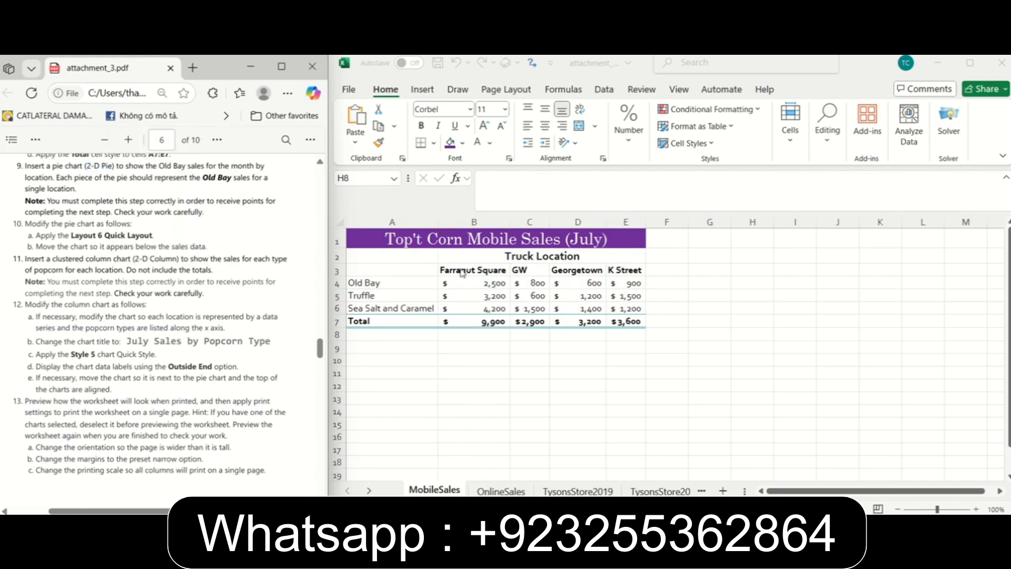
{"action": "left_click", "coordinate": [414, 371]}
{"action": "left_click", "coordinate": [376, 284]}
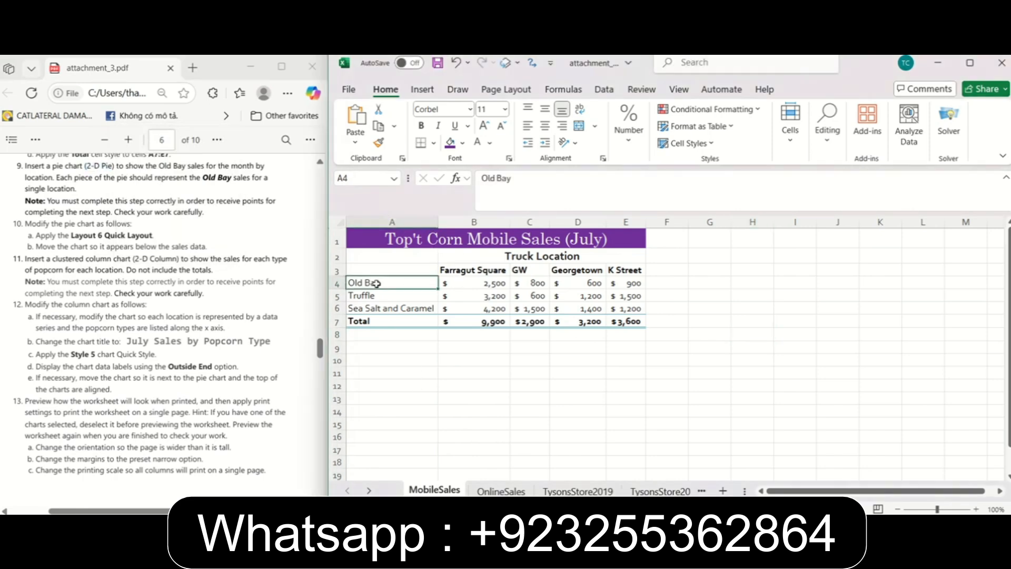
{"action": "left_click_drag", "start_coordinate": [376, 283], "coordinate": [622, 271]}
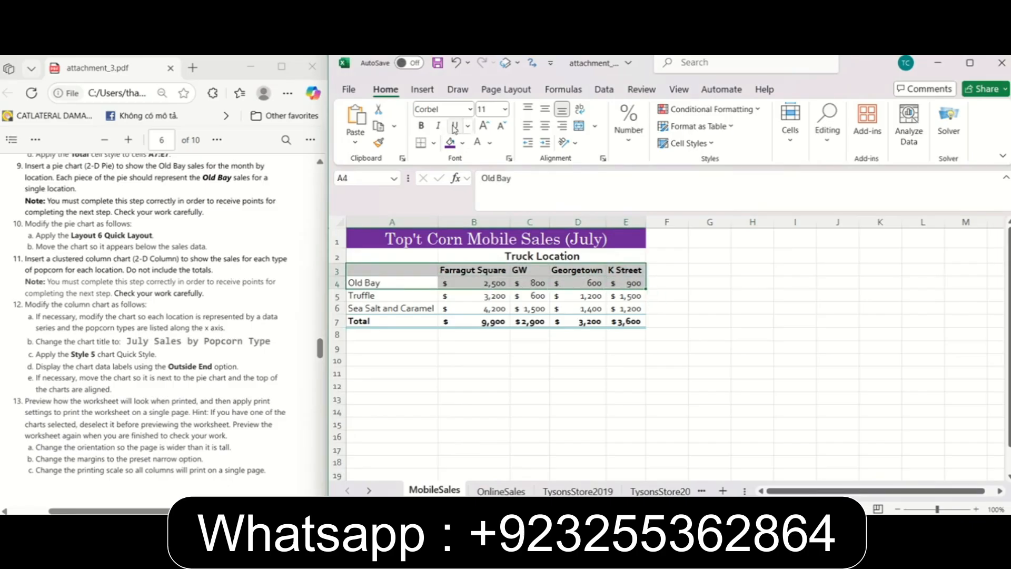
{"action": "left_click", "coordinate": [425, 90]}
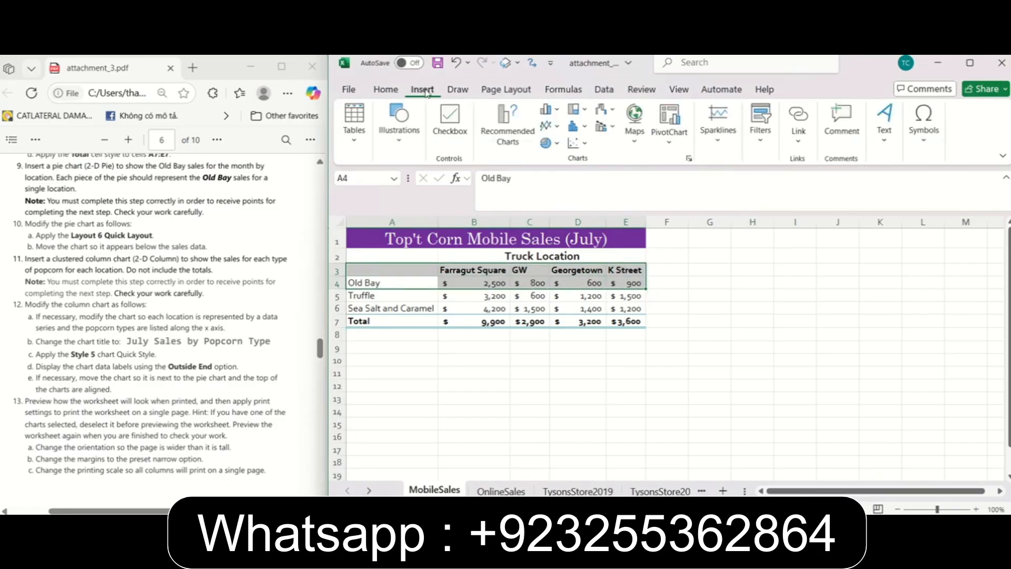
{"action": "left_click", "coordinate": [547, 147]}
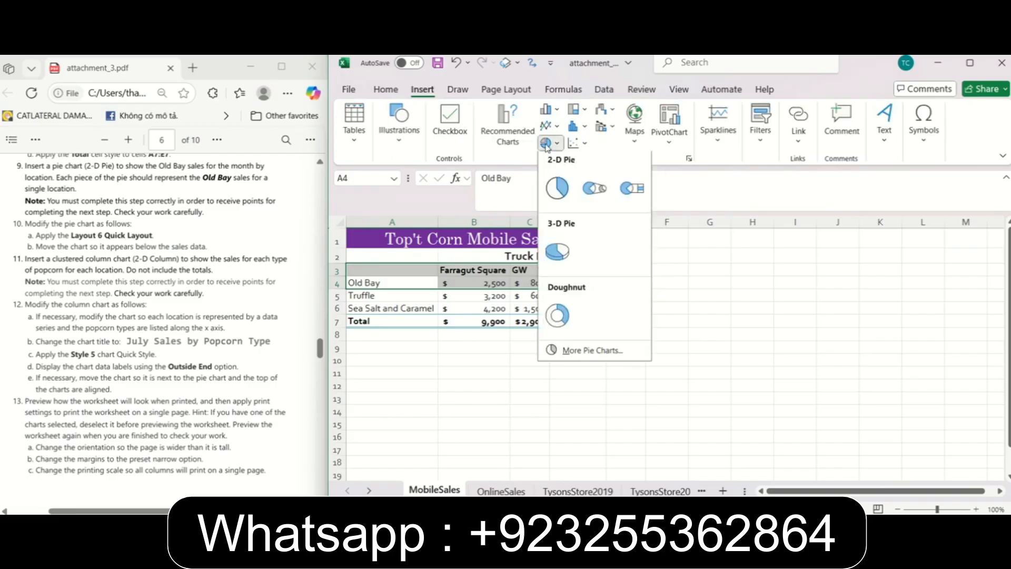
{"action": "left_click", "coordinate": [570, 198]}
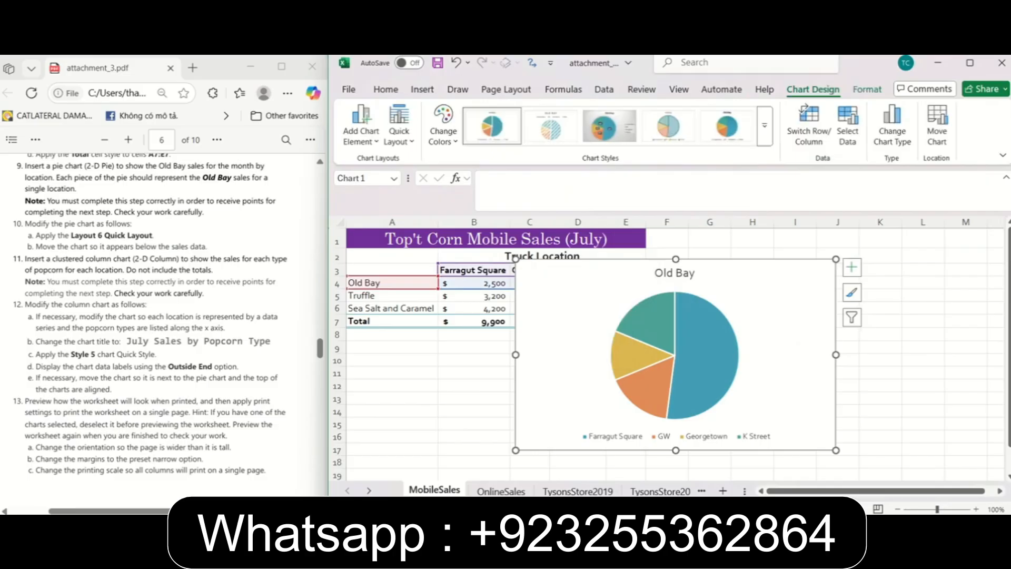
Apply the Layout 6 Quick Layout to the pie chart and move the chart directly below the sales data.
{"action": "scroll", "coordinate": [109, 186], "scroll_direction": "down", "scroll_amount": 3}
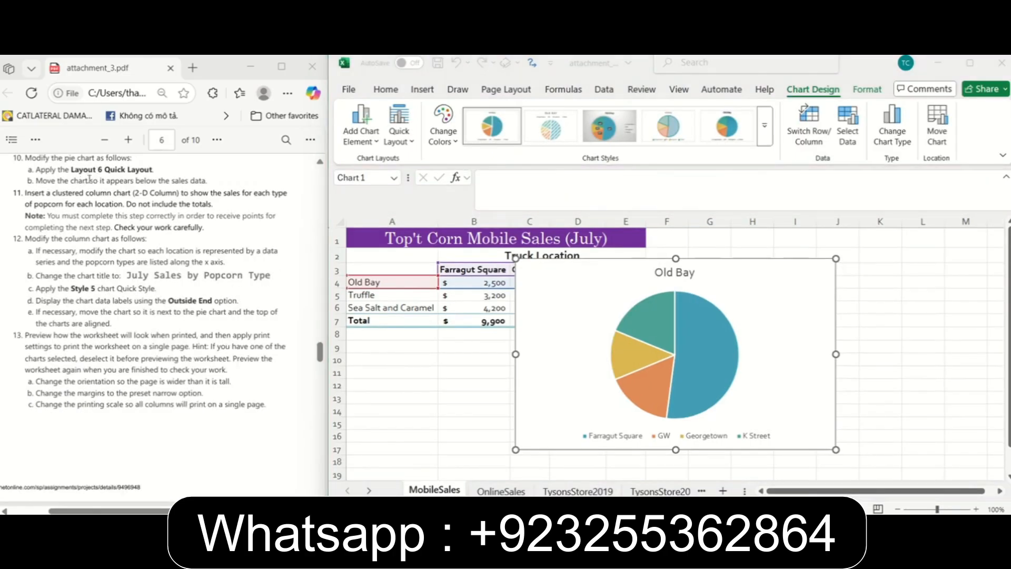
{"action": "left_click", "coordinate": [574, 280]}
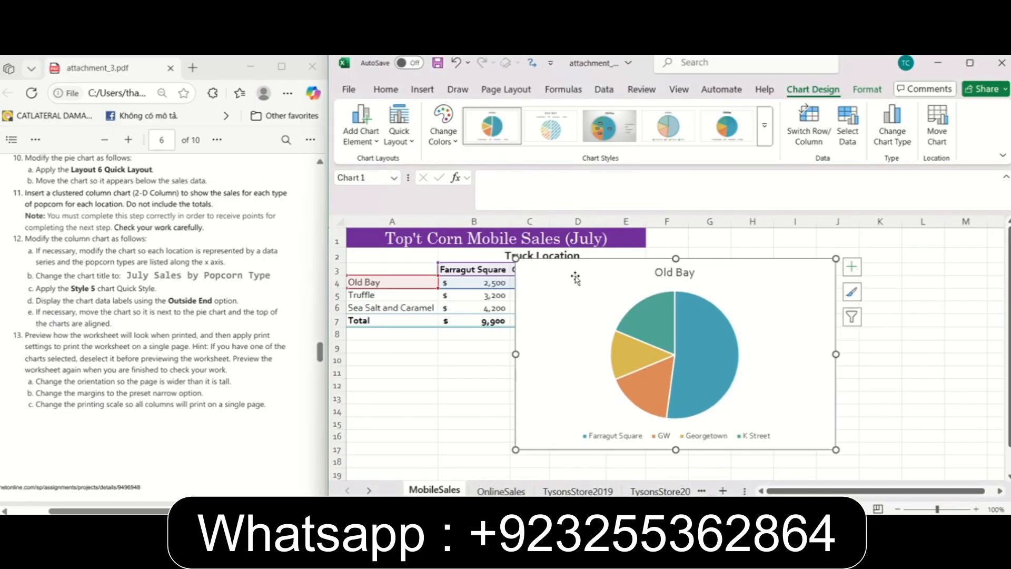
{"action": "left_click", "coordinate": [412, 141]}
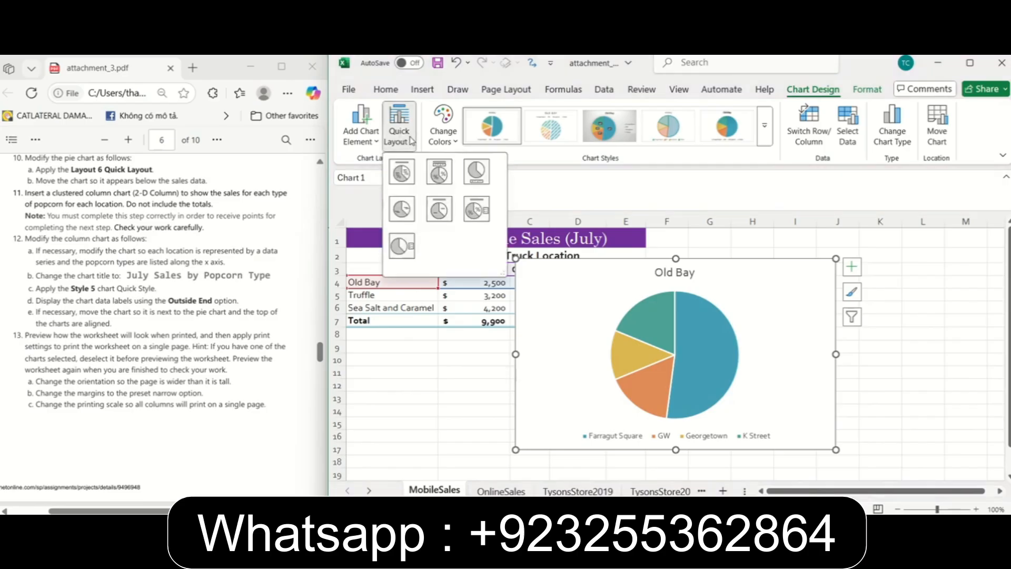
{"action": "left_click", "coordinate": [476, 209]}
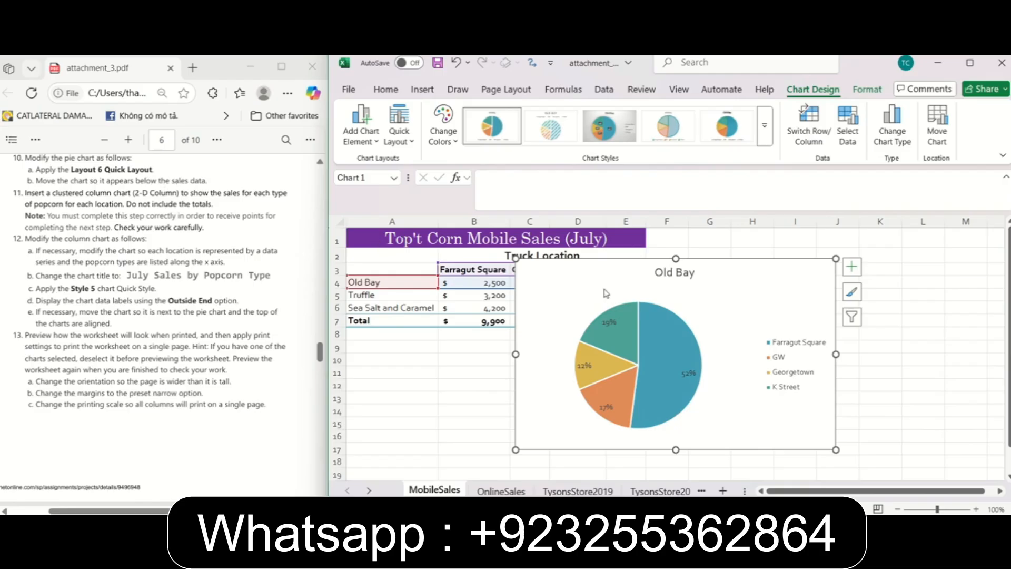
{"action": "left_click_drag", "start_coordinate": [601, 271], "coordinate": [428, 342]}
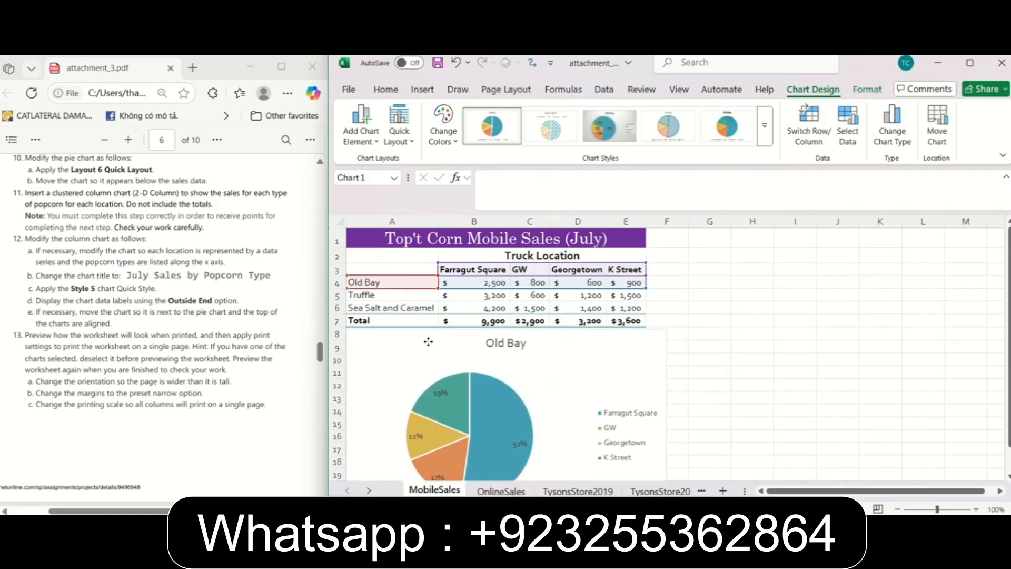
{"action": "left_click", "coordinate": [837, 334]}
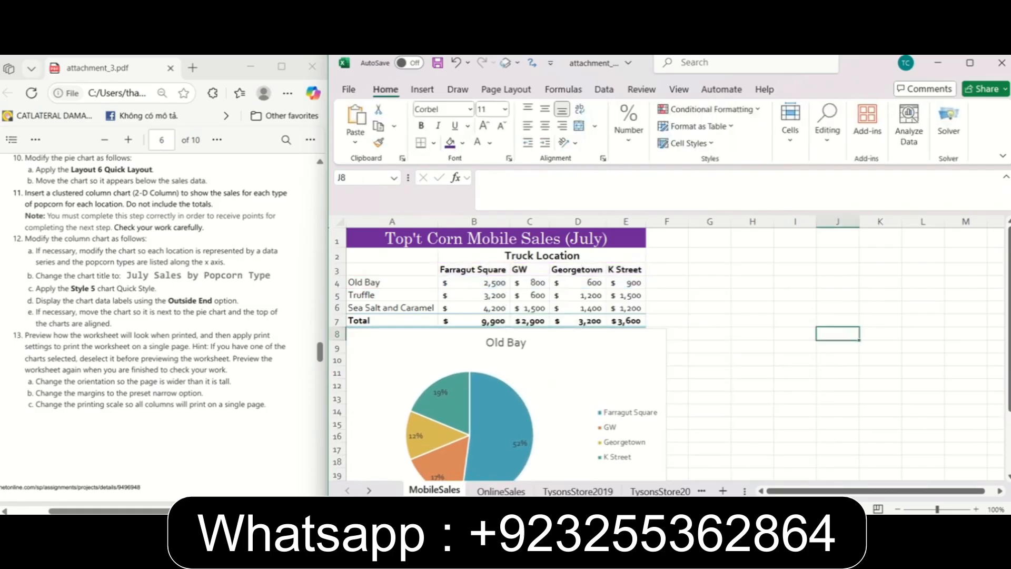
Insert a 2-D clustered column chart from cells A3:E6, leaving out the totals, and move it beside the pie chart.
{"action": "left_click", "coordinate": [71, 184]}
{"action": "scroll", "coordinate": [72, 184], "scroll_direction": "down", "scroll_amount": 1}
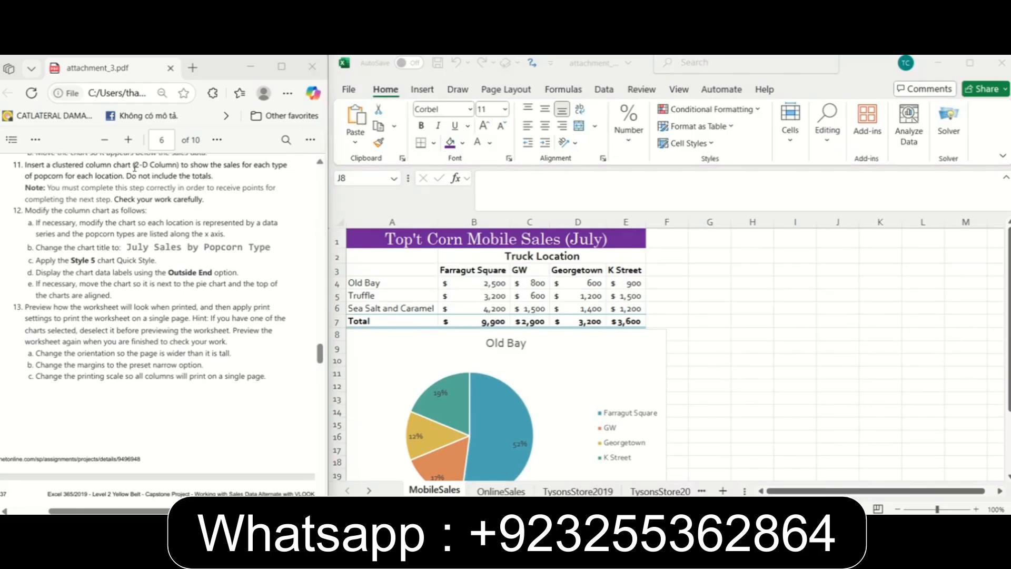
{"action": "left_click", "coordinate": [476, 272]}
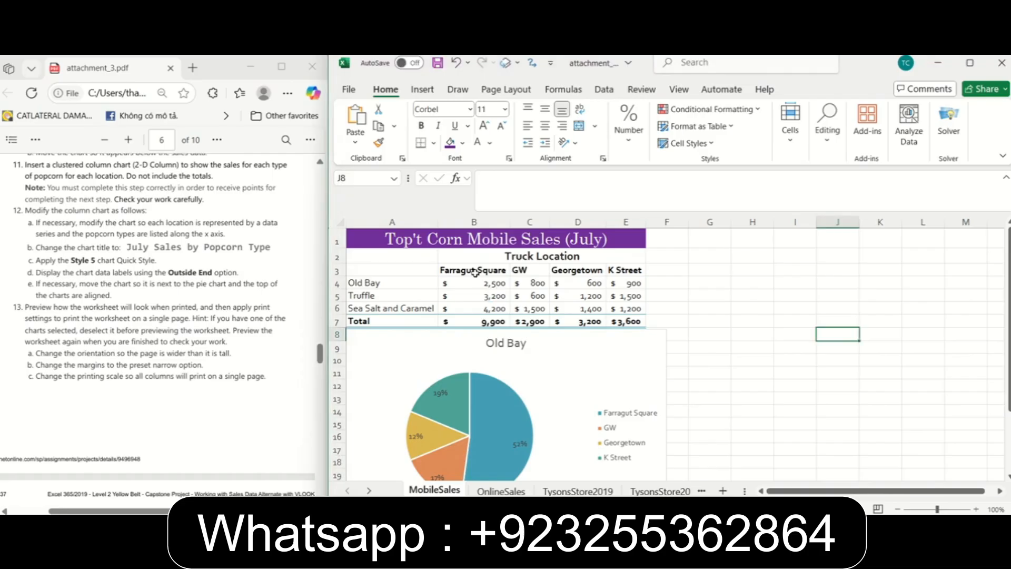
{"action": "left_click_drag", "start_coordinate": [418, 270], "coordinate": [632, 310]}
{"action": "left_click", "coordinate": [422, 93]}
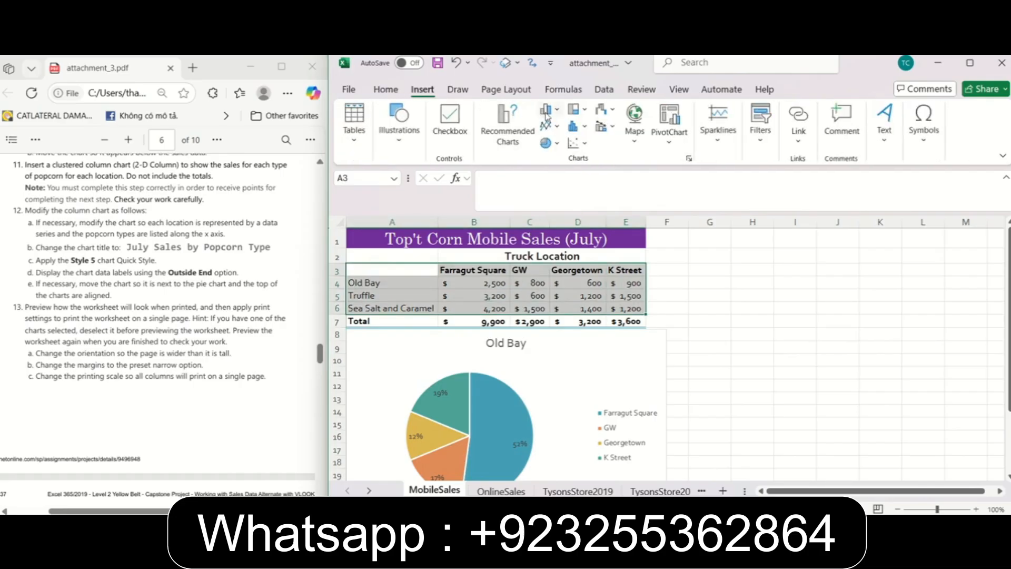
{"action": "left_click", "coordinate": [560, 112]}
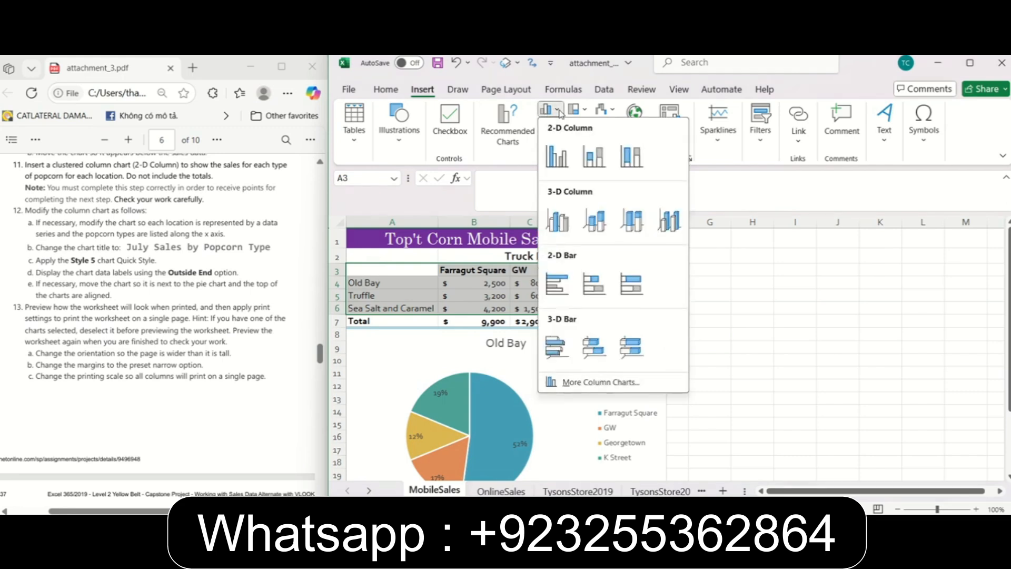
{"action": "left_click", "coordinate": [576, 159]}
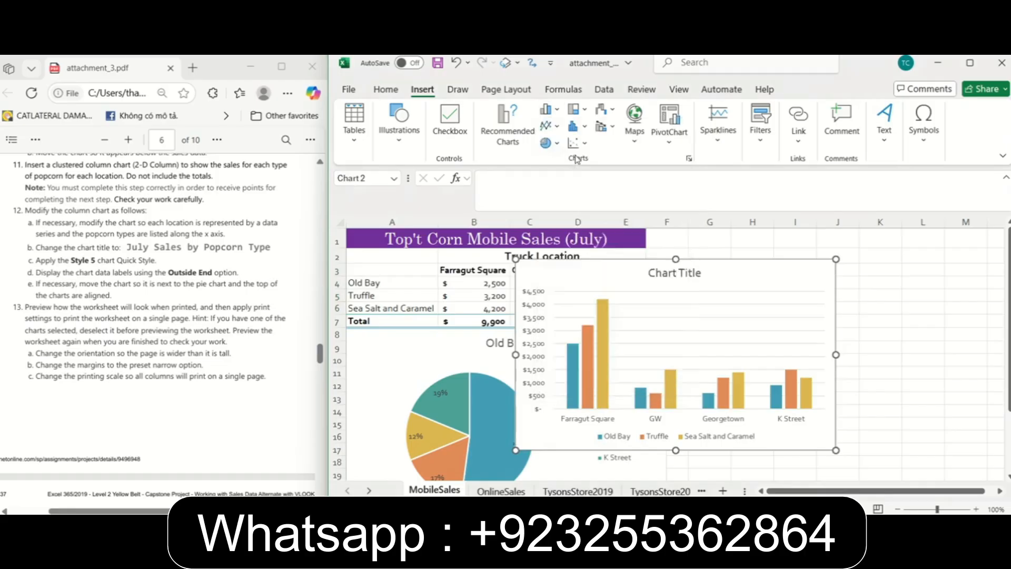
{"action": "left_click_drag", "start_coordinate": [737, 271], "coordinate": [879, 313]}
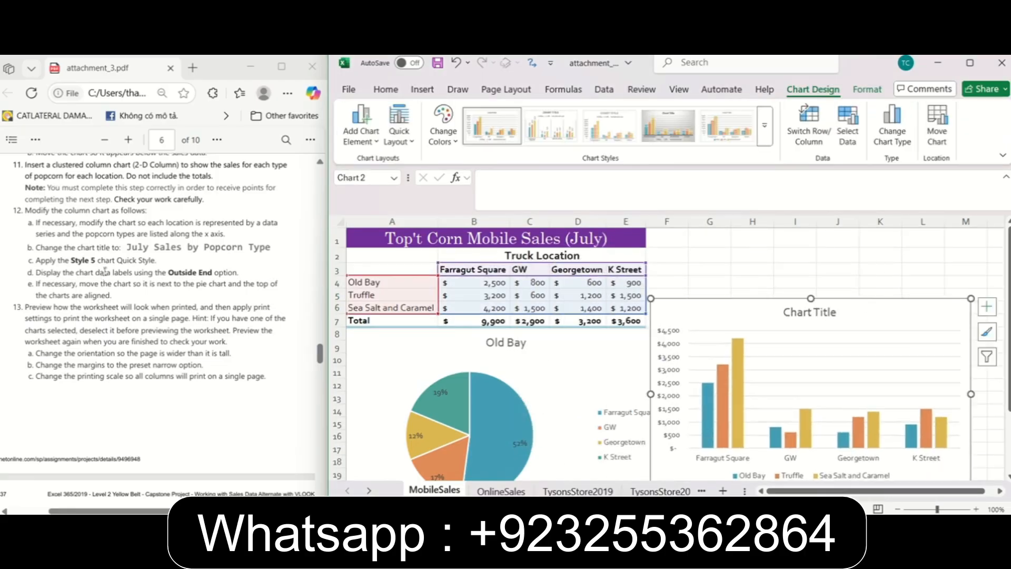
Switch the column chart's rows and columns so each location is a data series and popcorn types run along the x axis.
{"action": "left_click", "coordinate": [126, 249]}
{"action": "left_click_drag", "start_coordinate": [318, 349], "coordinate": [318, 351]}
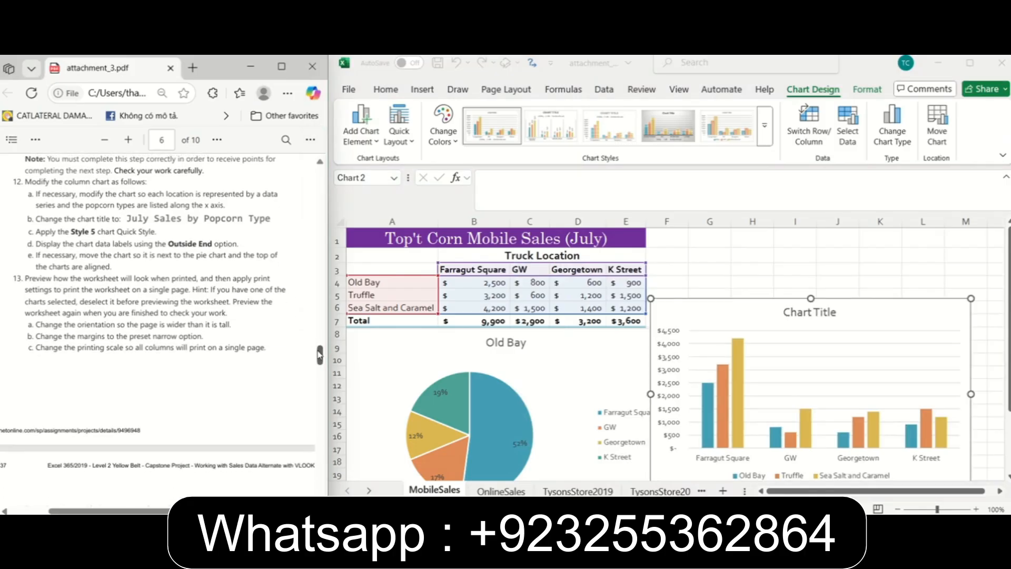
{"action": "scroll", "coordinate": [292, 309], "scroll_direction": "down", "scroll_amount": 1}
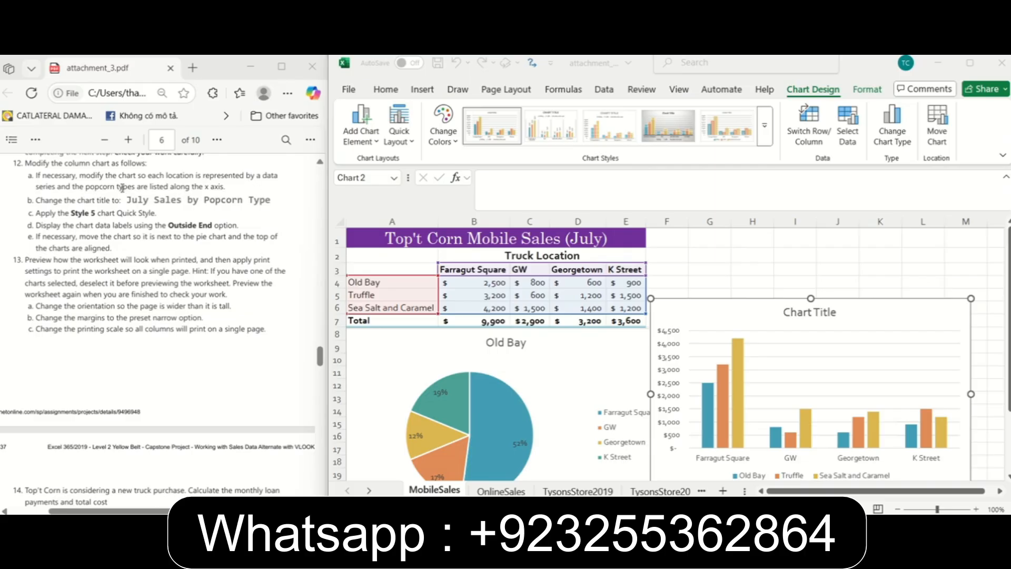
{"action": "left_click", "coordinate": [814, 126]}
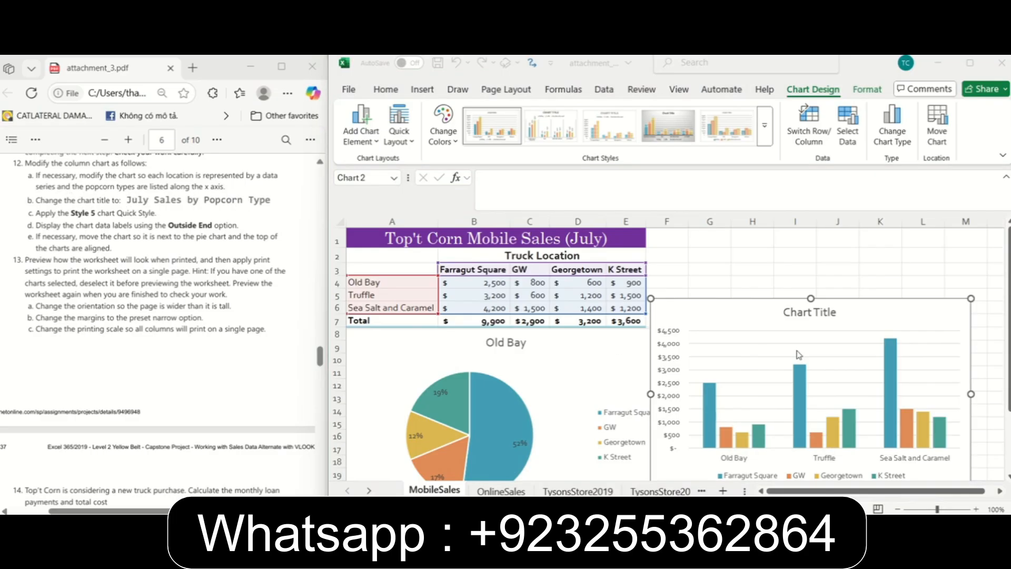
Change the column chart's title to "July Sales by Popcorn Type".
{"action": "left_click", "coordinate": [814, 313]}
{"action": "double_click", "coordinate": [814, 314]}
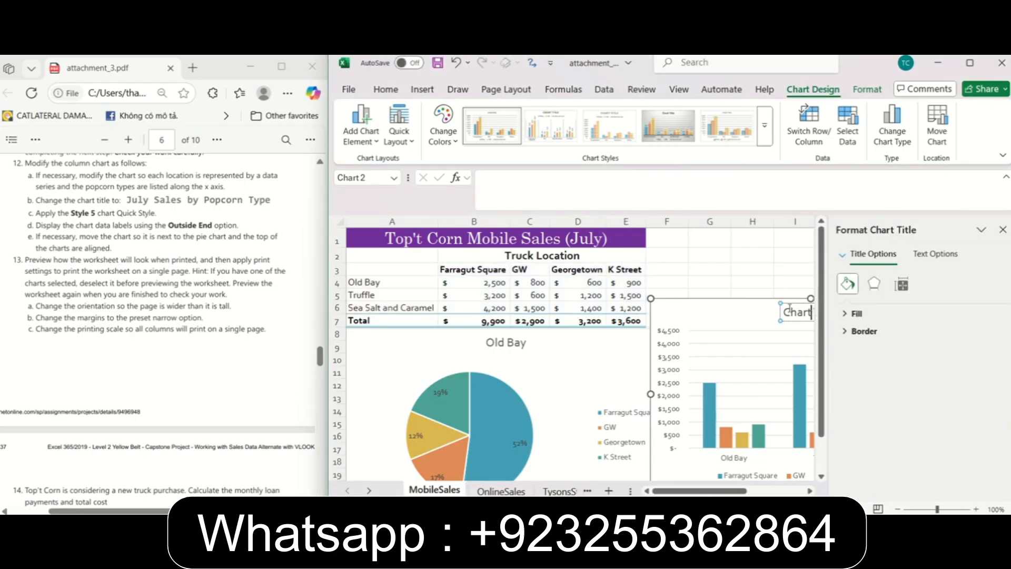
{"action": "left_click", "coordinate": [1006, 233]}
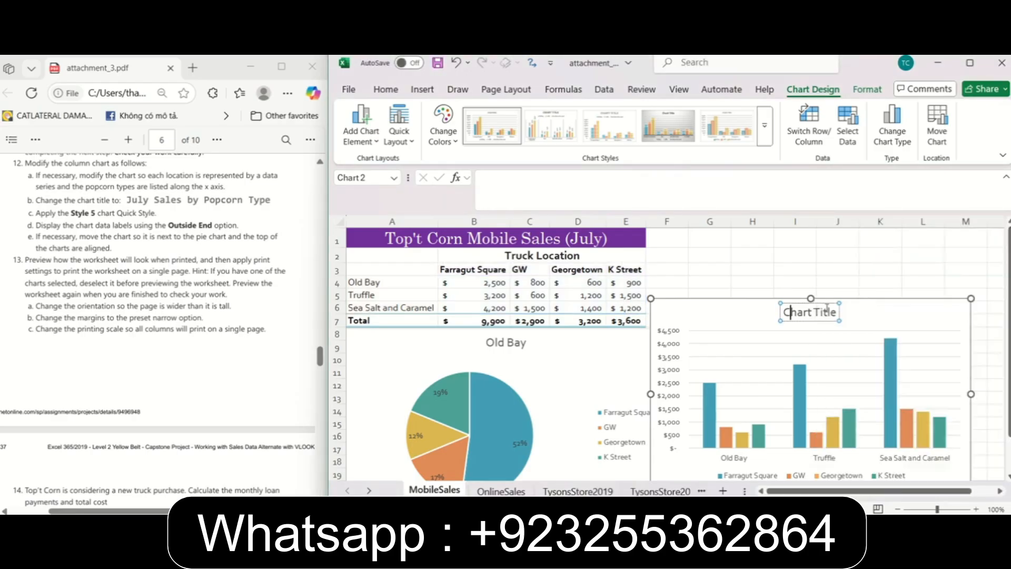
{"action": "left_click_drag", "start_coordinate": [839, 312], "coordinate": [797, 303]}
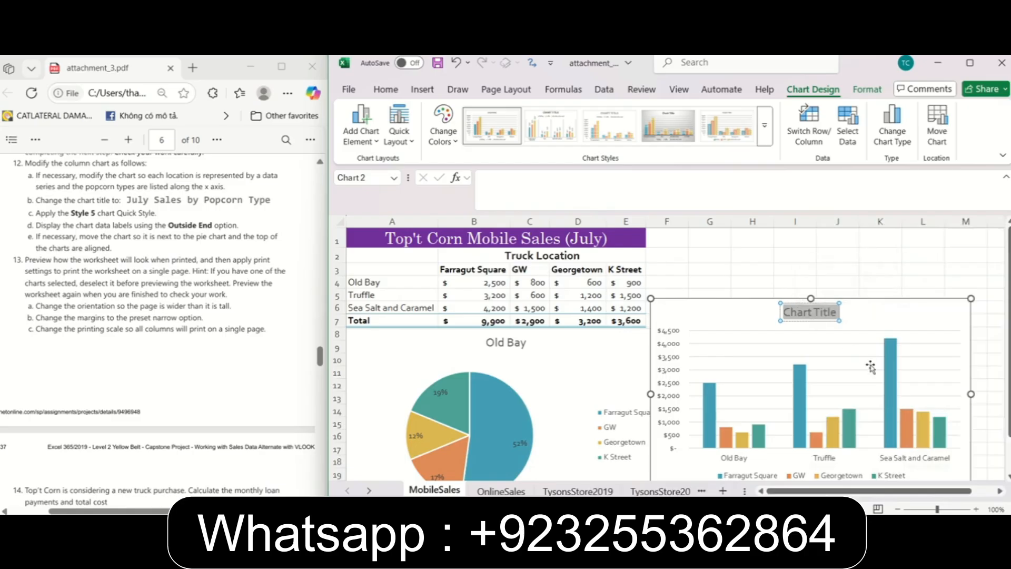
{"action": "type", "text": "Jul"}
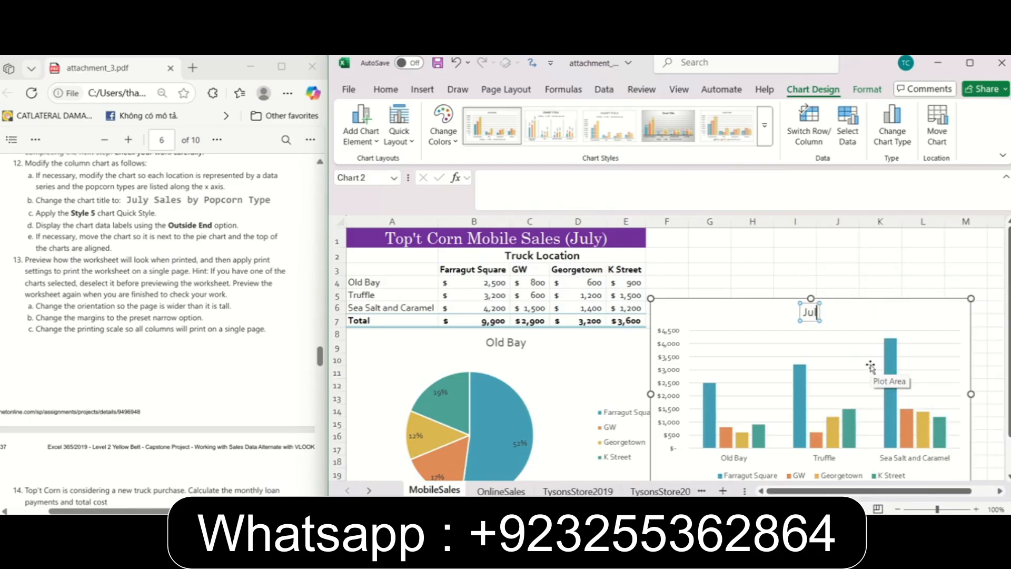
{"action": "type", "text": "y Sales by Po"}
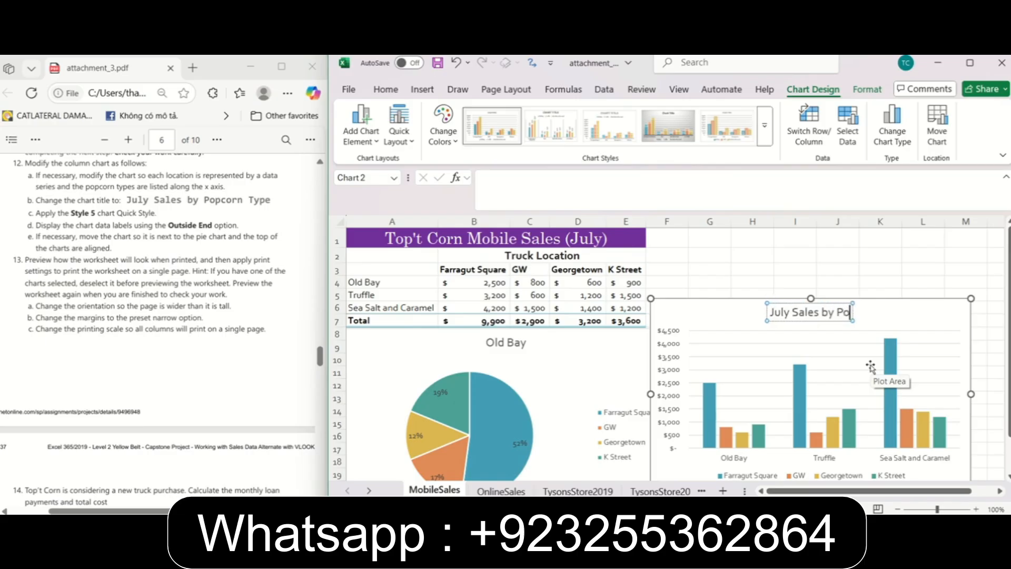
{"action": "type", "text": "pcorn Type"}
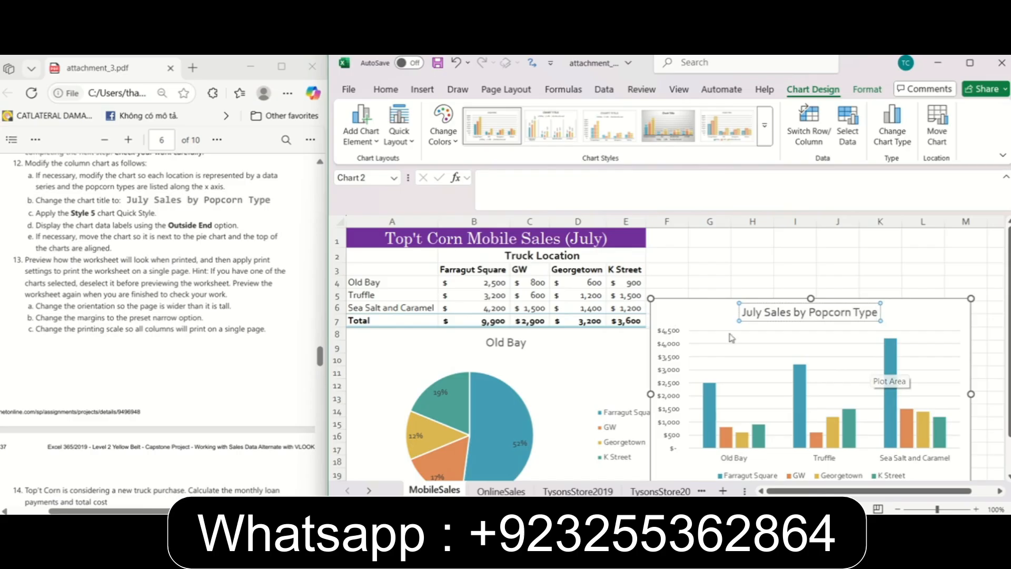
{"action": "left_click", "coordinate": [696, 309]}
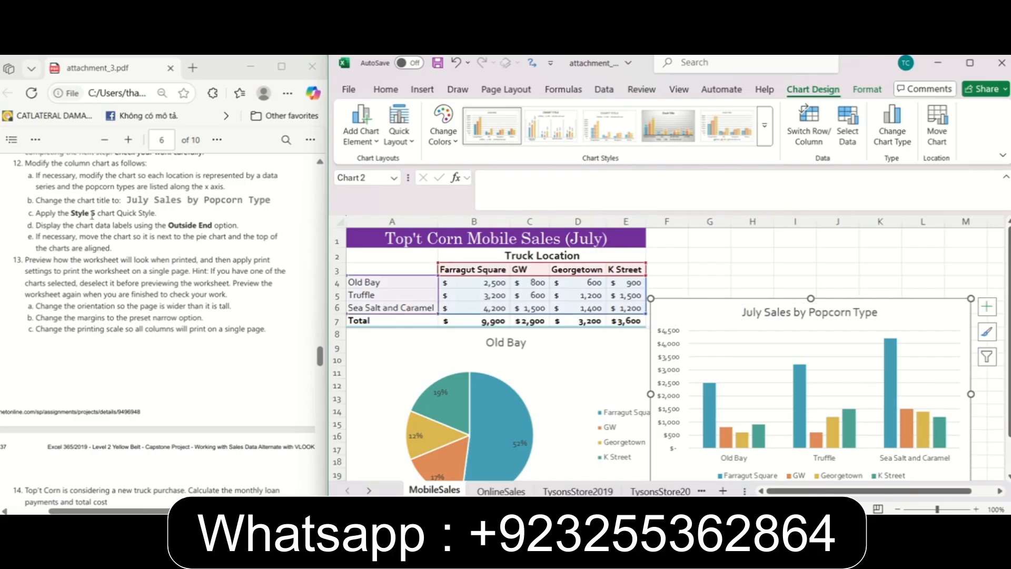
Apply the Style 5 chart style to the column chart.
{"action": "left_click", "coordinate": [765, 126]}
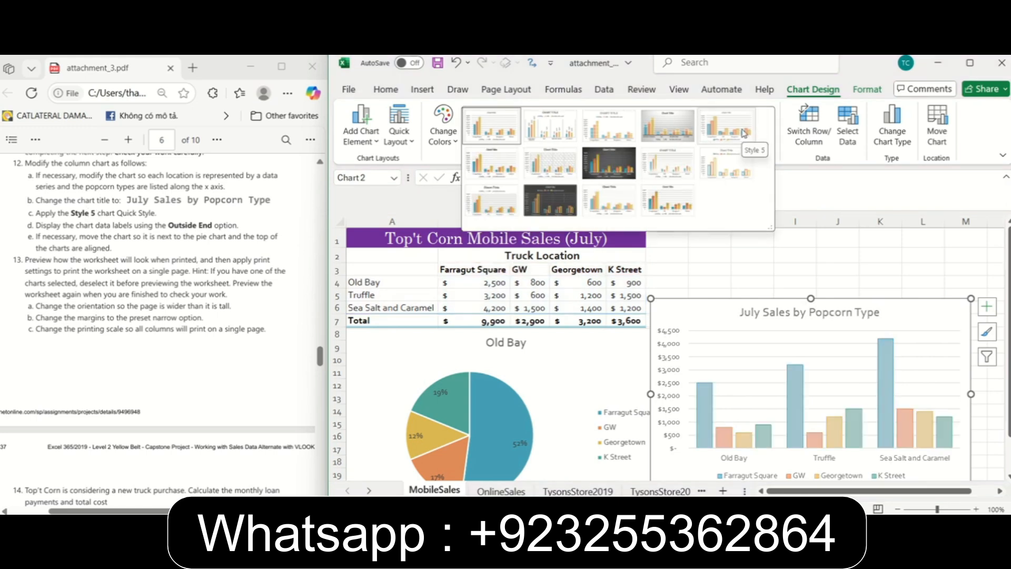
{"action": "left_click", "coordinate": [744, 132]}
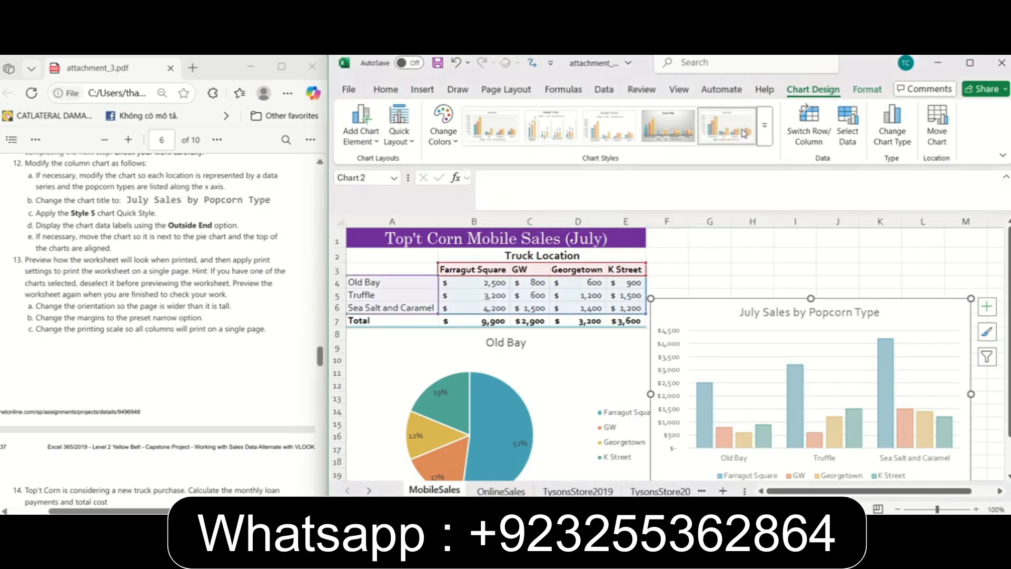
{"action": "left_click", "coordinate": [126, 229]}
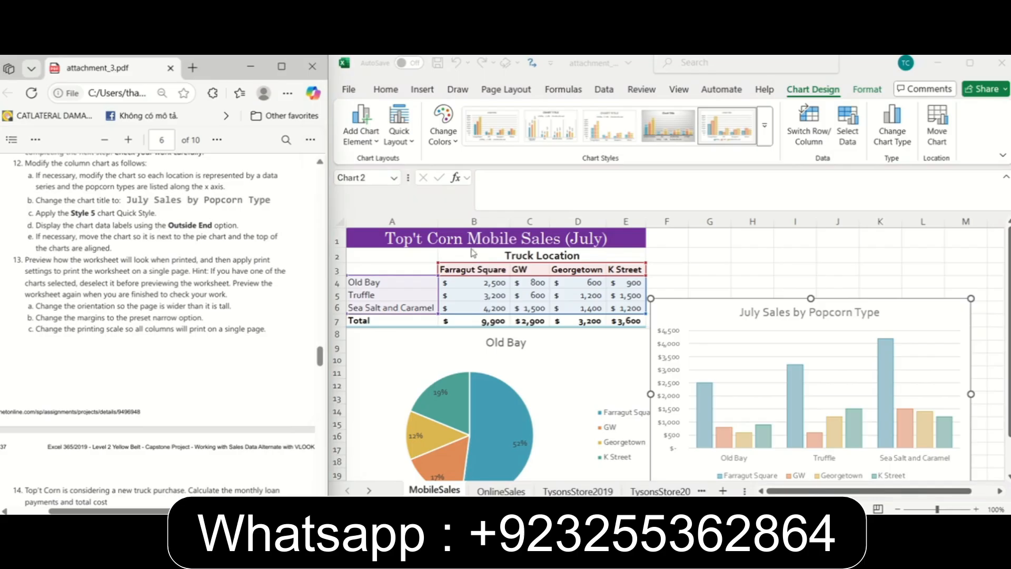
Add data labels to the column chart using the Outside End option.
{"action": "left_click", "coordinate": [931, 314]}
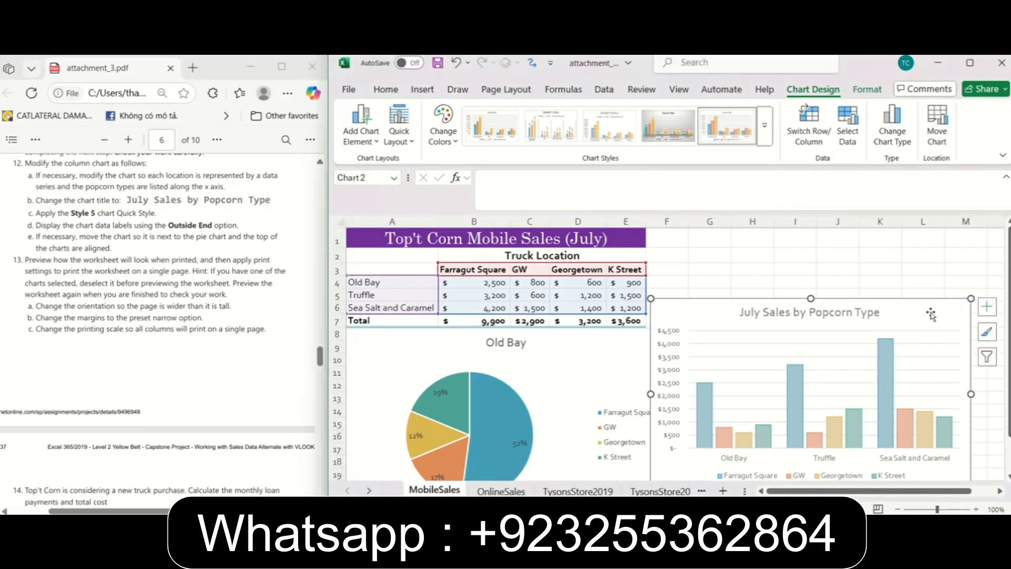
{"action": "left_click", "coordinate": [981, 311]}
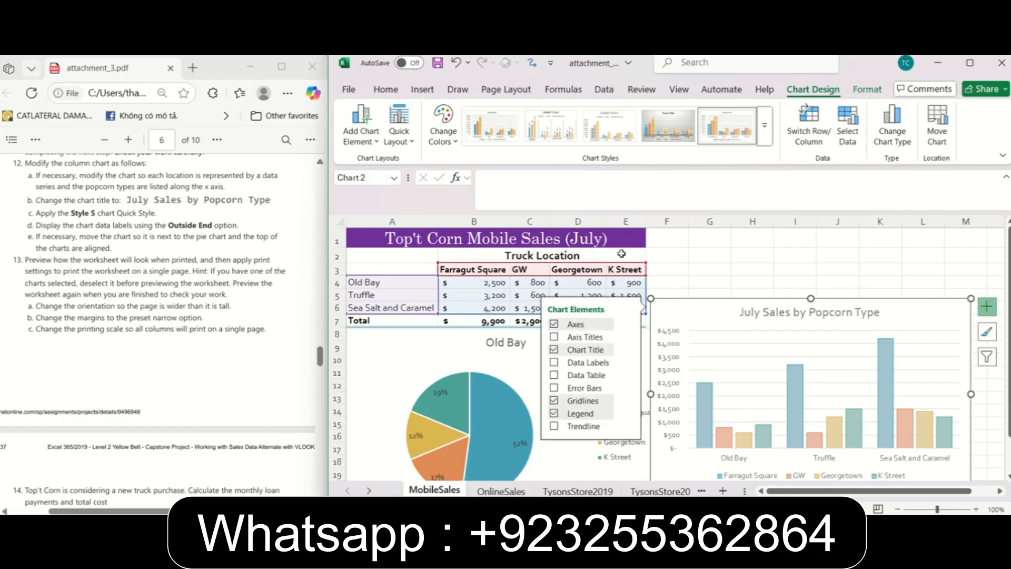
{"action": "left_click", "coordinate": [590, 367]}
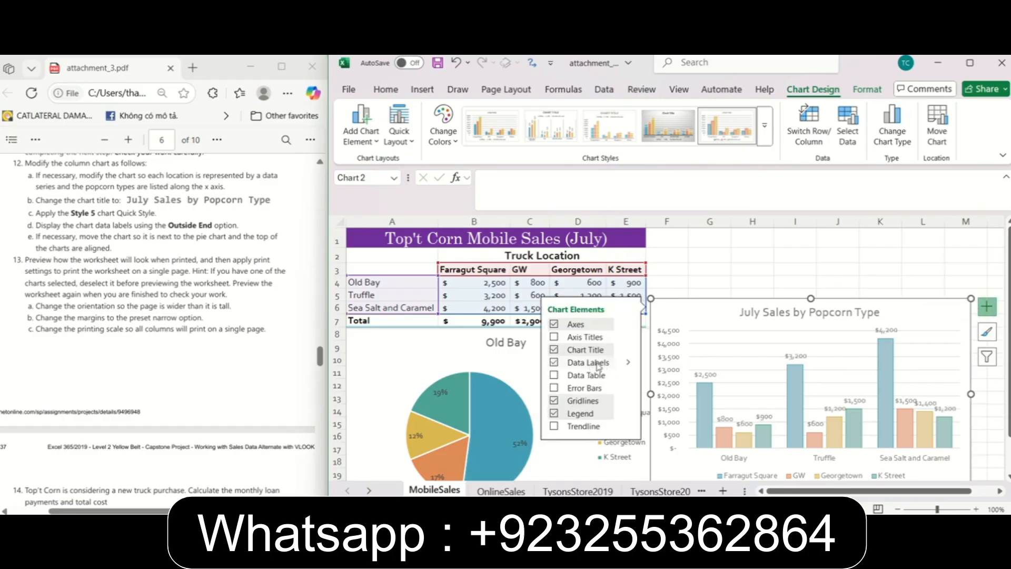
{"action": "left_click", "coordinate": [629, 362]}
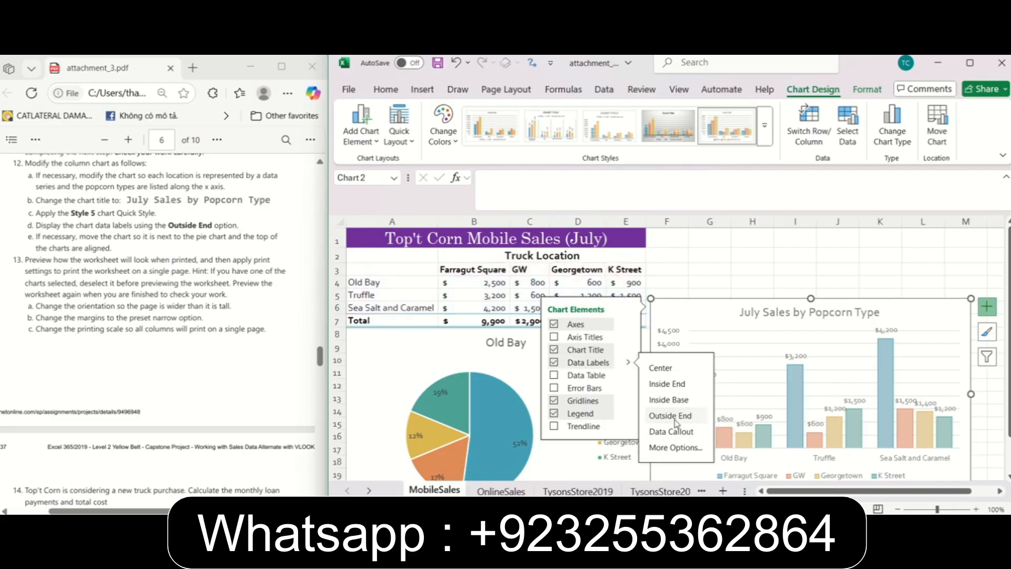
{"action": "left_click", "coordinate": [838, 255]}
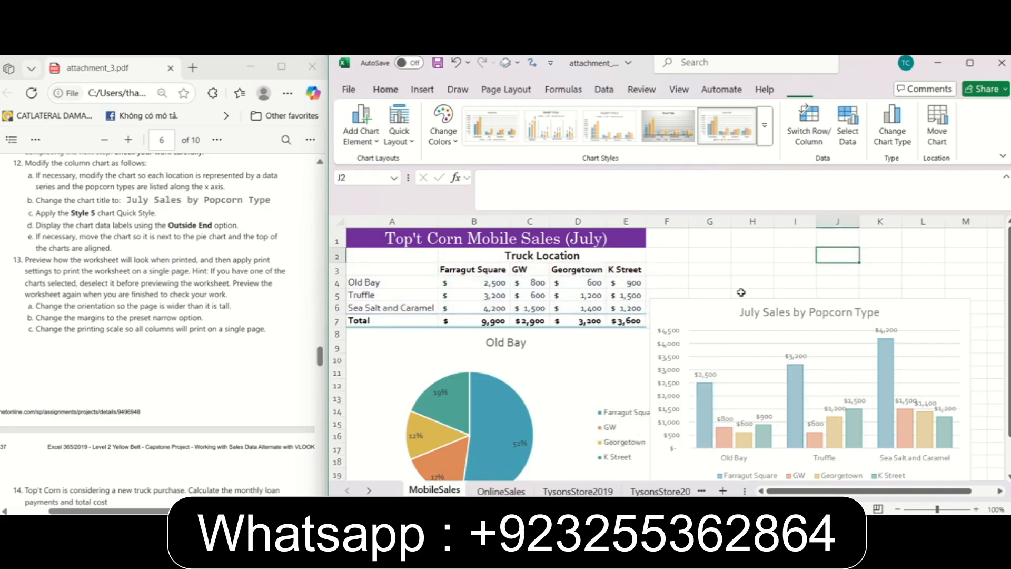
Move the column chart beside the pie chart so that the tops of both charts are aligned.
{"action": "scroll", "coordinate": [158, 264], "scroll_direction": "down", "scroll_amount": 2}
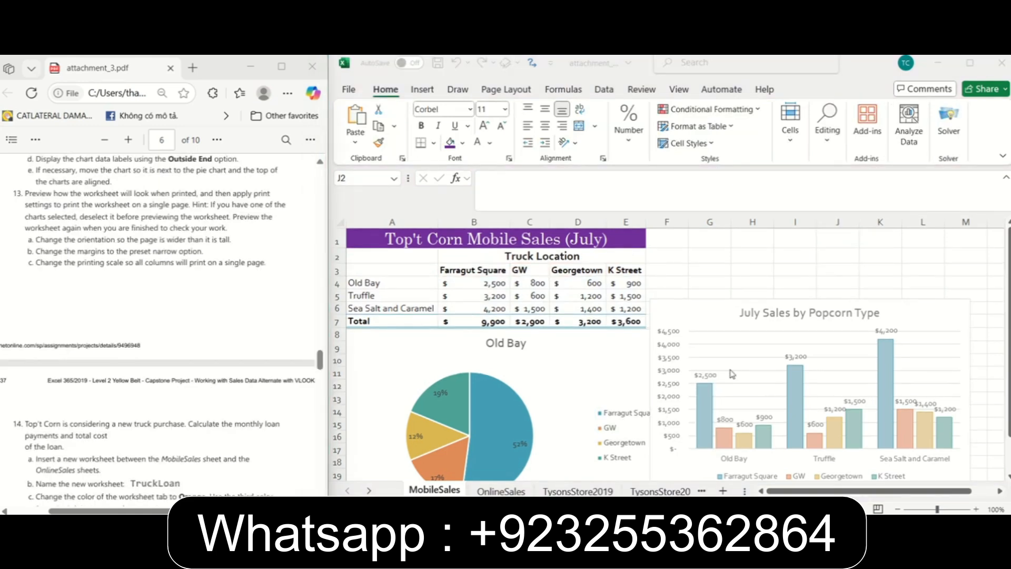
{"action": "left_click", "coordinate": [685, 315]}
{"action": "left_click_drag", "start_coordinate": [686, 315], "coordinate": [724, 344]}
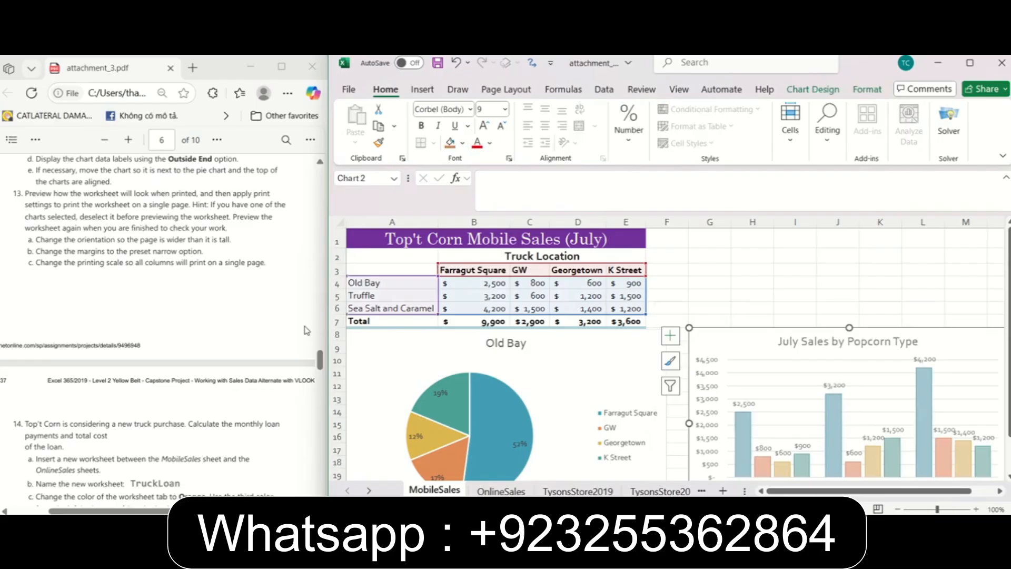
Following instruction 13 in the PDF, set the page orientation to Landscape.
{"action": "left_click", "coordinate": [59, 198]}
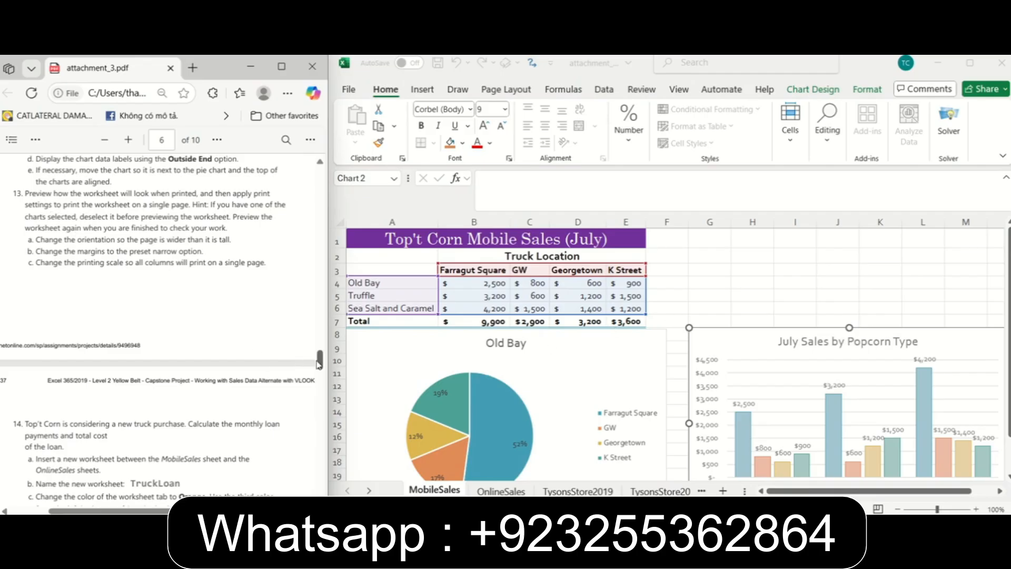
{"action": "scroll", "coordinate": [319, 363], "scroll_direction": "down", "scroll_amount": 2}
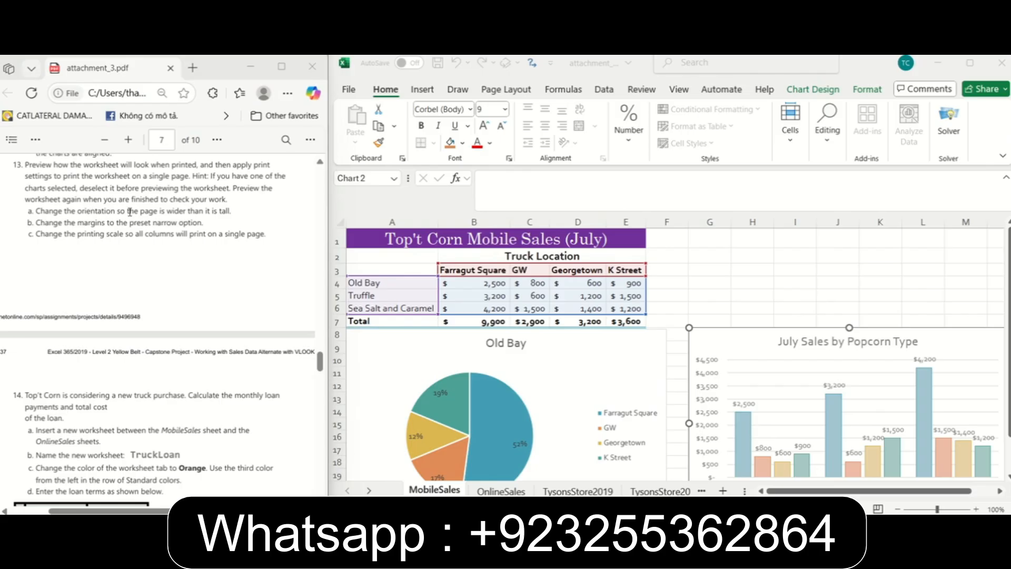
{"action": "left_click", "coordinate": [519, 97]}
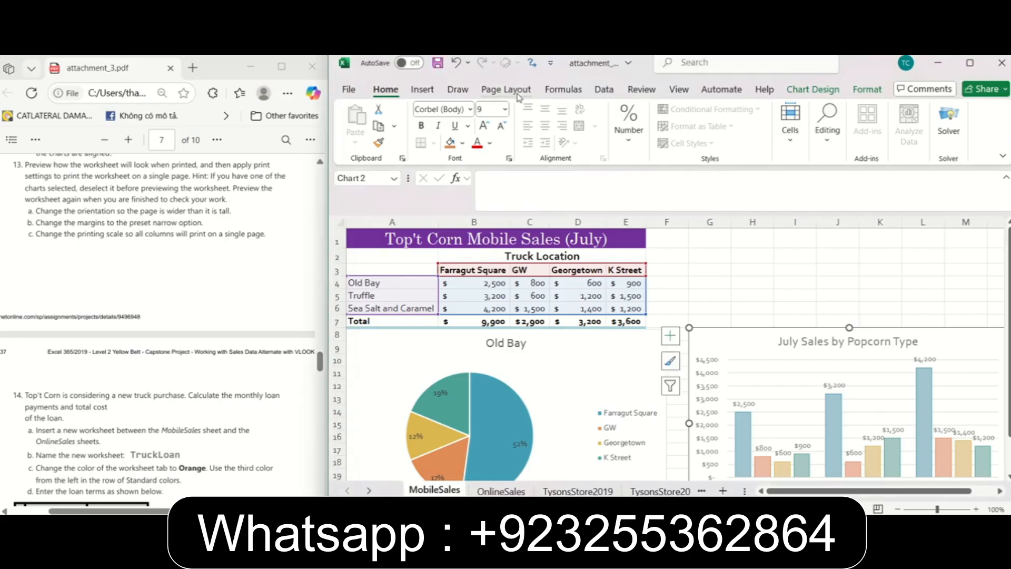
{"action": "left_click", "coordinate": [519, 97]}
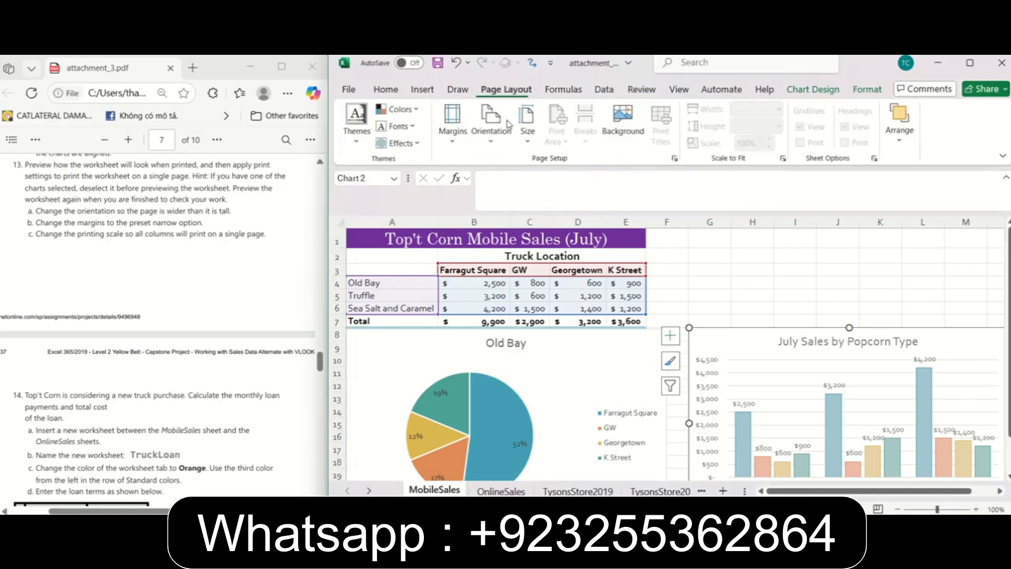
{"action": "left_click", "coordinate": [507, 140]}
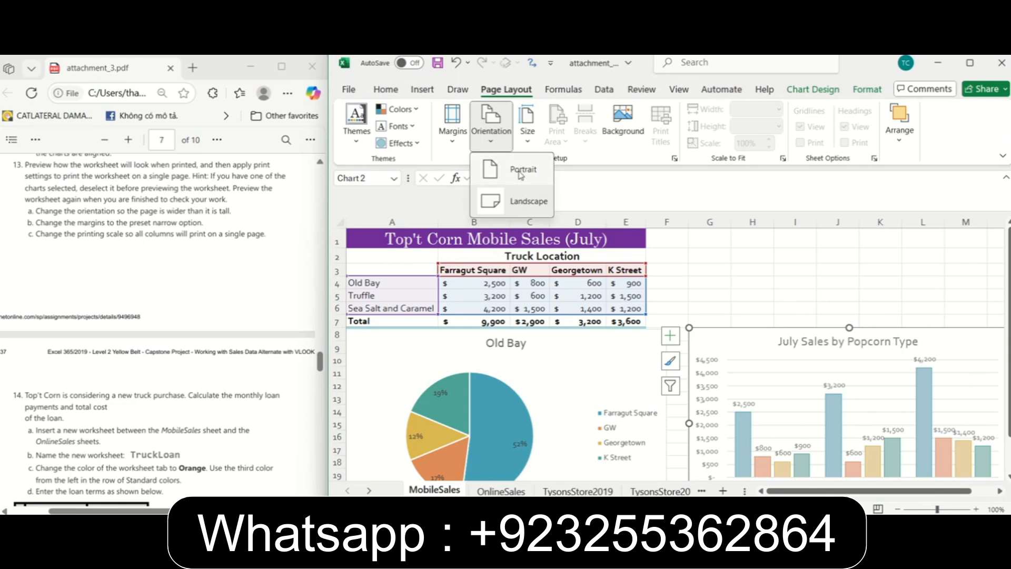
{"action": "left_click", "coordinate": [527, 202]}
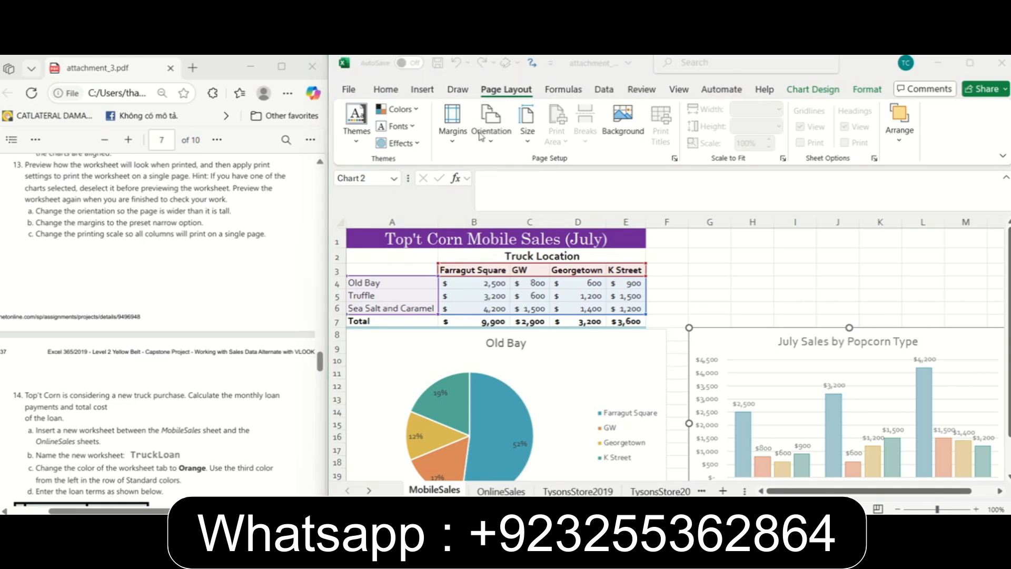
{"action": "left_click", "coordinate": [492, 134]}
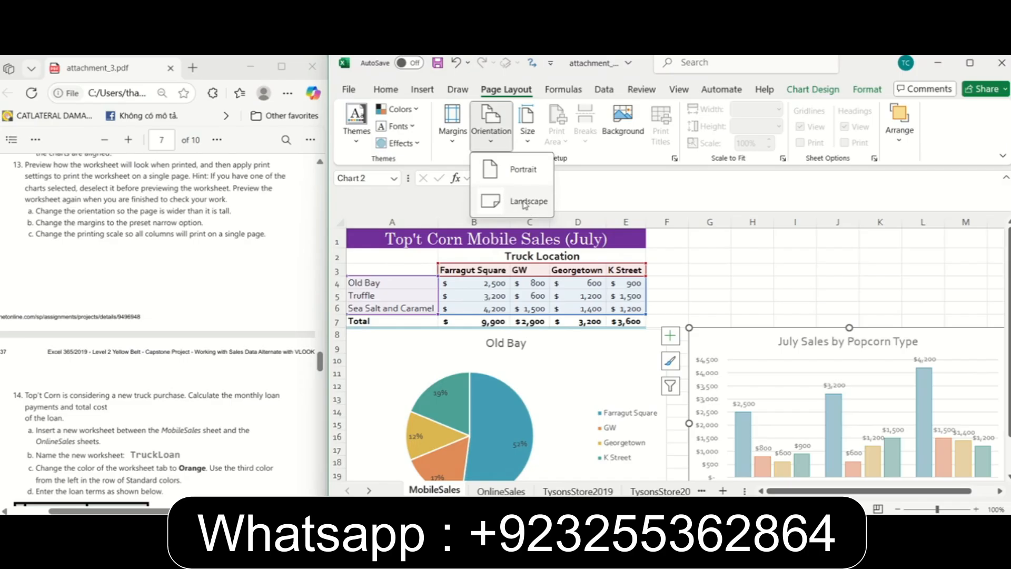
Set the page margins to the Narrow preset.
{"action": "left_click", "coordinate": [451, 143]}
{"action": "left_click", "coordinate": [451, 143]}
{"action": "left_click", "coordinate": [451, 144]}
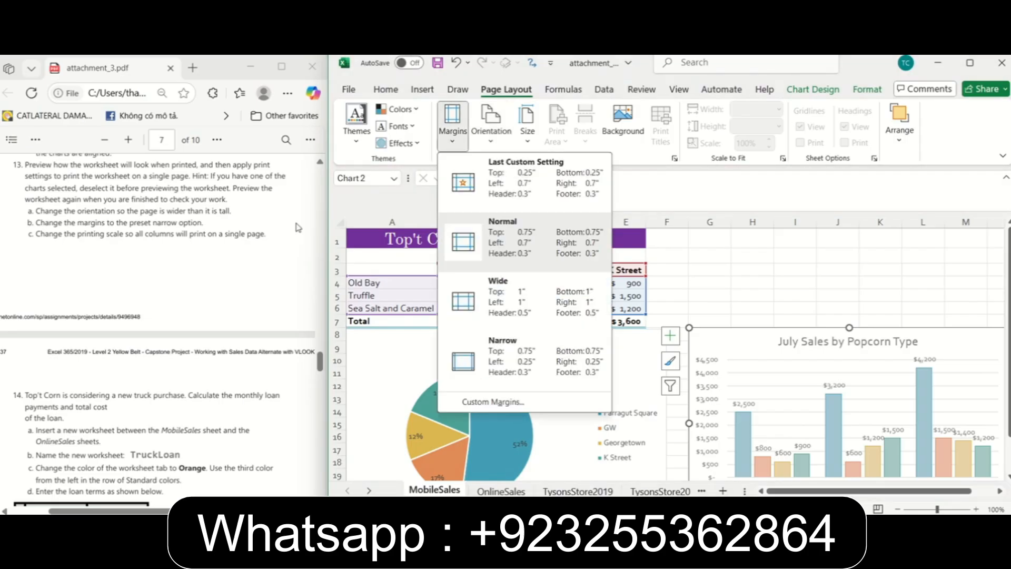
{"action": "left_click", "coordinate": [514, 356]}
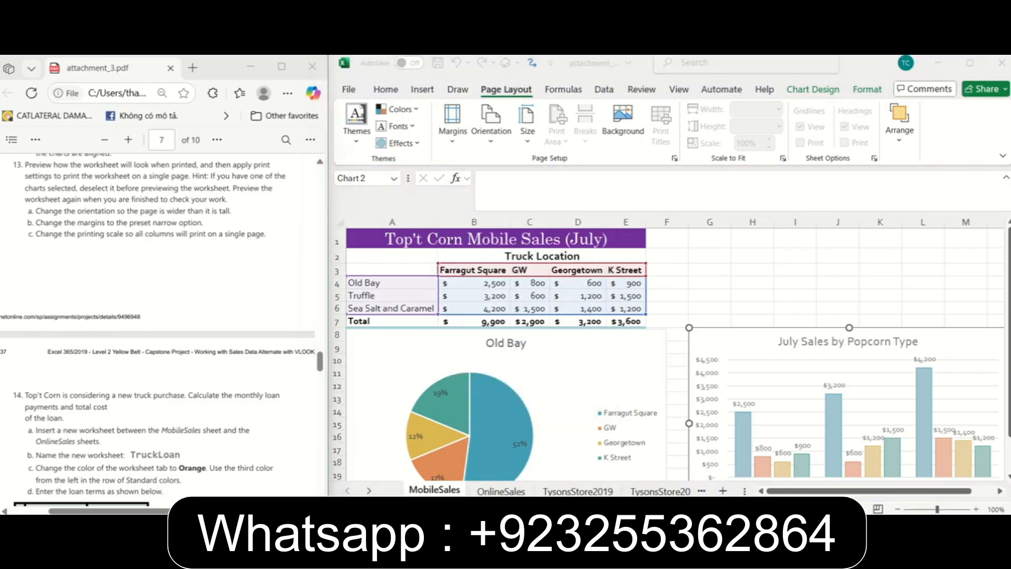
Preview the printout and examine the Page Setup scaling options against the PDF's requirement to print all columns on a single page.
{"action": "left_click", "coordinate": [349, 90]}
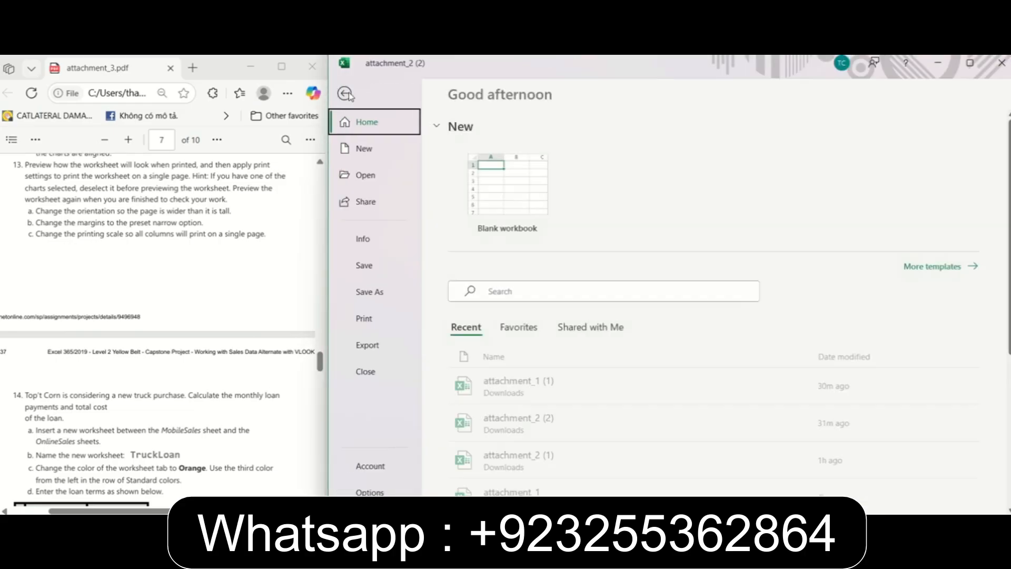
{"action": "left_click", "coordinate": [378, 320]}
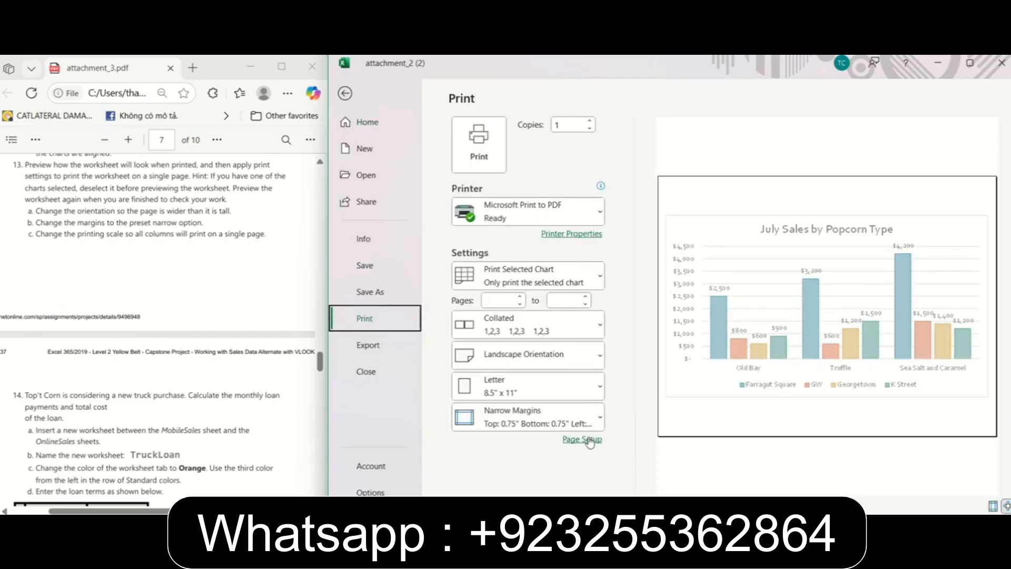
{"action": "left_click", "coordinate": [600, 279]}
{"action": "left_click", "coordinate": [600, 280]}
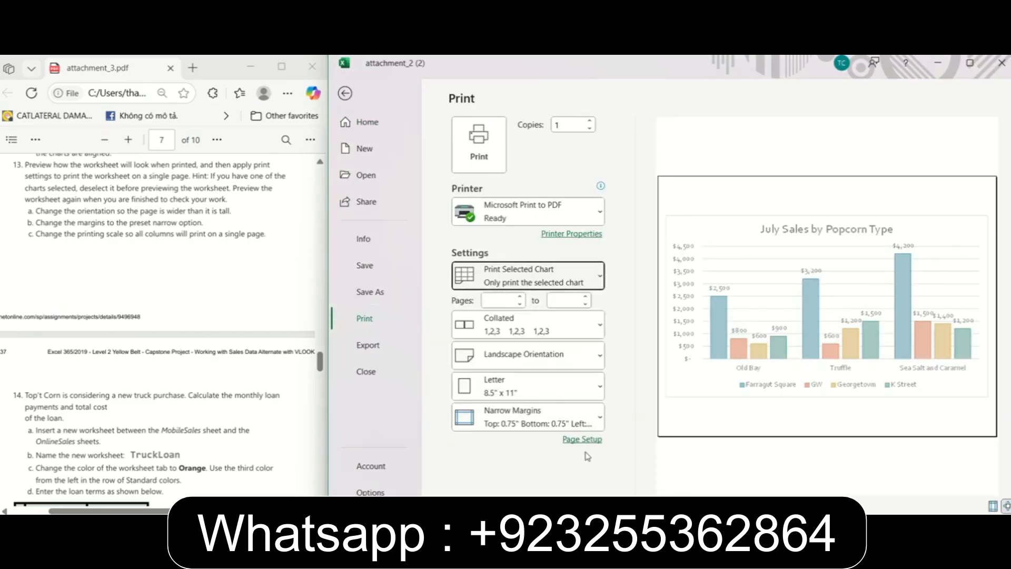
{"action": "left_click", "coordinate": [583, 440]}
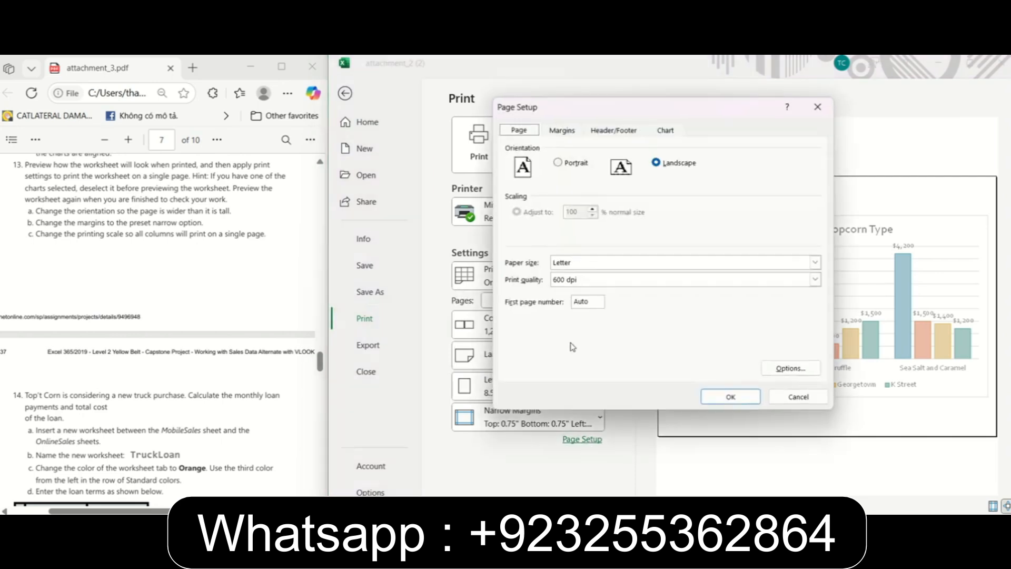
{"action": "left_click_drag", "start_coordinate": [548, 107], "coordinate": [581, 135]}
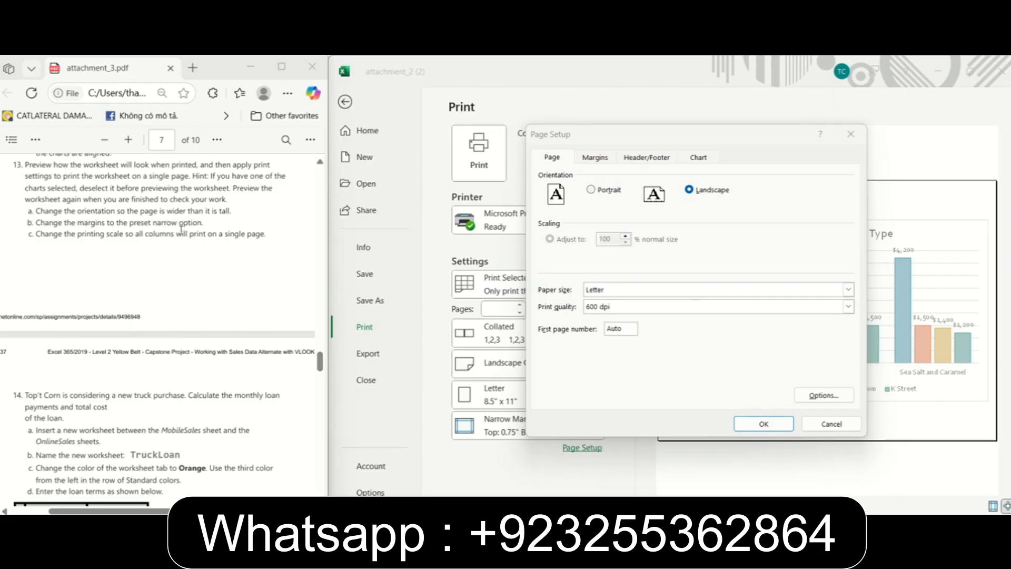
{"action": "left_click_drag", "start_coordinate": [219, 234], "coordinate": [266, 241]}
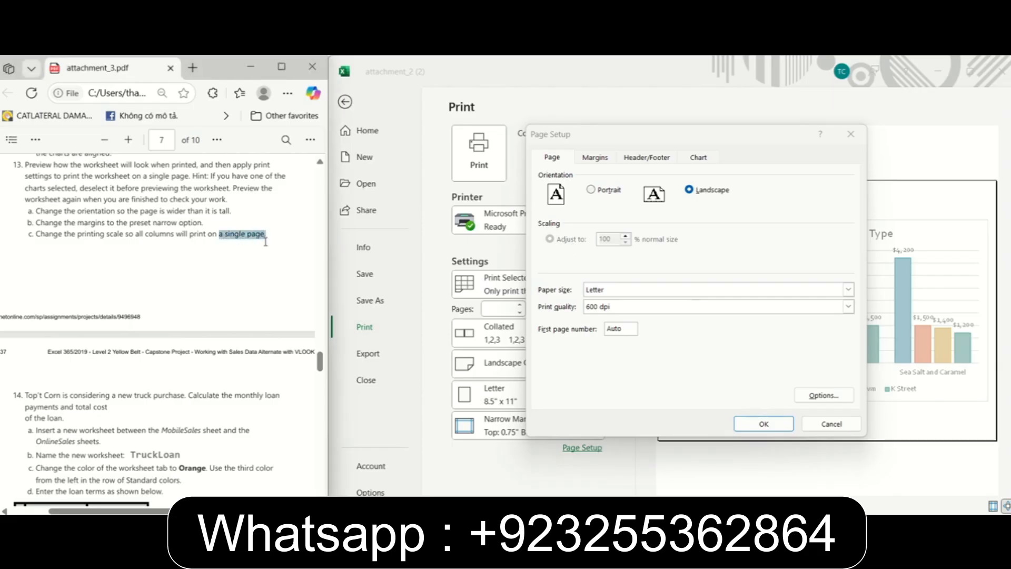
{"action": "right_click", "coordinate": [269, 245]}
{"action": "left_click", "coordinate": [666, 235]}
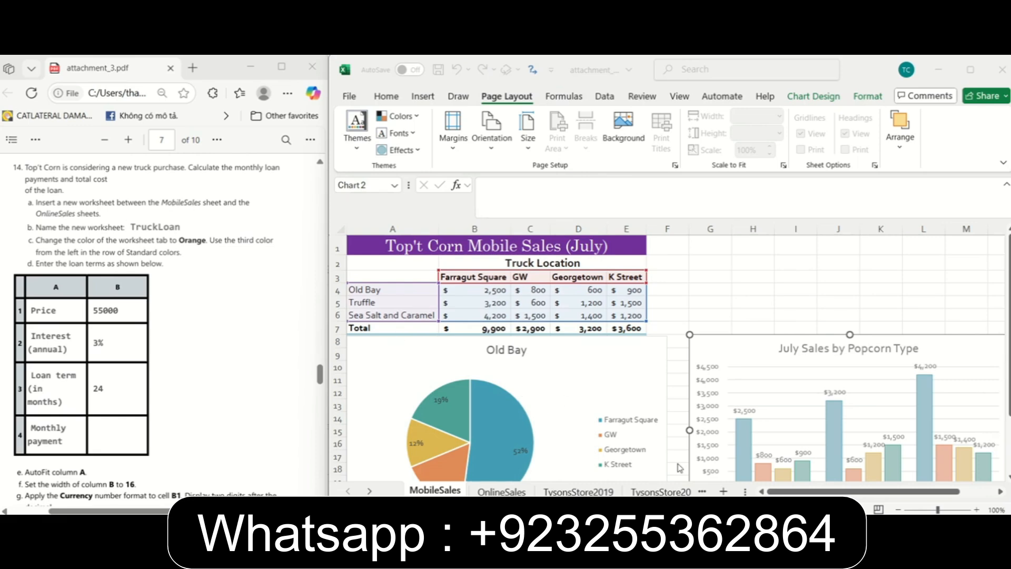
Insert a new worksheet between MobileSales and OnlineSales and name it TruckLoan.
{"action": "left_click", "coordinate": [724, 490]}
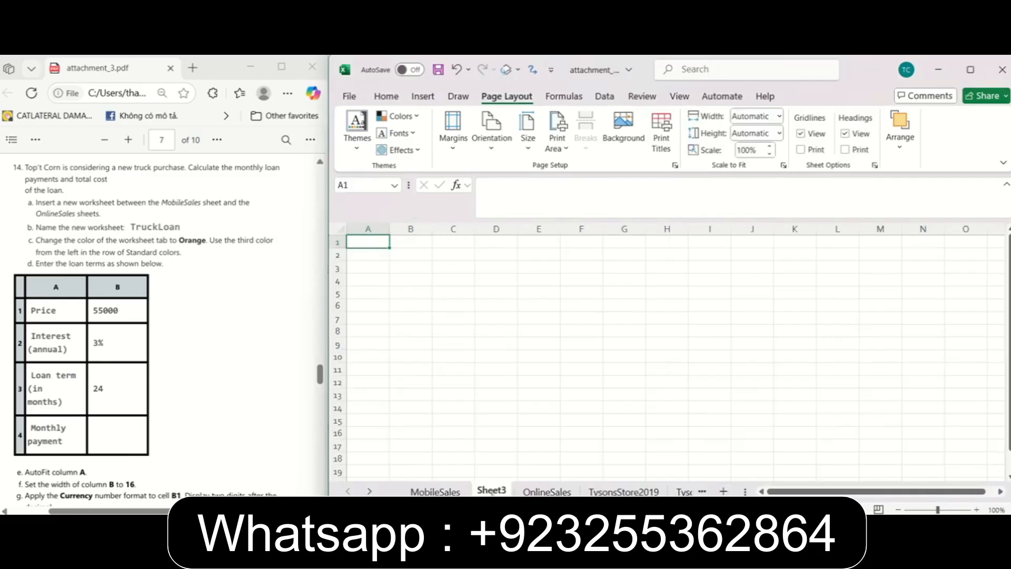
{"action": "right_click", "coordinate": [487, 493]}
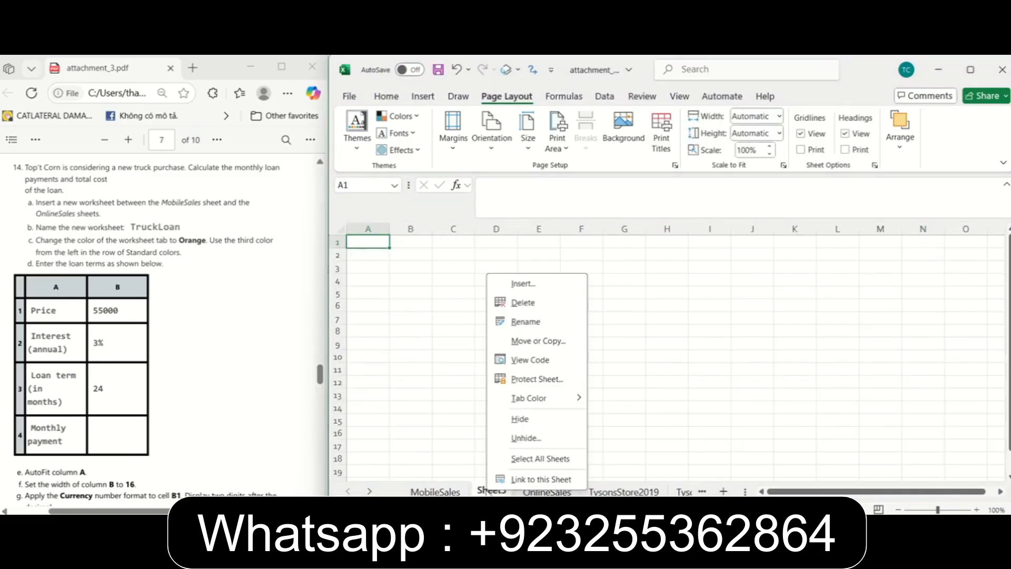
{"action": "left_click", "coordinate": [525, 322]}
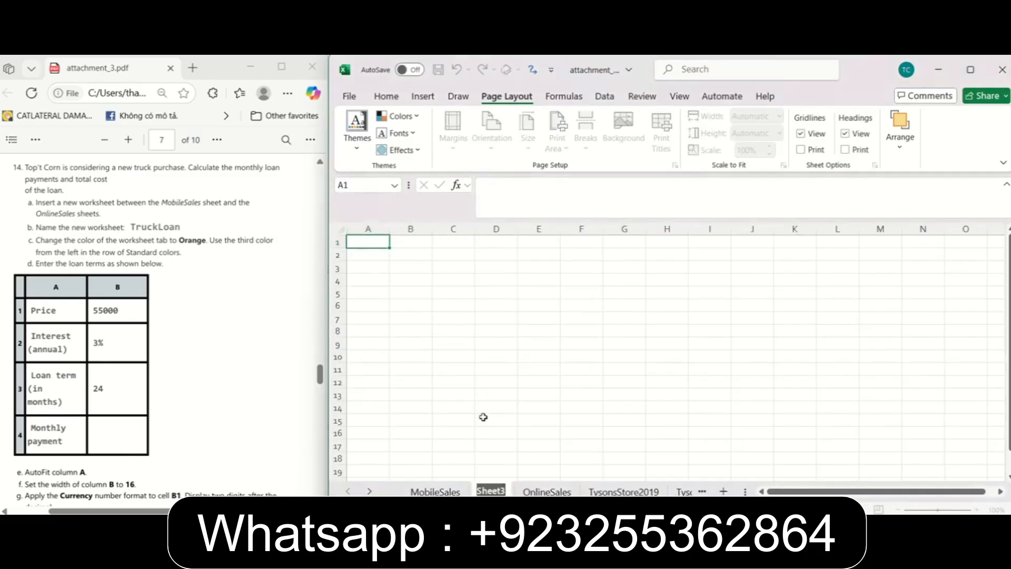
{"action": "type", "text": "Tr"}
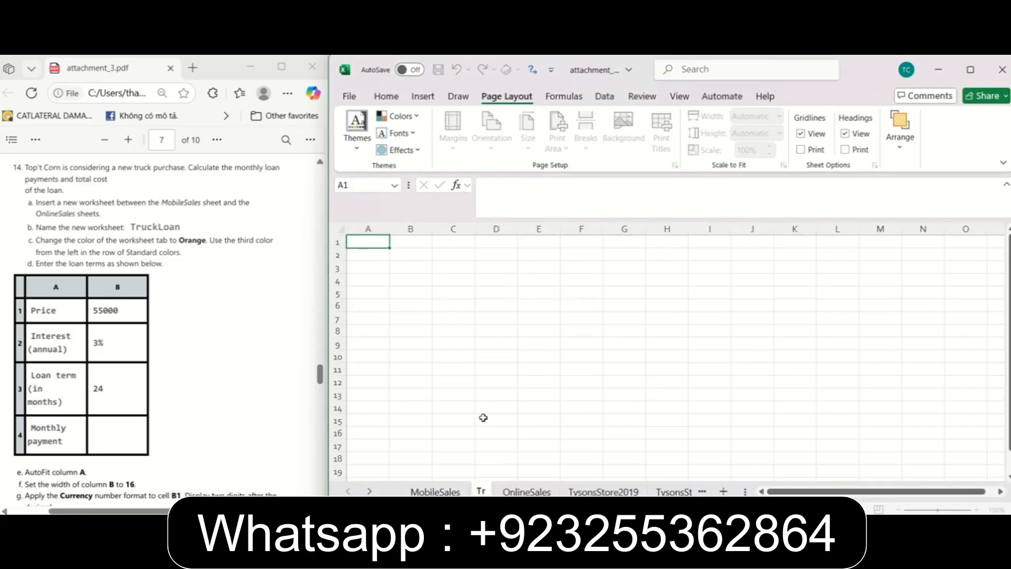
{"action": "type", "text": "uckLoa"}
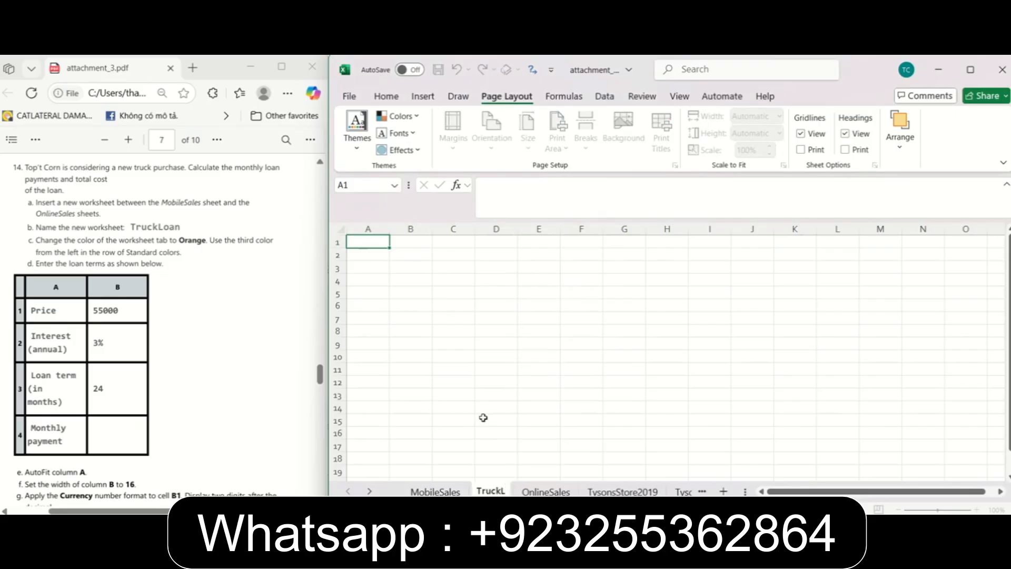
{"action": "key", "text": "BackSpace"}
{"action": "type", "text": "n"}
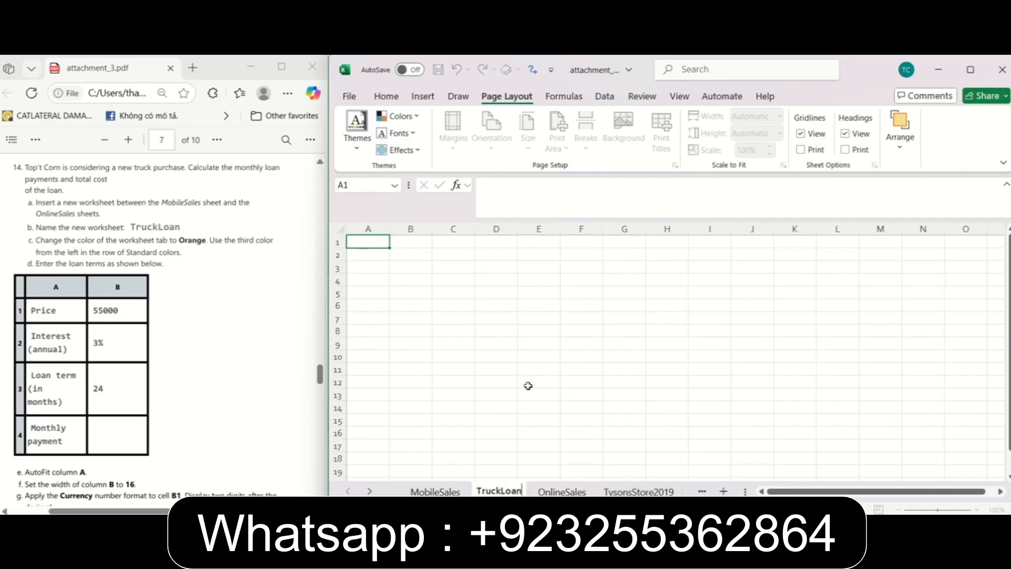
{"action": "left_click", "coordinate": [529, 383]}
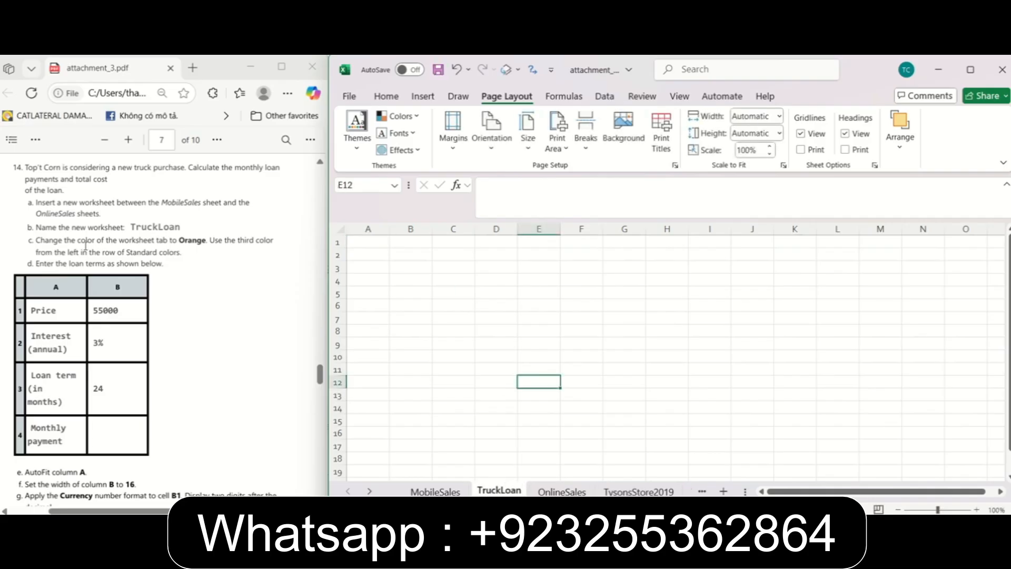
Change the TruckLoan worksheet's tab color to Orange, the third of the standard colors.
{"action": "right_click", "coordinate": [495, 490]}
{"action": "mouse_move", "coordinate": [533, 400]}
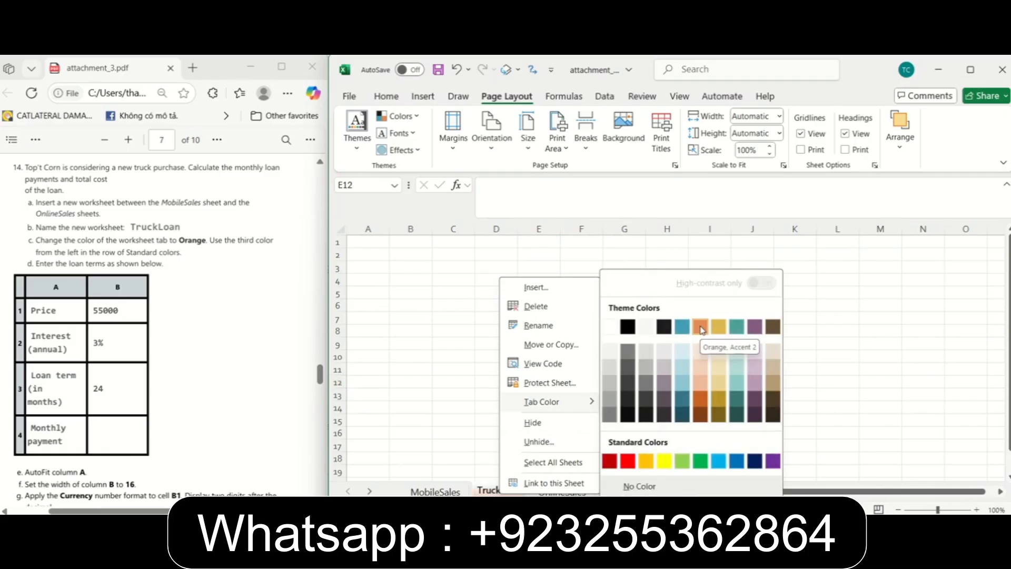
{"action": "left_click", "coordinate": [646, 461]}
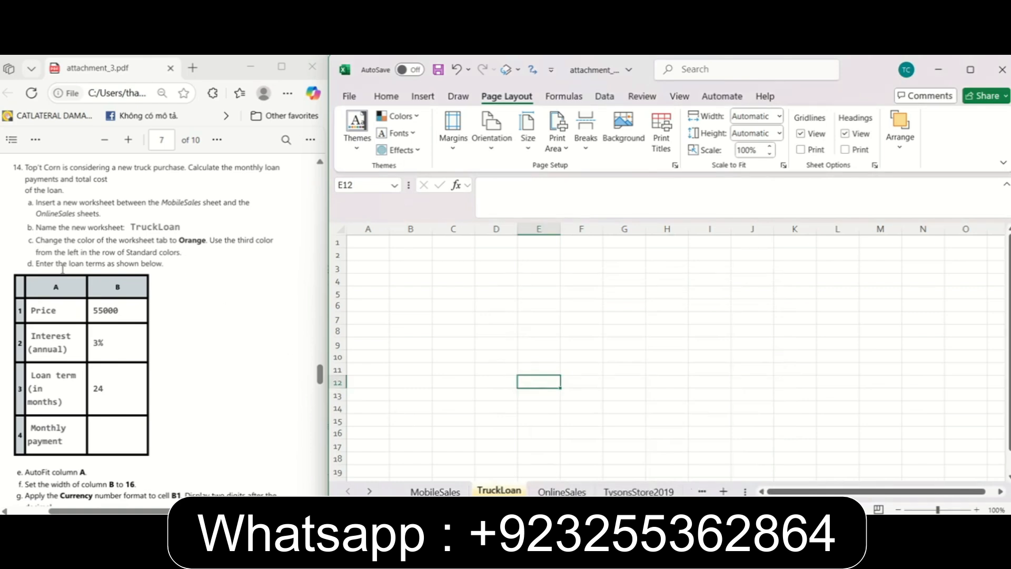
Enter the label Price in cell A1 and the value 55000 in cell B1.
{"action": "left_click", "coordinate": [366, 244]}
{"action": "type", "text": "Pri"}
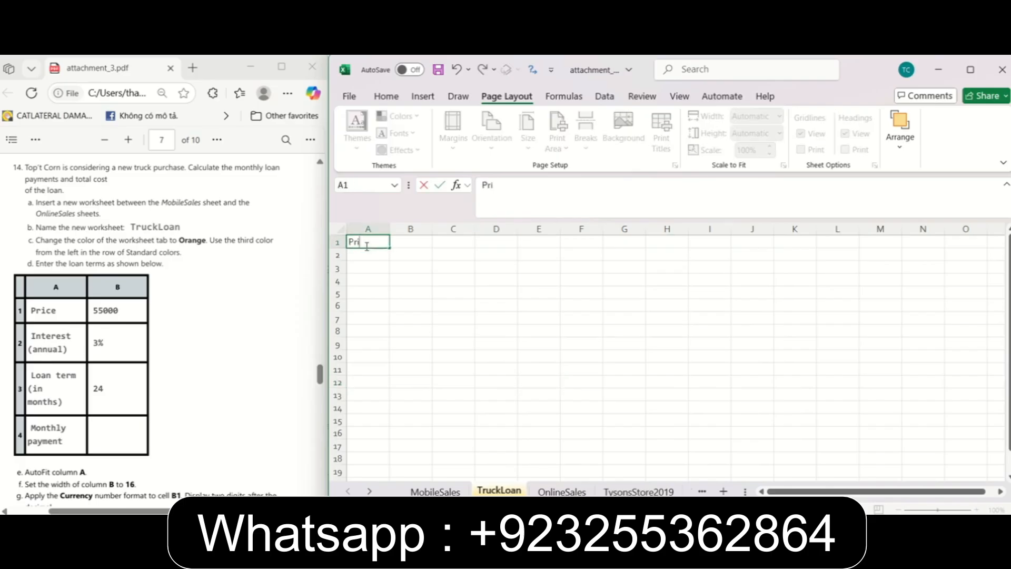
{"action": "type", "text": "ce"}
{"action": "key", "text": "Tab"}
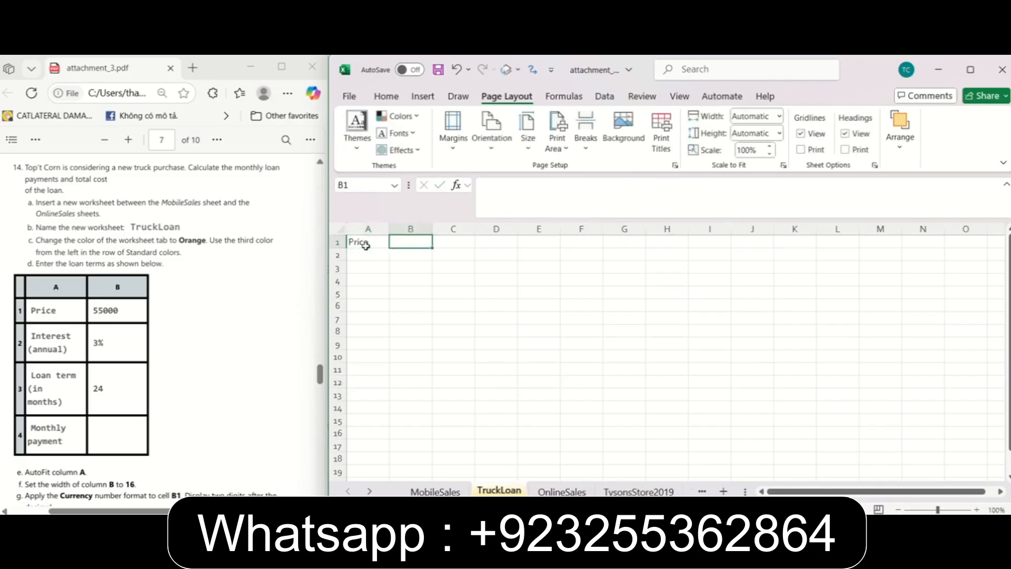
{"action": "type", "text": "55"}
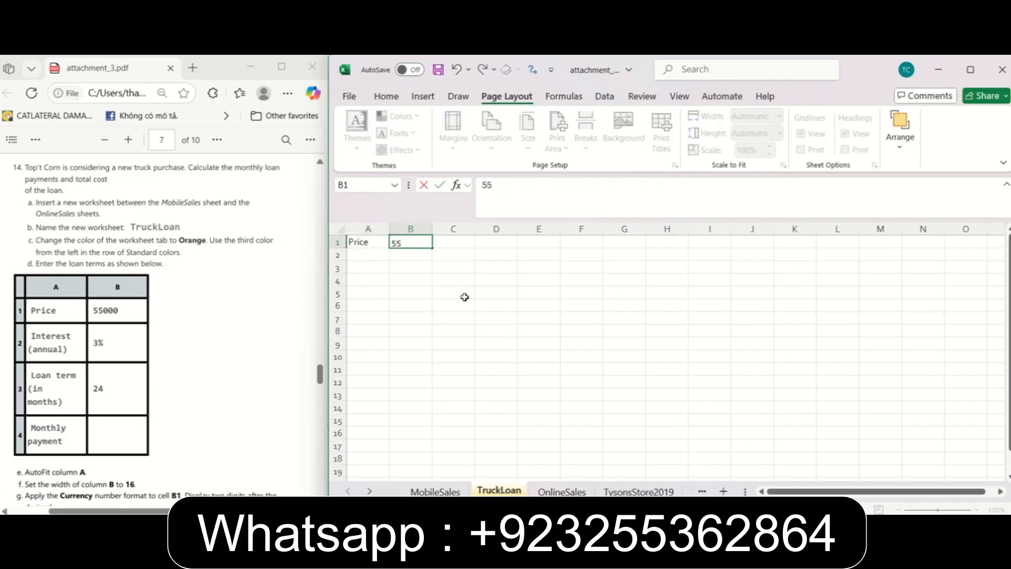
{"action": "type", "text": "000"}
{"action": "key", "text": "Return"}
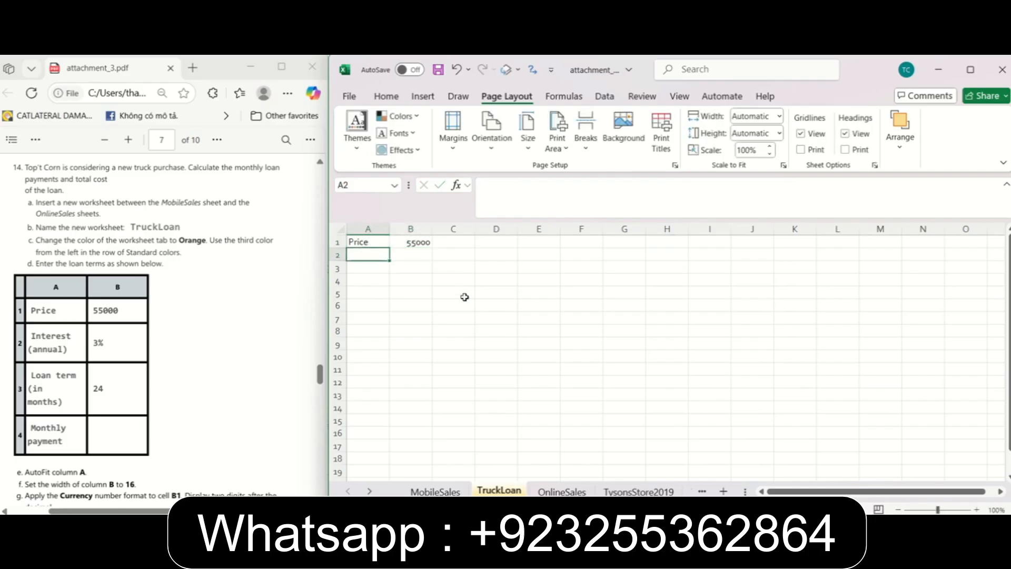
Enter the label "Interest (annual)" in cell A2 and the rate 3% in cell B2.
{"action": "type", "text": "Intere"}
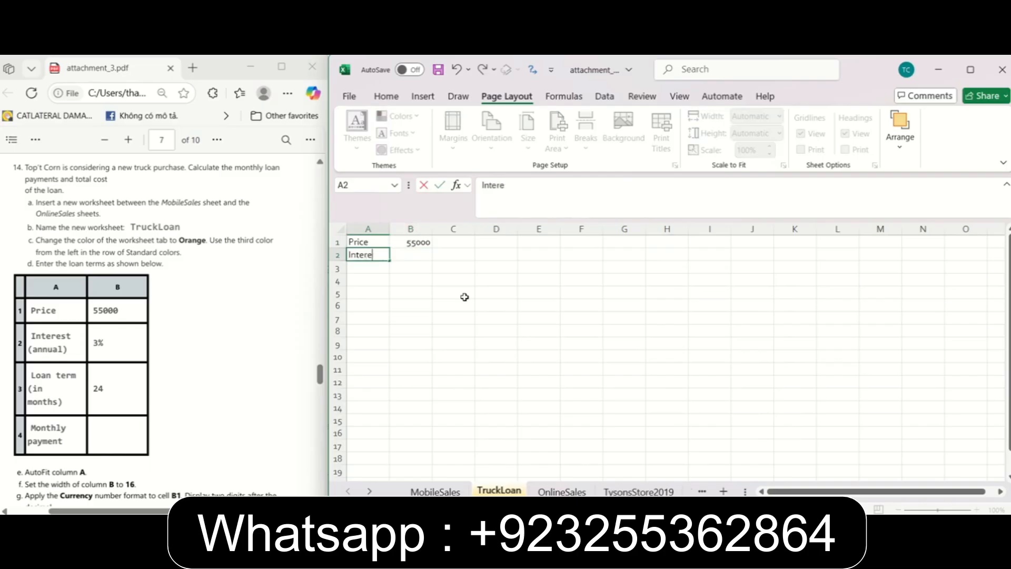
{"action": "type", "text": "st (annual"}
{"action": "key", "text": "Tab"}
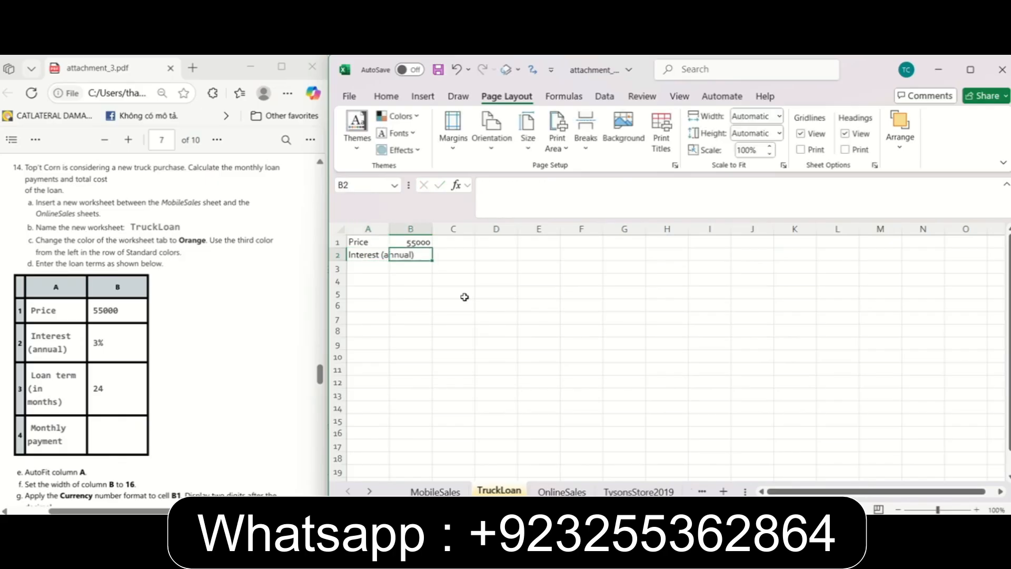
{"action": "type", "text": "3%"}
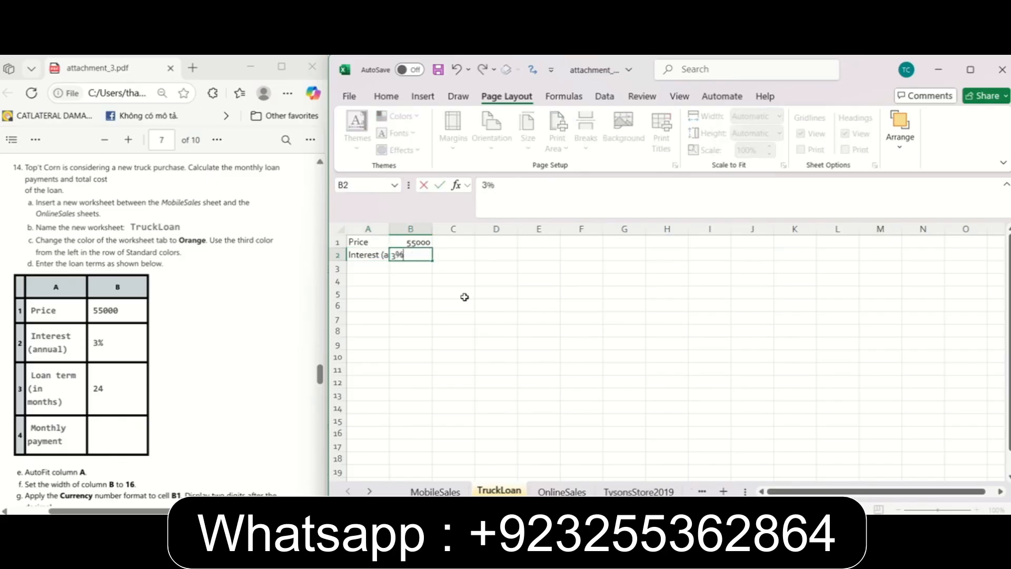
{"action": "key", "text": "Return"}
Enter the label "Loan term (in months)" in cell A3 and the value 24 in cell B3.
{"action": "type", "text": "Lo"}
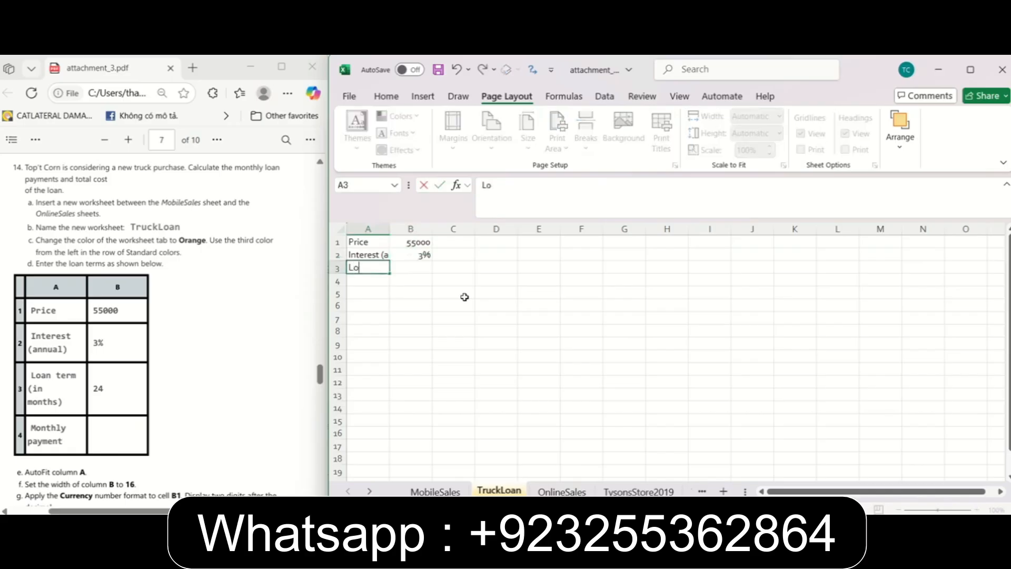
{"action": "type", "text": "an term (in months"}
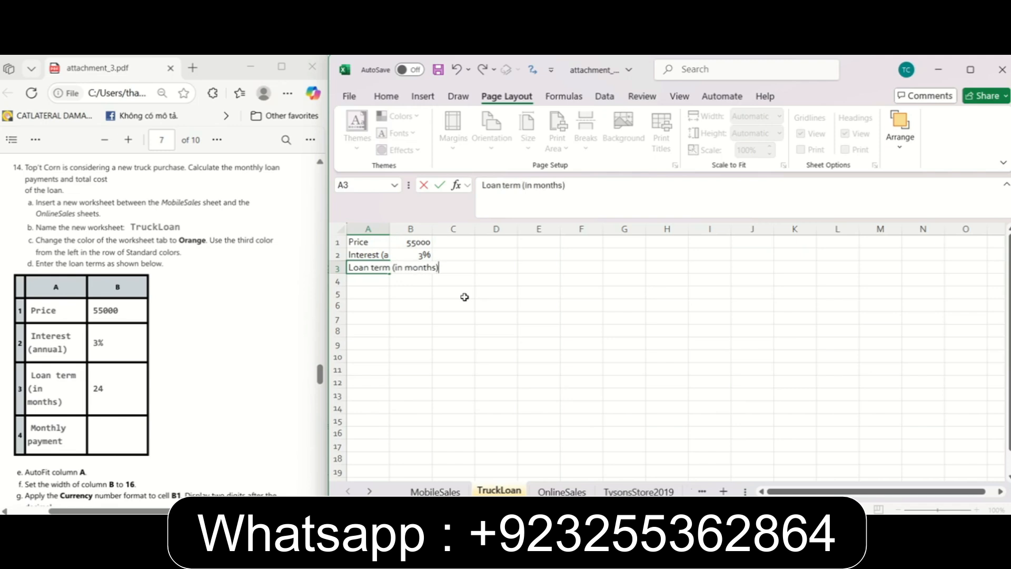
{"action": "key", "text": "Tab"}
{"action": "type", "text": "24"}
{"action": "key", "text": "Return"}
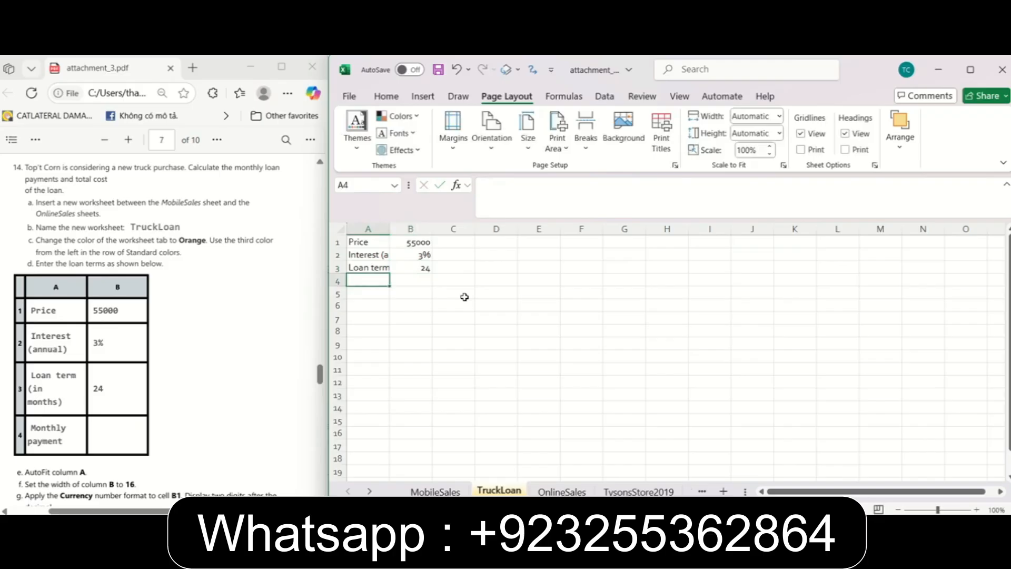
Enter the label "Month payment" in cell A4 and AutoFit column A to its contents.
{"action": "type", "text": "Month payment"}
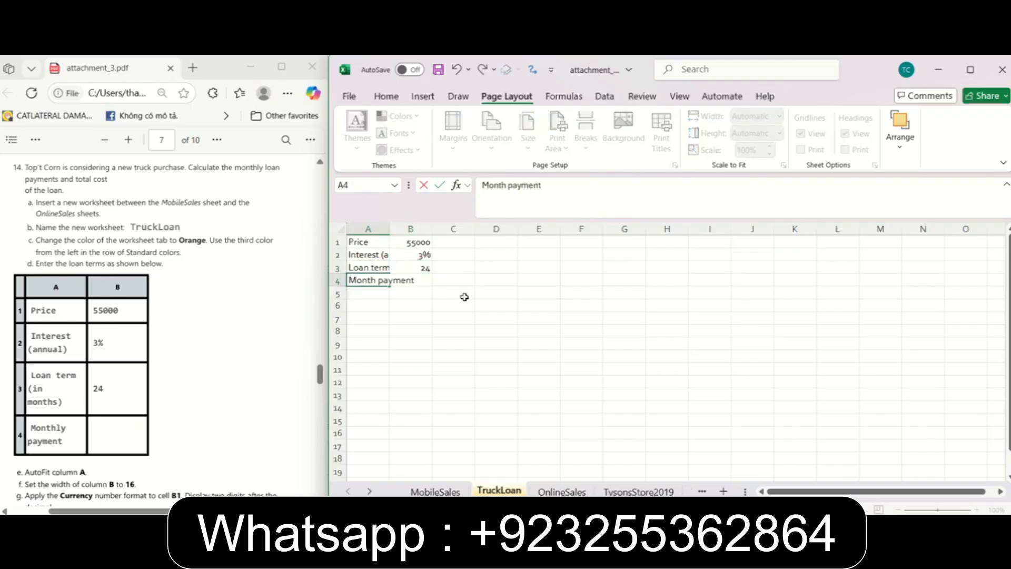
{"action": "key", "text": "Tab"}
{"action": "key", "text": "Down"}
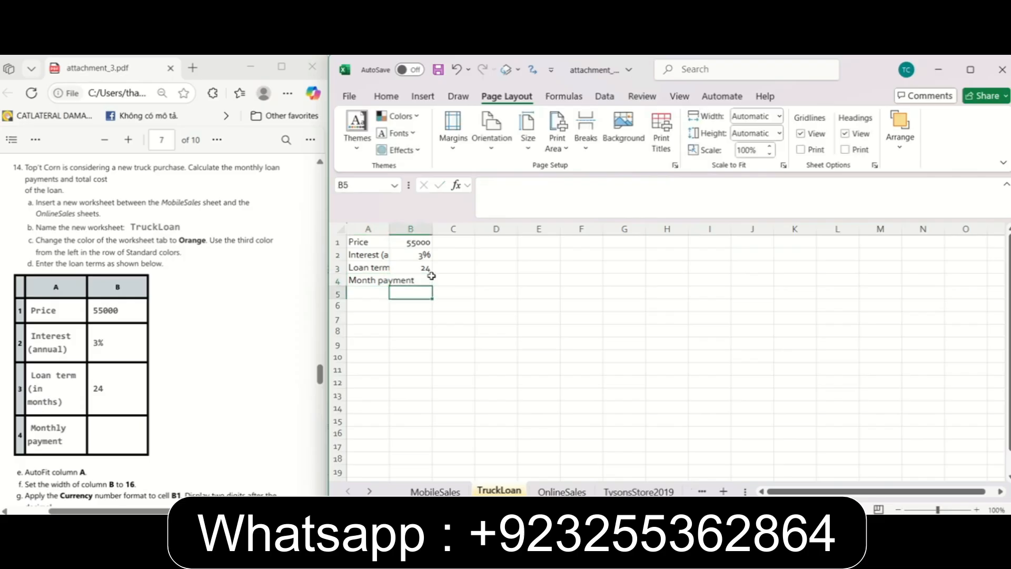
{"action": "double_click", "coordinate": [388, 230]}
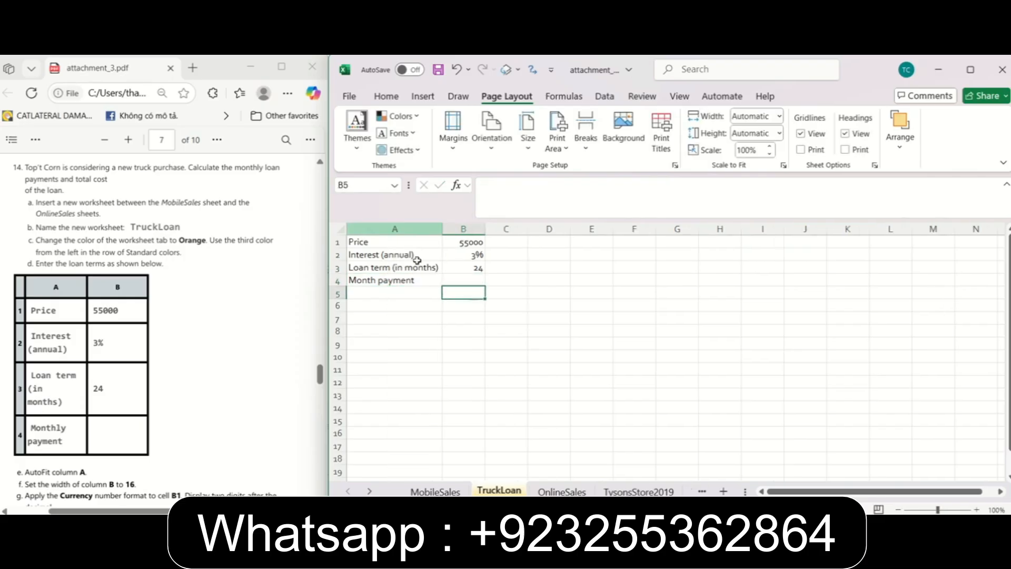
Following instruction 14f in the PDF, set the width of column B to 16.
{"action": "scroll", "coordinate": [148, 405], "scroll_direction": "down", "scroll_amount": 3}
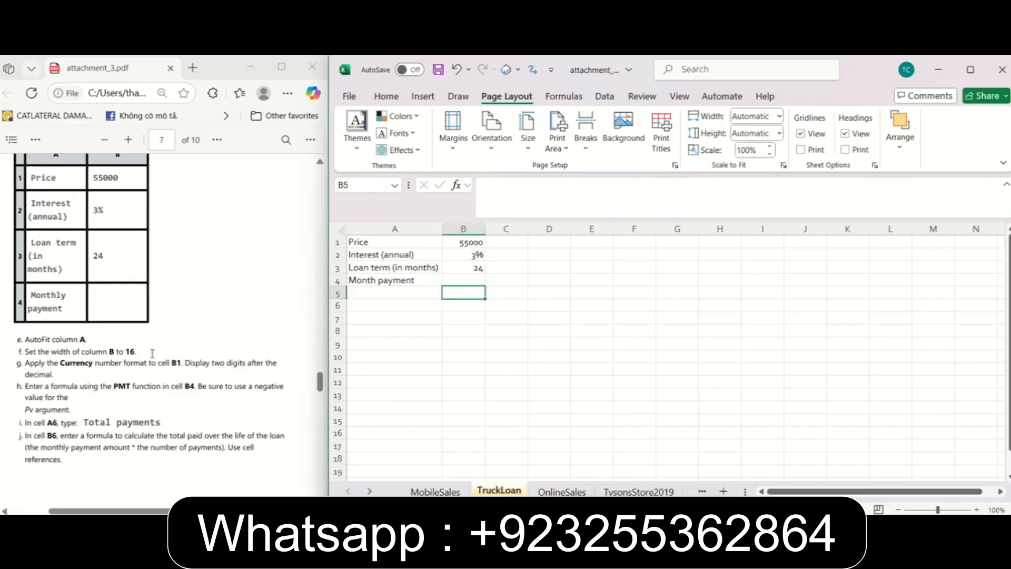
{"action": "left_click", "coordinate": [464, 229]}
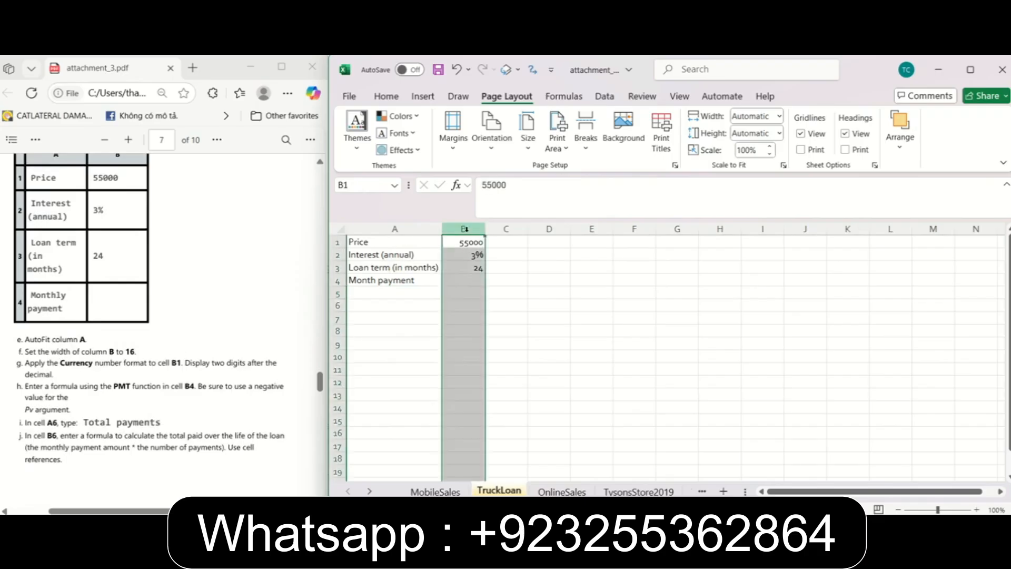
{"action": "right_click", "coordinate": [466, 230]}
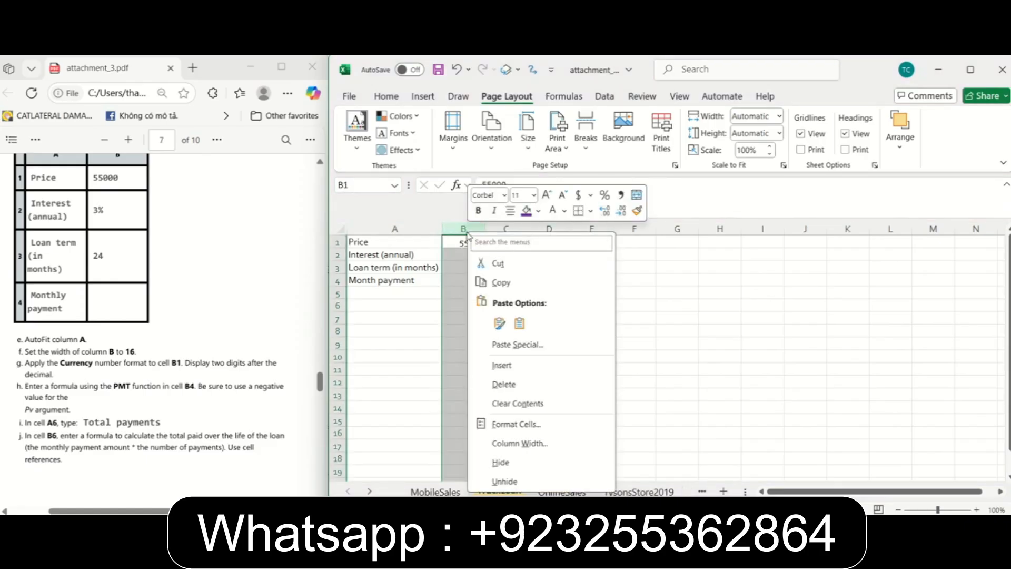
{"action": "left_click", "coordinate": [519, 443]}
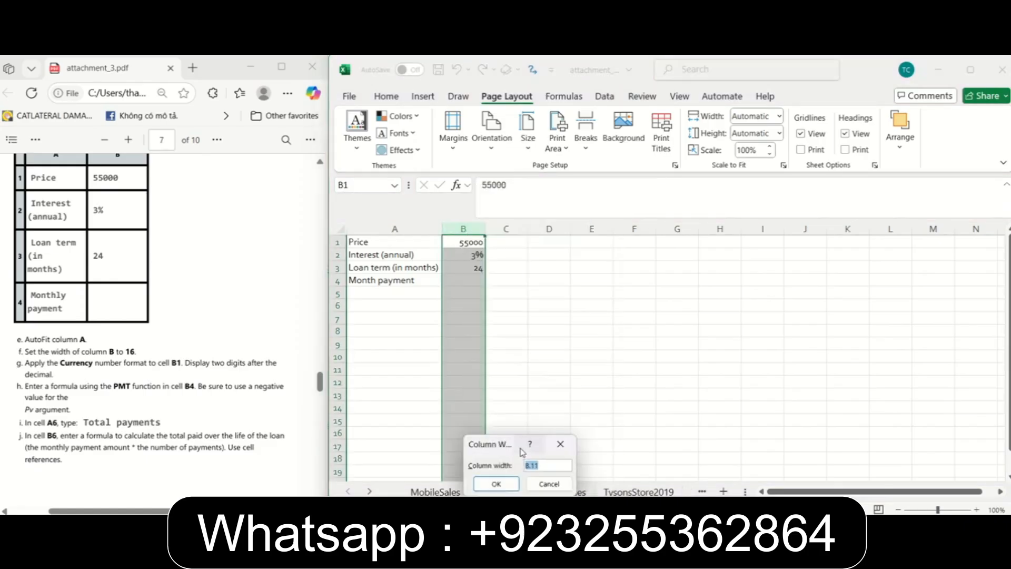
{"action": "left_click_drag", "start_coordinate": [512, 448], "coordinate": [586, 299]}
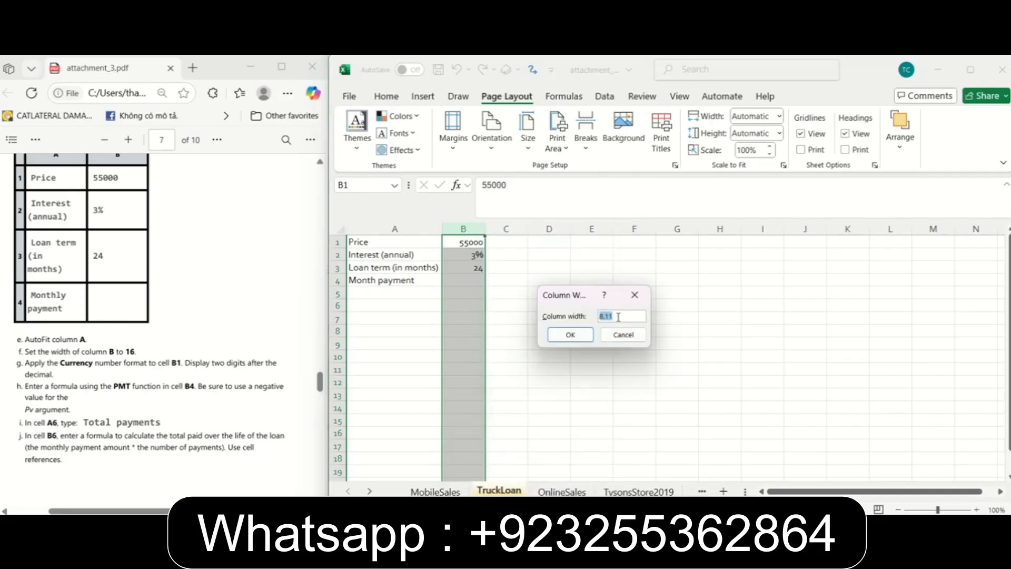
{"action": "type", "text": "16"}
{"action": "left_click", "coordinate": [571, 335]}
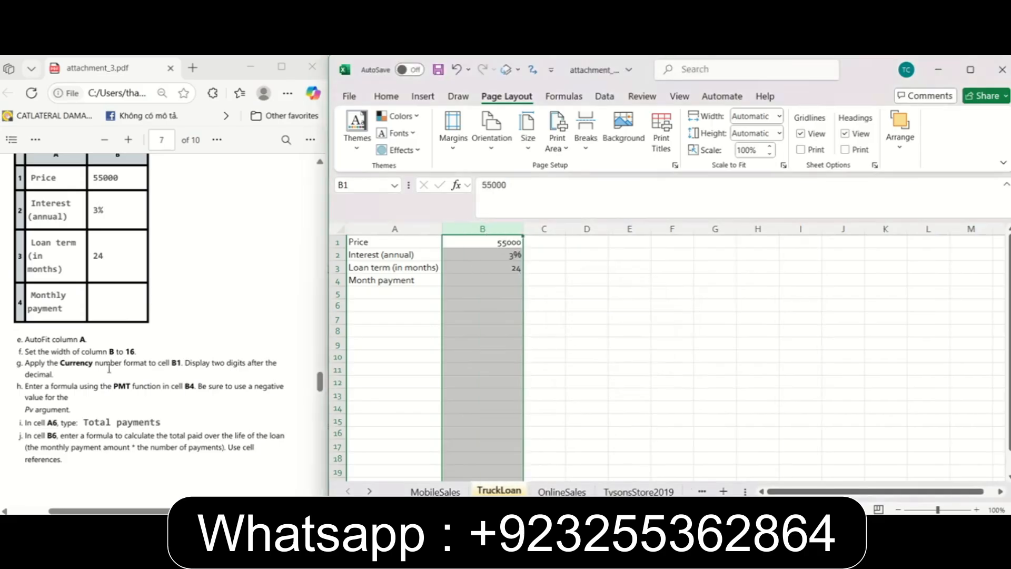
Following instruction 14g, apply the Currency number format with two decimal places to the price in cell B1.
{"action": "left_click", "coordinate": [33, 364]}
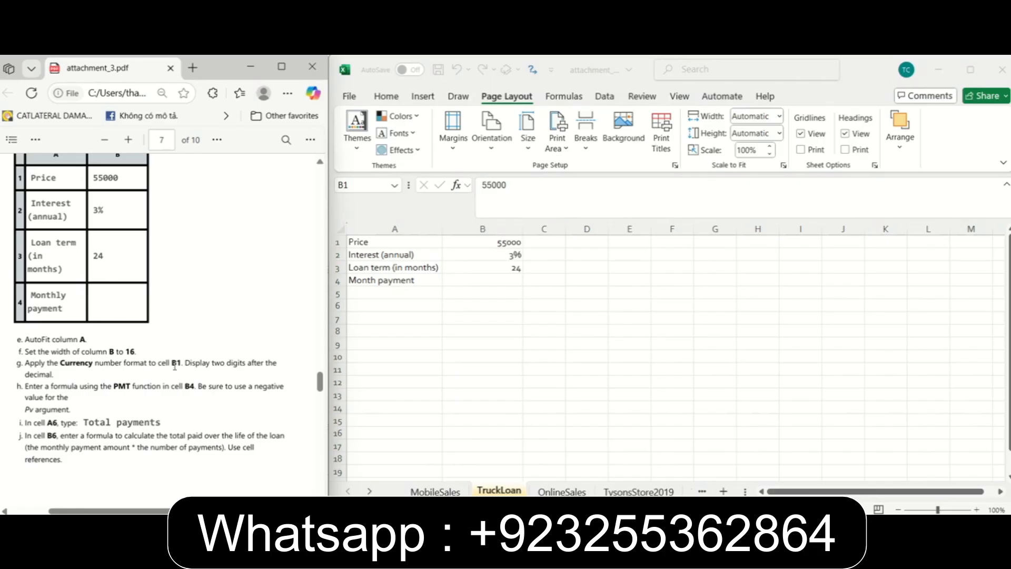
{"action": "left_click", "coordinate": [490, 241]}
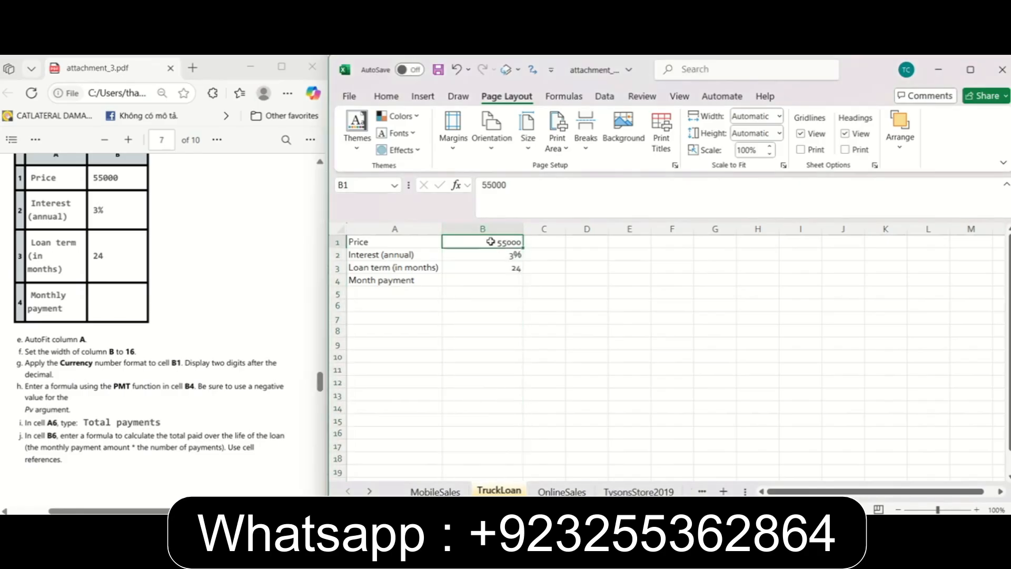
{"action": "left_click", "coordinate": [386, 97]}
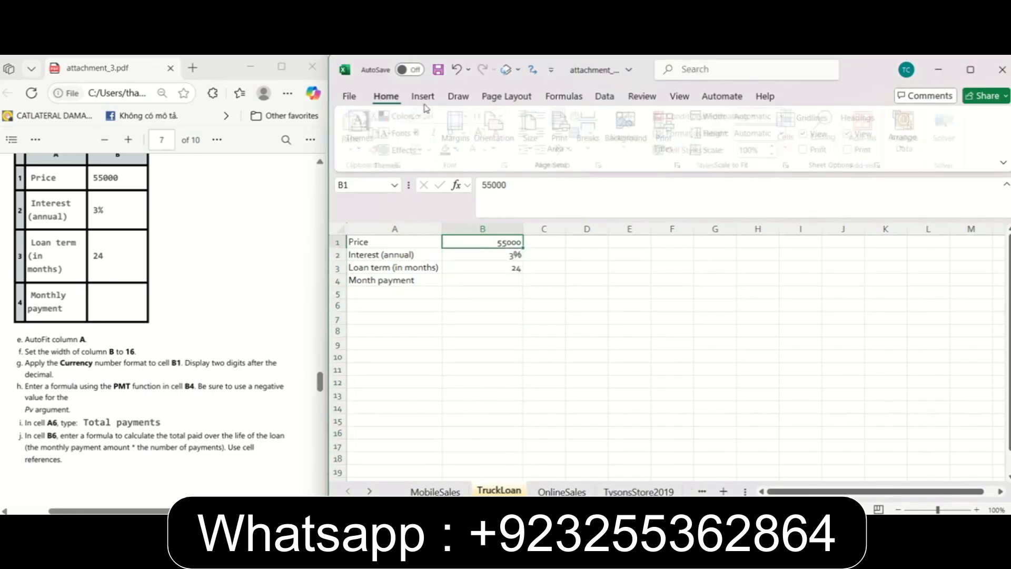
{"action": "left_click", "coordinate": [629, 132]}
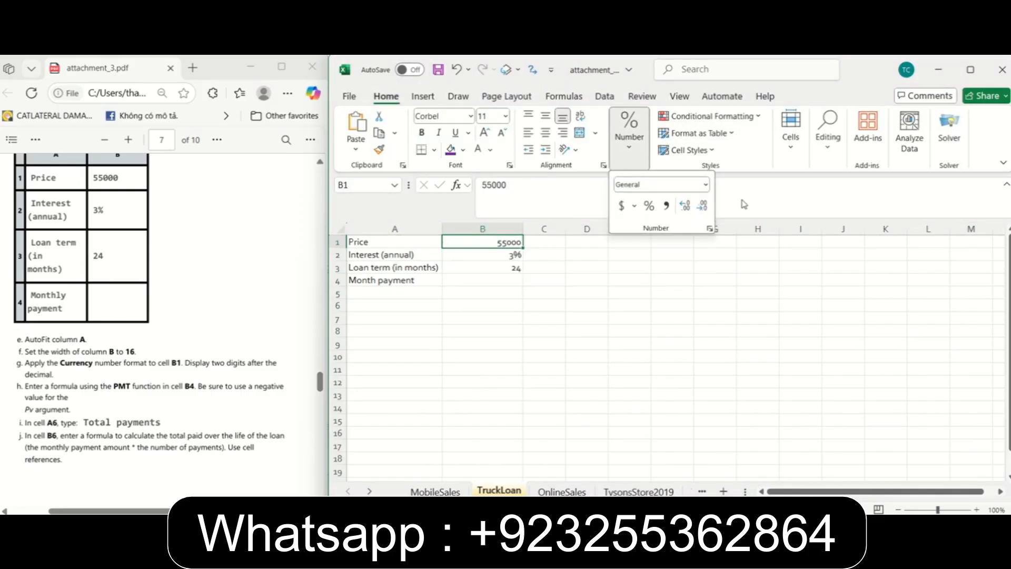
{"action": "left_click", "coordinate": [705, 185]}
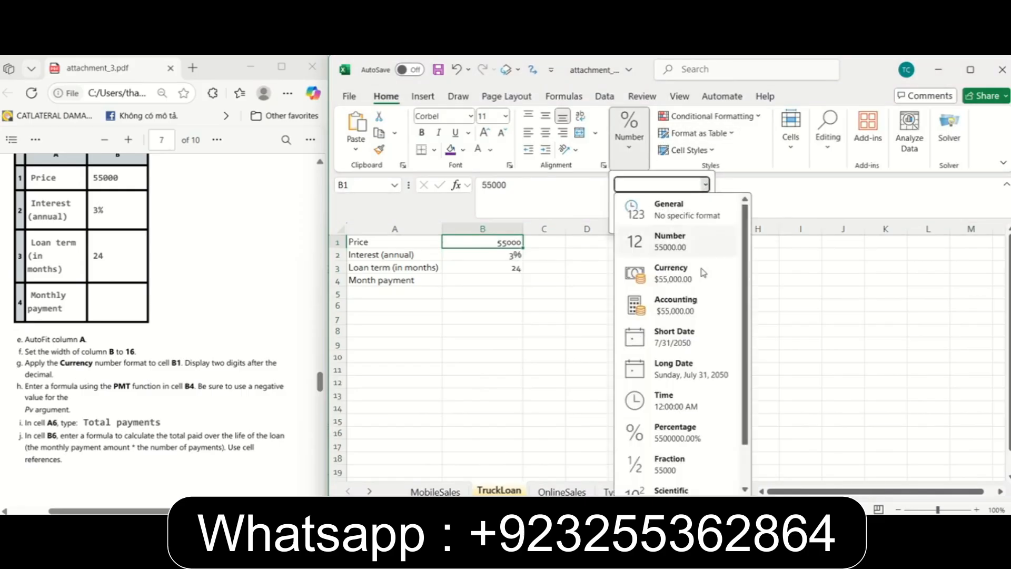
{"action": "left_click", "coordinate": [701, 271]}
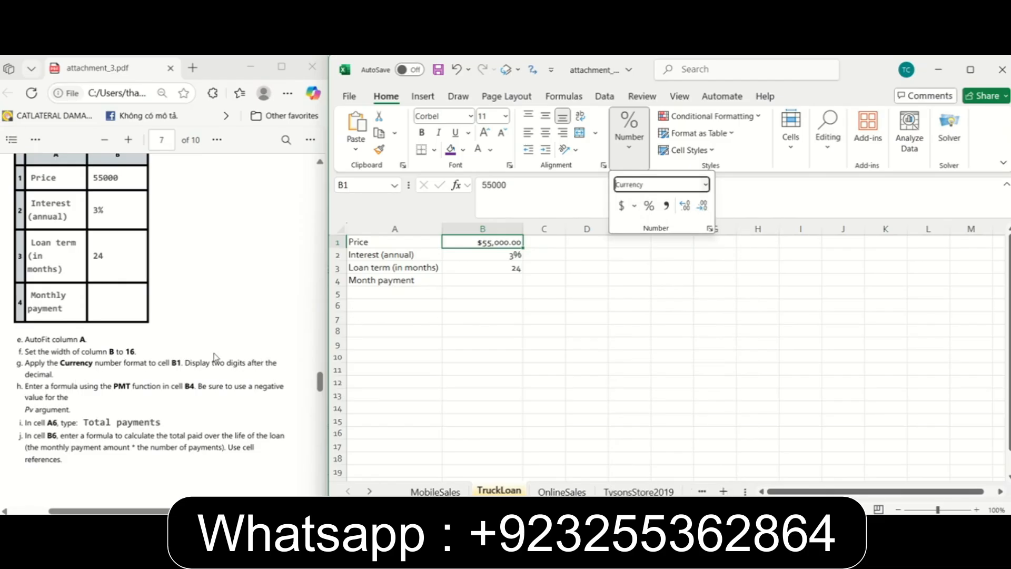
{"action": "left_click", "coordinate": [99, 383]}
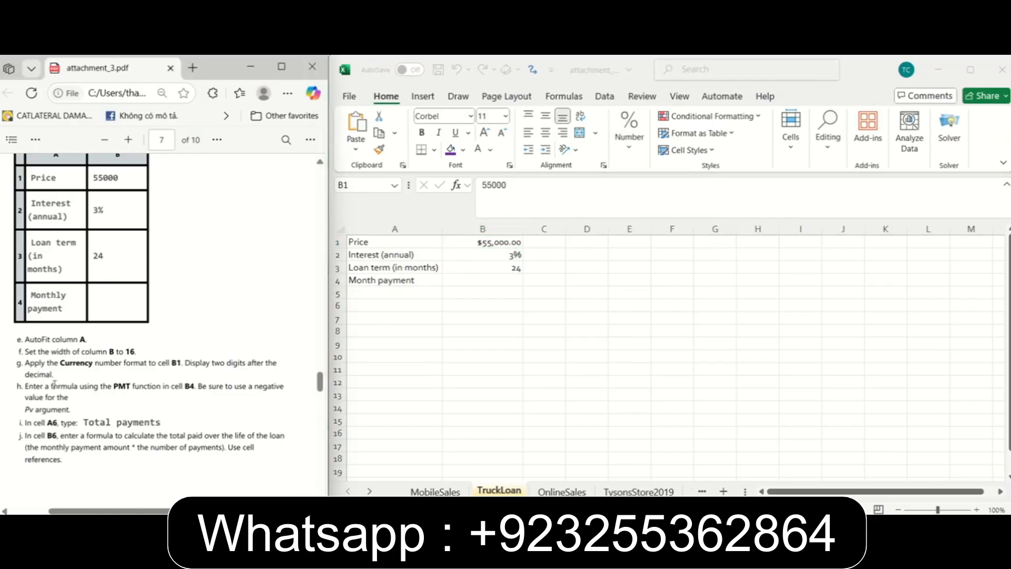
Following instruction 14h, enter the monthly payment formula =PMT(B2,B3,-B1) in cell B4.
{"action": "scroll", "coordinate": [33, 388], "scroll_direction": "down", "scroll_amount": 3}
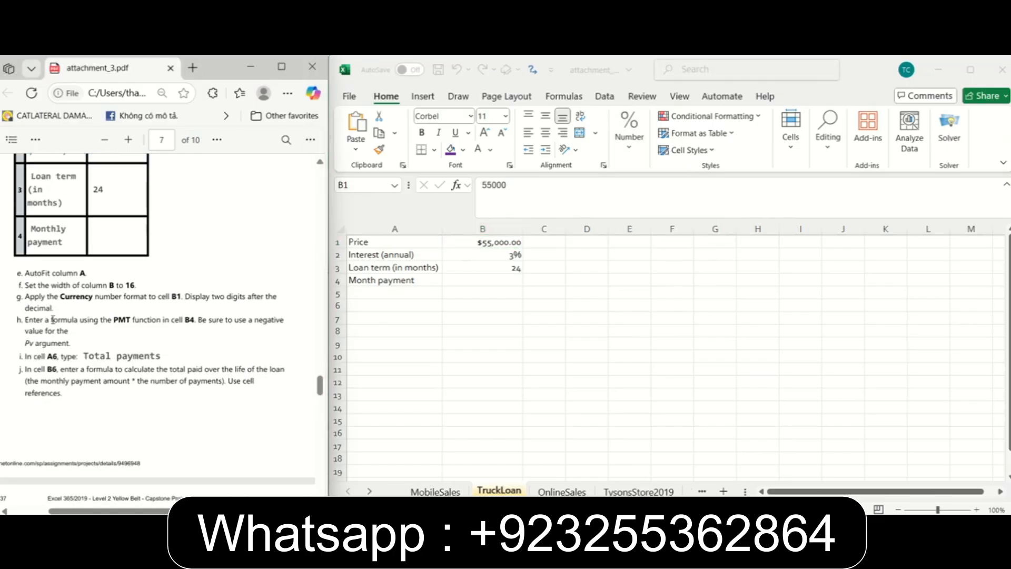
{"action": "left_click", "coordinate": [495, 281]}
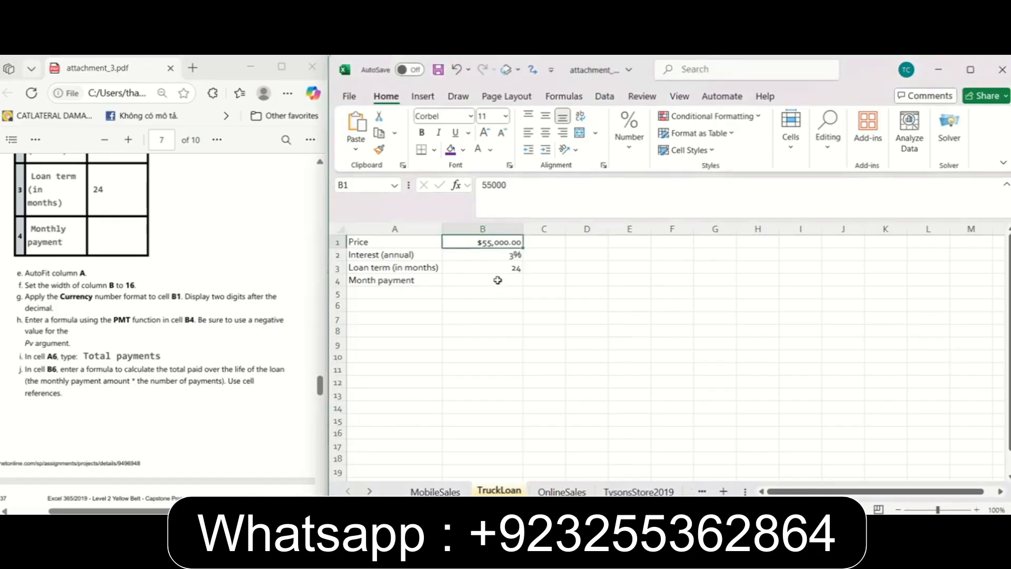
{"action": "left_click", "coordinate": [531, 194]}
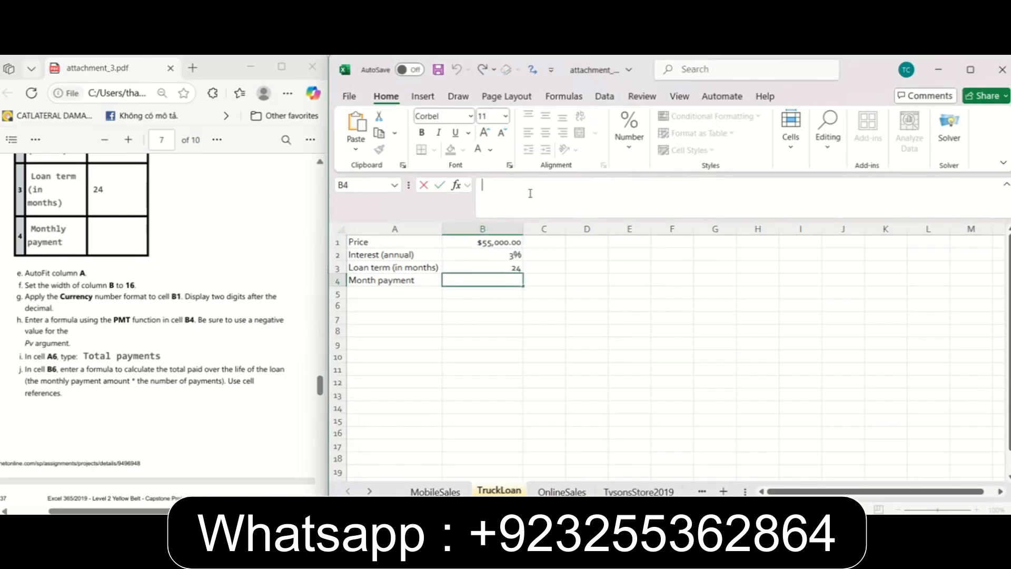
{"action": "type", "text": "=PMT("}
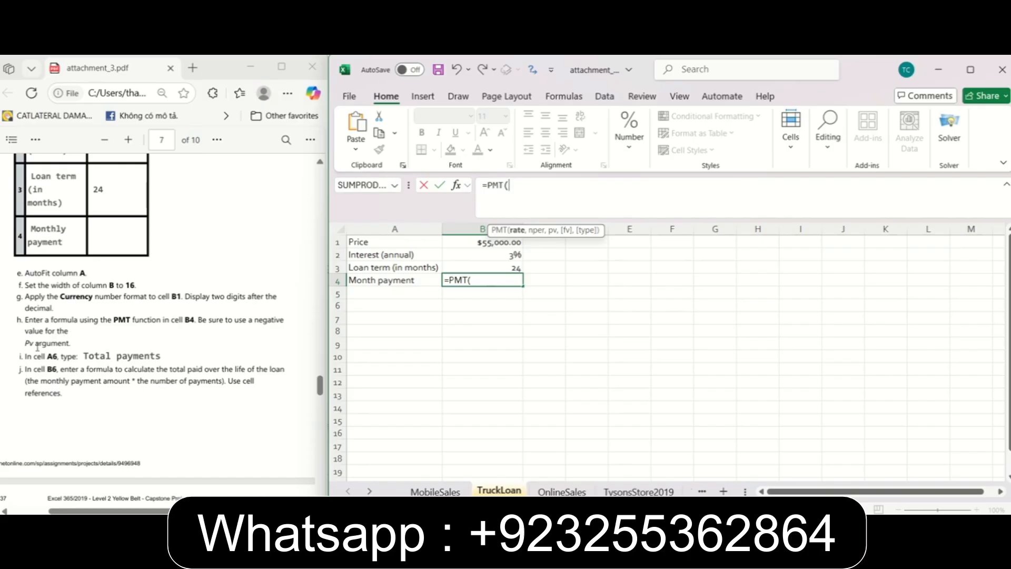
{"action": "left_click", "coordinate": [480, 256]}
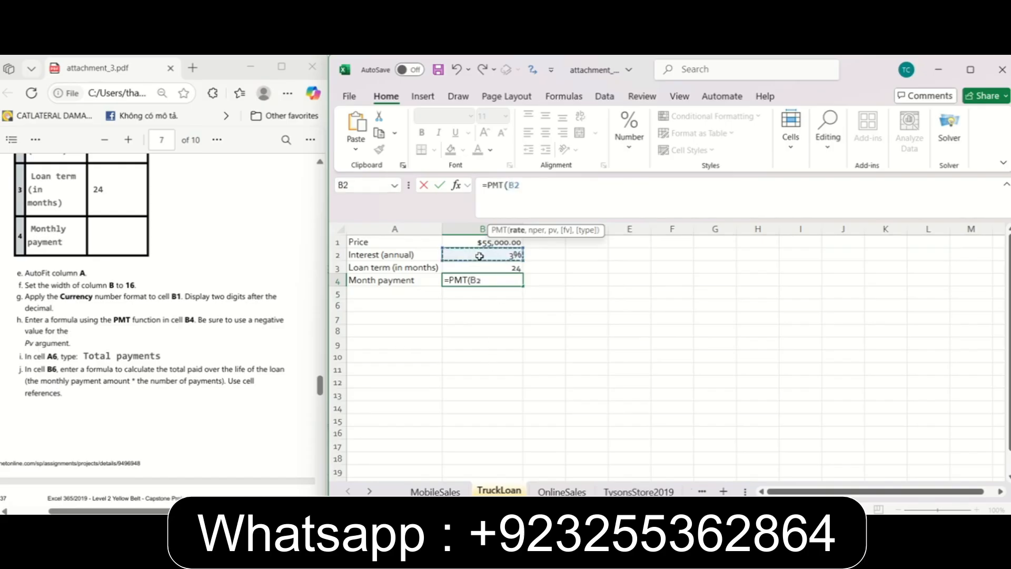
{"action": "type", "text": ","}
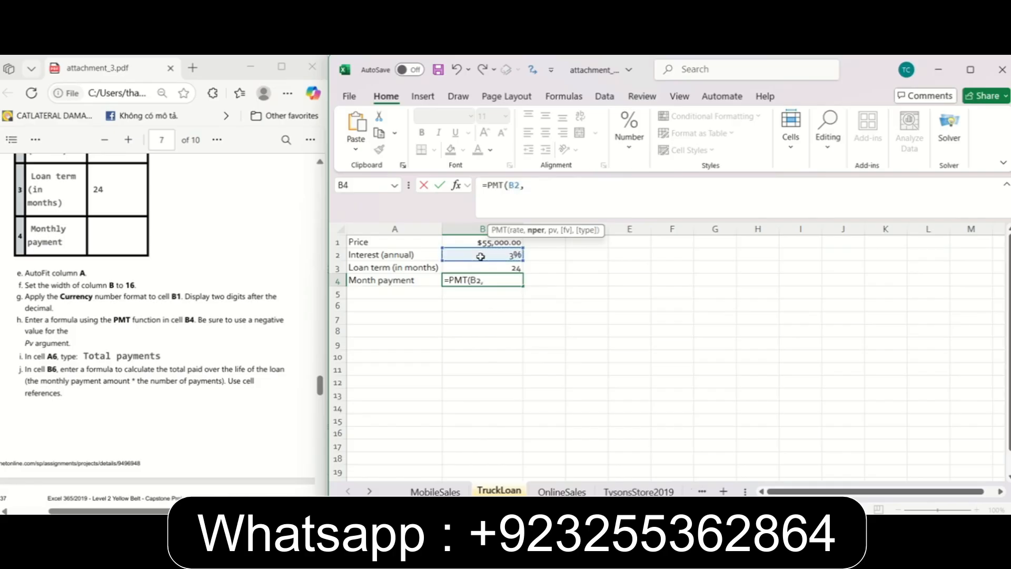
{"action": "left_click", "coordinate": [498, 269]}
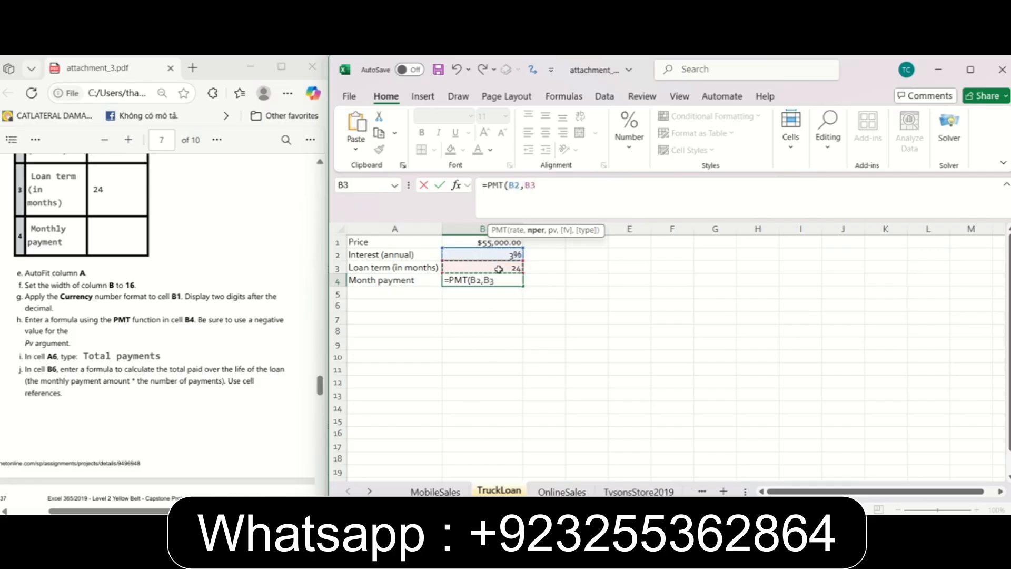
{"action": "type", "text": ",-"}
{"action": "left_click", "coordinate": [479, 242]}
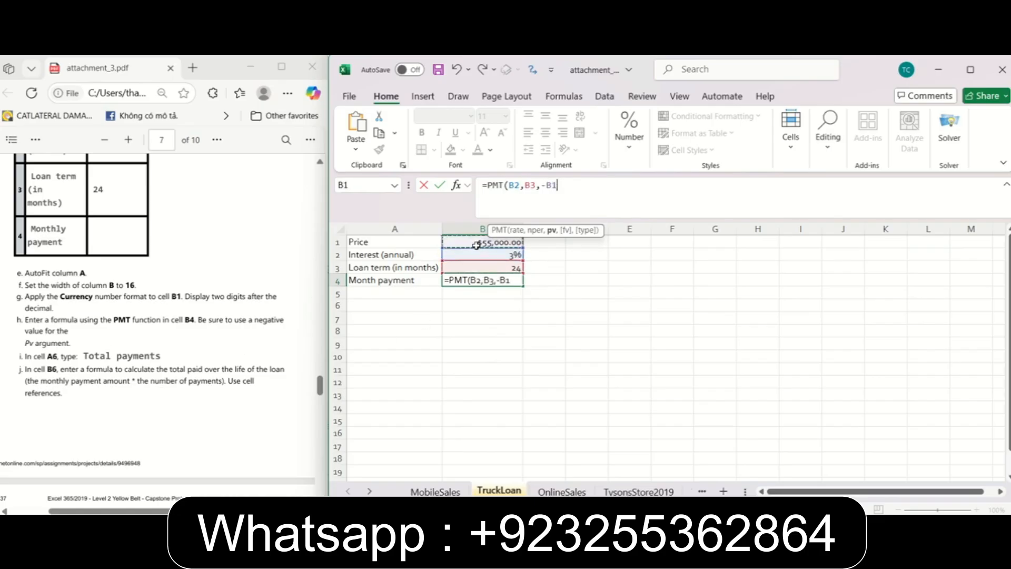
{"action": "type", "text": ")"}
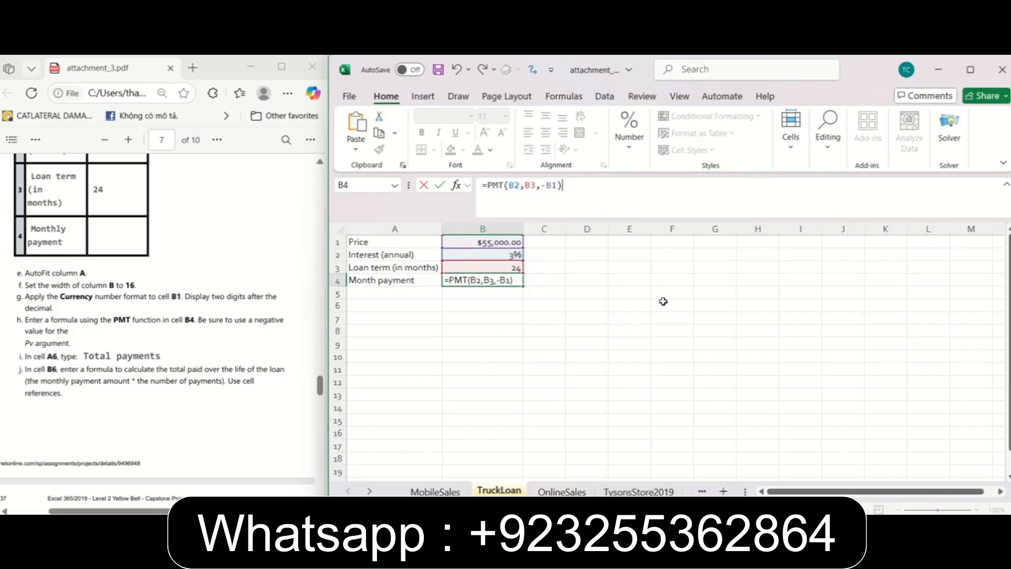
{"action": "key", "text": "Return"}
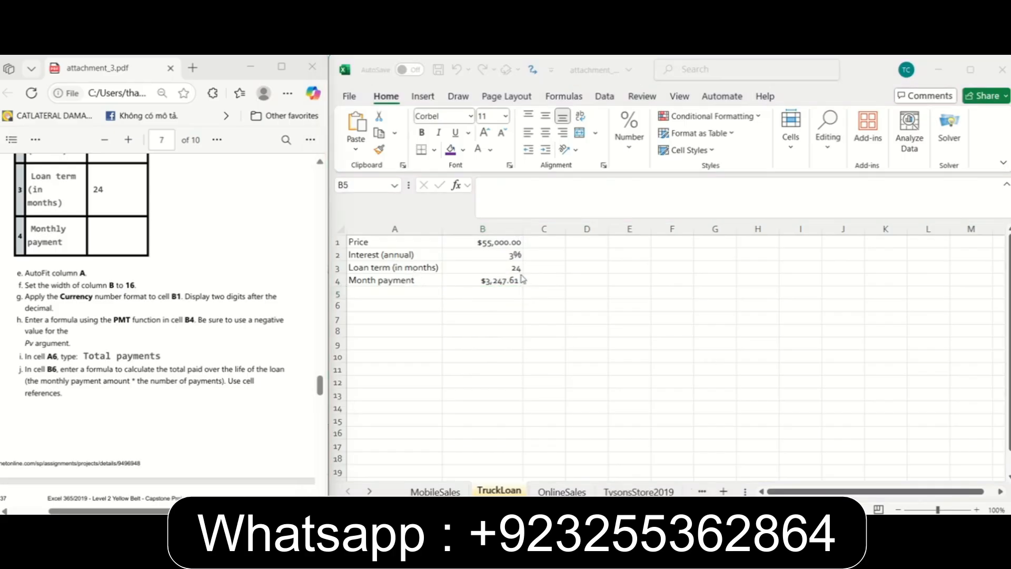
Edit the PMT formula in cell B4 so its rate argument converts the annual interest in B2 to a monthly rate.
{"action": "left_click", "coordinate": [501, 293]}
{"action": "left_click", "coordinate": [497, 281]}
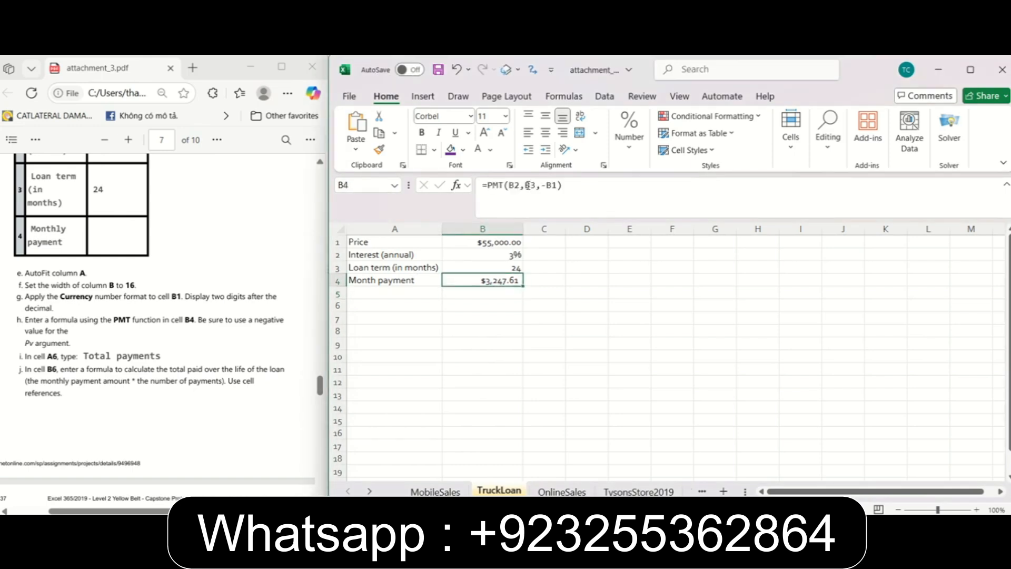
{"action": "left_click", "coordinate": [520, 196]}
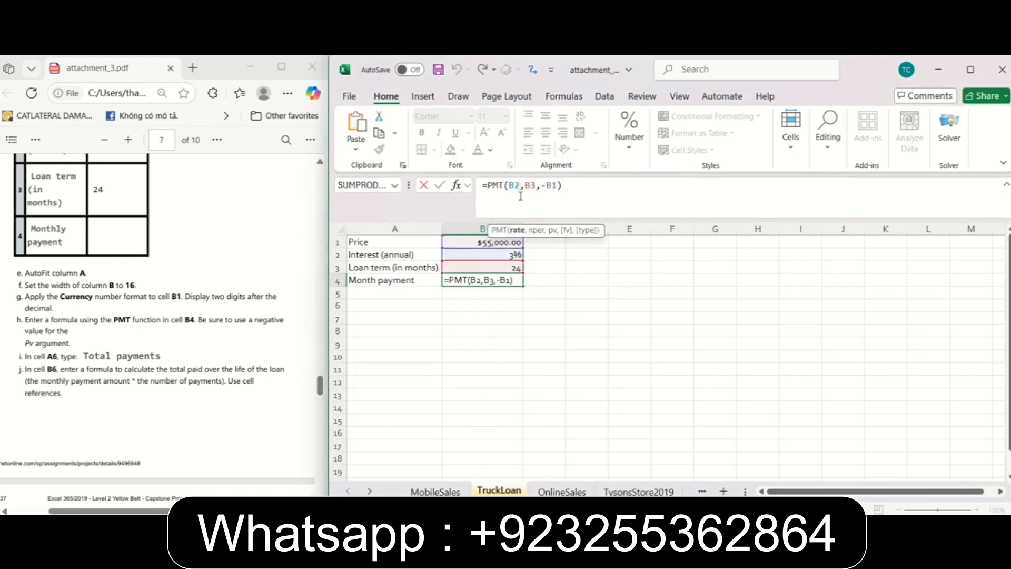
{"action": "key", "text": "Return"}
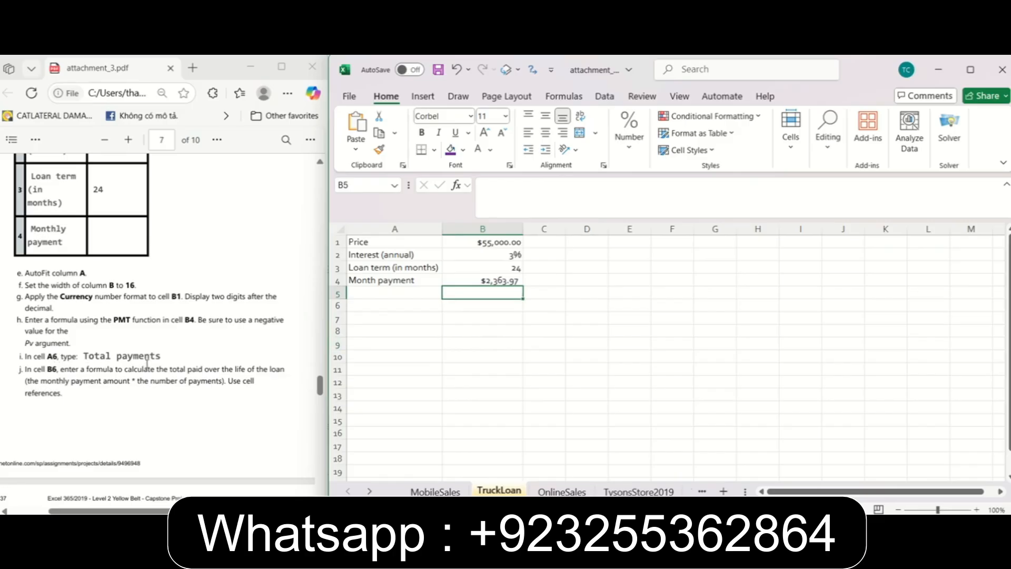
Following instruction 14i, enter the label "Total payments" in cell A6.
{"action": "left_click", "coordinate": [378, 308]}
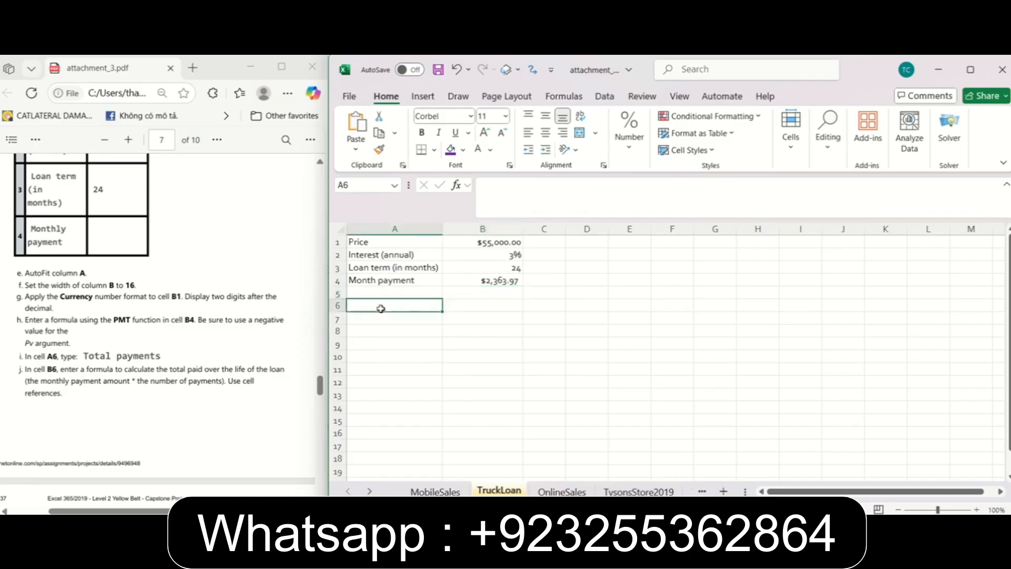
{"action": "type", "text": "Total payements"}
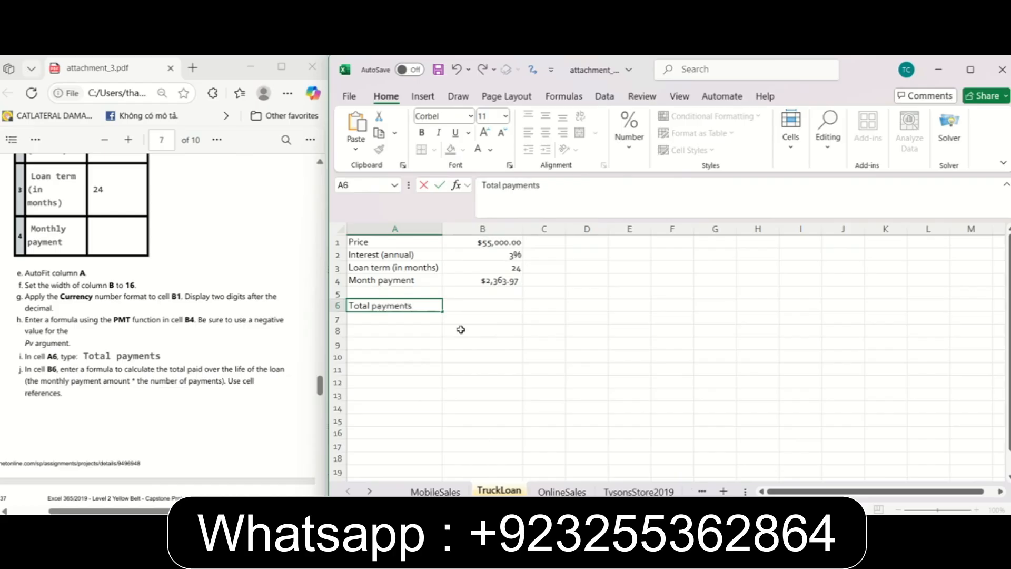
{"action": "left_click", "coordinate": [528, 345]}
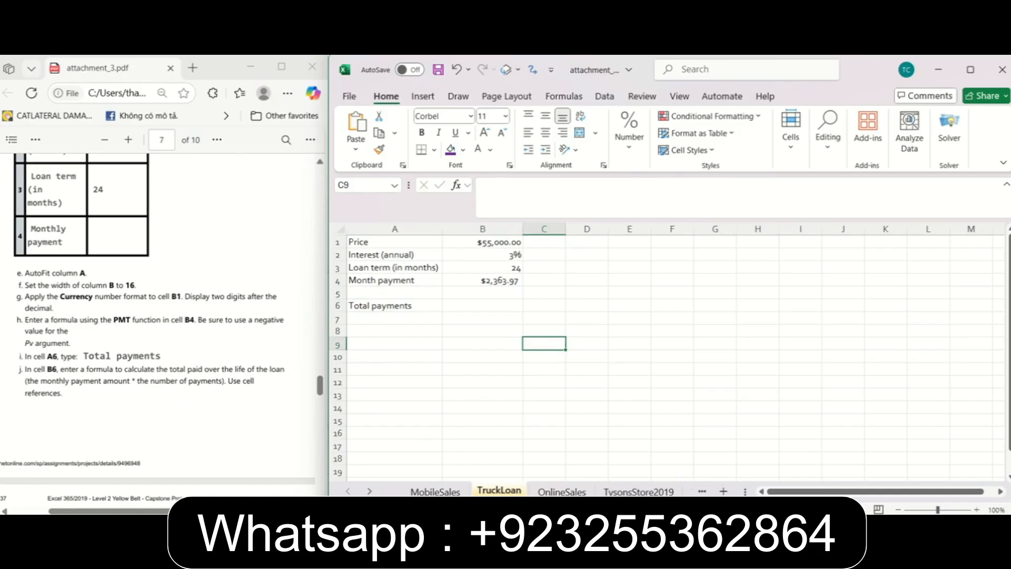
Following instruction 14j, calculate the total paid over the loan's life in cell B6 with the formula =B4*B3.
{"action": "left_click", "coordinate": [470, 303]}
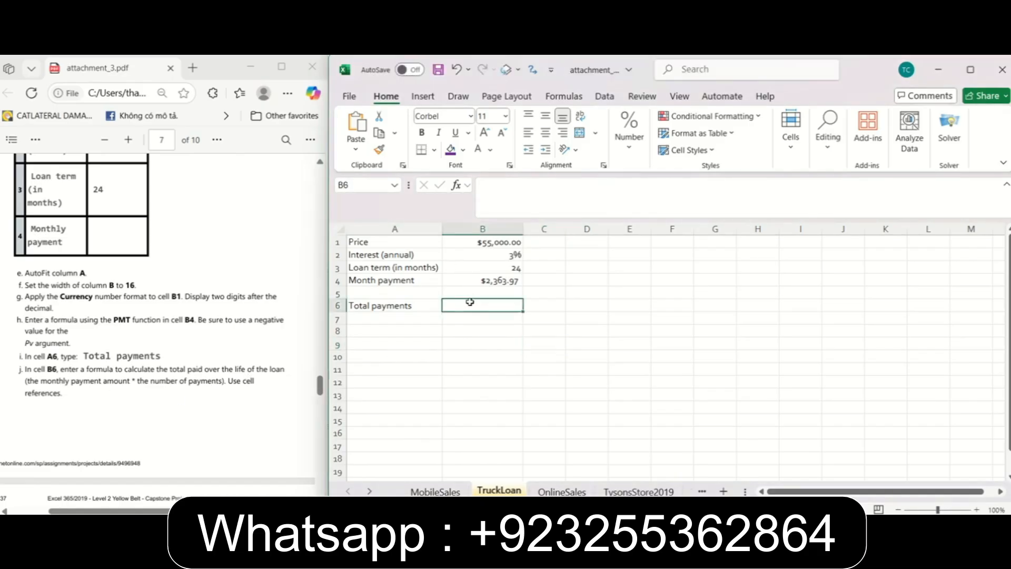
{"action": "type", "text": "="}
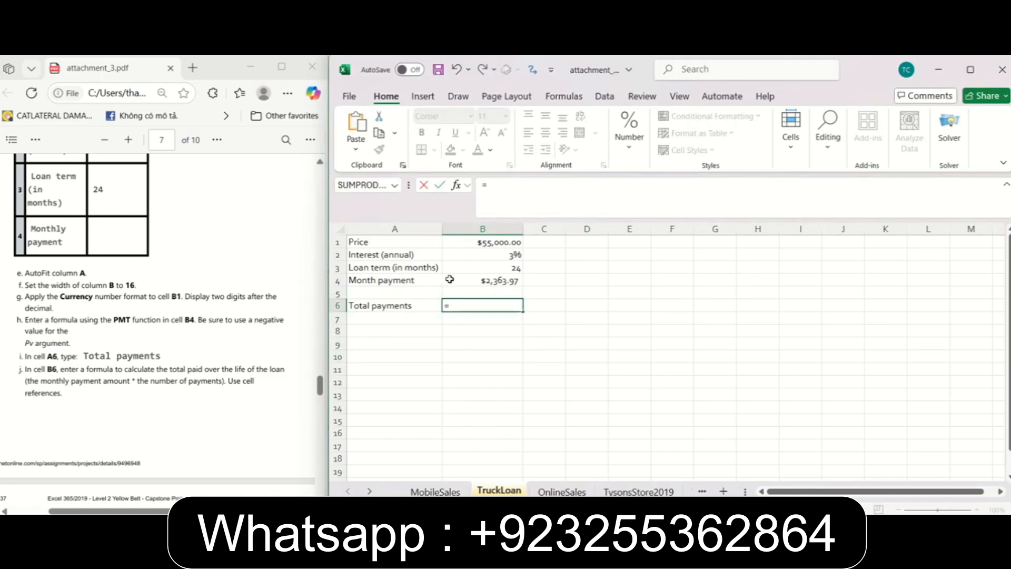
{"action": "left_click", "coordinate": [471, 283]}
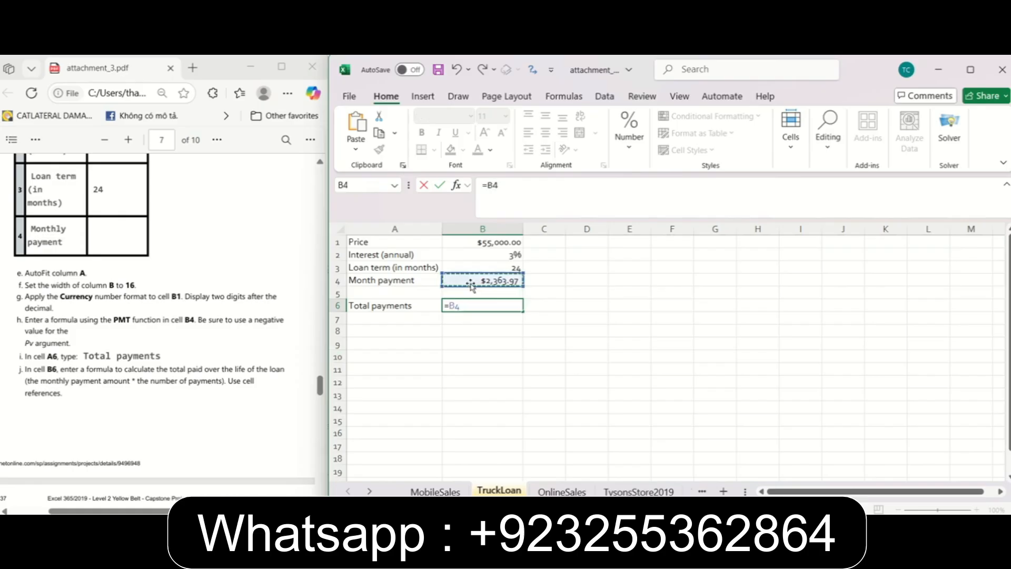
{"action": "type", "text": "*"}
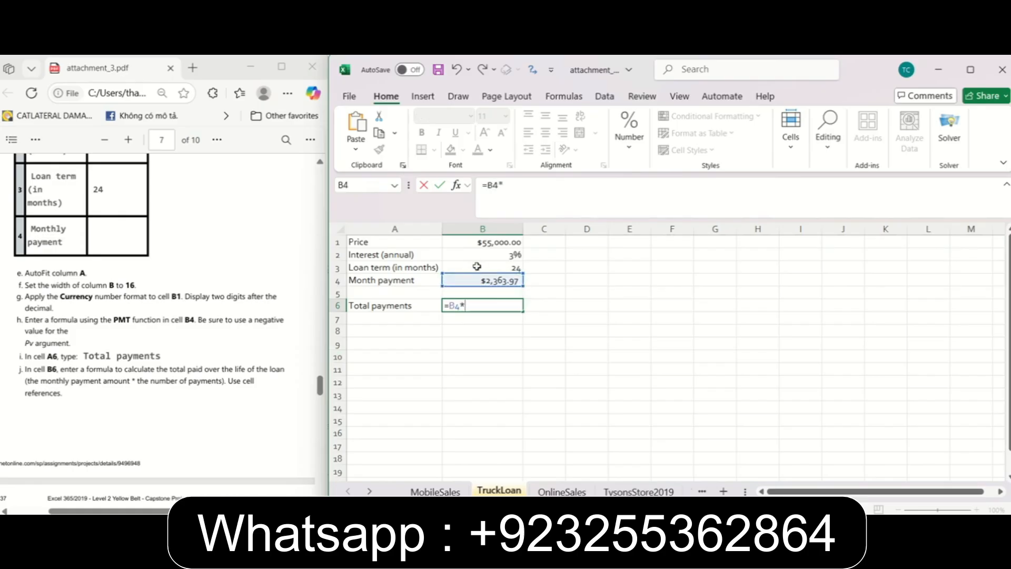
{"action": "left_click", "coordinate": [476, 267]}
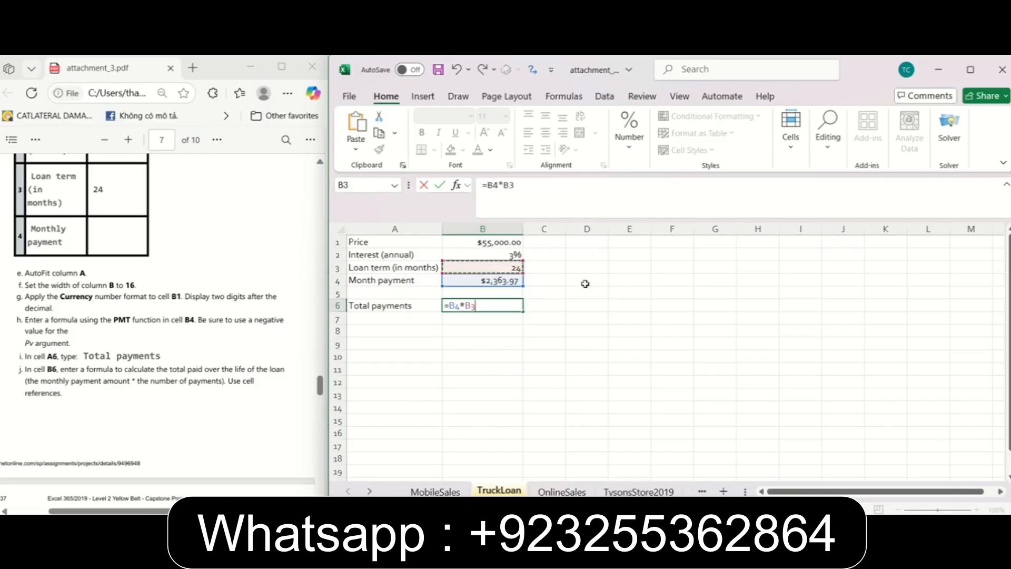
{"action": "key", "text": "Return"}
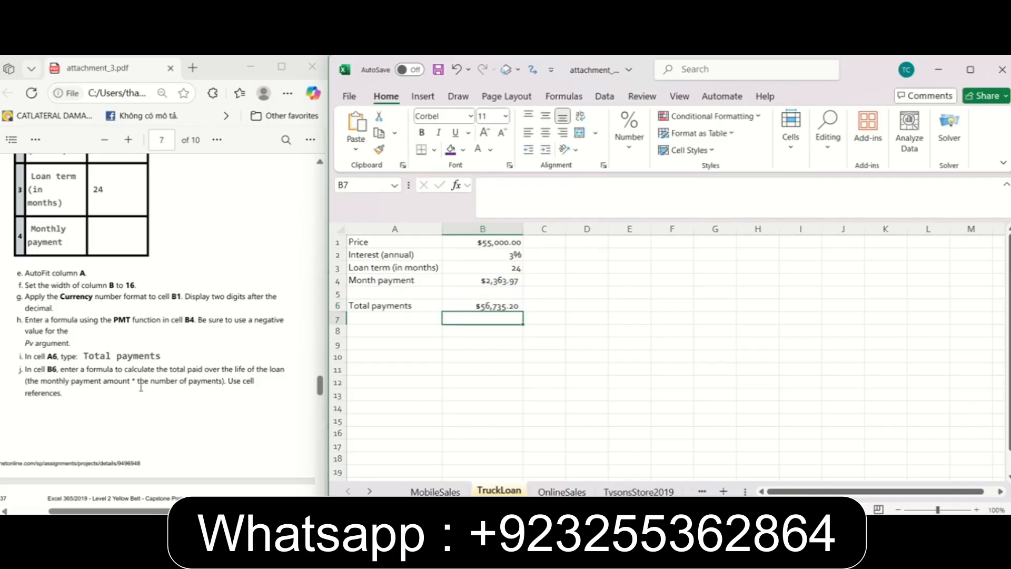
Following instruction 14k on the PDF's next page, enter the label "Interest paid" in cell A7.
{"action": "scroll", "coordinate": [157, 381], "scroll_direction": "down", "scroll_amount": 10}
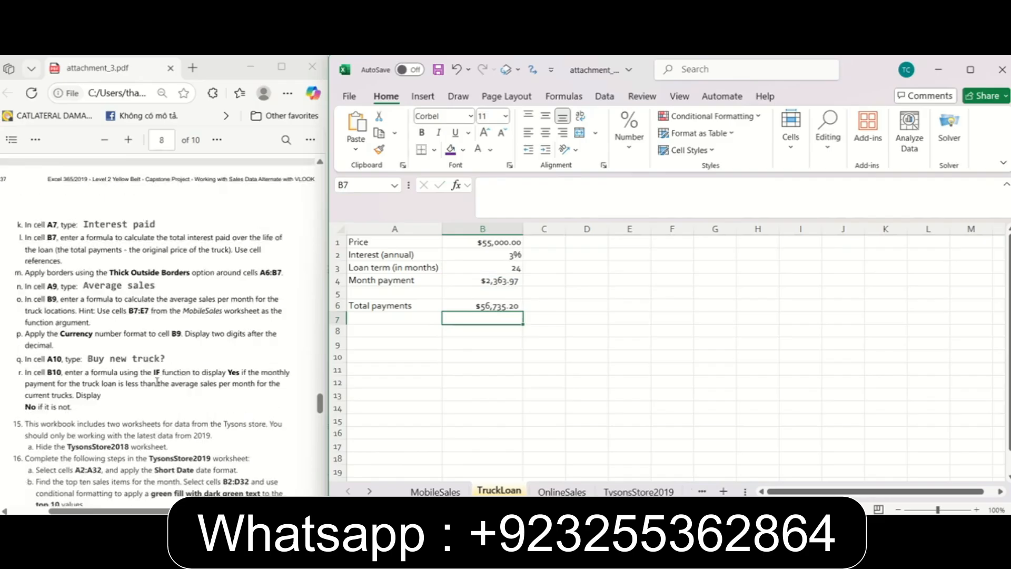
{"action": "scroll", "coordinate": [157, 381], "scroll_direction": "up", "scroll_amount": 1}
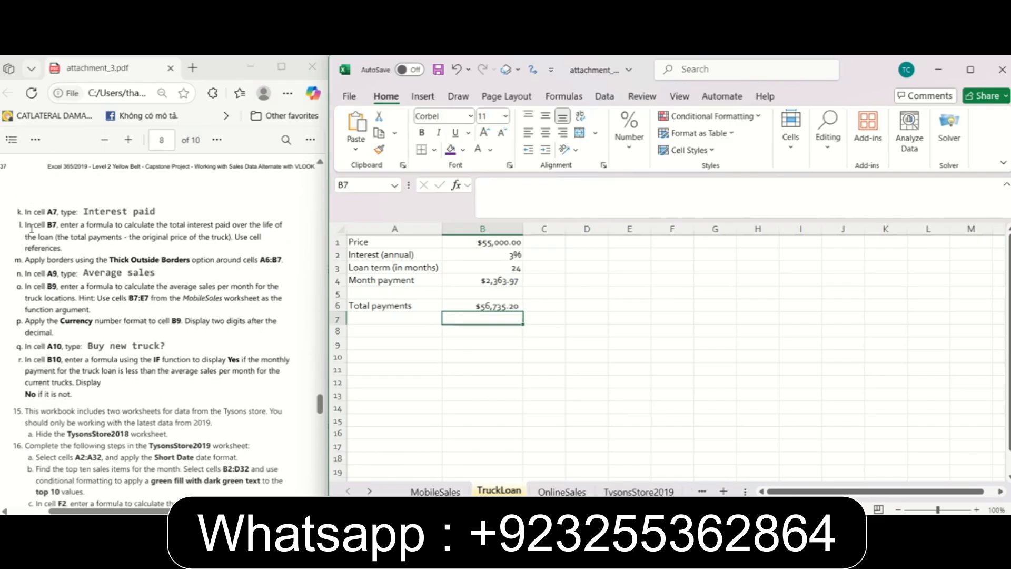
{"action": "left_click", "coordinate": [383, 320]}
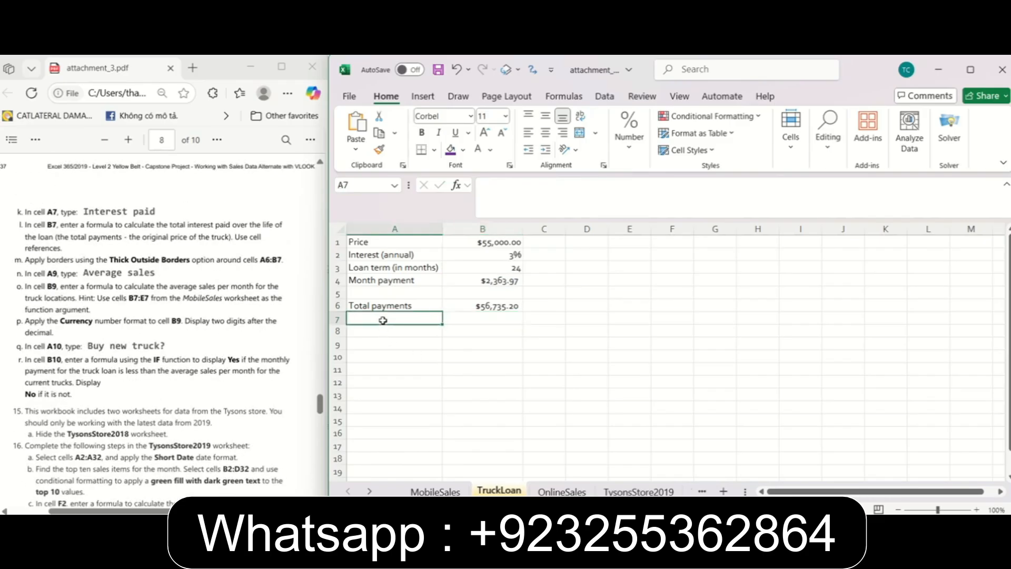
{"action": "type", "text": "Int"}
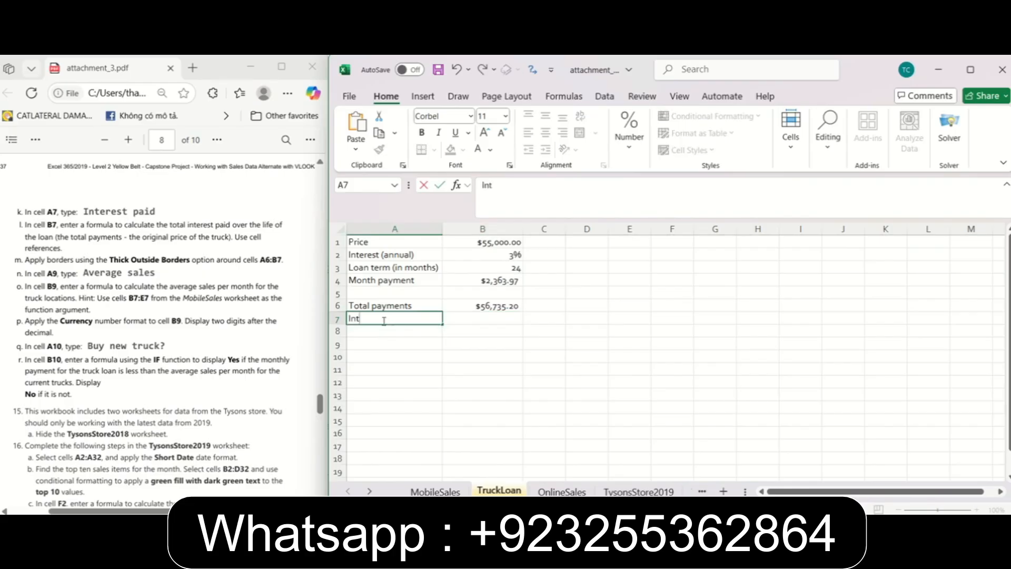
{"action": "type", "text": "erest paid"}
{"action": "key", "text": "Tab"}
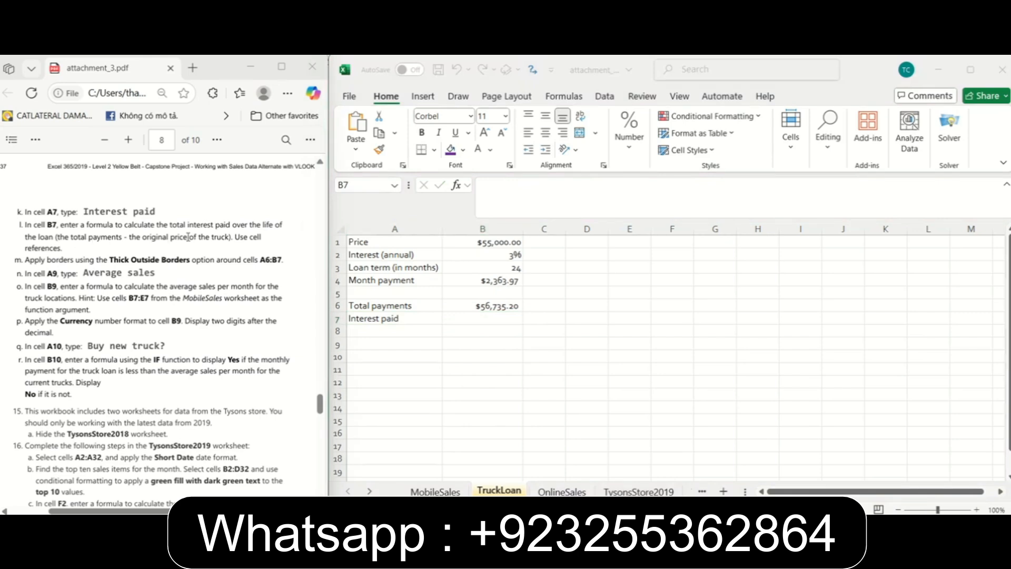
Following instruction 14l, calculate the total interest paid in cell B7 with the formula =B6-B1.
{"action": "left_click", "coordinate": [480, 319]}
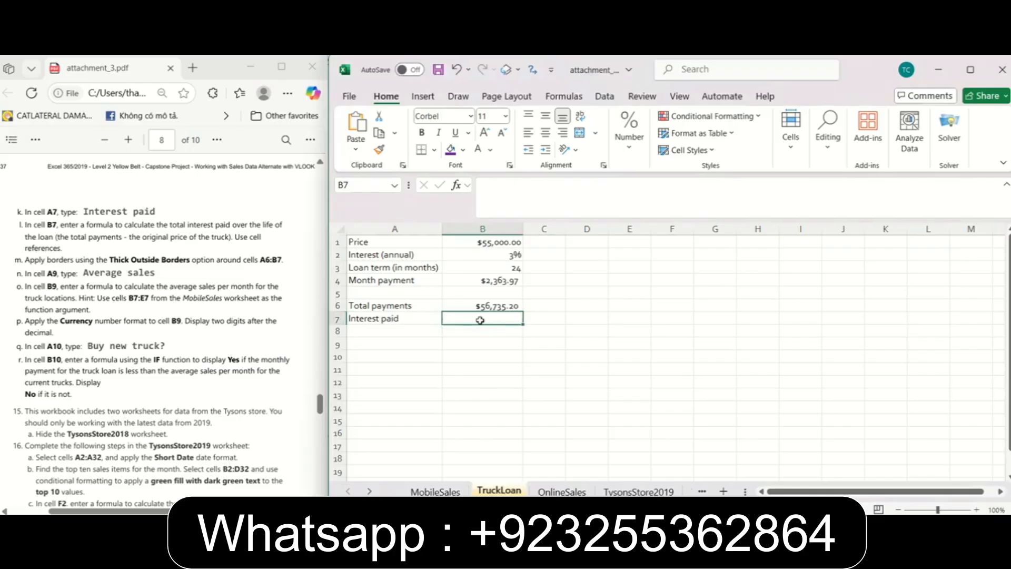
{"action": "type", "text": "="}
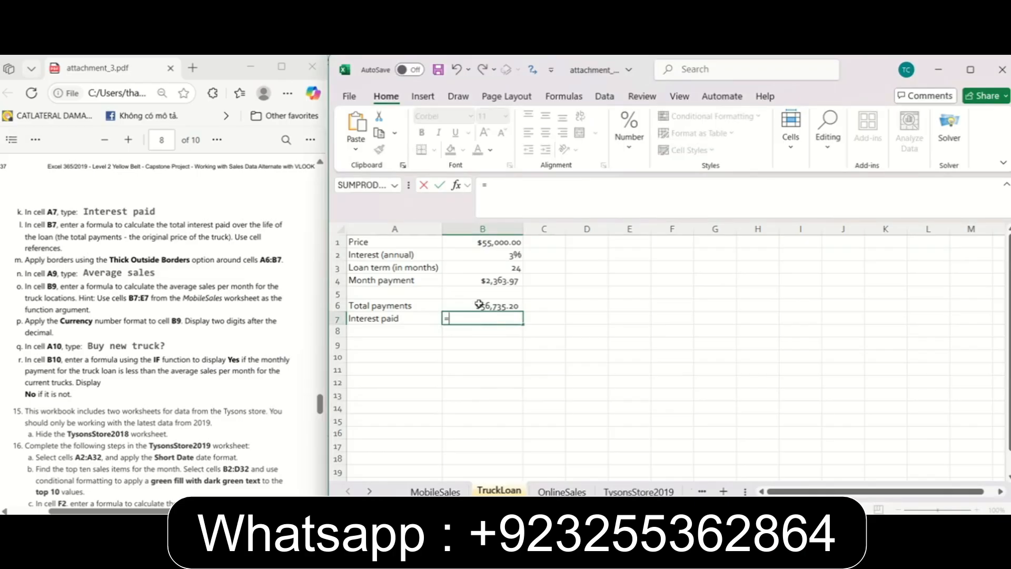
{"action": "left_click", "coordinate": [480, 306]}
{"action": "type", "text": "-"}
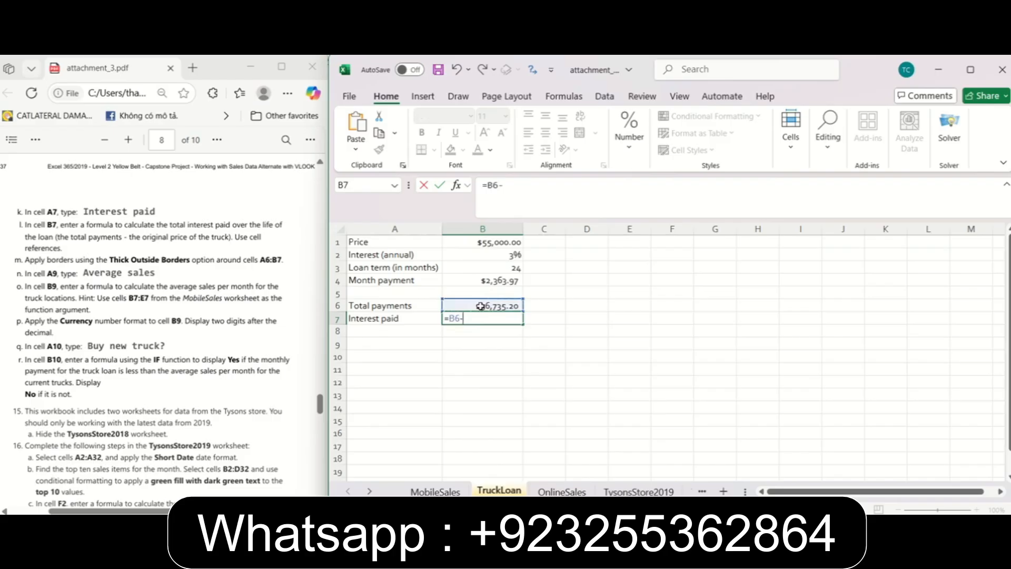
{"action": "left_click", "coordinate": [474, 248]}
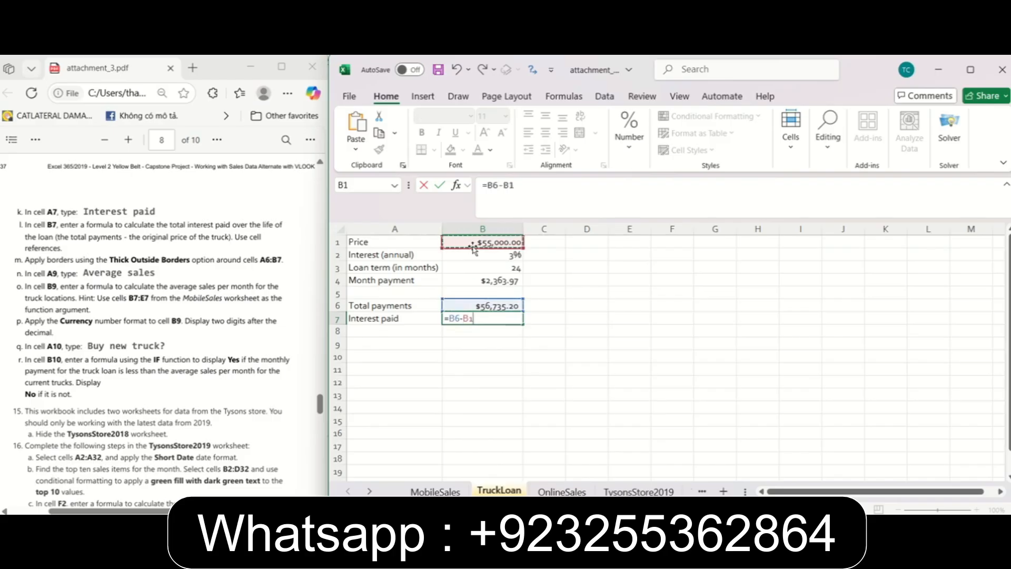
{"action": "key", "text": "Return"}
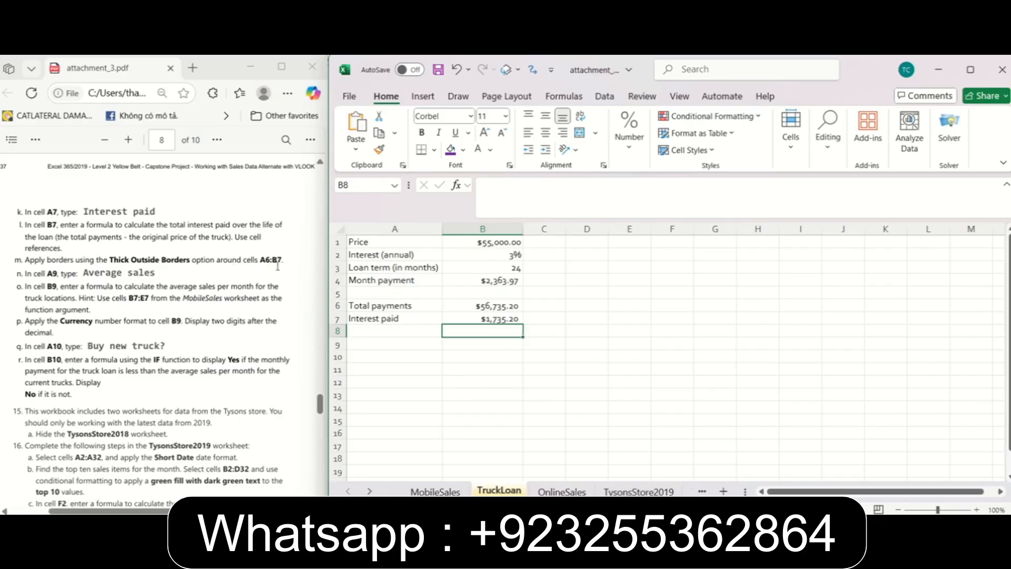
Following instruction 14m, apply Thick Outside Borders around cells A6:B7.
{"action": "left_click", "coordinate": [387, 319]}
{"action": "left_click", "coordinate": [390, 307]}
{"action": "left_click_drag", "start_coordinate": [390, 307], "coordinate": [497, 319]}
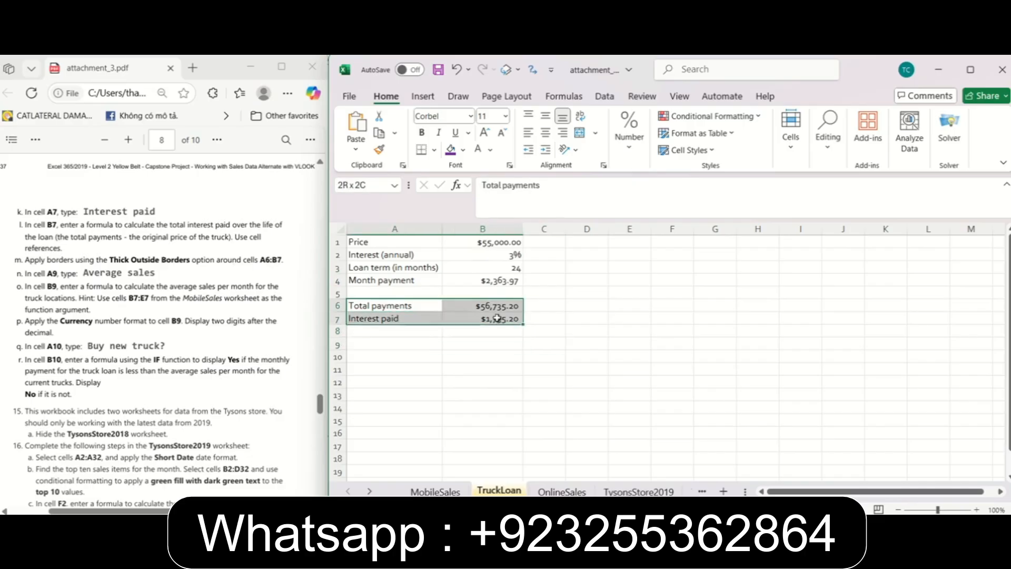
{"action": "left_click", "coordinate": [435, 150]}
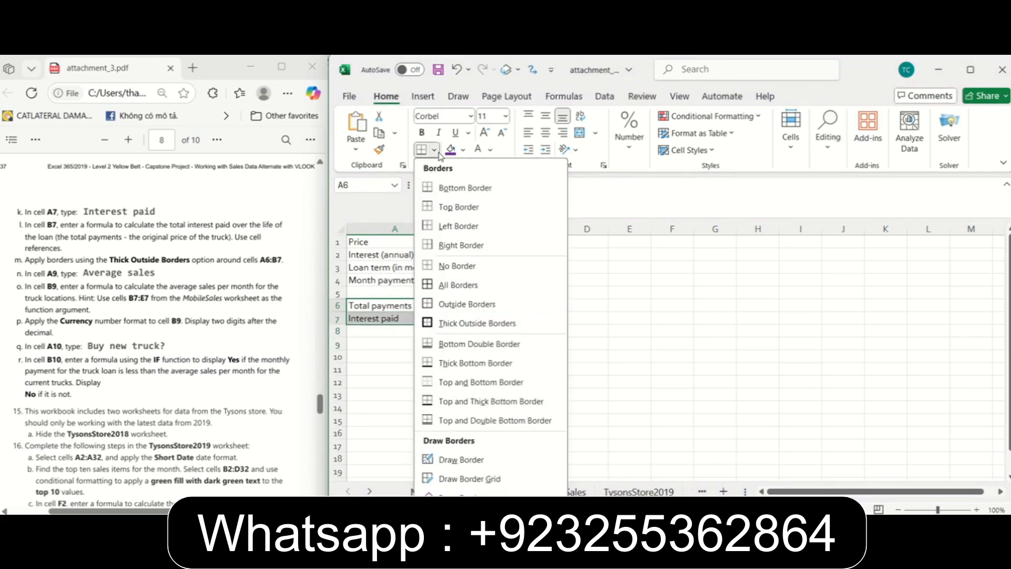
{"action": "left_click", "coordinate": [482, 323]}
{"action": "left_click", "coordinate": [658, 332]}
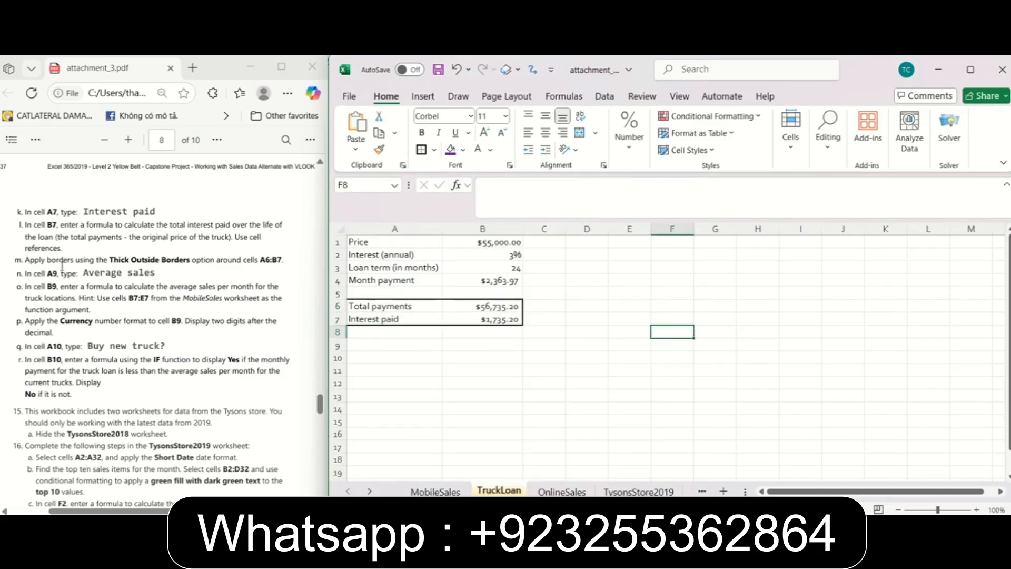
Following instruction 14n, enter the label "Average sales" in cell A9 of the TruckLoan worksheet.
{"action": "left_click", "coordinate": [51, 299]}
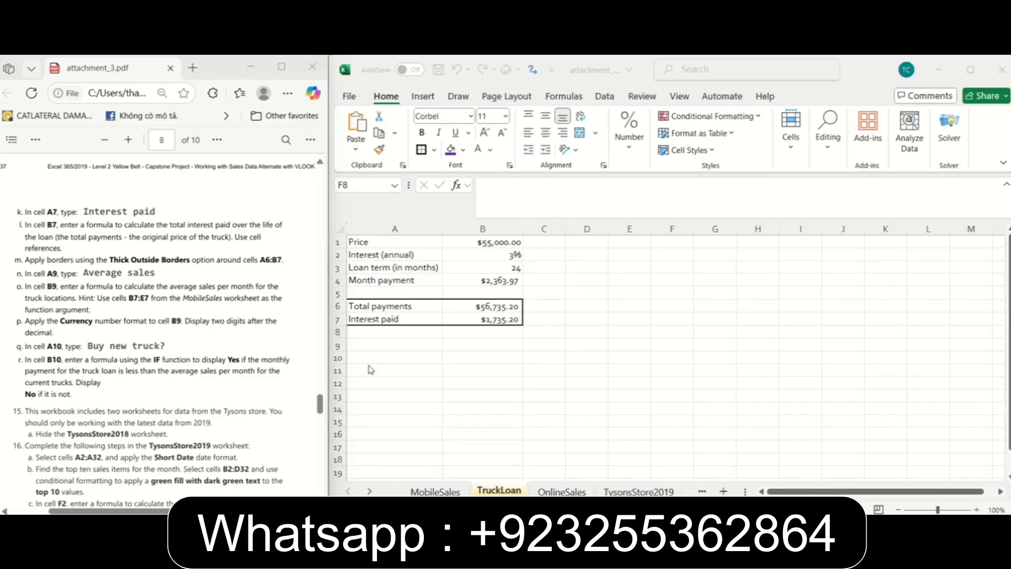
{"action": "left_click", "coordinate": [391, 348]}
{"action": "type", "text": "a"}
{"action": "key", "text": "BackSpace"}
{"action": "type", "text": "Average sales"}
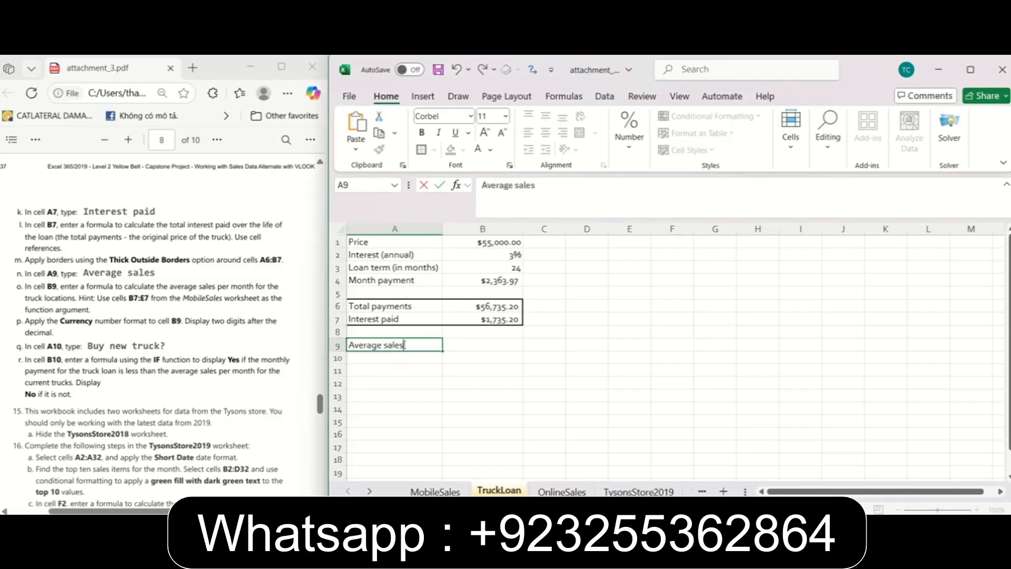
Following instruction 14o, calculate the average monthly truck sales in cell B9 with the formula =AVERAGE(MobileSales!$B$7:$E$7).
{"action": "left_click", "coordinate": [467, 343]}
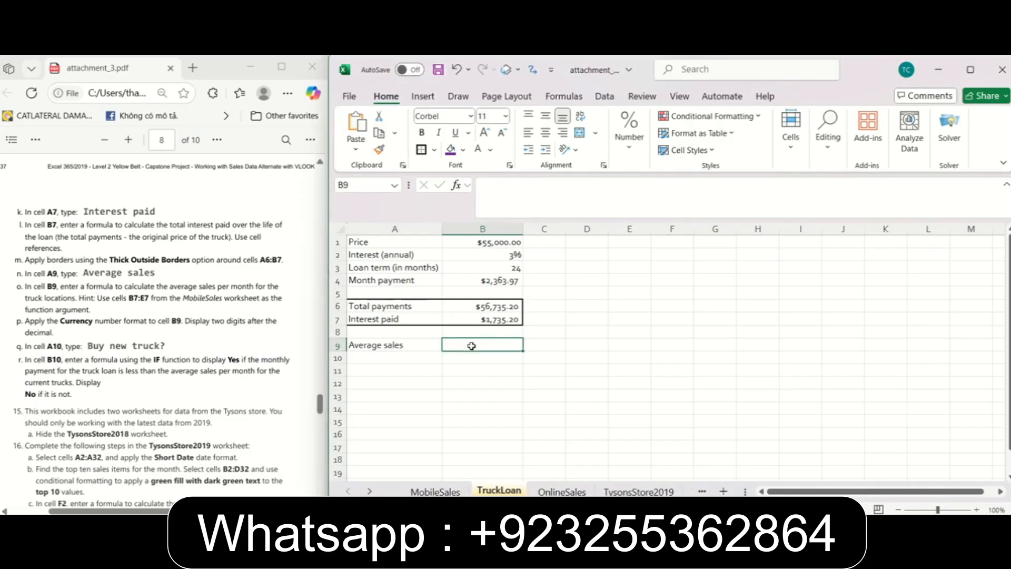
{"action": "type", "text": "=Average"}
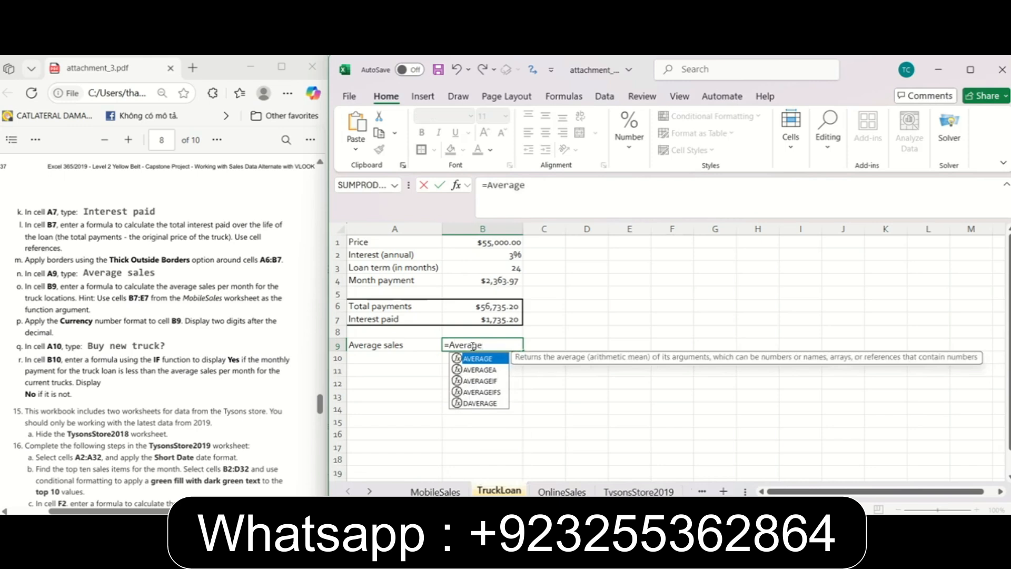
{"action": "type", "text": "("}
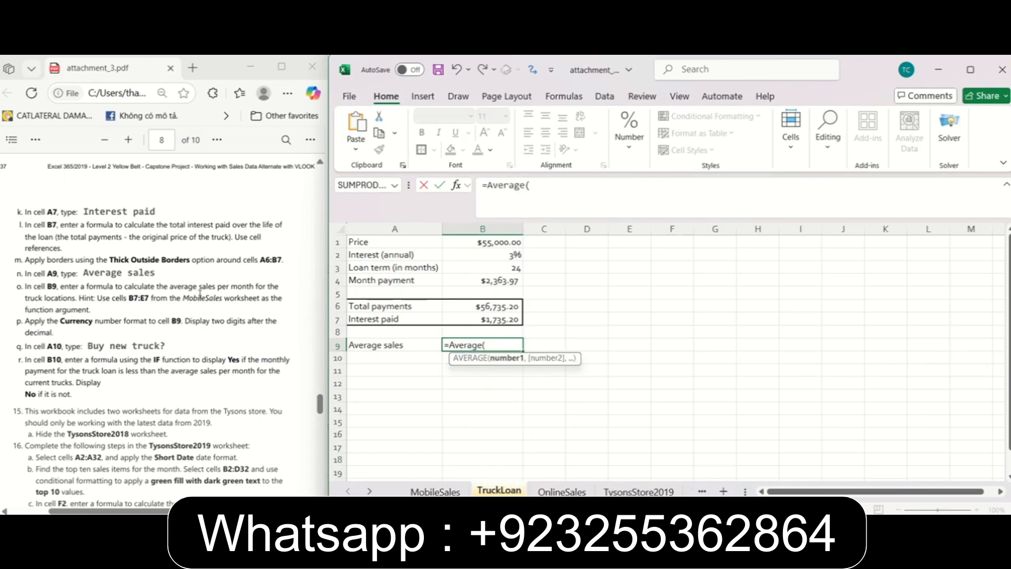
{"action": "left_click", "coordinate": [434, 491]}
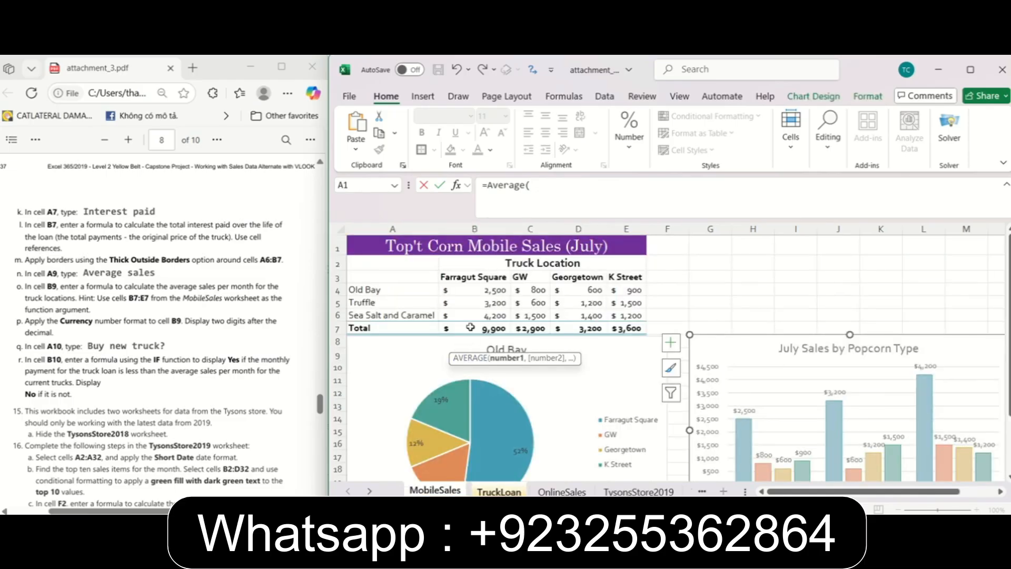
{"action": "left_click_drag", "start_coordinate": [470, 327], "coordinate": [624, 326]}
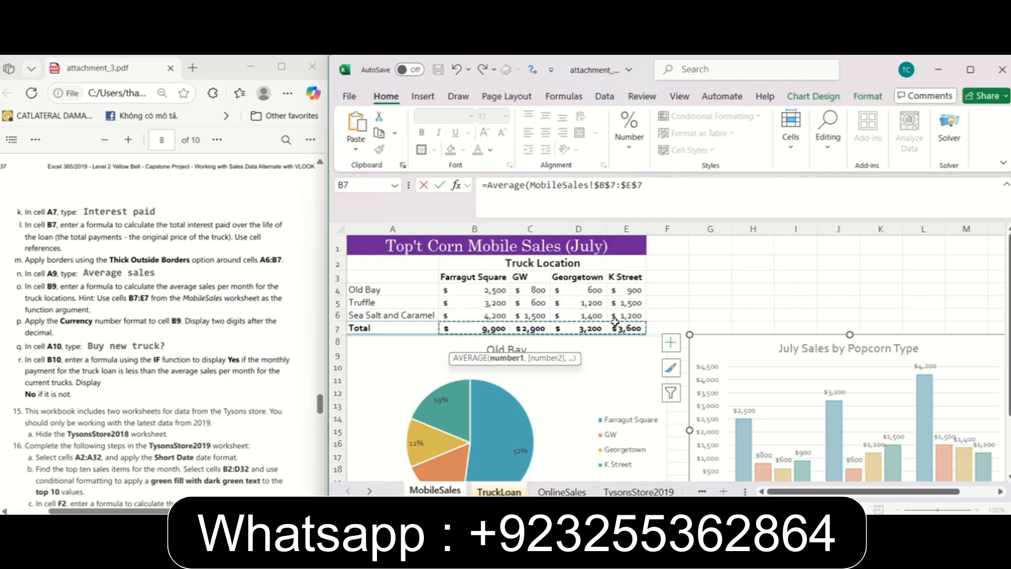
{"action": "left_click", "coordinate": [662, 193]}
{"action": "type", "text": ")"}
{"action": "key", "text": "Return"}
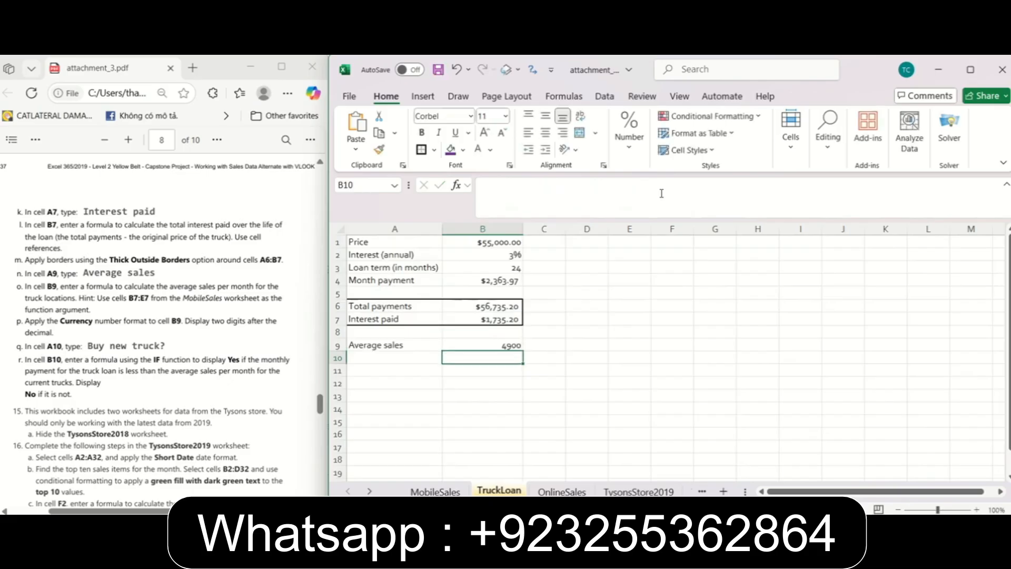
Following instruction 14p, apply the Currency number format with two decimals to cell B9.
{"action": "left_click", "coordinate": [524, 341]}
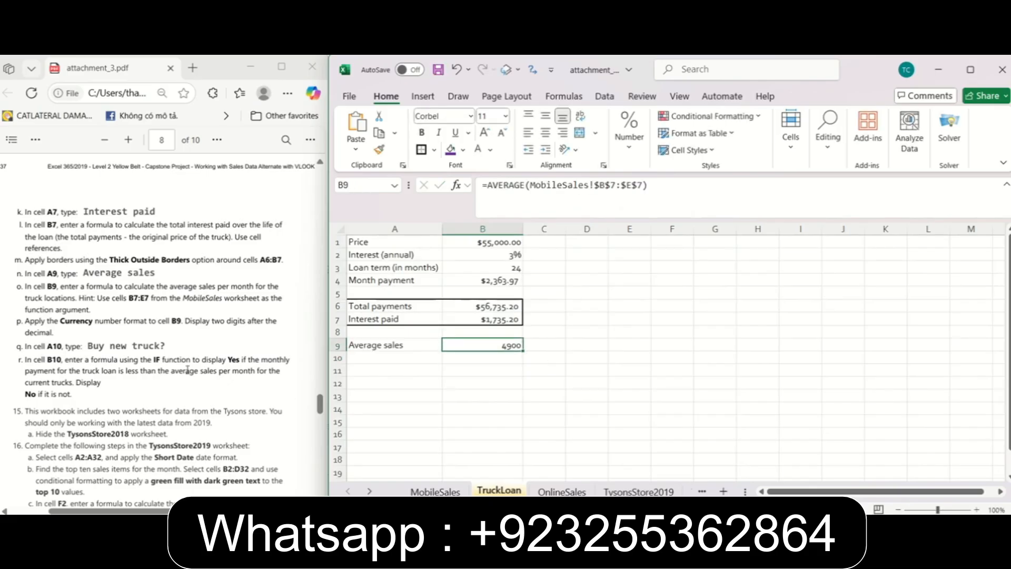
{"action": "key", "text": "ctrl+1"}
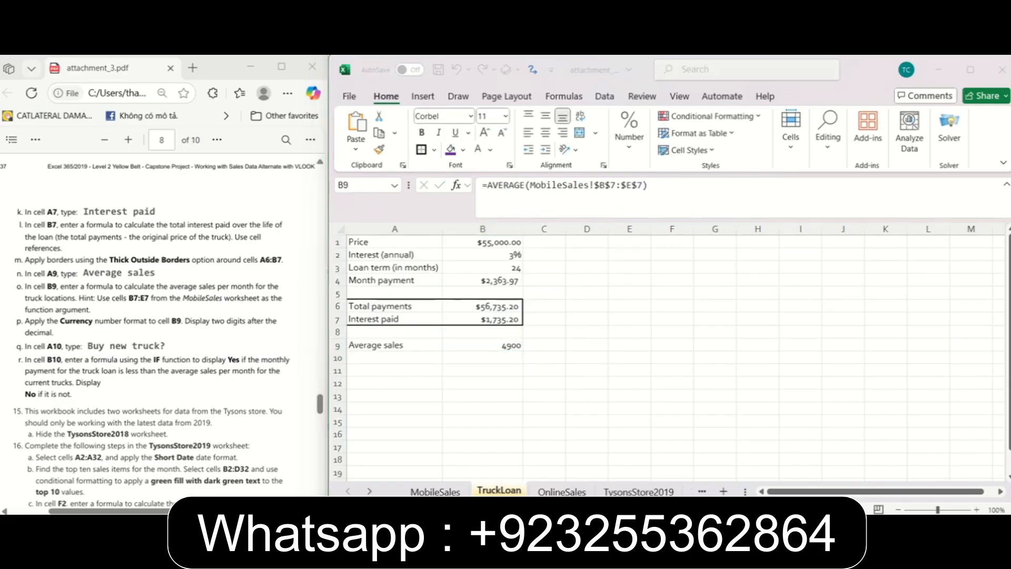
{"action": "scroll", "coordinate": [77, 170], "scroll_direction": "down", "scroll_amount": 3}
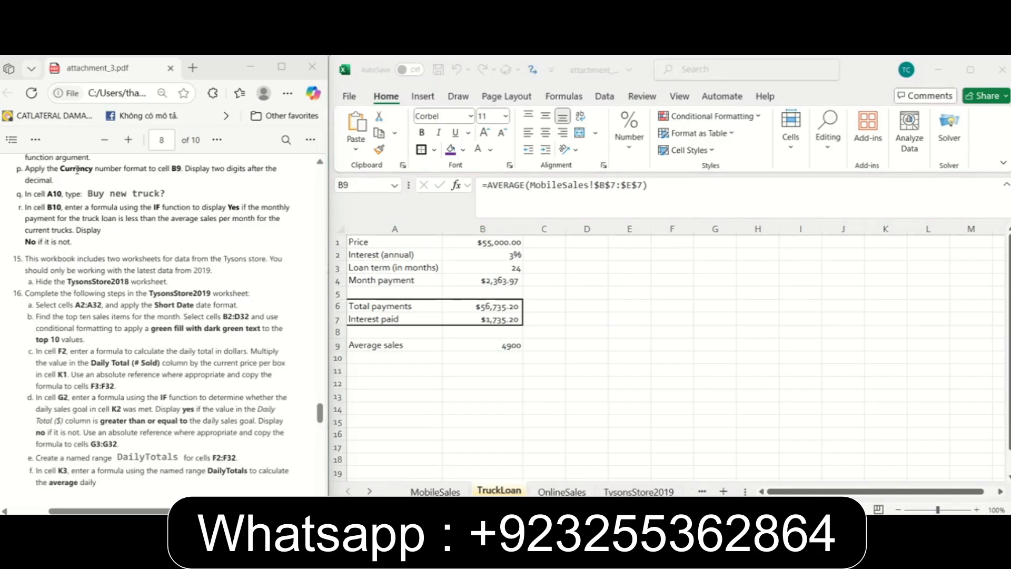
{"action": "left_click", "coordinate": [520, 349]}
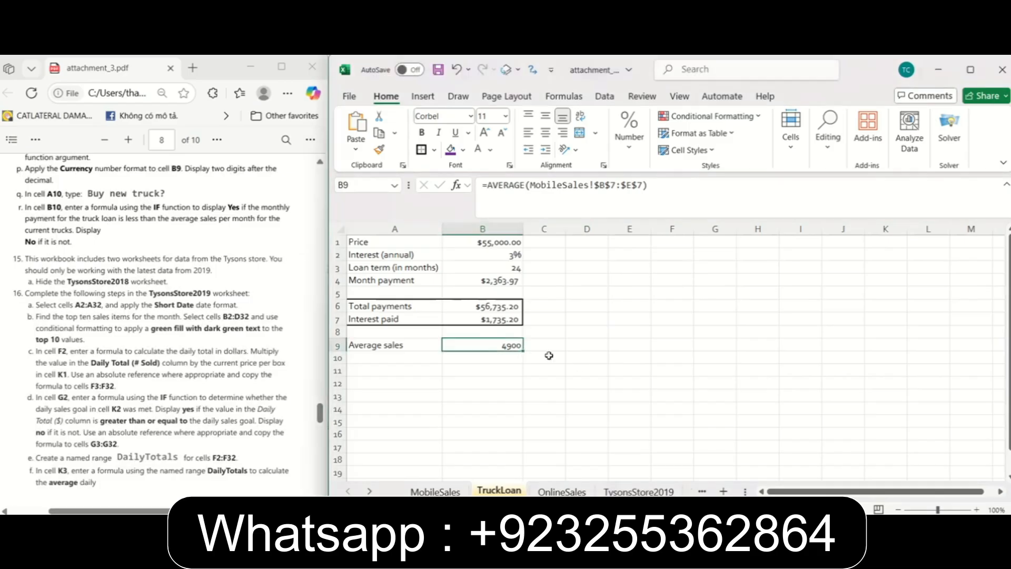
{"action": "left_click", "coordinate": [627, 136]}
{"action": "left_click", "coordinate": [705, 185]}
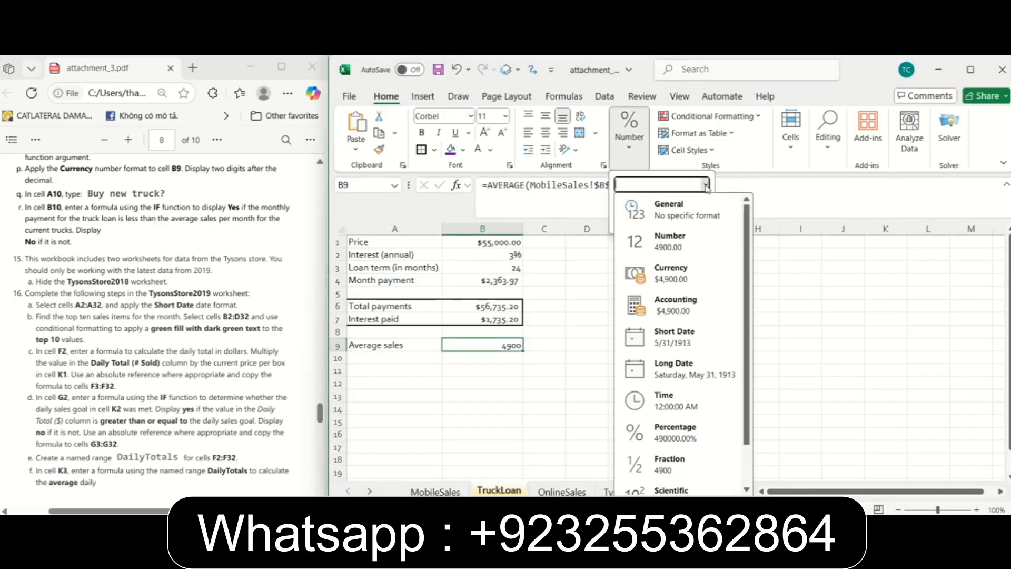
{"action": "left_click", "coordinate": [687, 285]}
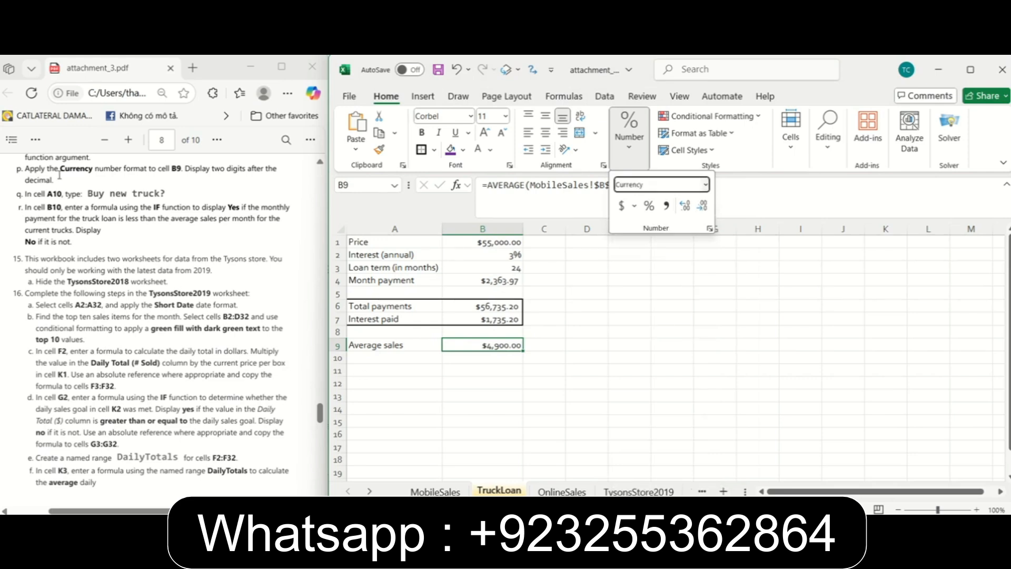
Following instruction 14q, enter the label "Buy new truck?" in cell A10.
{"action": "left_click", "coordinate": [390, 357]}
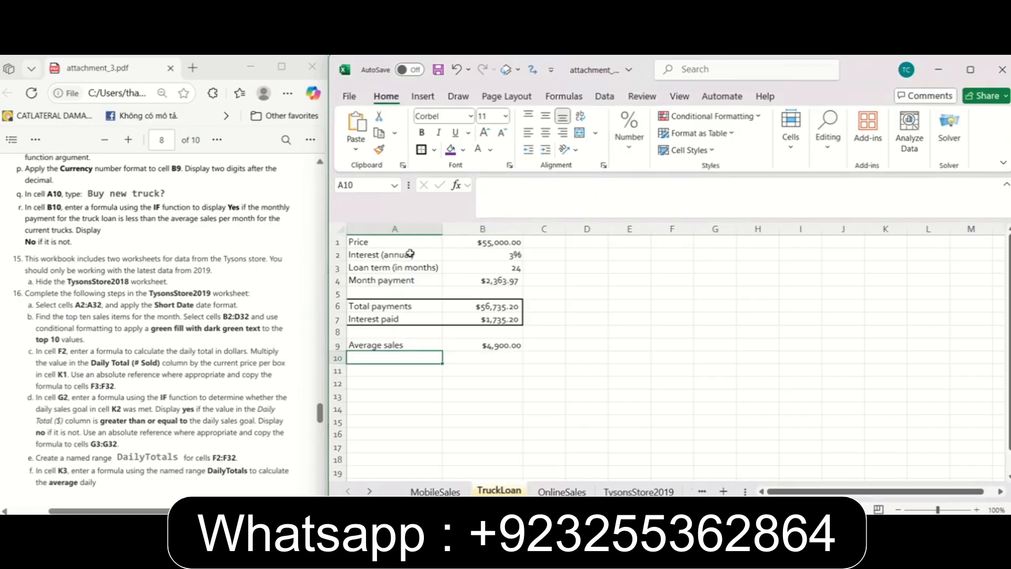
{"action": "type", "text": "Buy"}
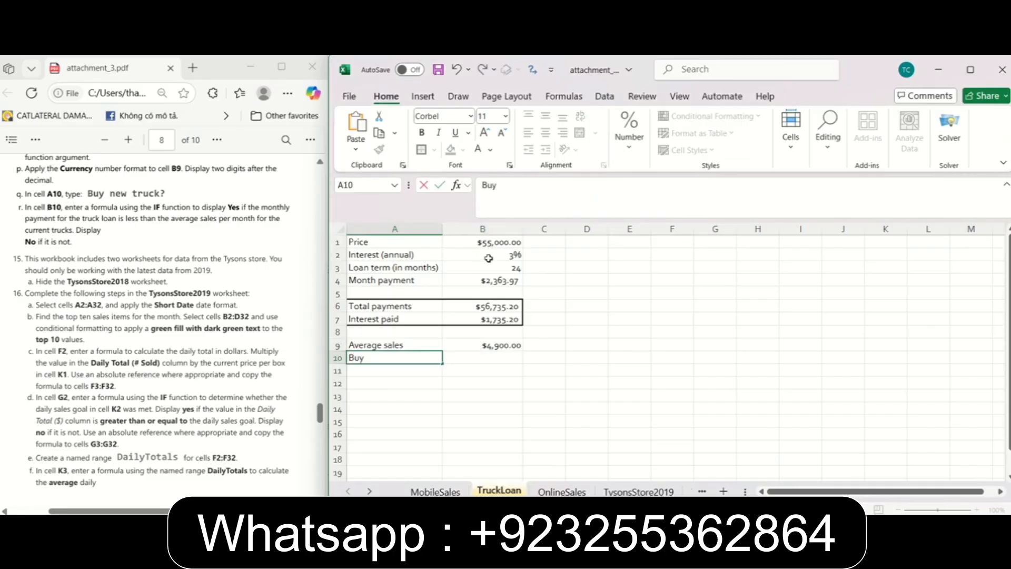
{"action": "type", "text": " new truck?"}
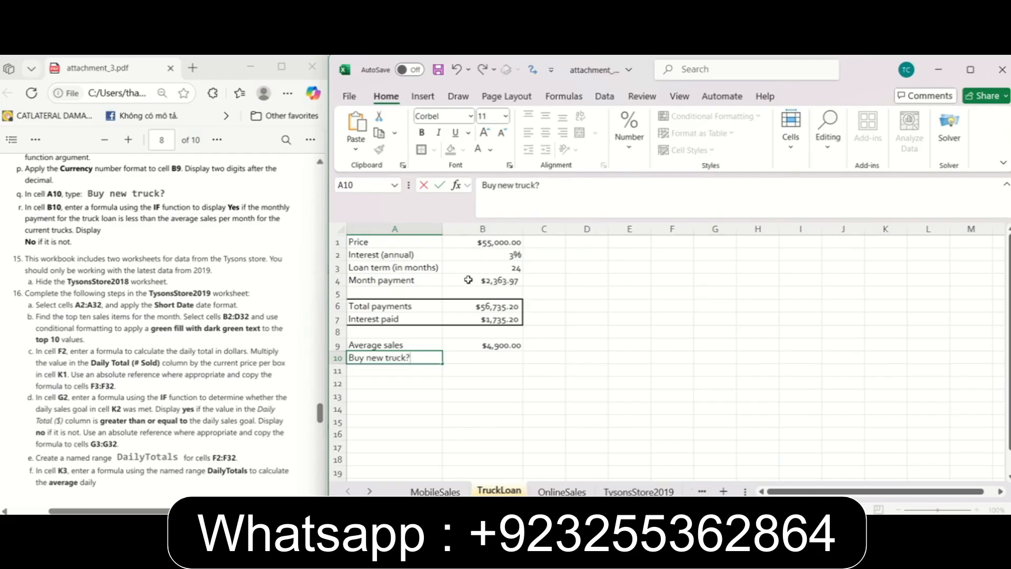
{"action": "key", "text": "Tab"}
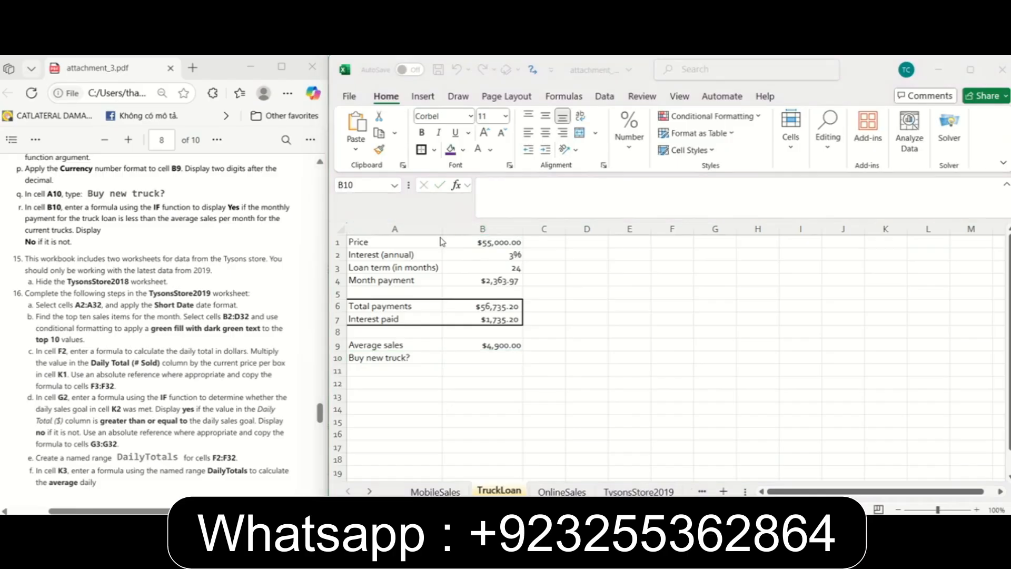
Following instruction 14r, enter the truck decision formula =IF(B4<B9,"Yes","No") in cell B10.
{"action": "type", "text": "=IF"}
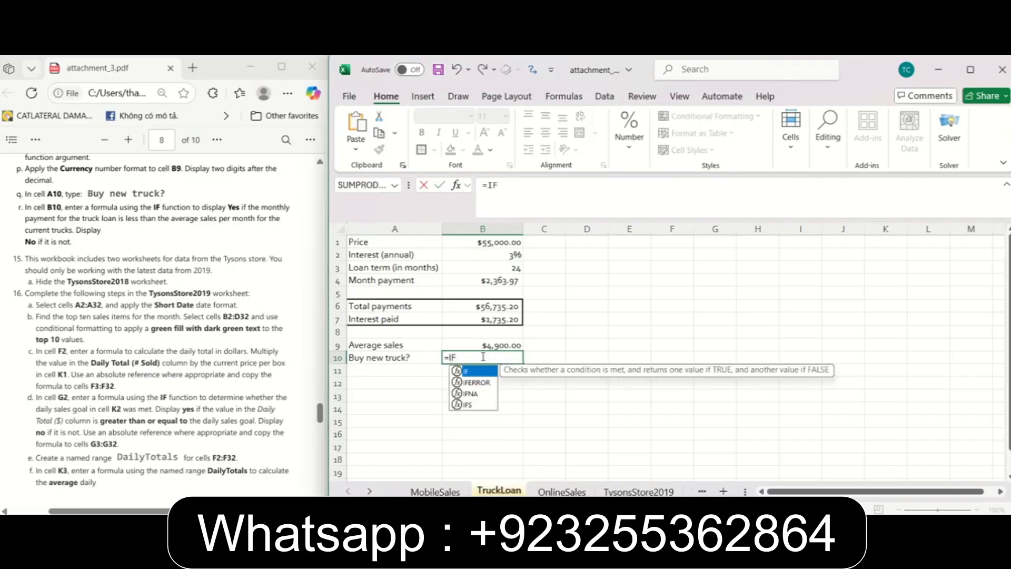
{"action": "type", "text": "("}
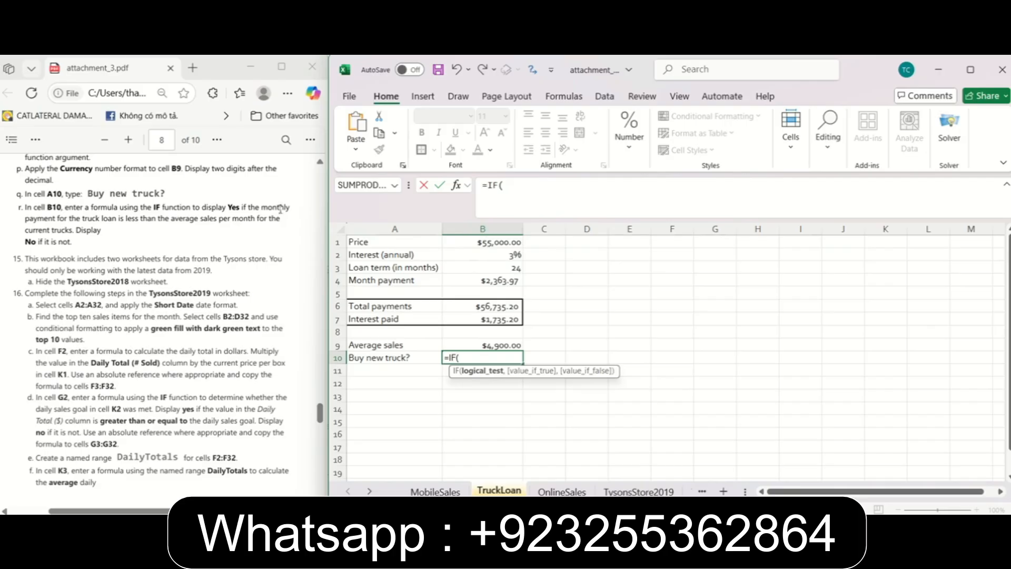
{"action": "left_click", "coordinate": [483, 281]}
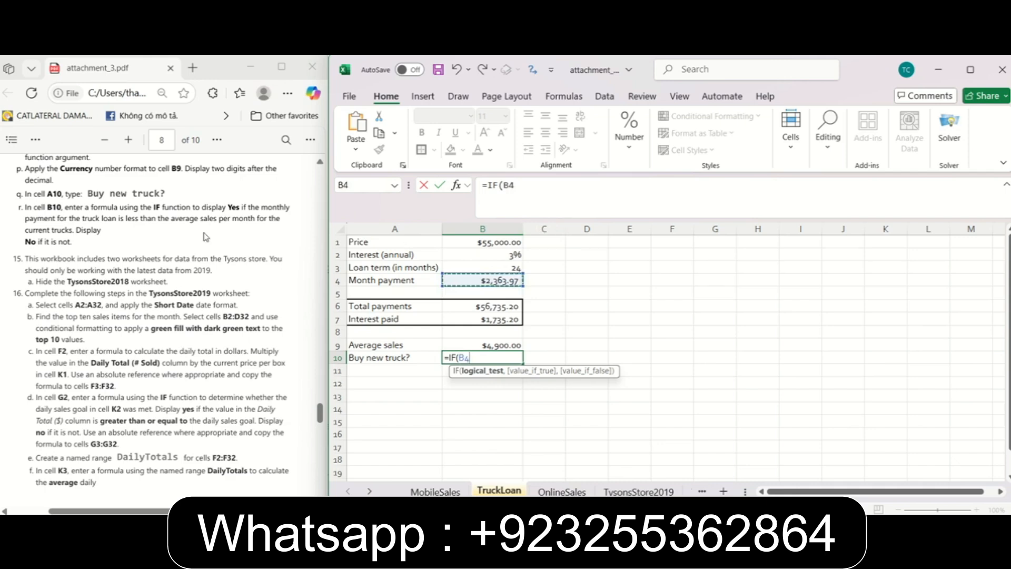
{"action": "type", "text": "<"}
{"action": "left_click", "coordinate": [462, 342]}
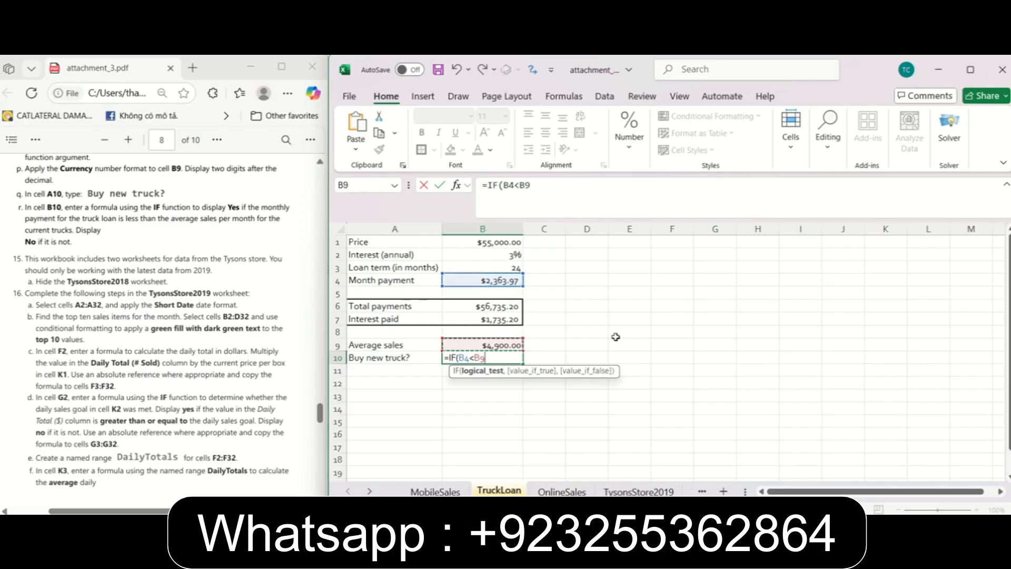
{"action": "type", "text": ","}
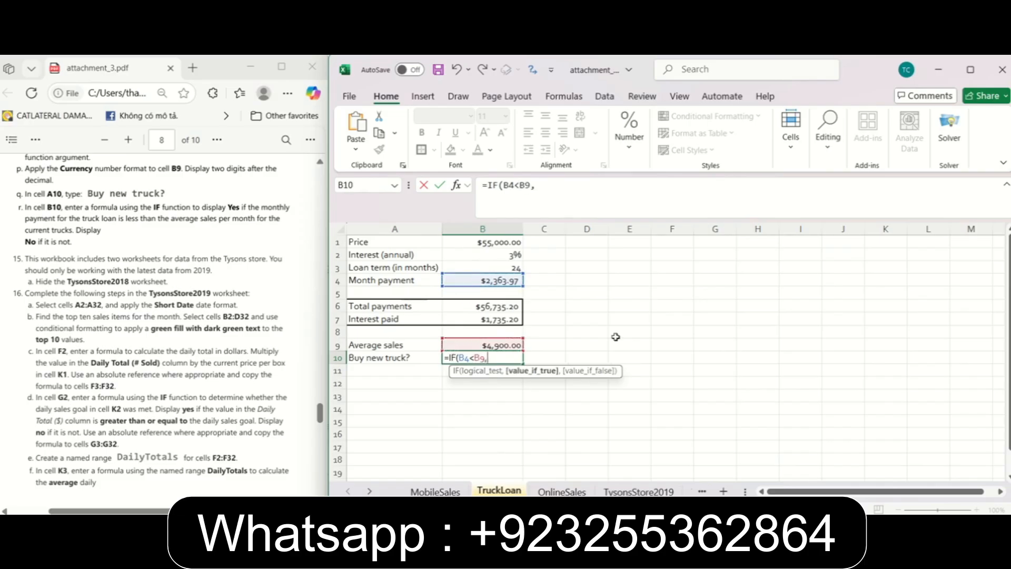
{"action": "type", "text": "\"Yes\","}
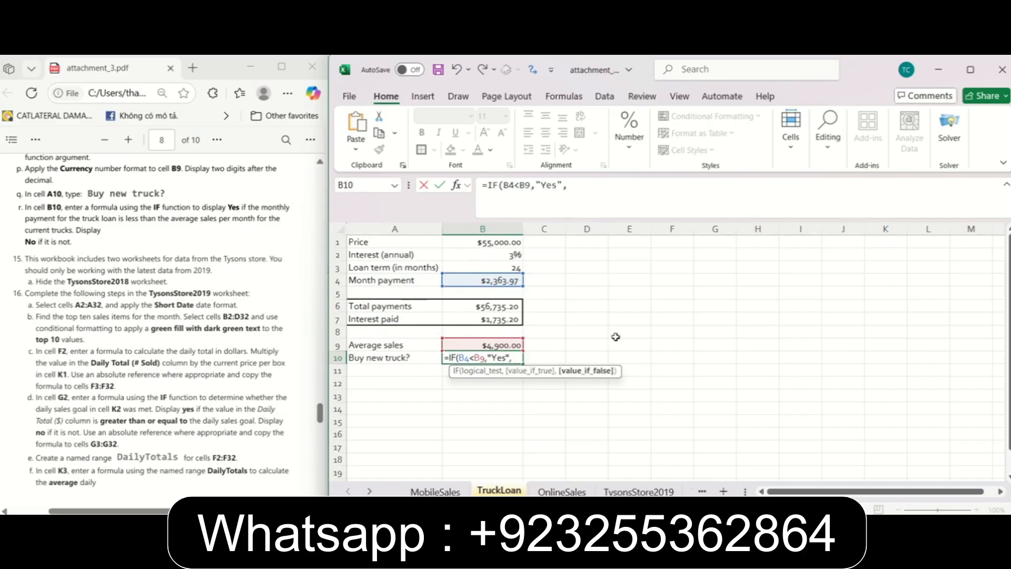
{"action": "type", "text": "\"No\")"}
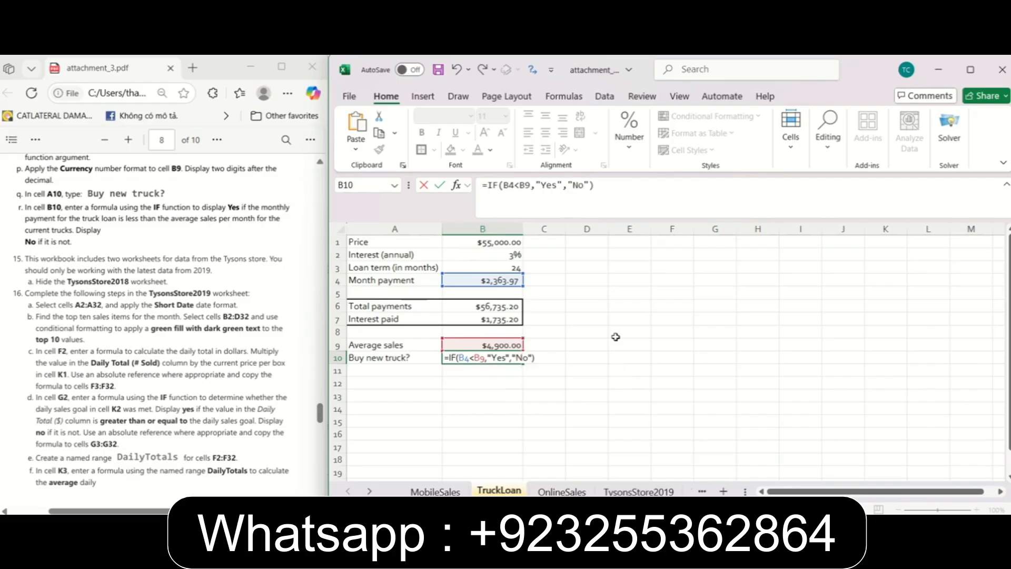
{"action": "left_click", "coordinate": [490, 358]}
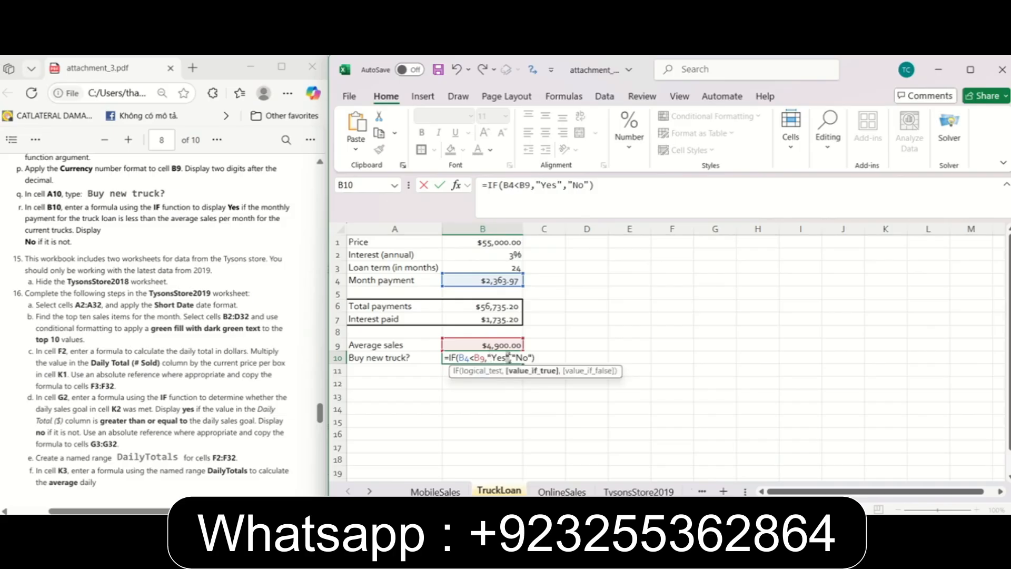
{"action": "left_click", "coordinate": [549, 360]}
{"action": "key", "text": "Return"}
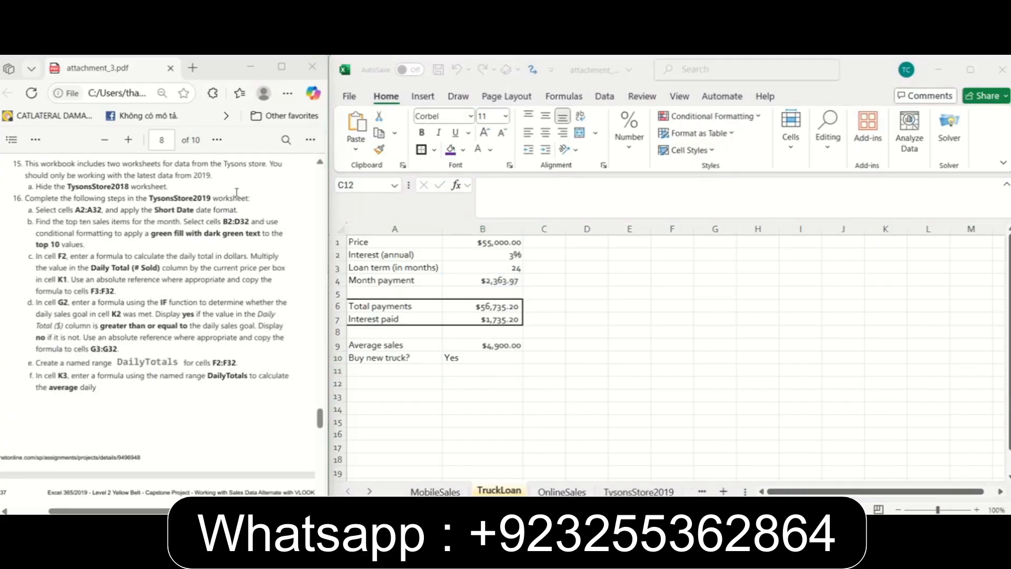
Following instruction 15a in the PDF, hide the TysonsStore2018 worksheet.
{"action": "left_click_drag", "start_coordinate": [37, 187], "coordinate": [166, 190]}
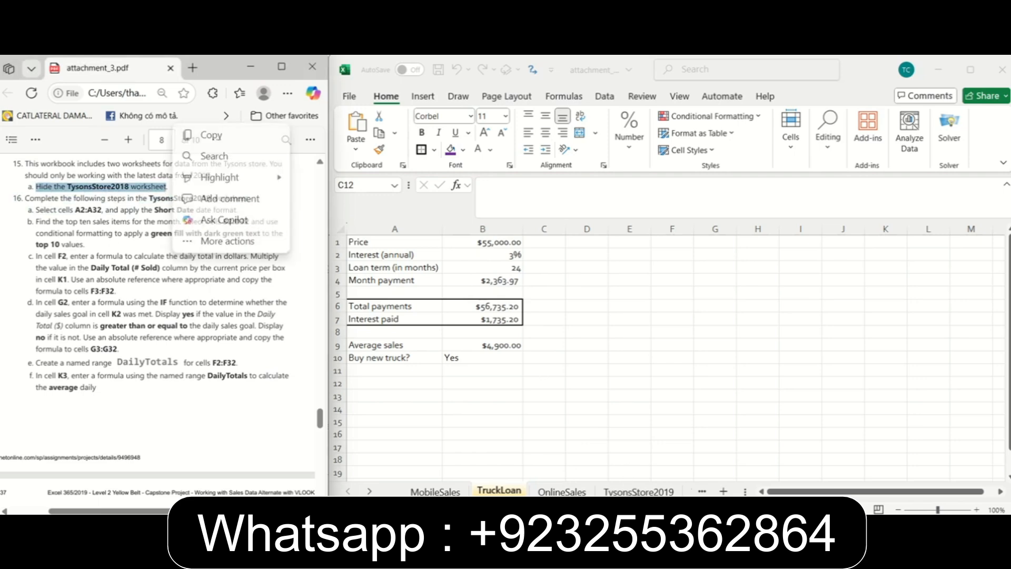
{"action": "left_click", "coordinate": [694, 491]}
{"action": "left_click", "coordinate": [693, 492]}
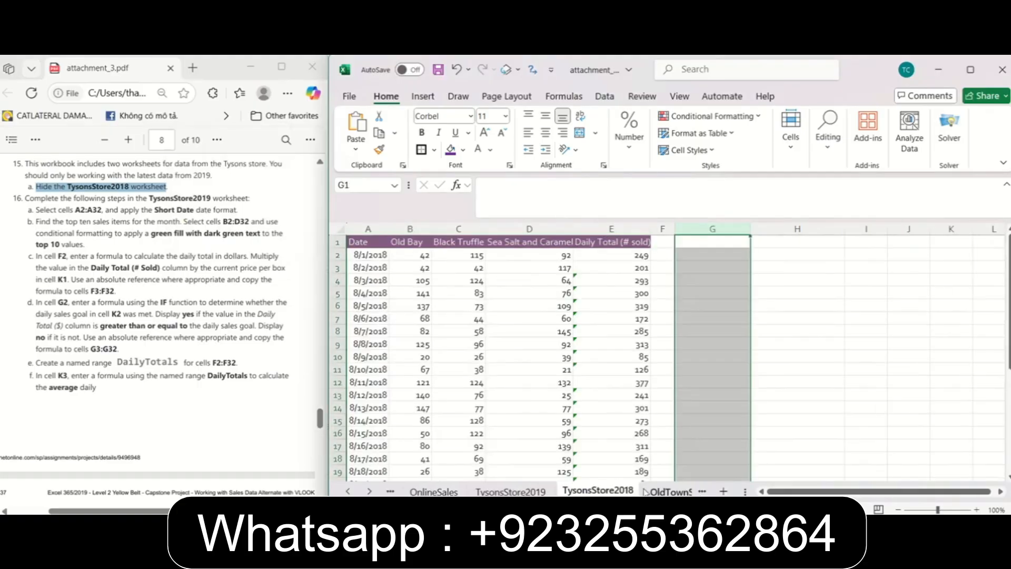
{"action": "right_click", "coordinate": [596, 491]}
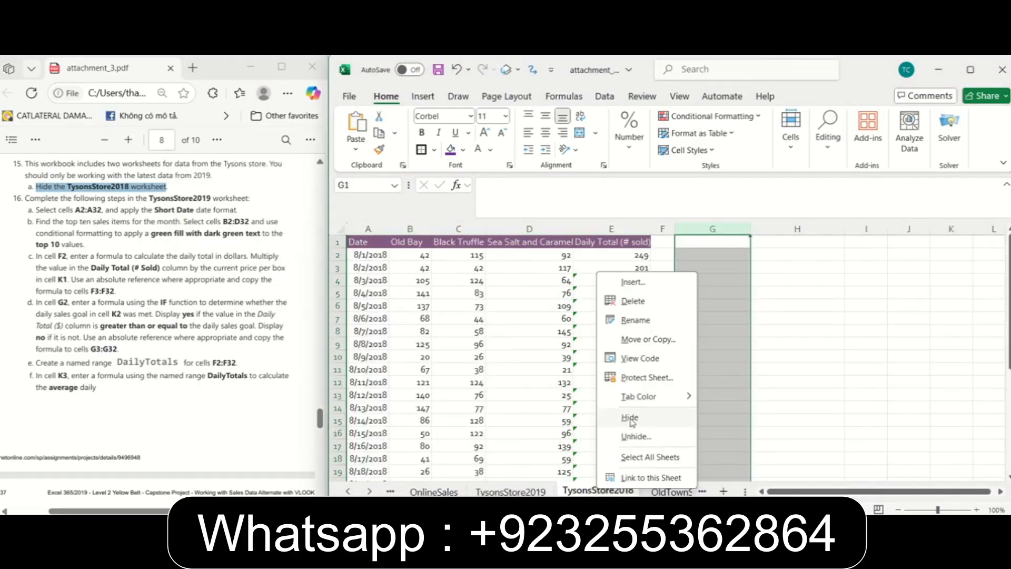
{"action": "left_click", "coordinate": [630, 423]}
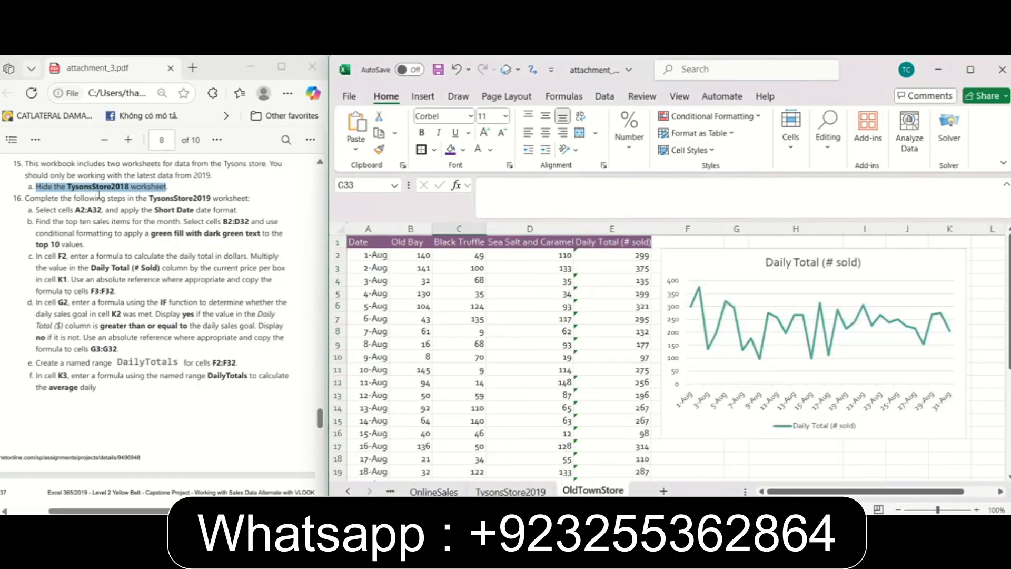
{"action": "left_click", "coordinate": [142, 211]}
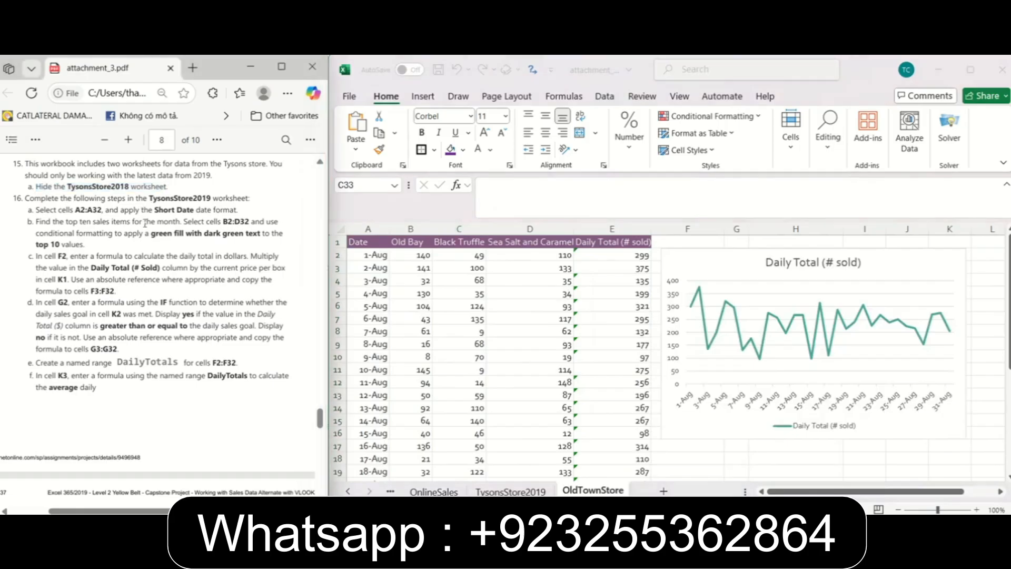
{"action": "scroll", "coordinate": [319, 417], "scroll_direction": "down", "scroll_amount": 1}
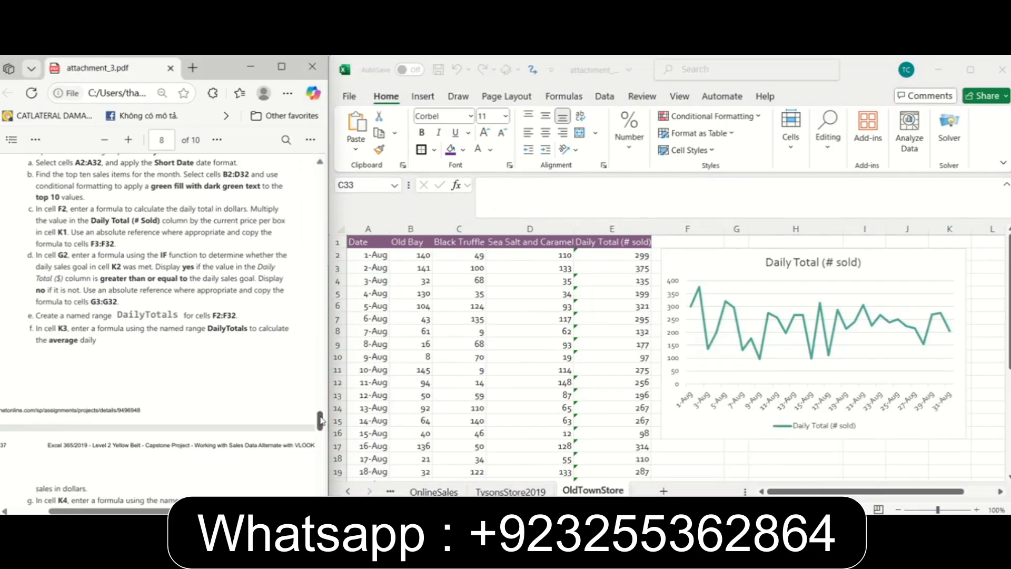
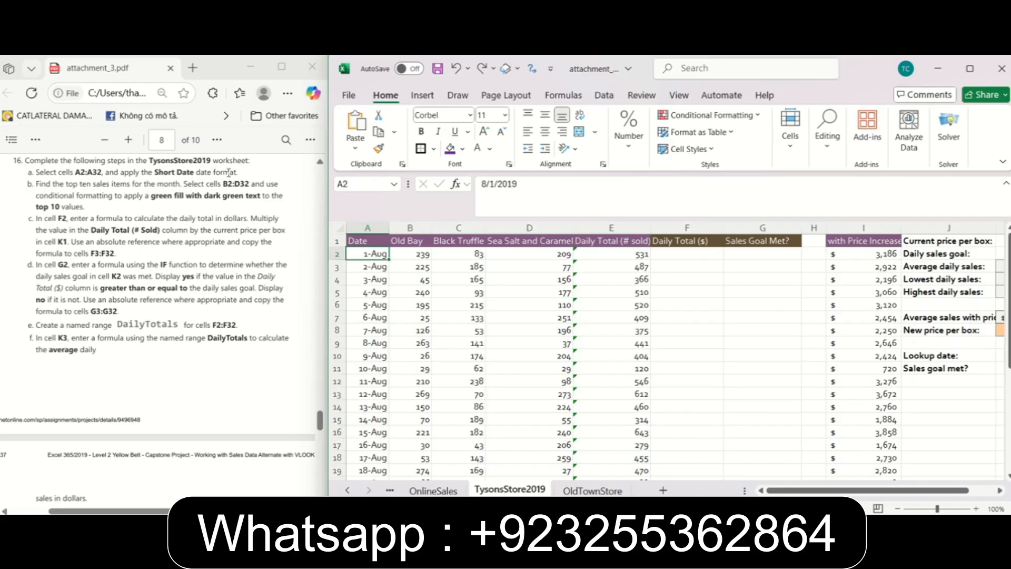
Following instruction 16a, apply the Short Date format to cells A2:A32 of the TysonsStore2019 worksheet.
{"action": "left_click_drag", "start_coordinate": [371, 254], "coordinate": [351, 459]}
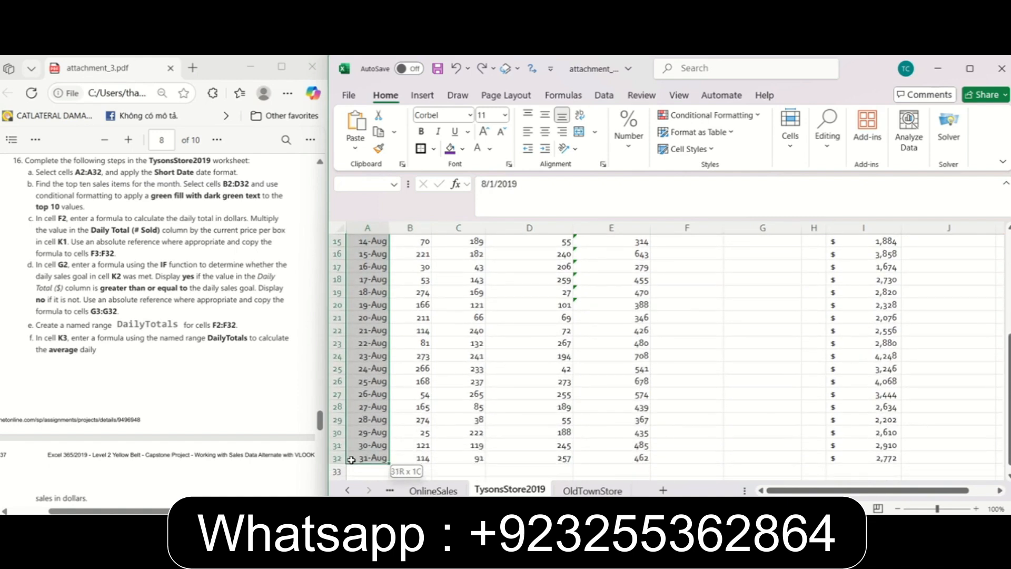
{"action": "left_click", "coordinate": [627, 135]}
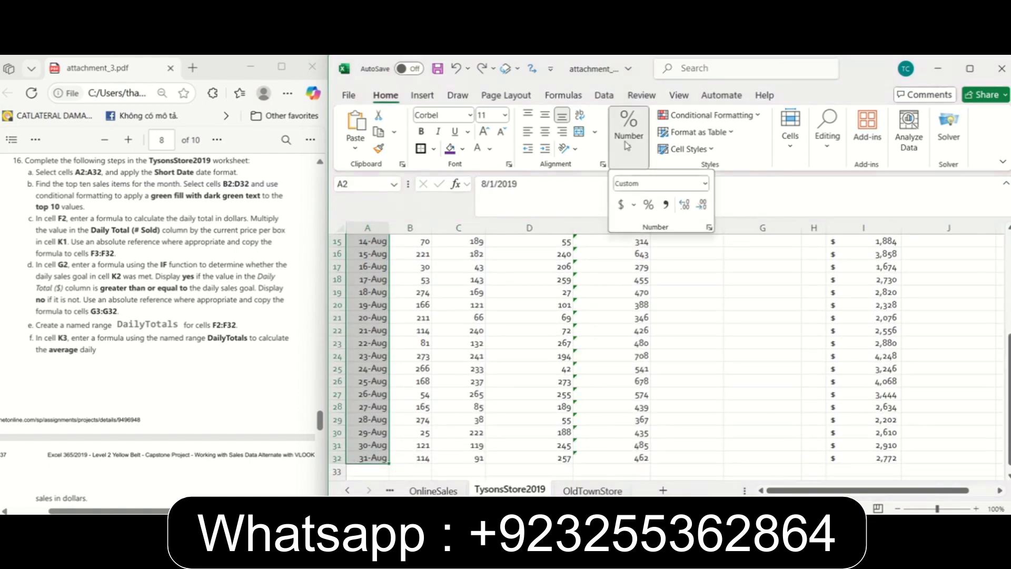
{"action": "left_click", "coordinate": [704, 184]}
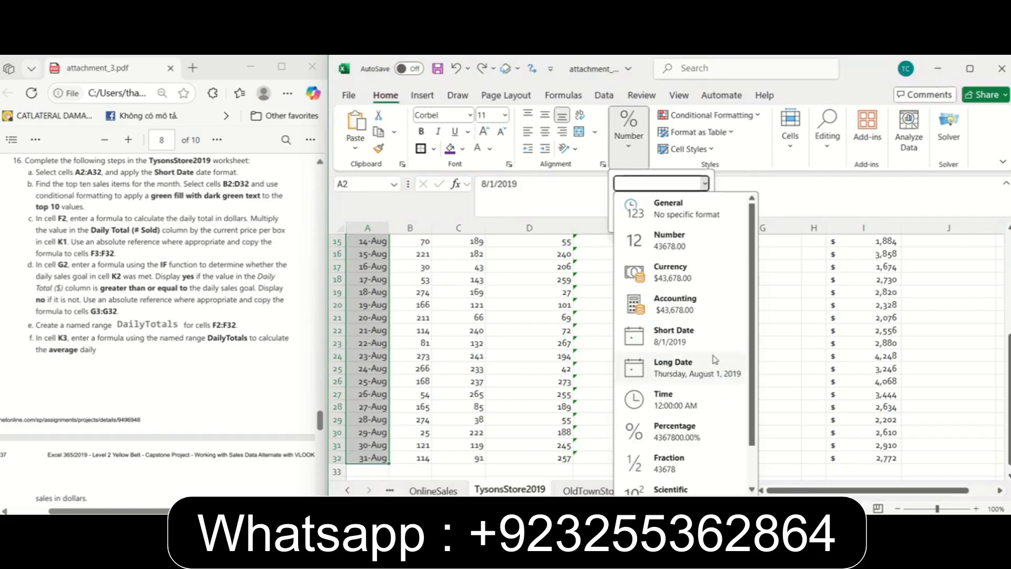
{"action": "left_click", "coordinate": [698, 336]}
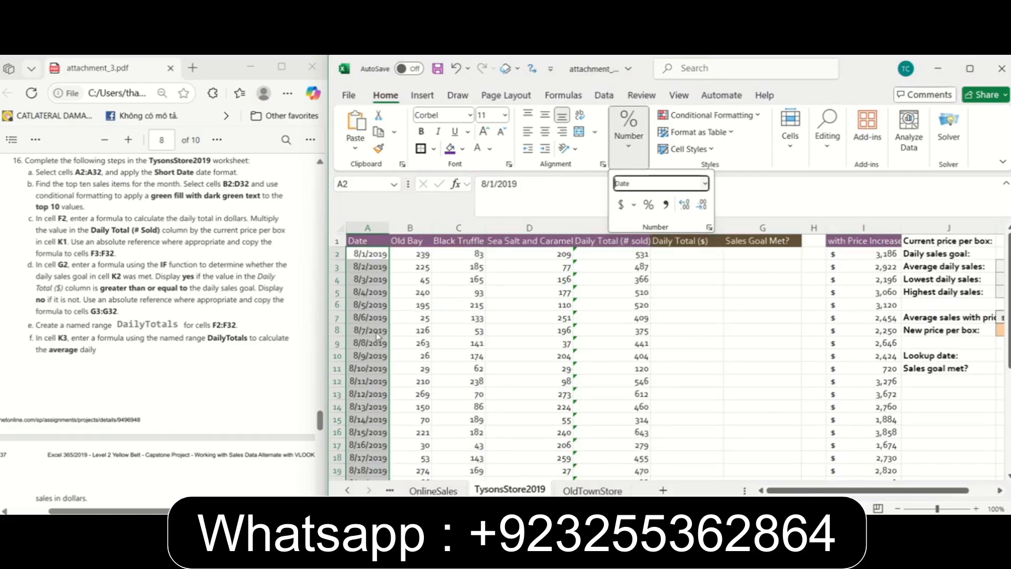
{"action": "left_click", "coordinate": [429, 264]}
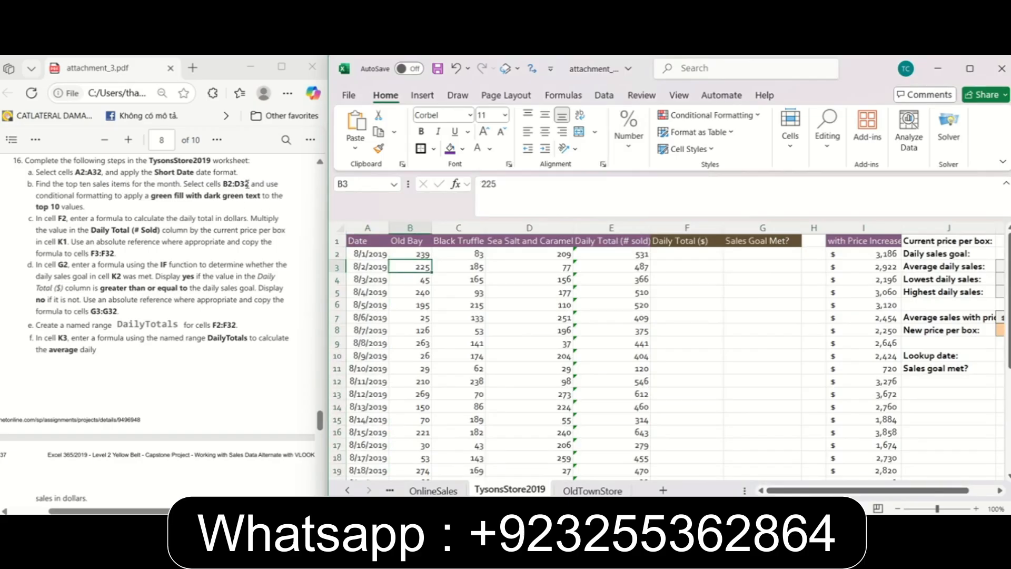
Following instruction 16b, apply a Top 10 Items conditional format to B2:D32 using Green Fill with Dark Green Text.
{"action": "left_click_drag", "start_coordinate": [401, 254], "coordinate": [534, 457]}
{"action": "scroll", "coordinate": [535, 385], "scroll_direction": "up", "scroll_amount": 5}
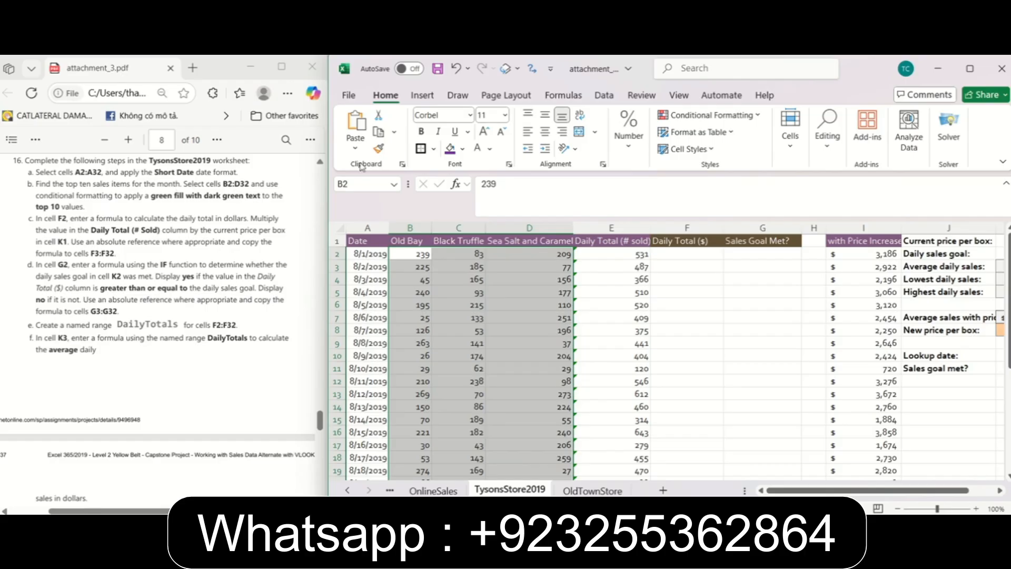
{"action": "left_click", "coordinate": [756, 116]}
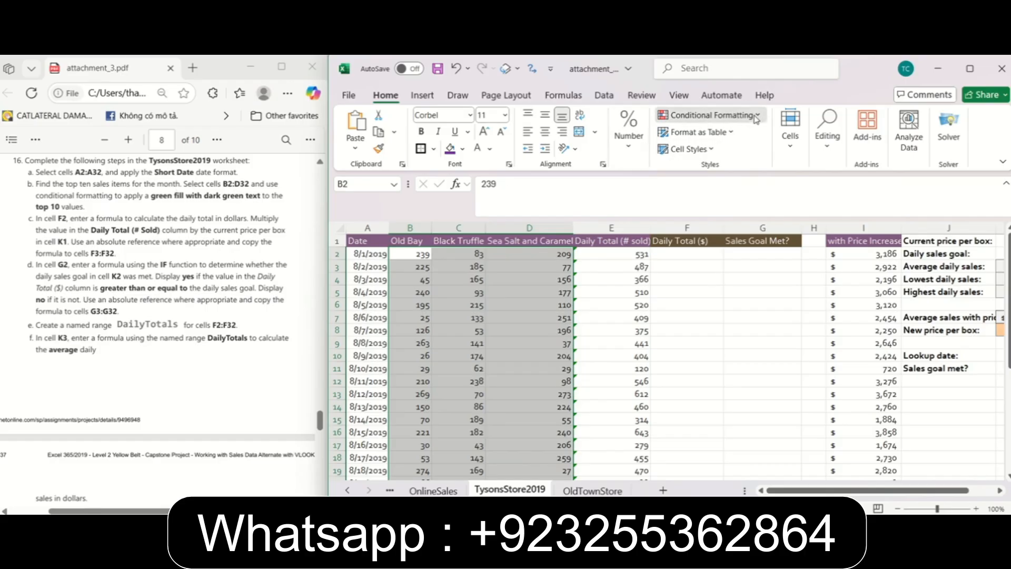
{"action": "mouse_move", "coordinate": [737, 172]}
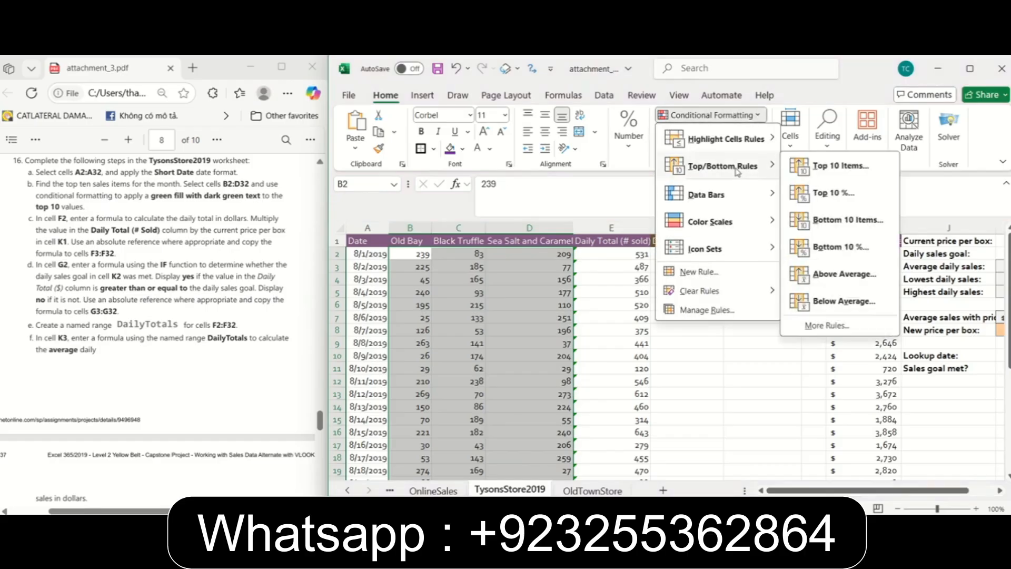
{"action": "left_click", "coordinate": [850, 175]}
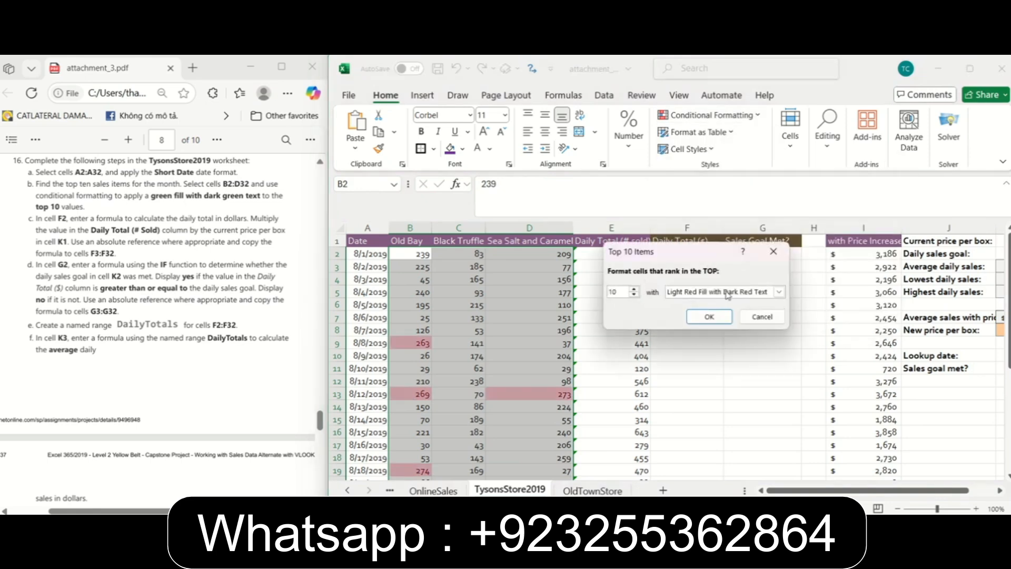
{"action": "left_click", "coordinate": [780, 294]}
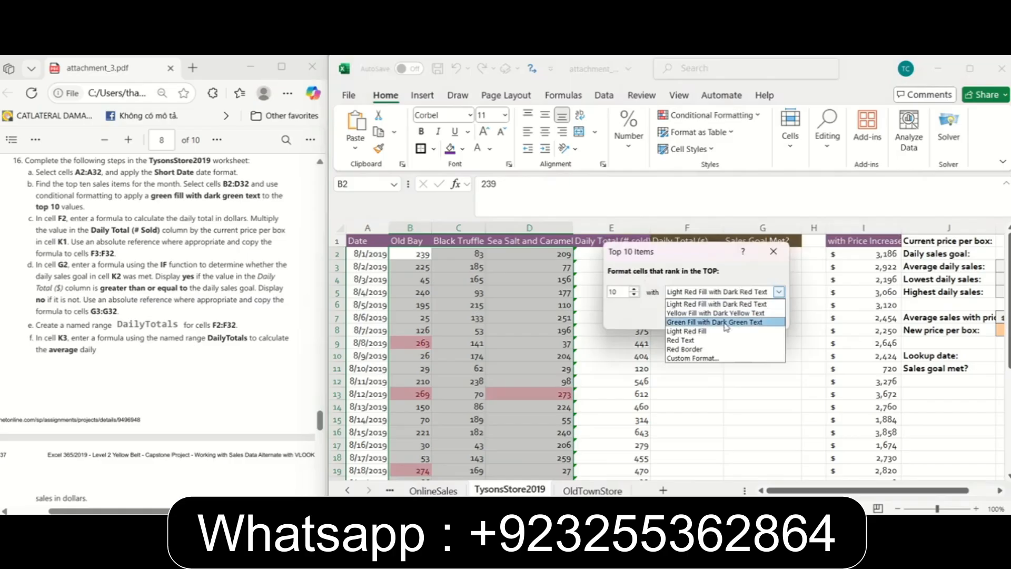
{"action": "left_click", "coordinate": [740, 322]}
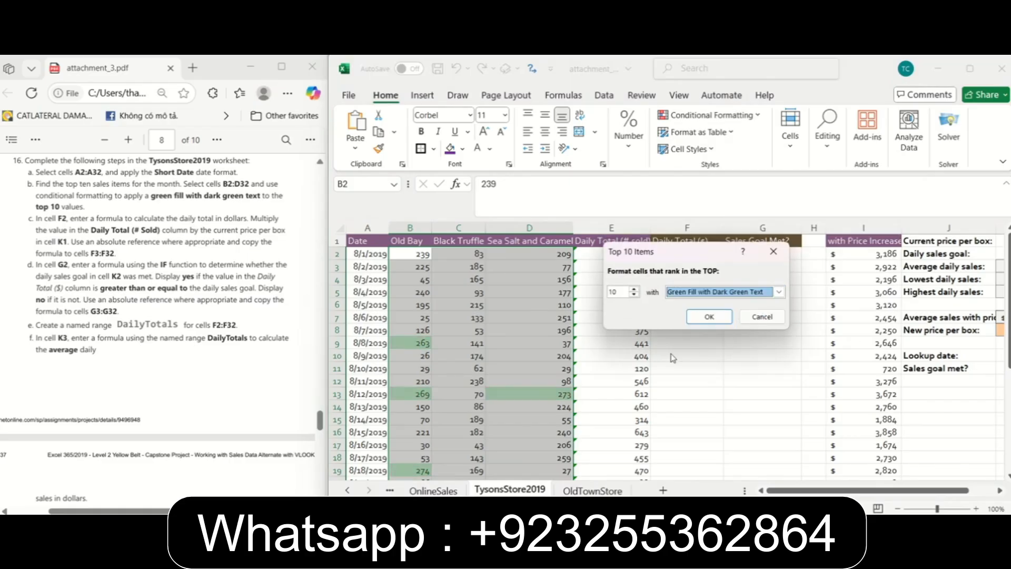
{"action": "left_click", "coordinate": [708, 318]}
{"action": "scroll", "coordinate": [576, 362], "scroll_direction": "down", "scroll_amount": 4}
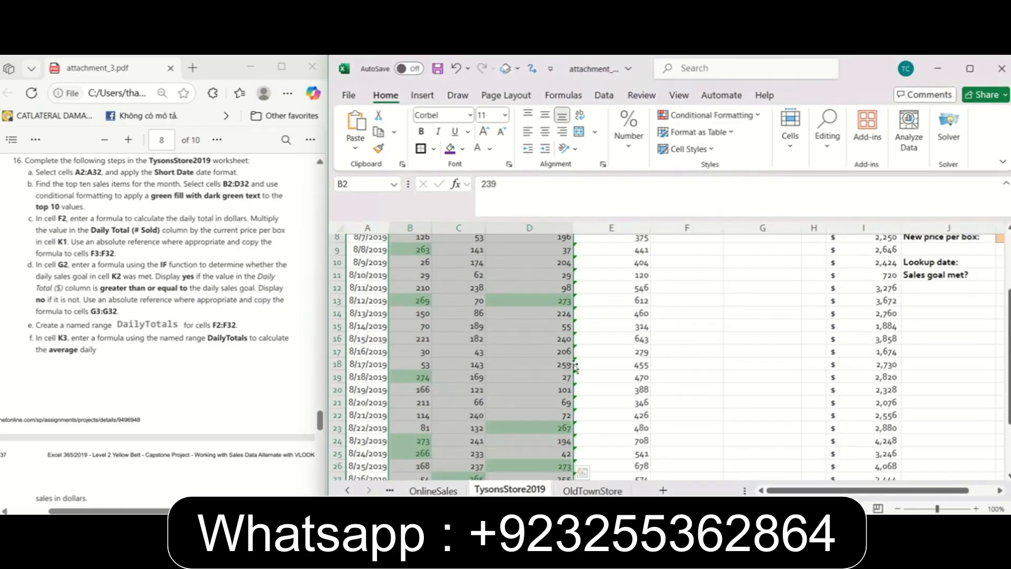
{"action": "scroll", "coordinate": [576, 363], "scroll_direction": "up", "scroll_amount": 3}
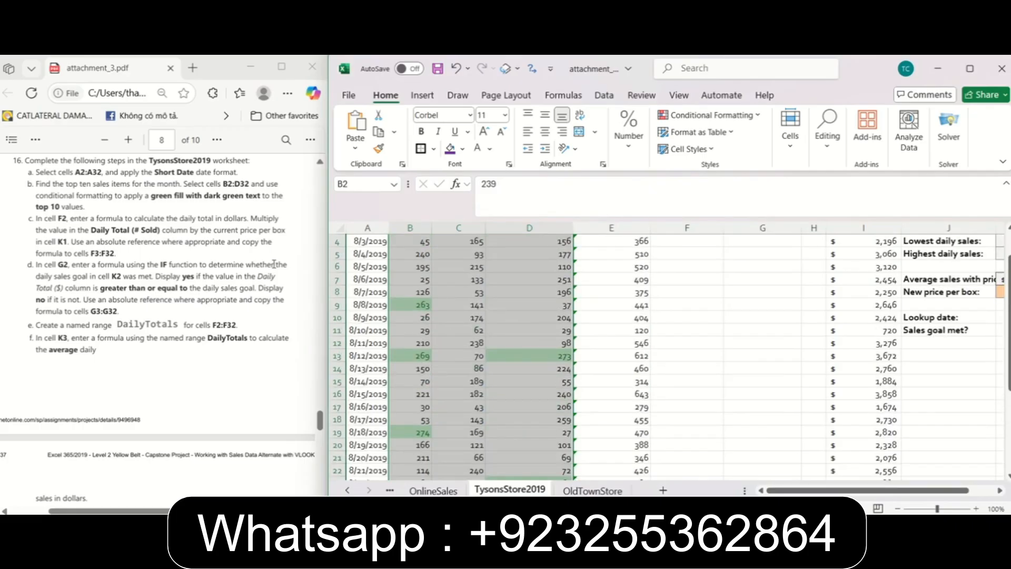
{"action": "scroll", "coordinate": [576, 362], "scroll_direction": "up", "scroll_amount": 1}
Following instruction 16c, enter the daily dollar total formula =E2*$K$1 in cell F2 and copy it to F3:F32.
{"action": "left_click", "coordinate": [298, 146]}
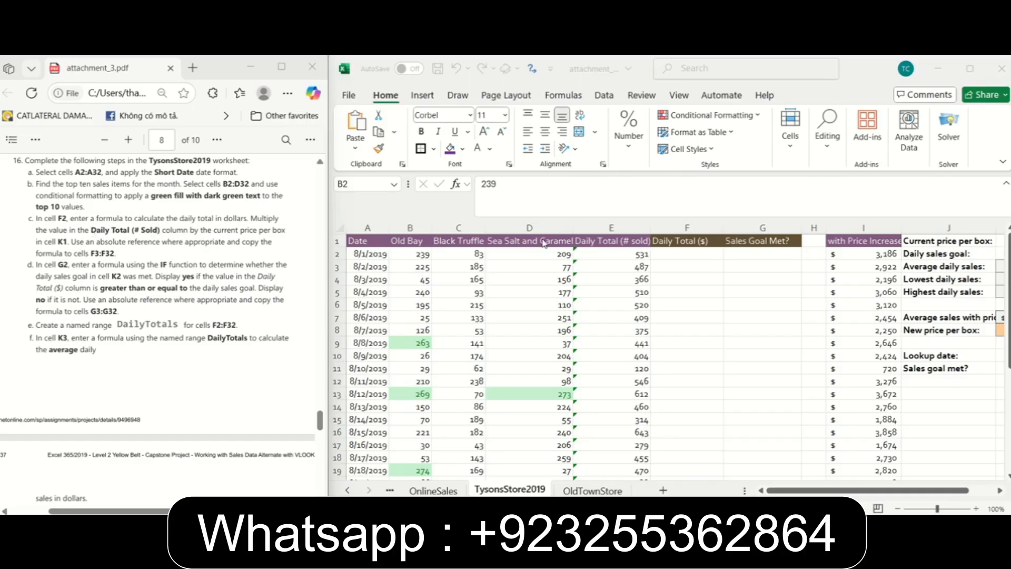
{"action": "left_click", "coordinate": [617, 241]}
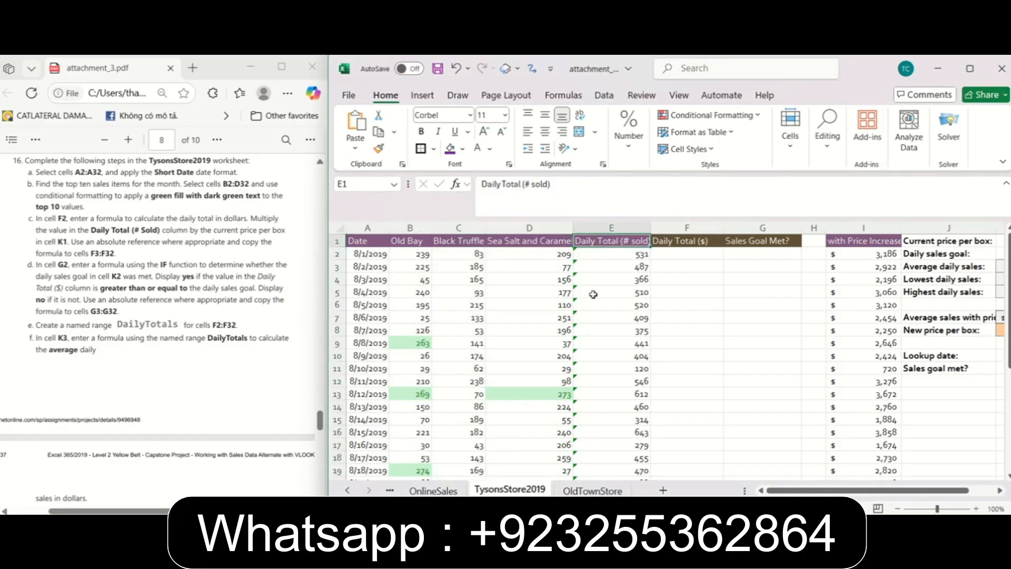
{"action": "left_click", "coordinate": [696, 253]}
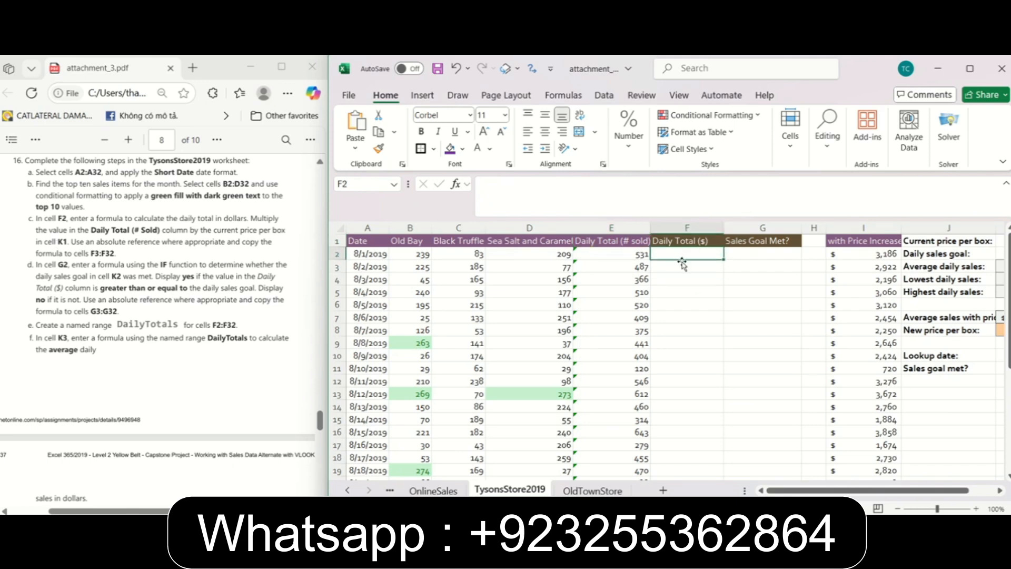
{"action": "type", "text": "="}
{"action": "left_click", "coordinate": [633, 253]}
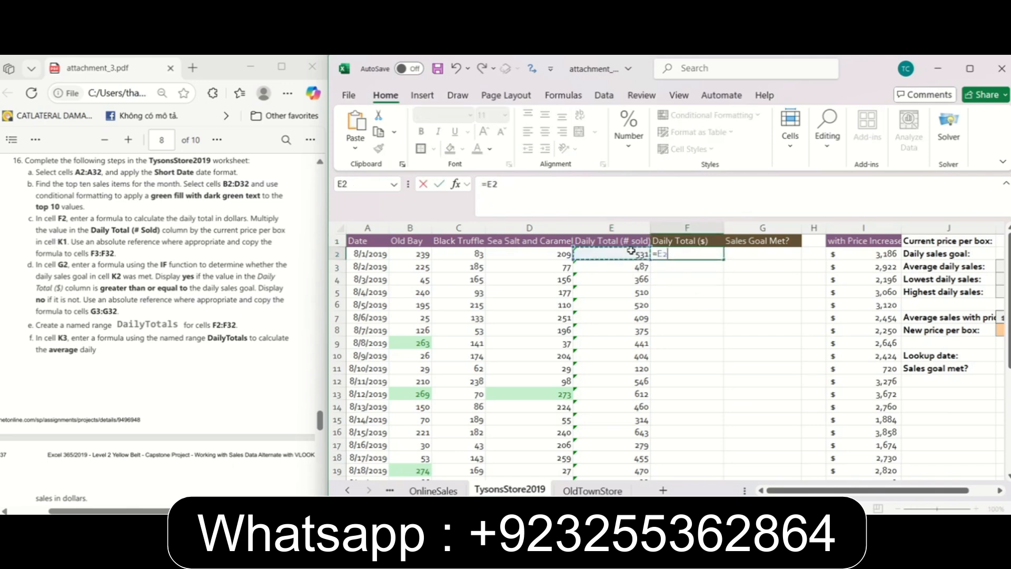
{"action": "type", "text": "*"}
{"action": "left_click_drag", "start_coordinate": [963, 490], "coordinate": [990, 490]}
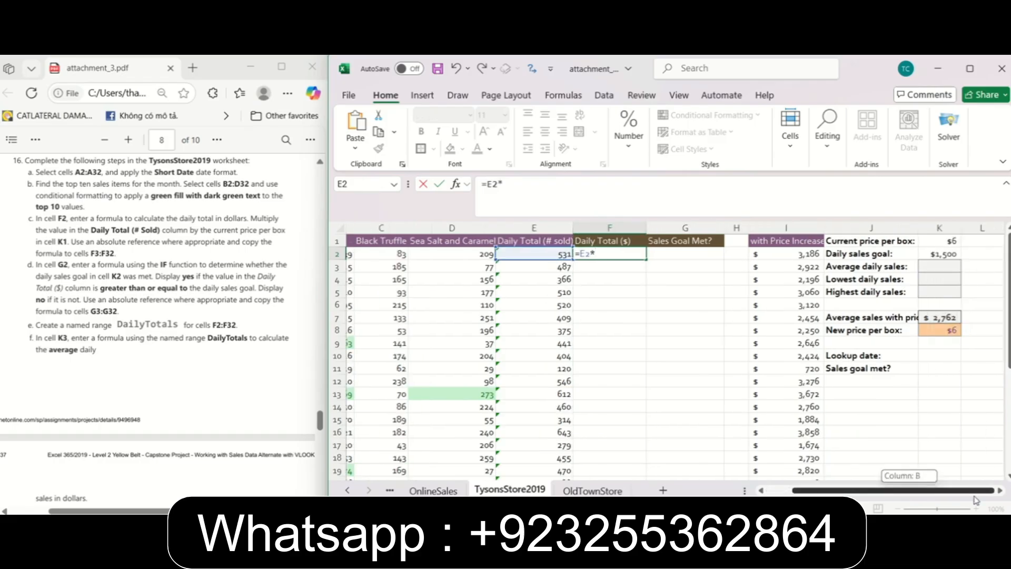
{"action": "left_click", "coordinate": [947, 241]}
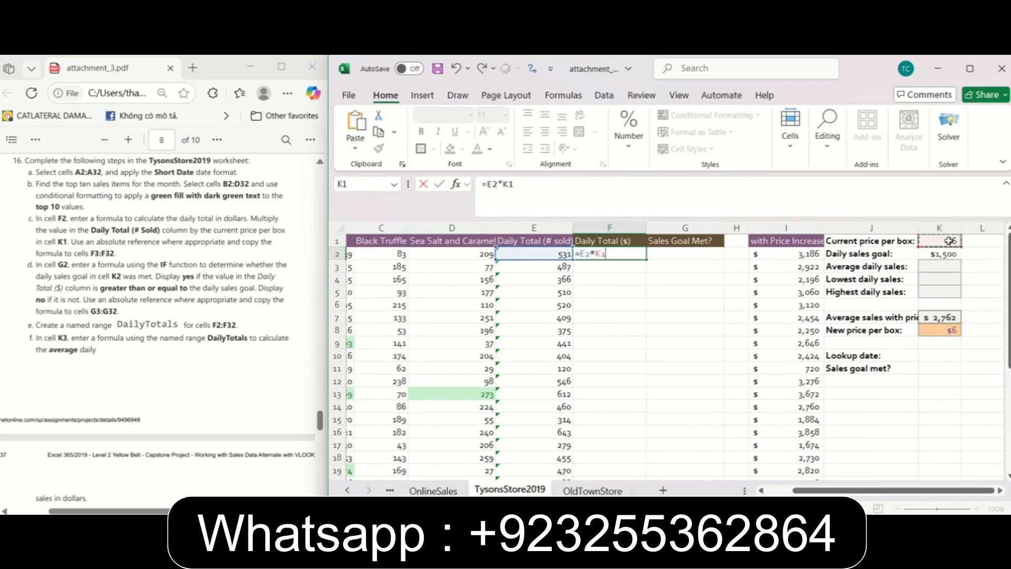
{"action": "left_click", "coordinate": [549, 186]}
{"action": "key", "text": "F4"}
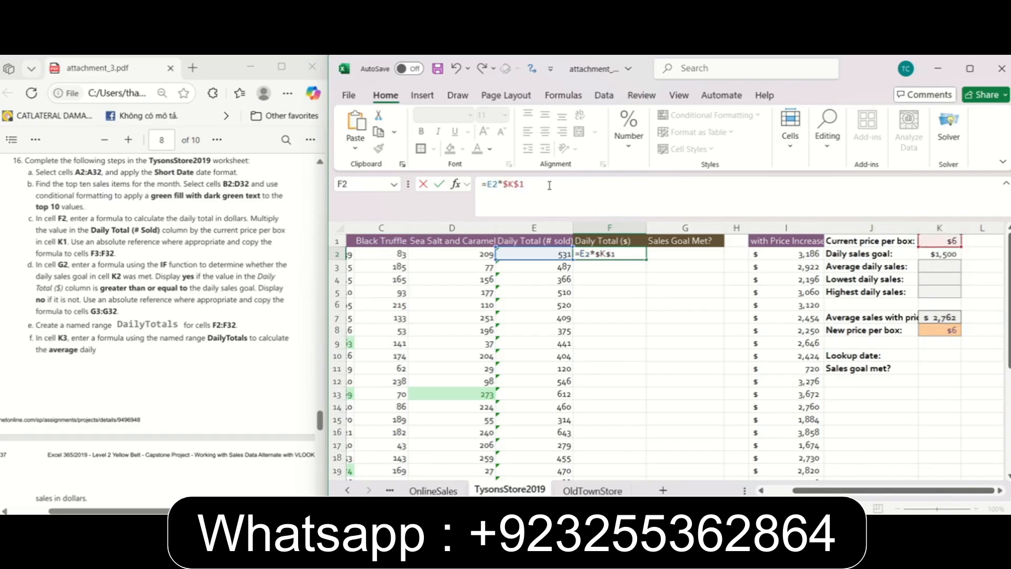
{"action": "key", "text": "Return"}
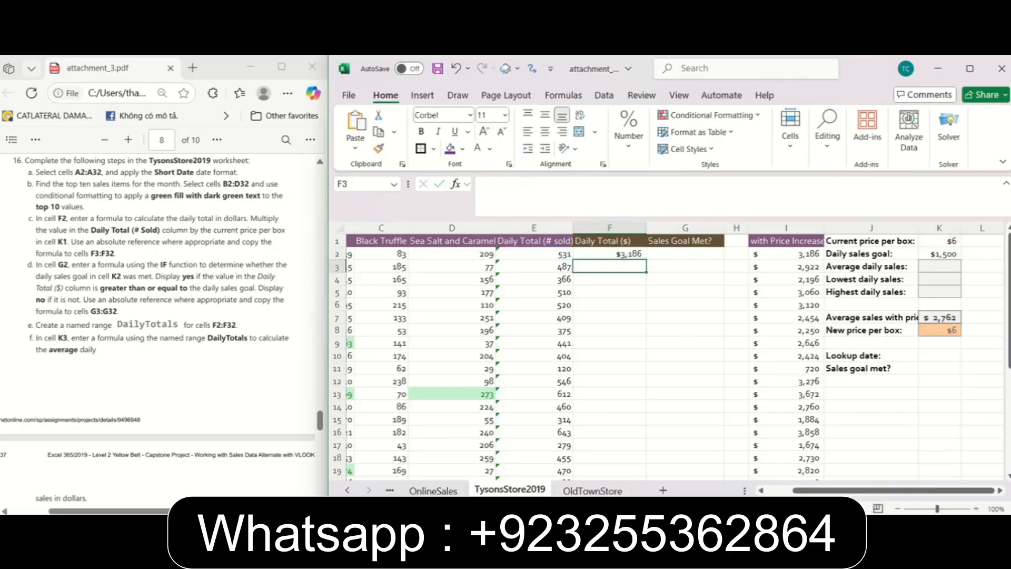
{"action": "left_click", "coordinate": [638, 255]}
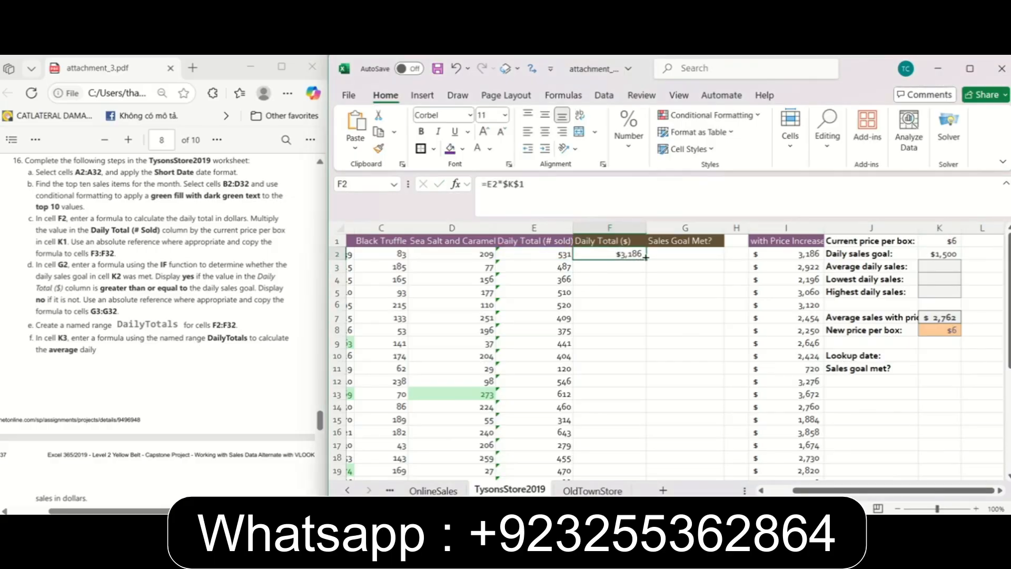
{"action": "double_click", "coordinate": [646, 258]}
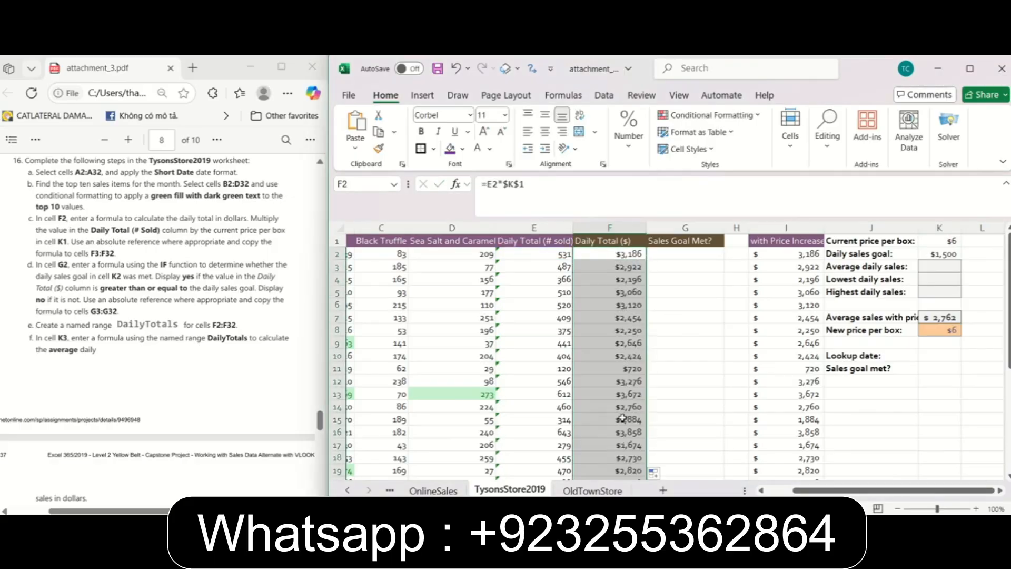
Following instruction 16d, begin an IF formula in cell G2 with the logical test F2>=$K$2.
{"action": "left_click", "coordinate": [136, 258]}
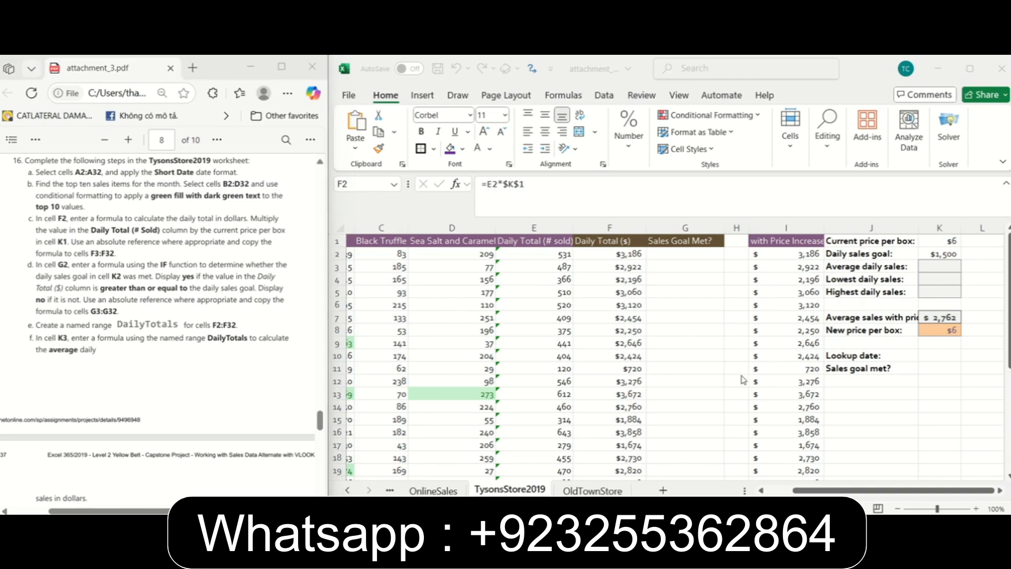
{"action": "double_click", "coordinate": [674, 256]}
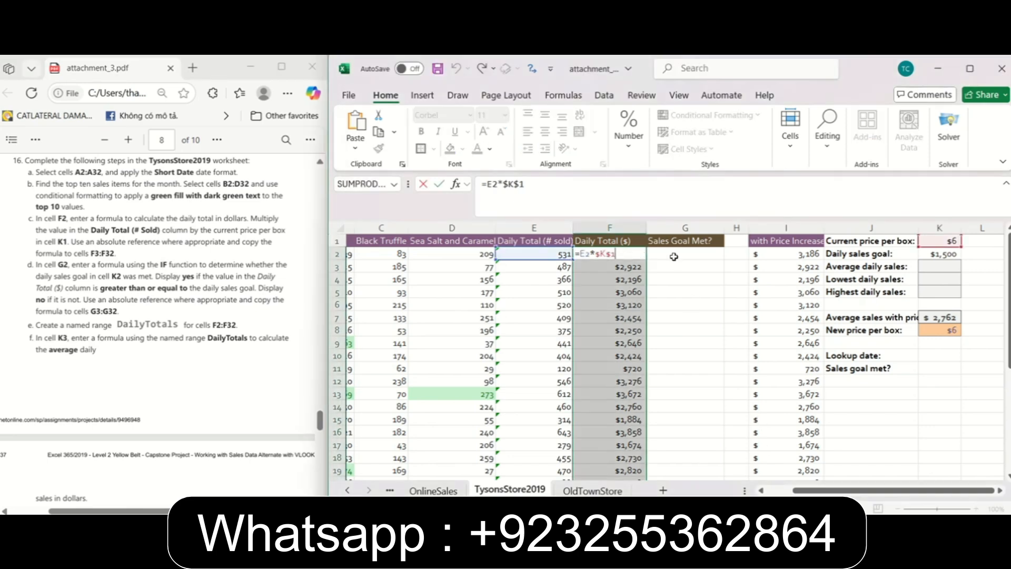
{"action": "left_click", "coordinate": [674, 257]}
{"action": "type", "text": "="}
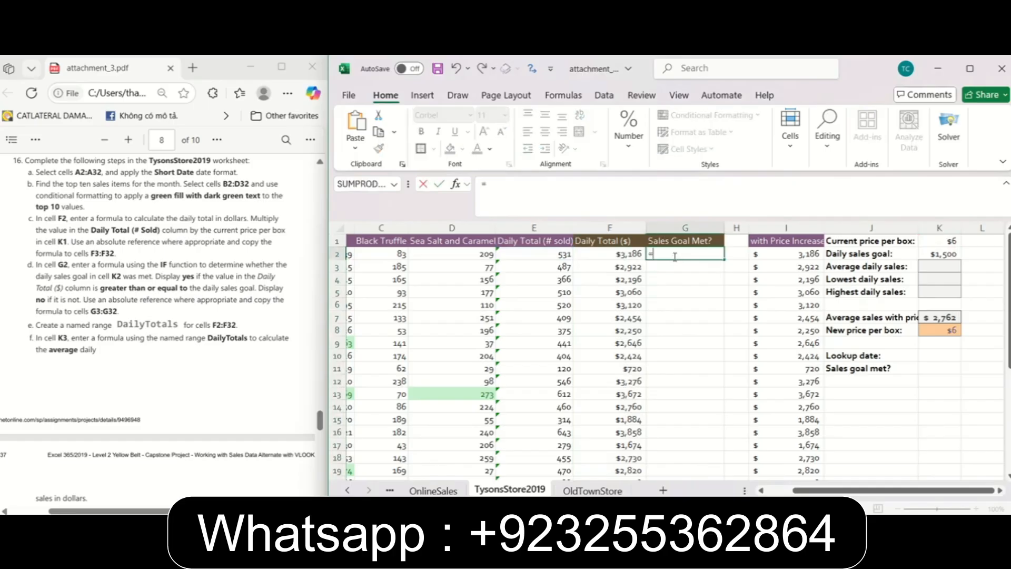
{"action": "type", "text": "IF("}
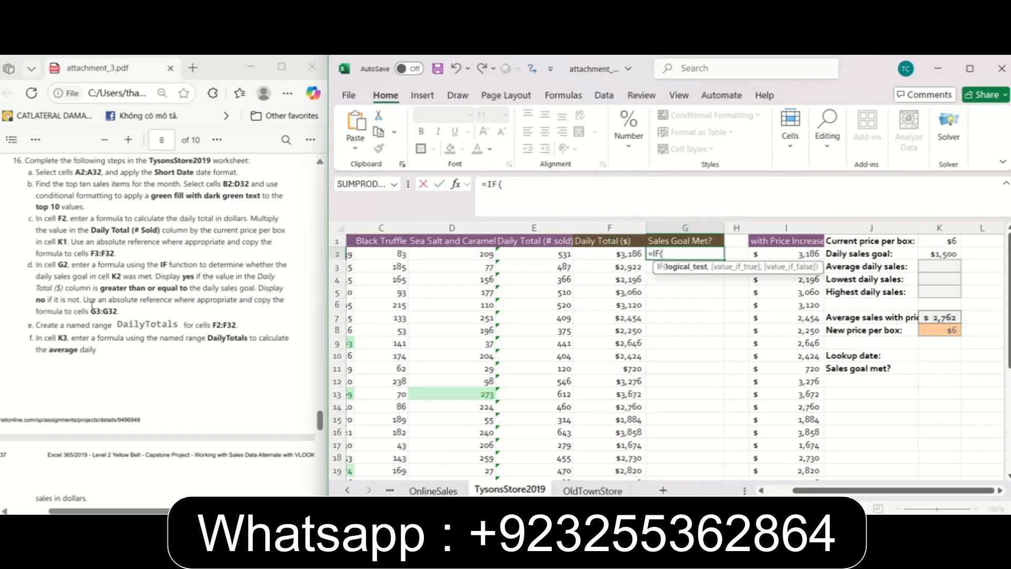
{"action": "left_click", "coordinate": [631, 255]}
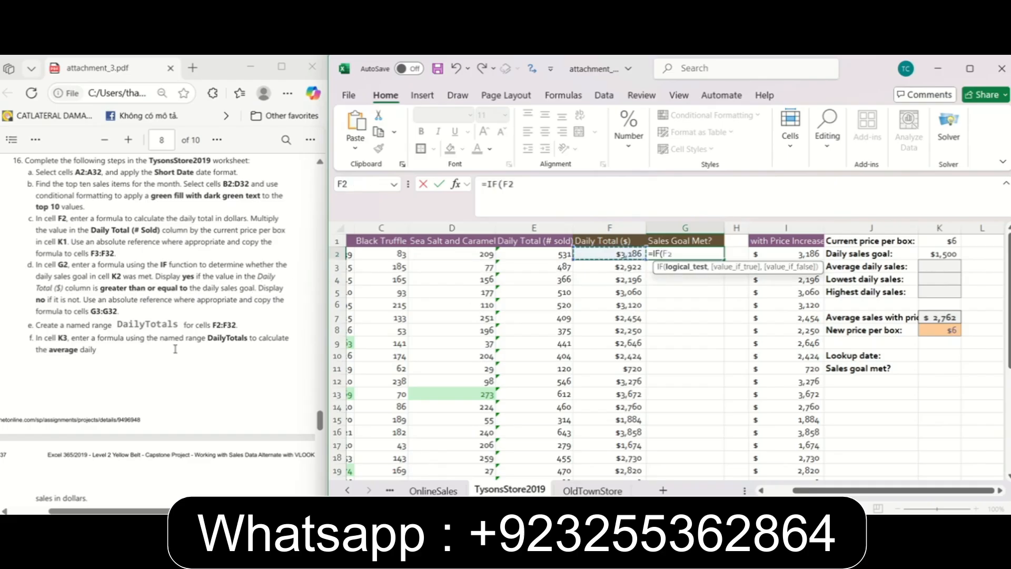
{"action": "left_click", "coordinate": [521, 187]}
{"action": "type", "text": ">="}
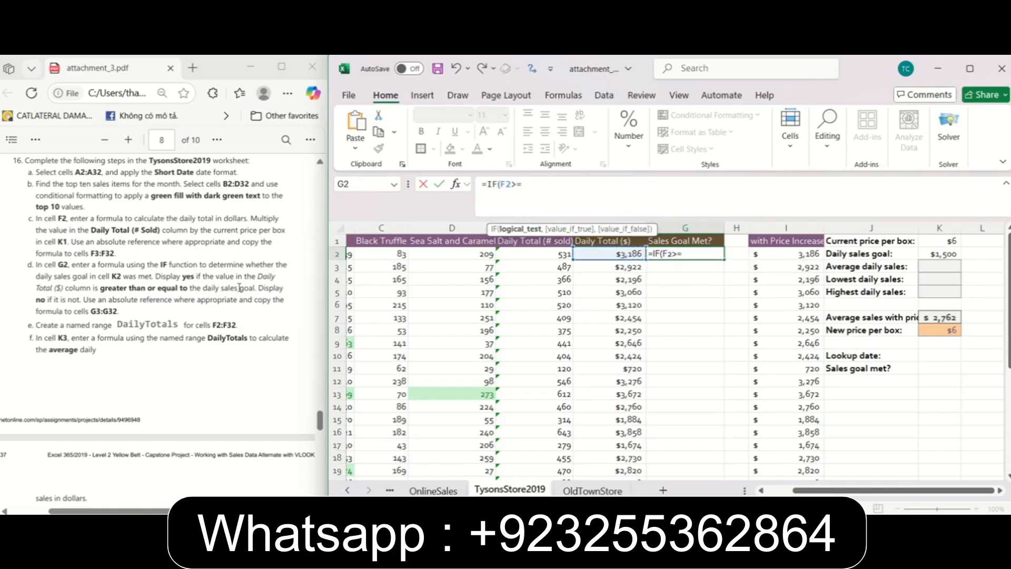
{"action": "left_click", "coordinate": [943, 254]}
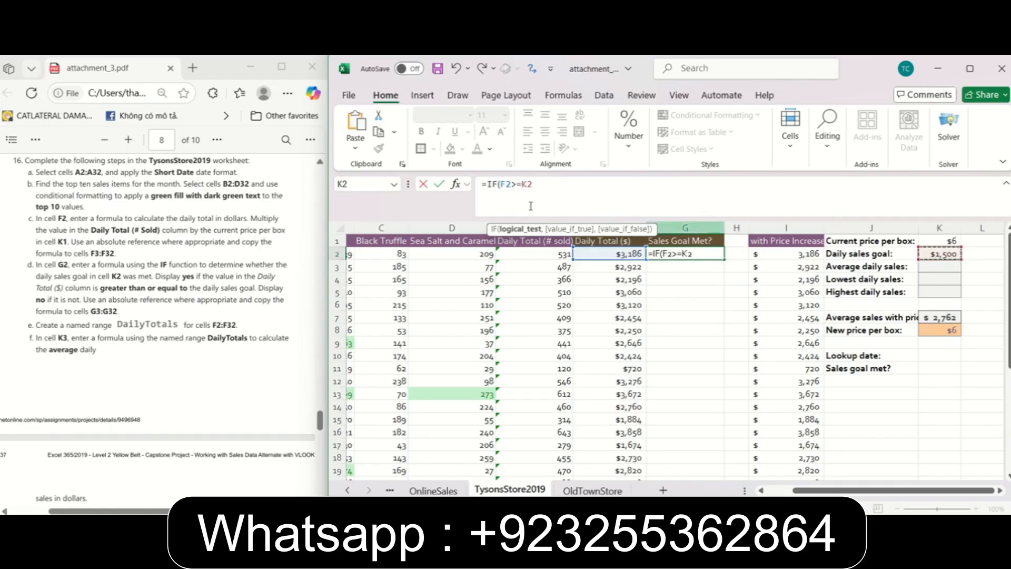
{"action": "key", "text": "F4"}
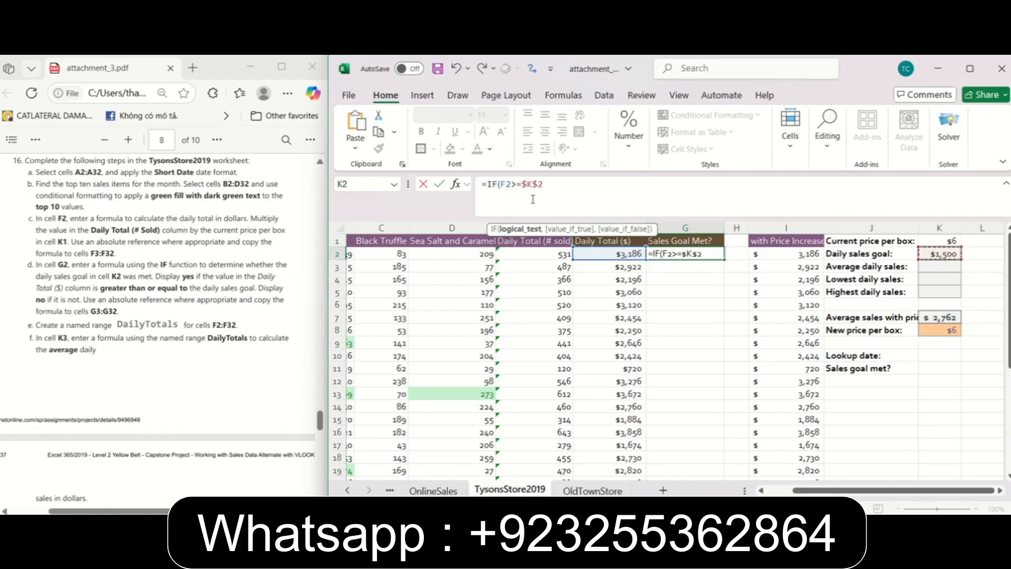
Complete the G2 IF formula with the results "yes" and "no", and copy it to G3:G32.
{"action": "type", "text": ",\""}
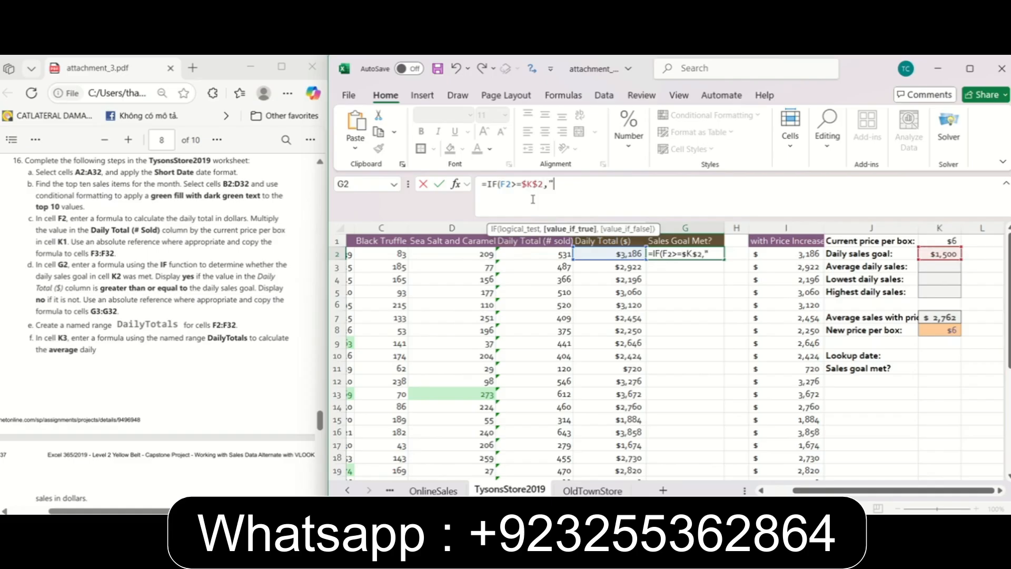
{"action": "type", "text": "Ye"}
{"action": "key", "text": "BackSpace"}
{"action": "key", "text": "BackSpace"}
{"action": "type", "text": "yes\",\""}
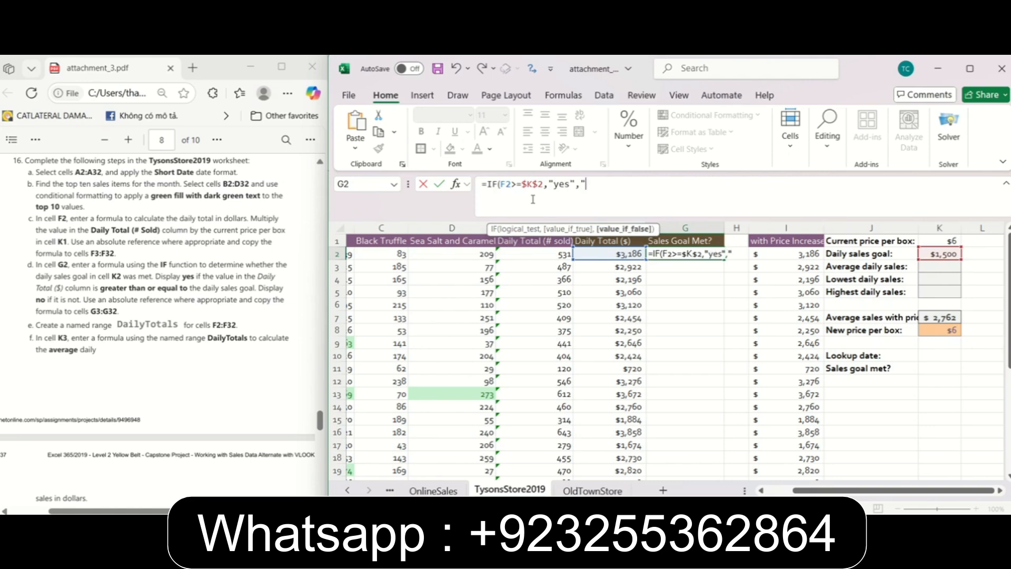
{"action": "type", "text": "no\""}
{"action": "key", "text": "Return"}
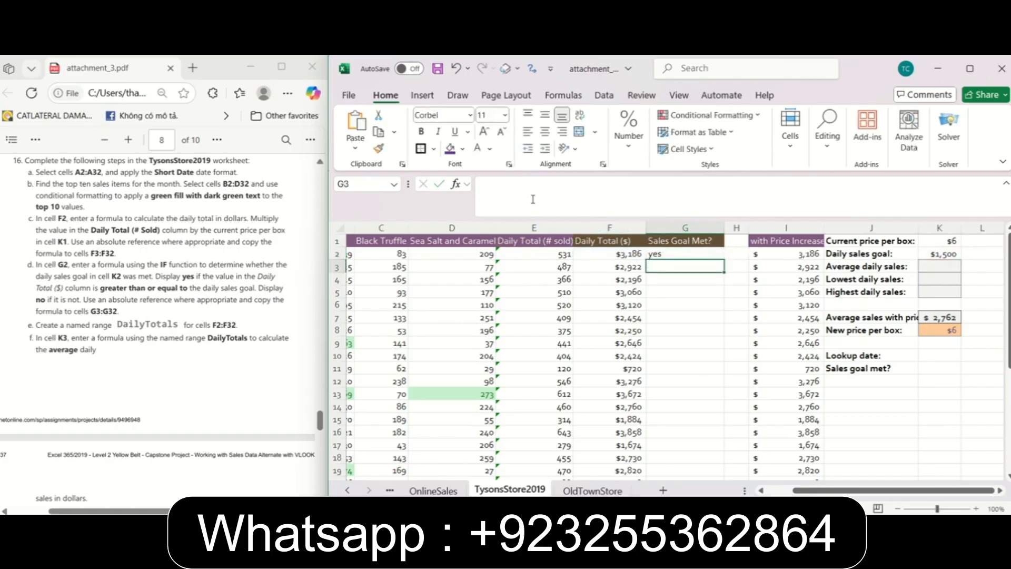
{"action": "left_click", "coordinate": [700, 256]}
{"action": "double_click", "coordinate": [725, 260]}
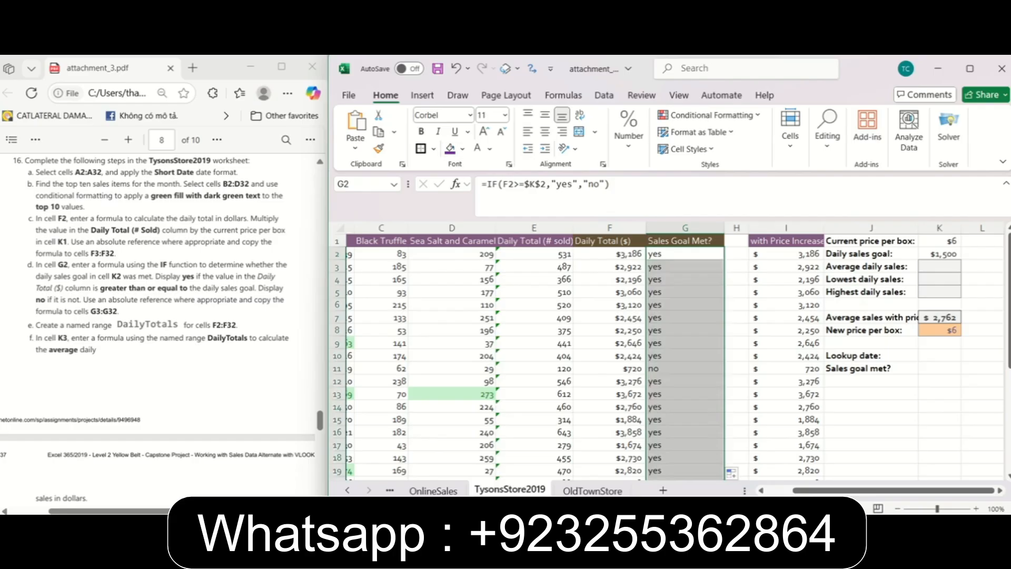
Following instruction 16e, create the named range DailyTotals for cells F2:F32.
{"action": "left_click", "coordinate": [131, 336]}
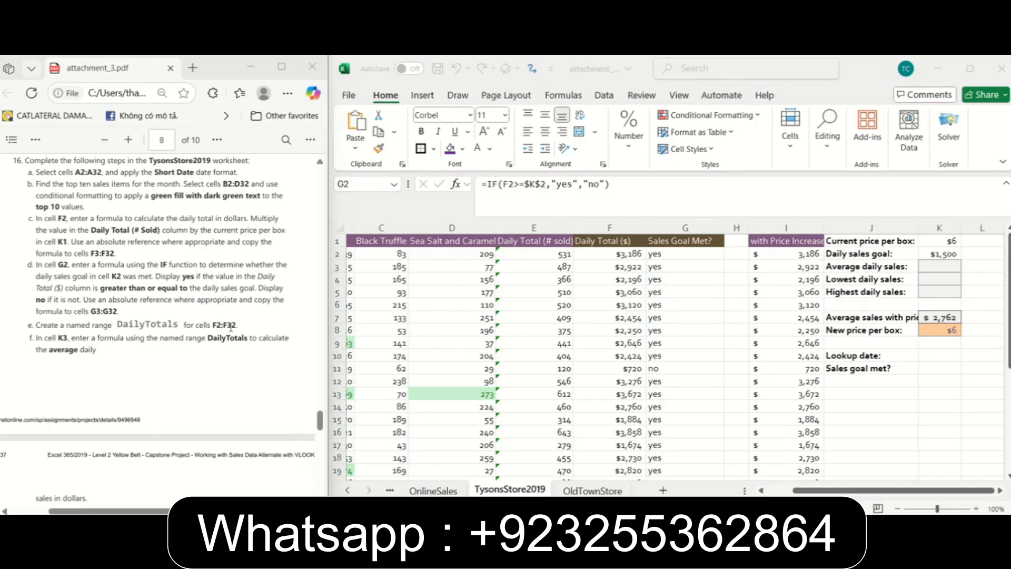
{"action": "left_click_drag", "start_coordinate": [611, 254], "coordinate": [609, 457]}
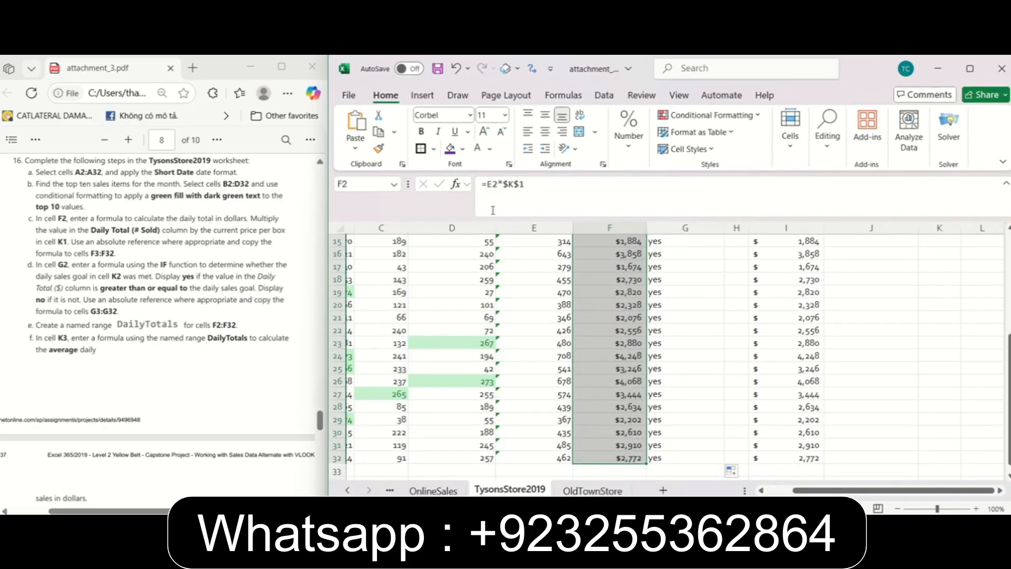
{"action": "scroll", "coordinate": [432, 291], "scroll_direction": "up", "scroll_amount": 5}
{"action": "left_click", "coordinate": [364, 183]}
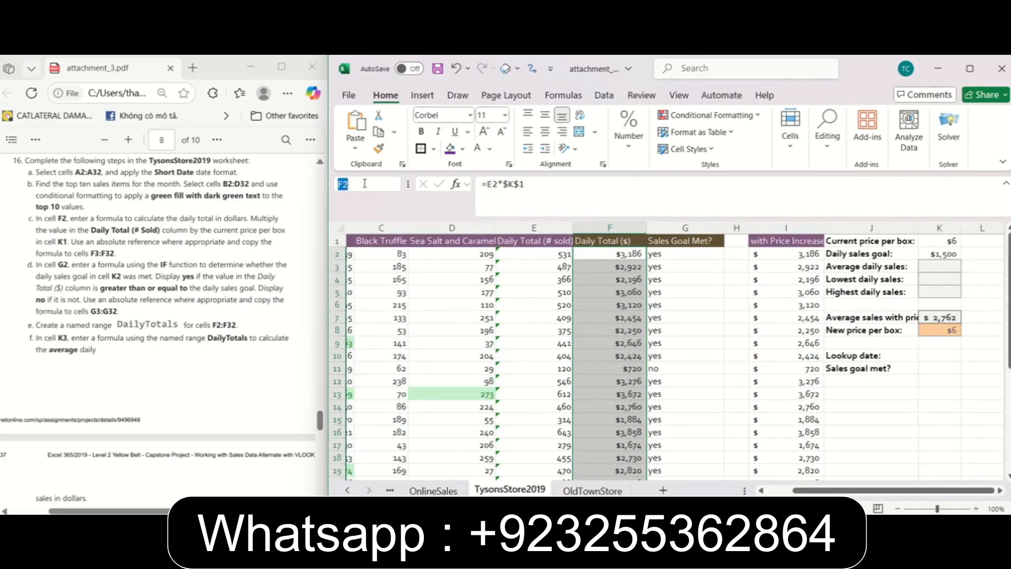
{"action": "type", "text": "DailyTotals"}
{"action": "key", "text": "Return"}
Following instruction 16f, enter the average daily sales formula =AVERAGE(DailyTotals) in cell K3.
{"action": "left_click", "coordinate": [952, 266]}
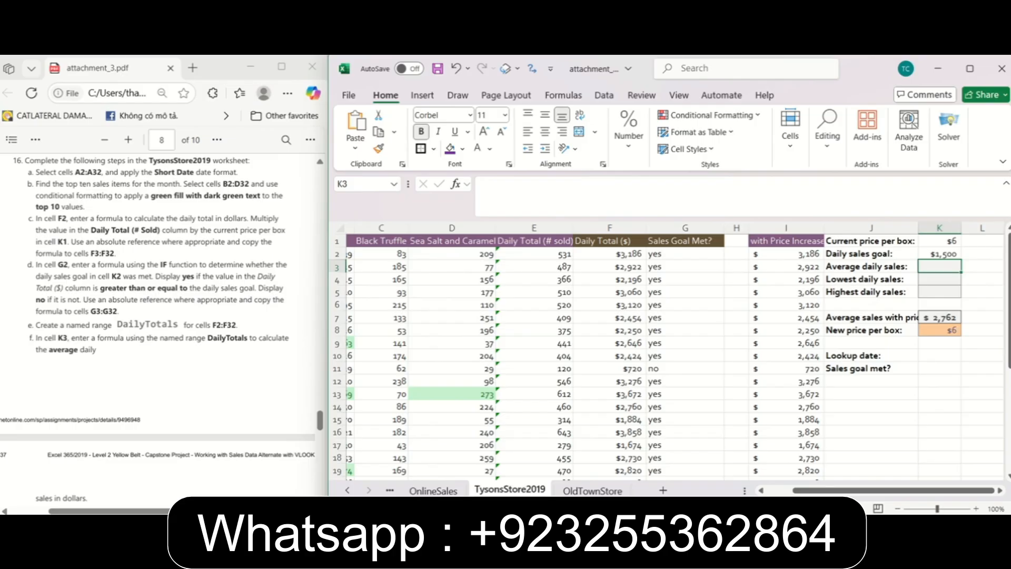
{"action": "left_click", "coordinate": [937, 271]}
{"action": "type", "text": "=A"}
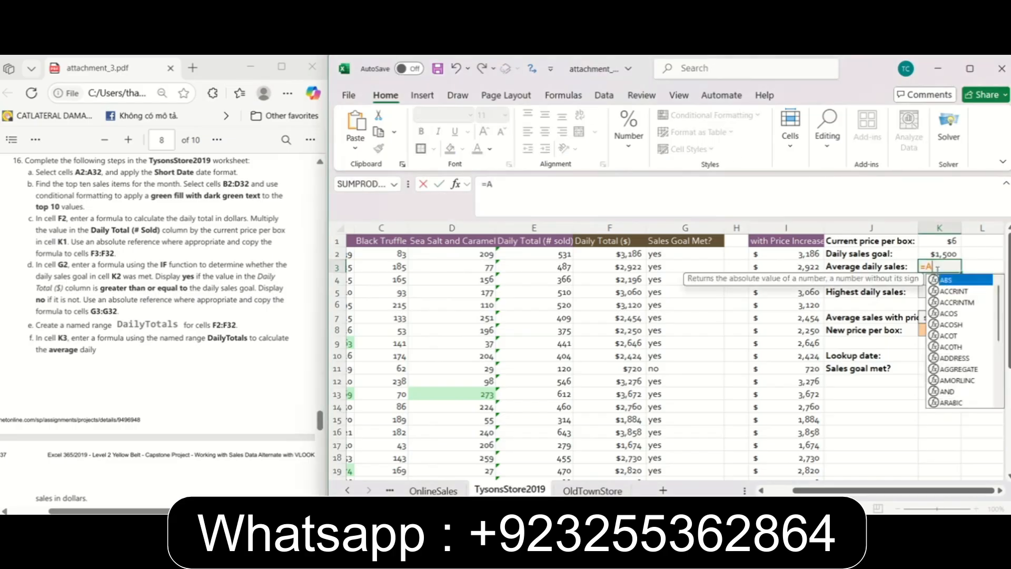
{"action": "type", "text": "verage("}
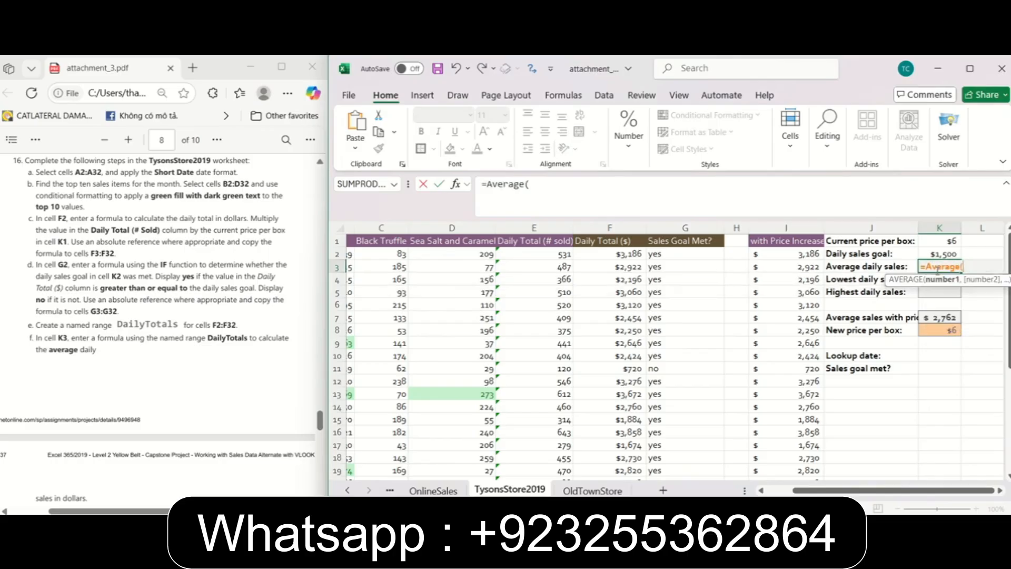
{"action": "type", "text": "Da"}
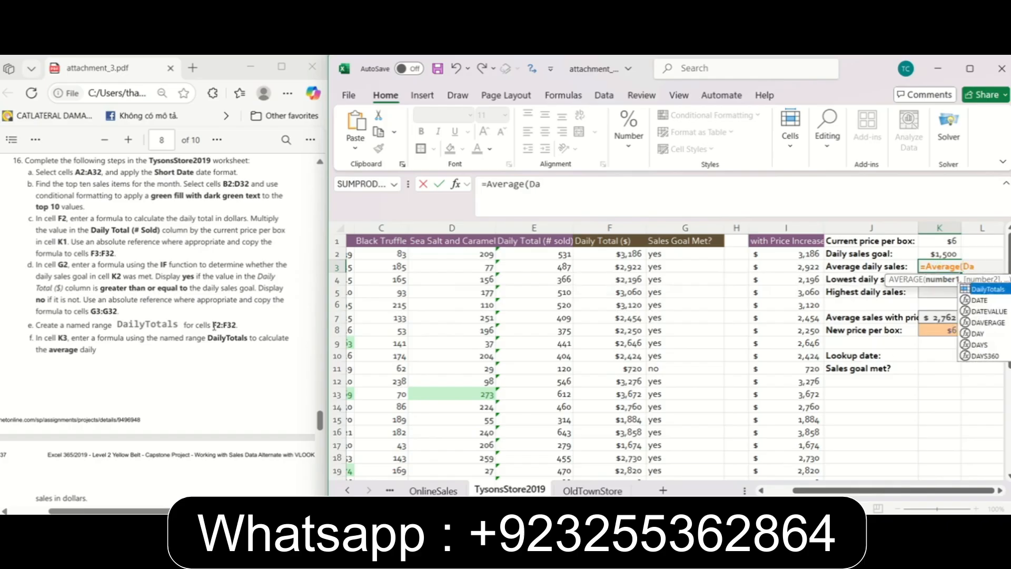
{"action": "double_click", "coordinate": [987, 289]}
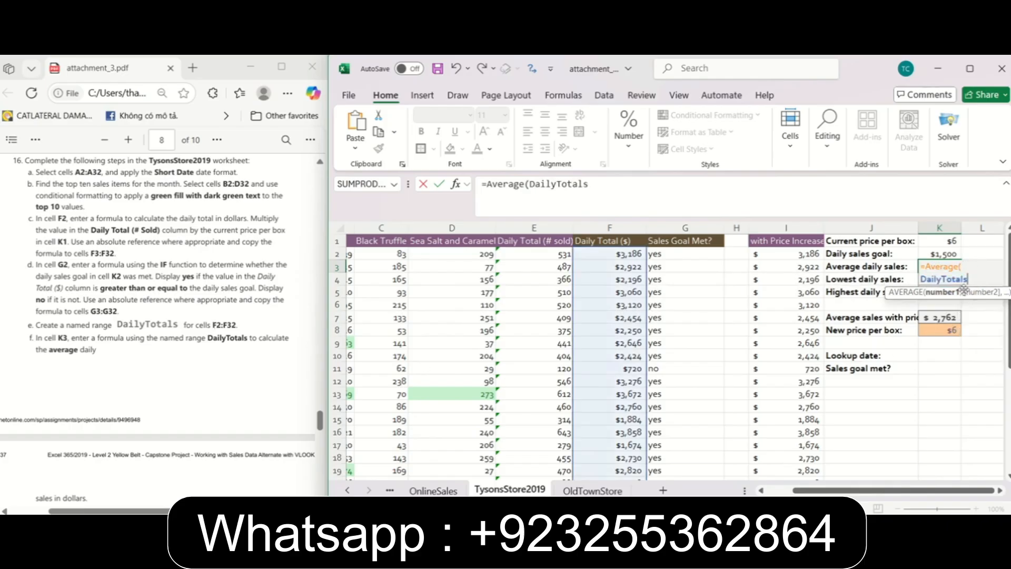
{"action": "key", "text": "Return"}
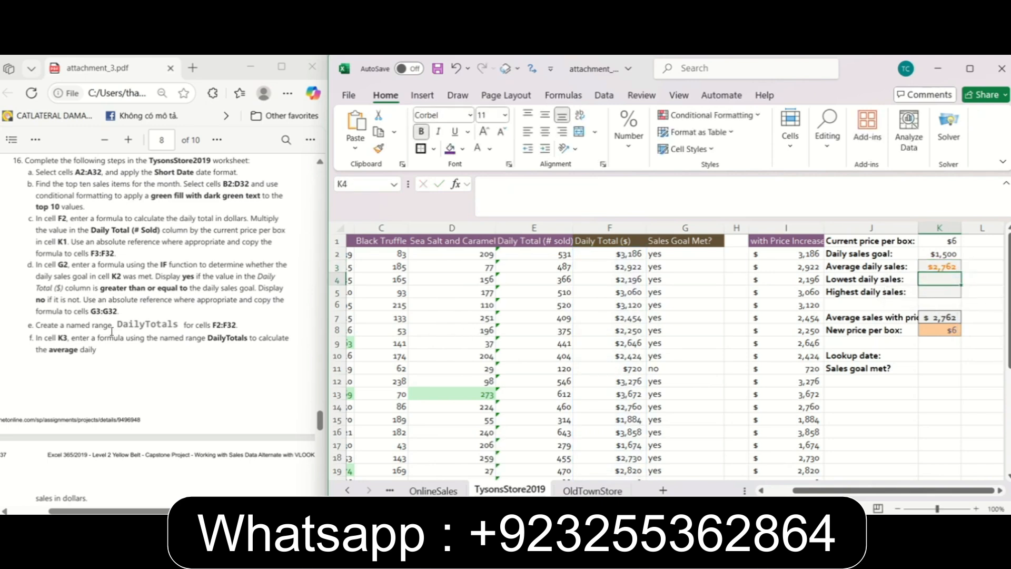
Following instruction 16g, enter the lowest daily sales formula =MIN(DailyTotals) in cell K4.
{"action": "scroll", "coordinate": [73, 354], "scroll_direction": "down", "scroll_amount": 4}
{"action": "scroll", "coordinate": [180, 319], "scroll_direction": "down", "scroll_amount": 6}
{"action": "left_click", "coordinate": [319, 438]}
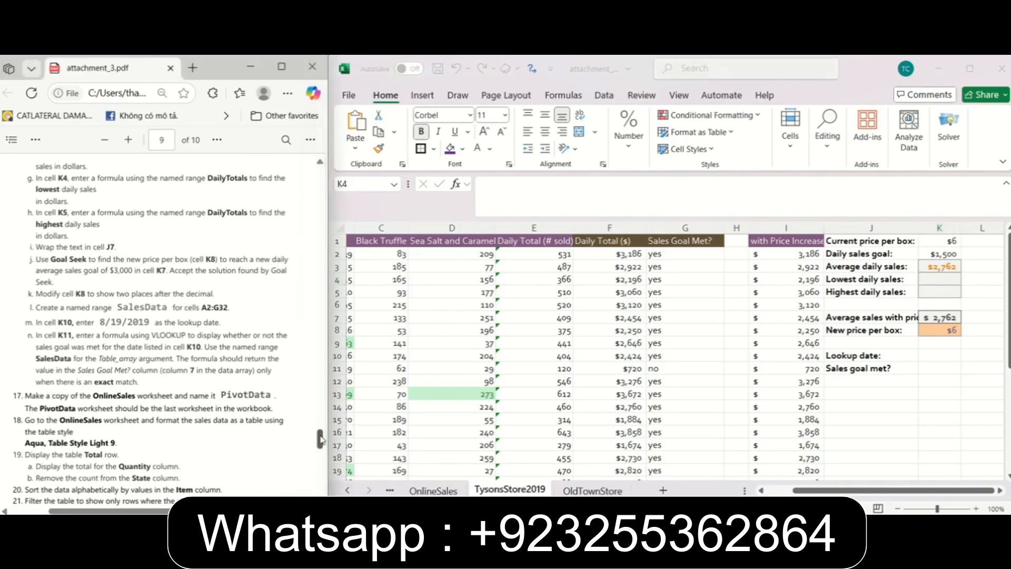
{"action": "left_click_drag", "start_coordinate": [321, 440], "coordinate": [322, 440]}
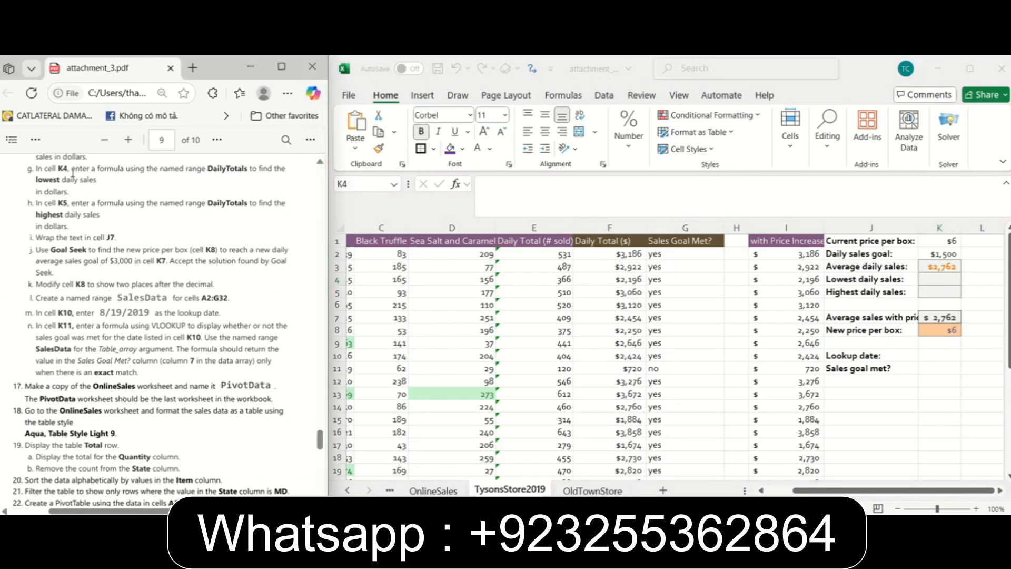
{"action": "left_click", "coordinate": [942, 279]}
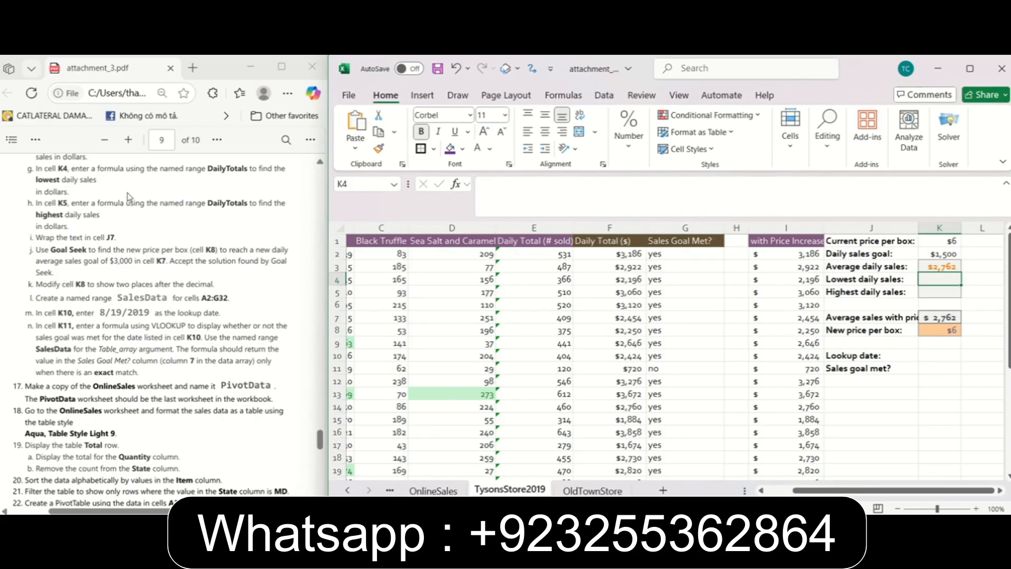
{"action": "type", "text": "="}
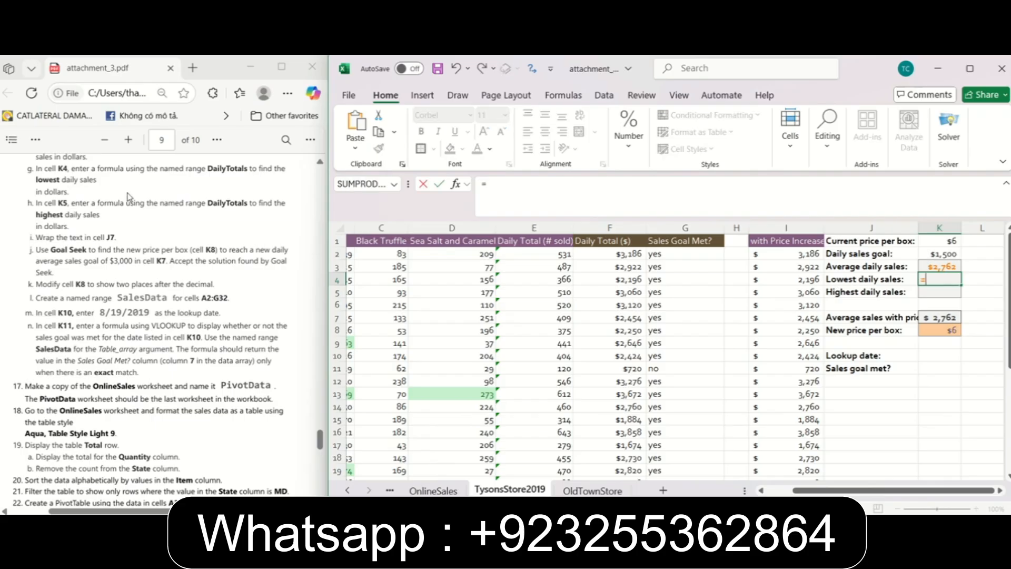
{"action": "type", "text": "MIN"}
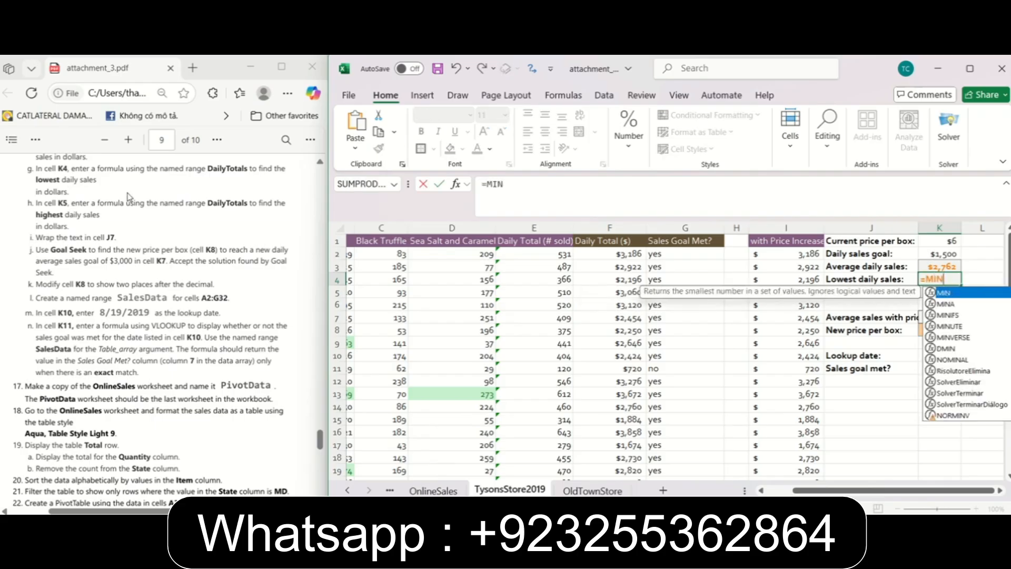
{"action": "type", "text": "(Da"}
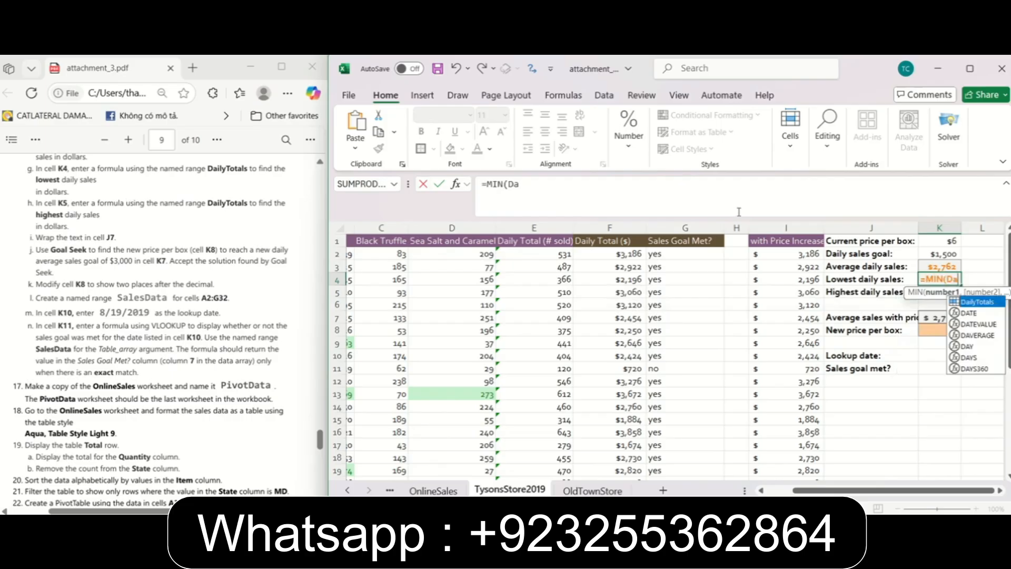
{"action": "double_click", "coordinate": [975, 303]}
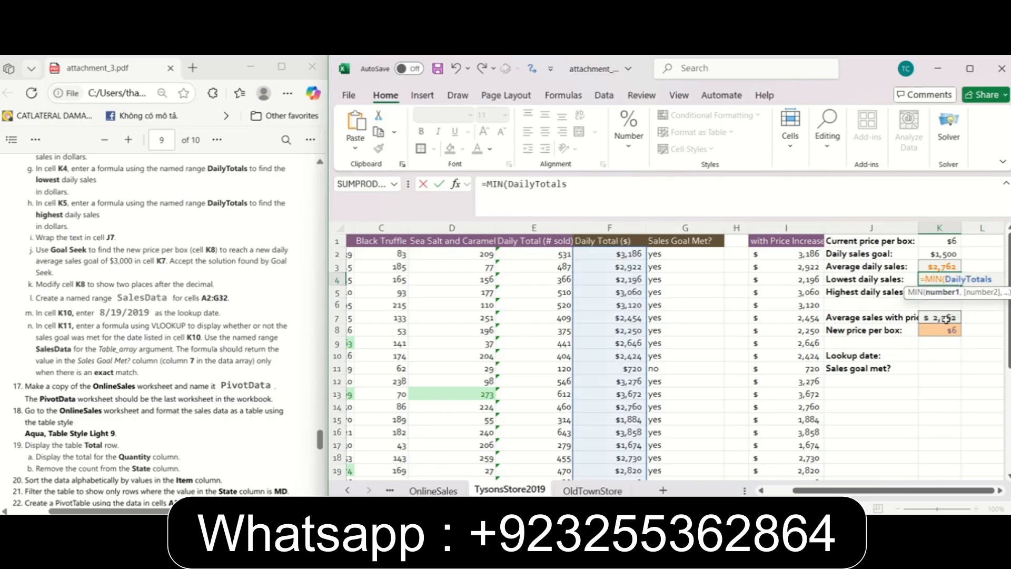
{"action": "type", "text": ")"}
{"action": "key", "text": "Return"}
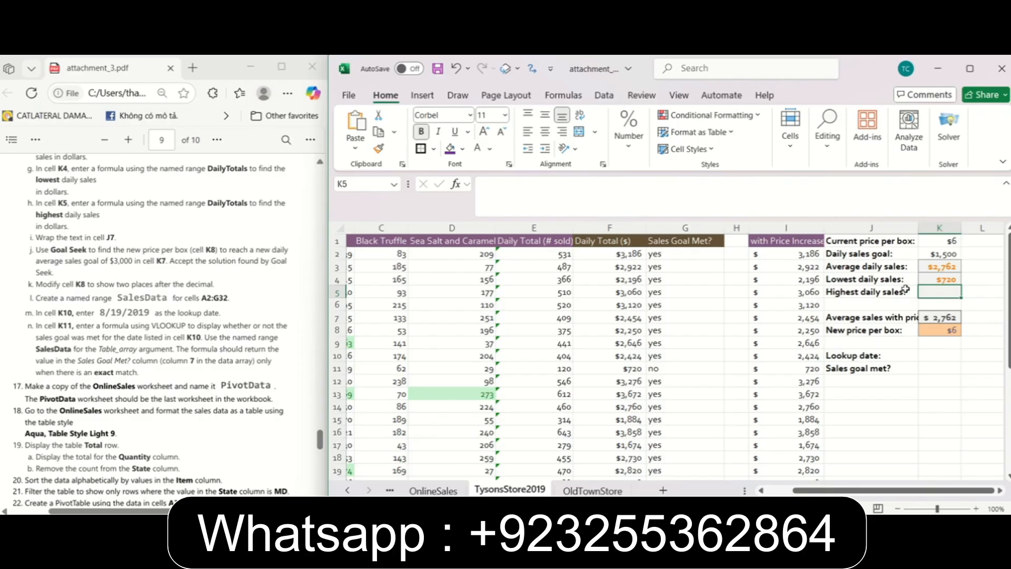
Following instruction 16h, enter the highest daily sales formula =MAX(DailyTotals) in cell K5.
{"action": "left_click", "coordinate": [630, 202]}
{"action": "type", "text": "=Max(Dai"}
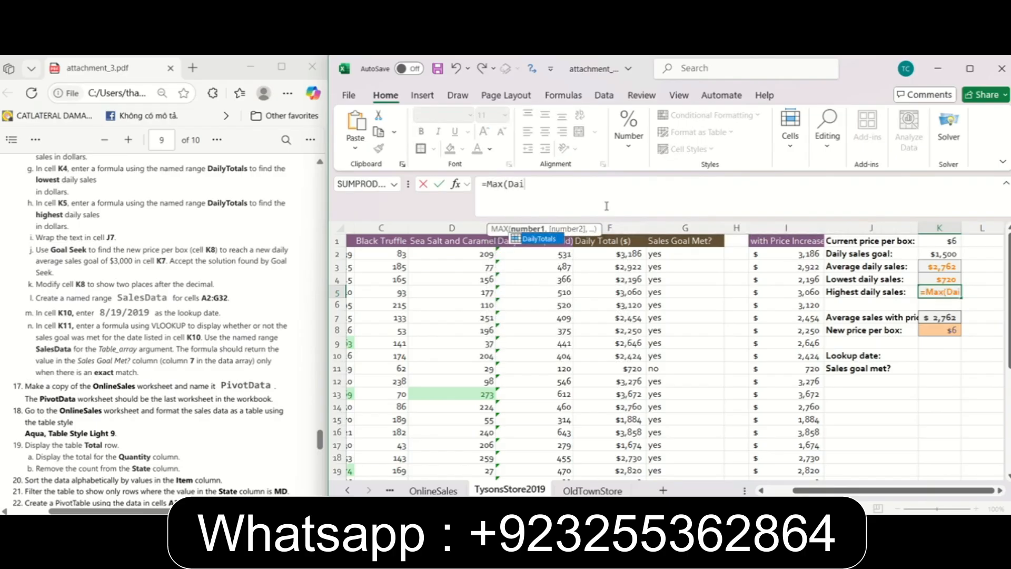
{"action": "double_click", "coordinate": [538, 239]}
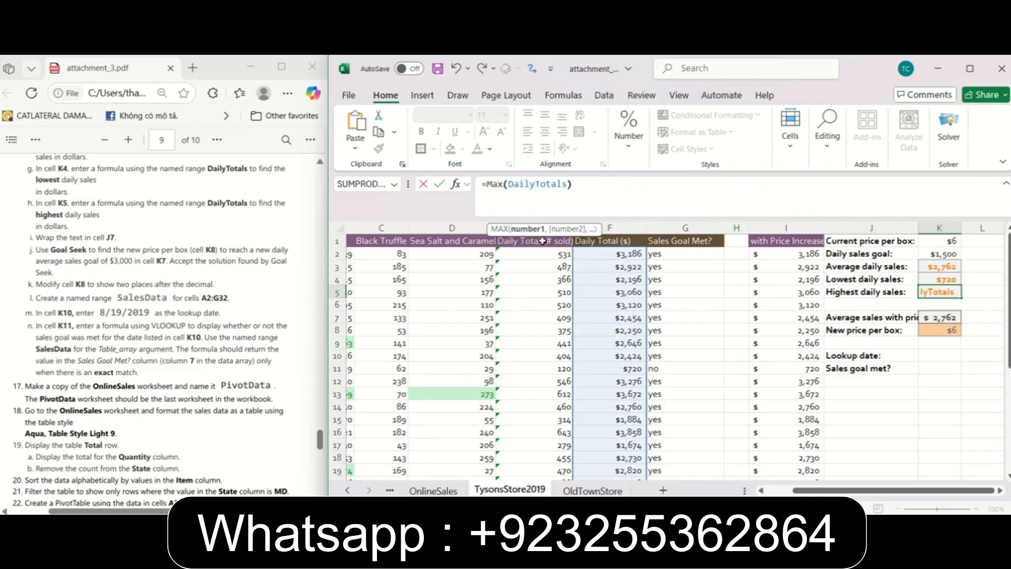
{"action": "key", "text": "Return"}
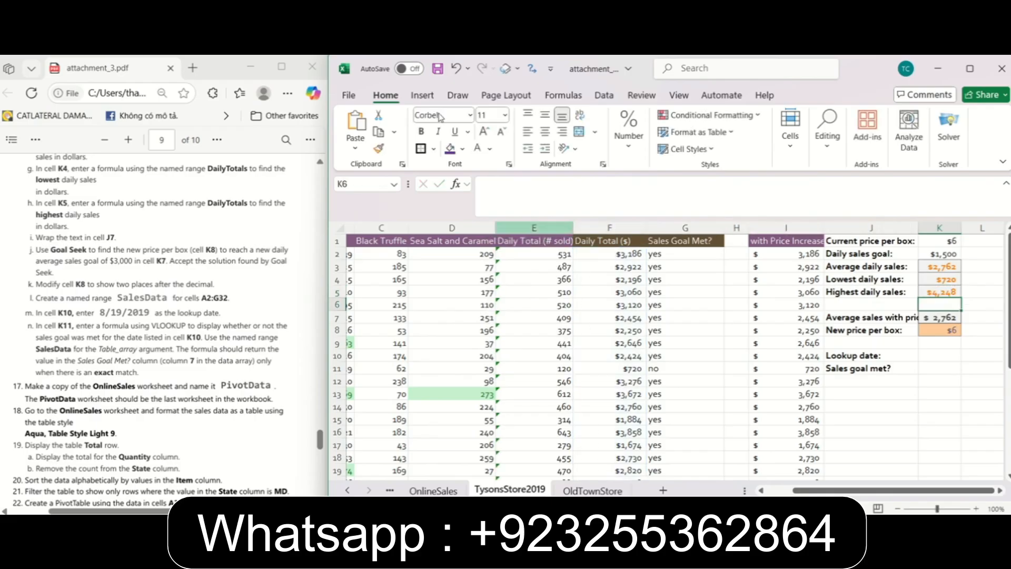
Following instruction 16i, wrap the text of the average sales label in cell J7.
{"action": "left_click", "coordinate": [69, 186]}
{"action": "scroll", "coordinate": [69, 186], "scroll_direction": "down", "scroll_amount": 2}
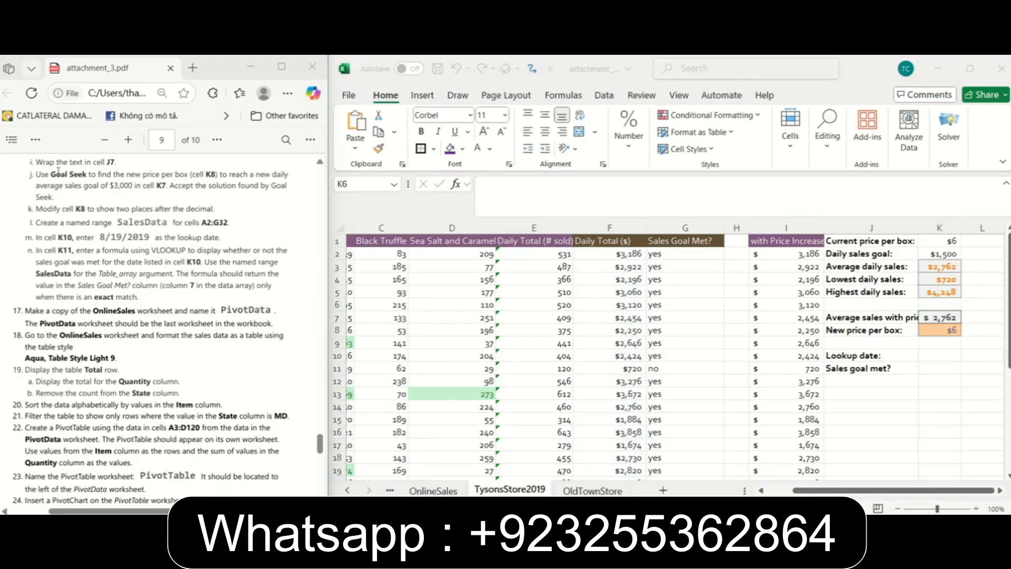
{"action": "left_click", "coordinate": [876, 318]}
{"action": "left_click", "coordinate": [877, 316]}
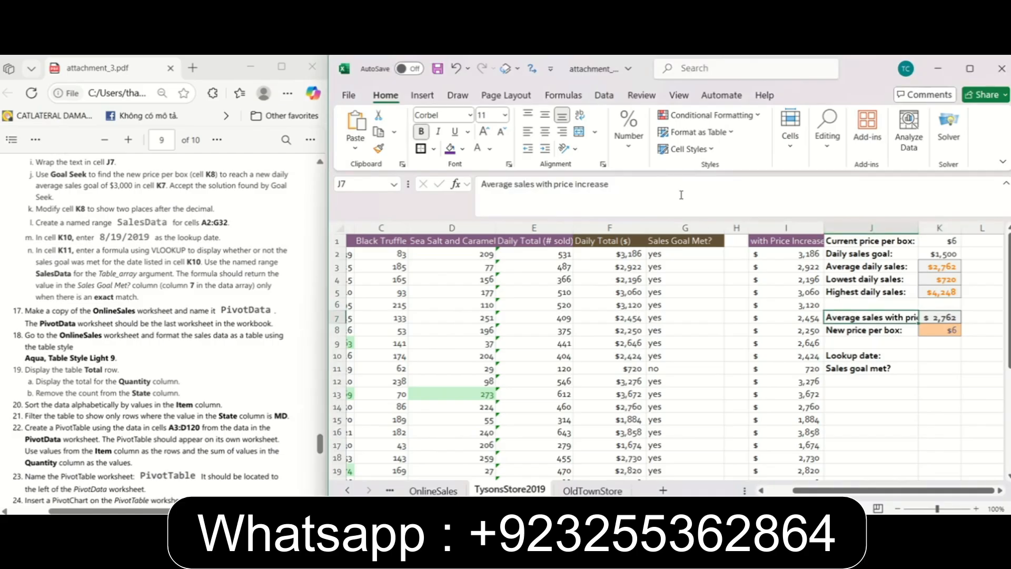
{"action": "left_click", "coordinate": [581, 116]}
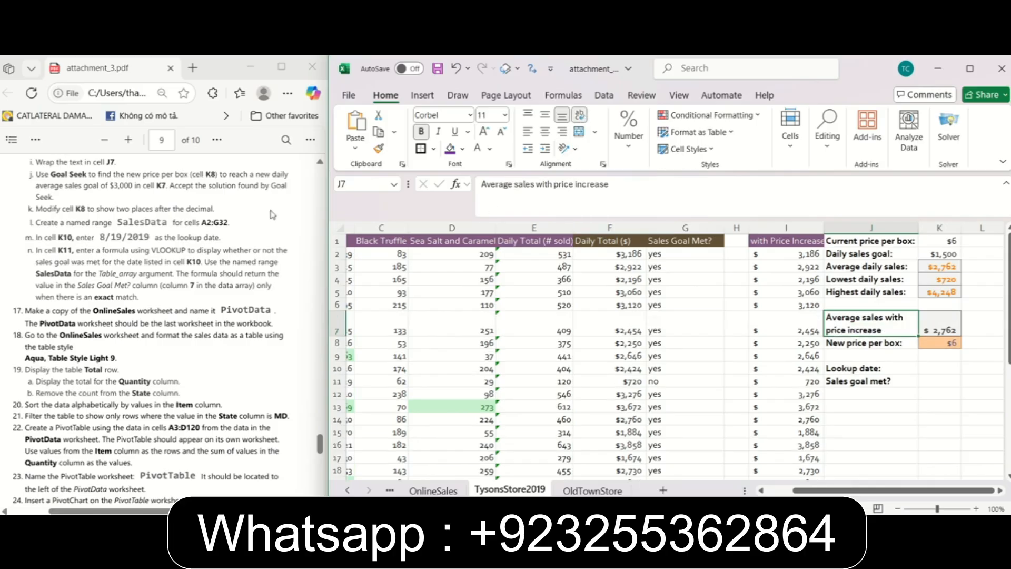
Following instruction 16j, run Goal Seek to bring cell K7 to 3000 by changing cell K8, and accept the solution.
{"action": "left_click", "coordinate": [63, 182]}
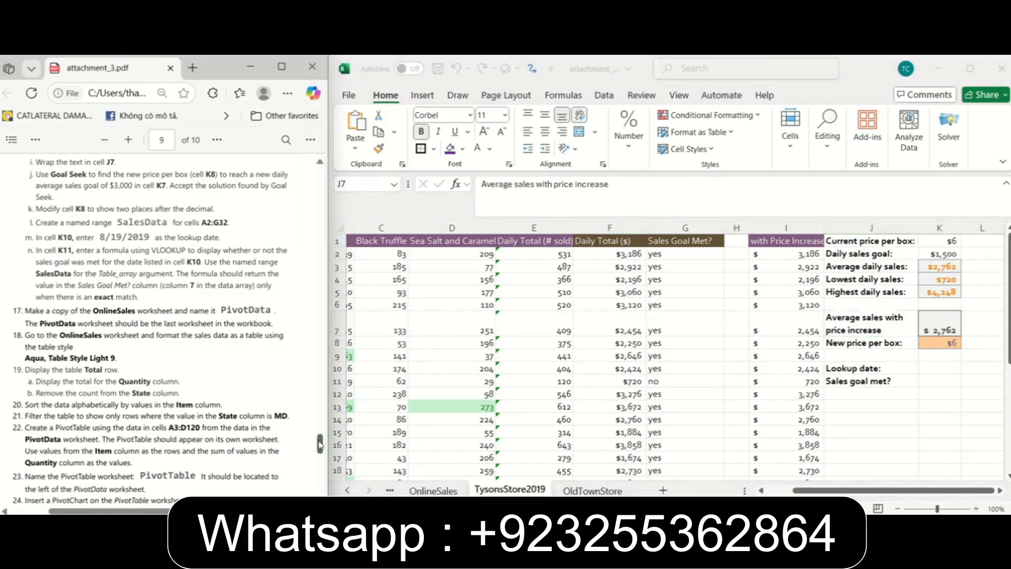
{"action": "scroll", "coordinate": [319, 445], "scroll_direction": "down", "scroll_amount": 1}
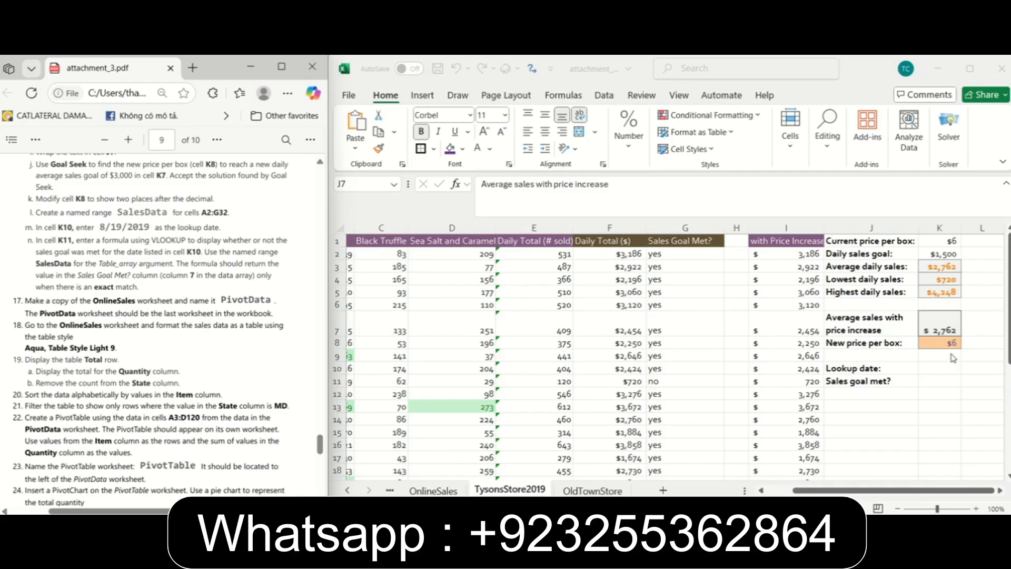
{"action": "left_click", "coordinate": [935, 338]}
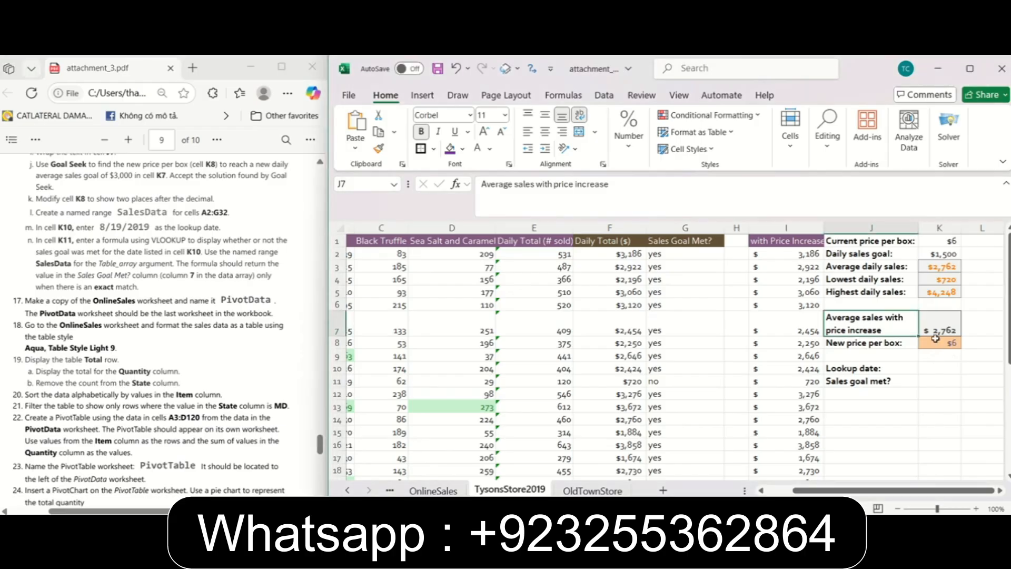
{"action": "left_click", "coordinate": [935, 340]}
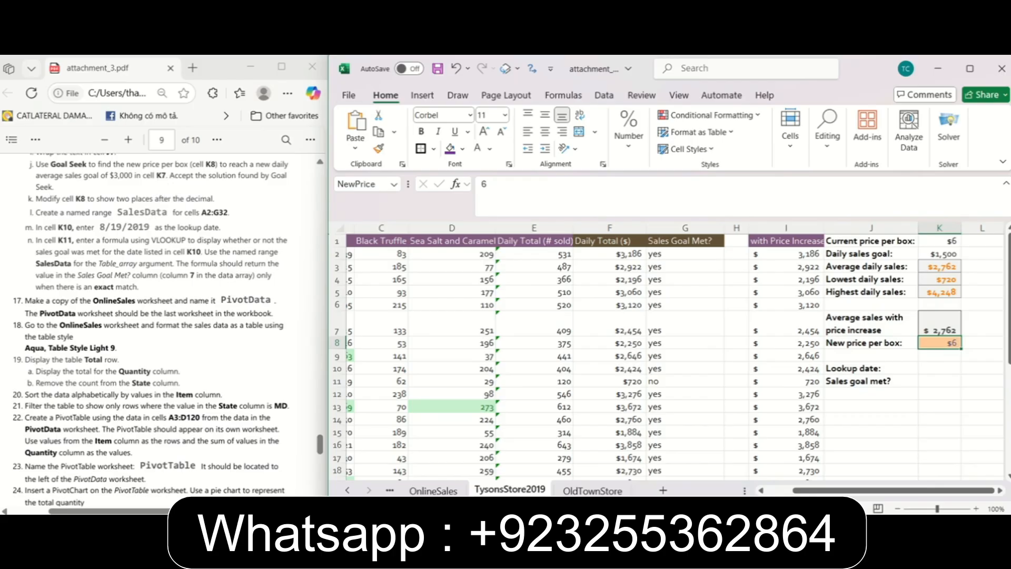
{"action": "left_click", "coordinate": [603, 95]}
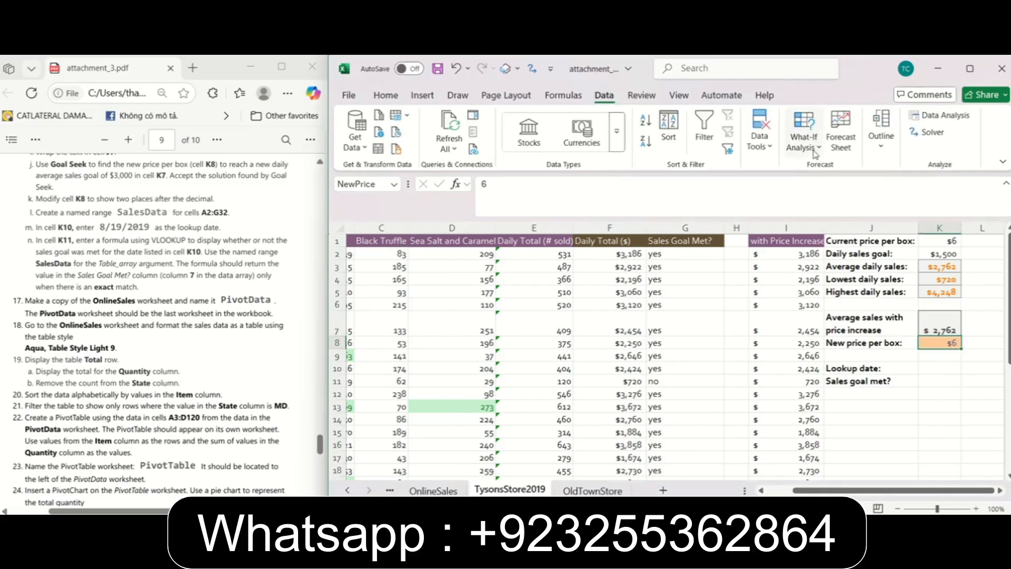
{"action": "left_click", "coordinate": [815, 151]}
{"action": "left_click", "coordinate": [819, 190]}
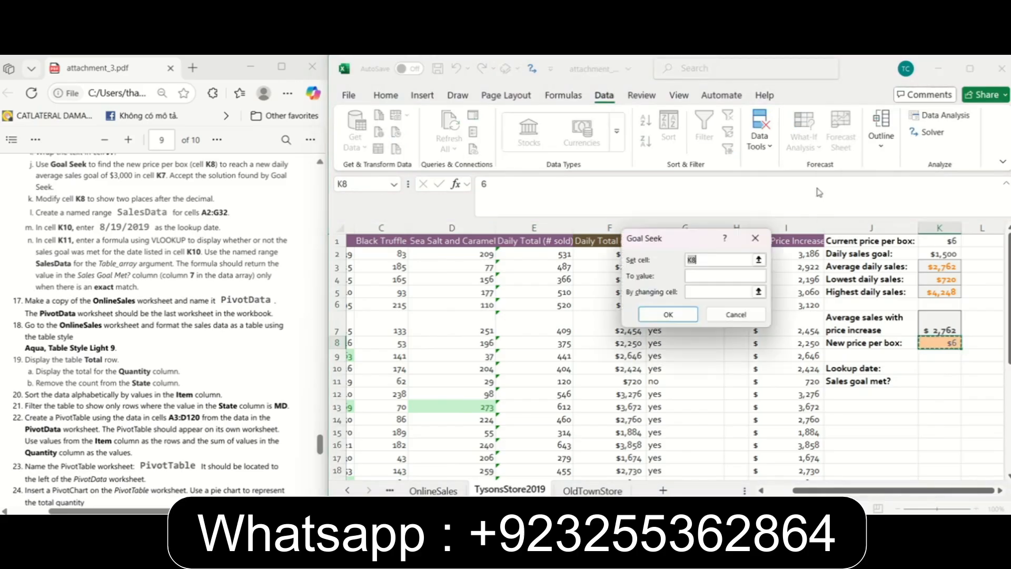
{"action": "left_click_drag", "start_coordinate": [687, 242], "coordinate": [718, 276]}
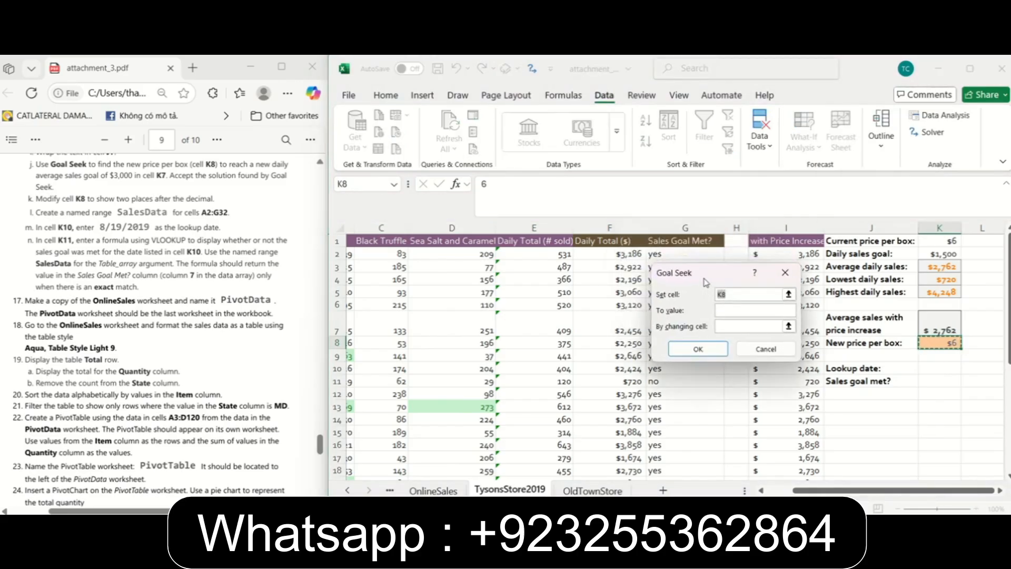
{"action": "left_click", "coordinate": [946, 328]}
{"action": "left_click", "coordinate": [757, 311]}
{"action": "left_click", "coordinate": [939, 344]}
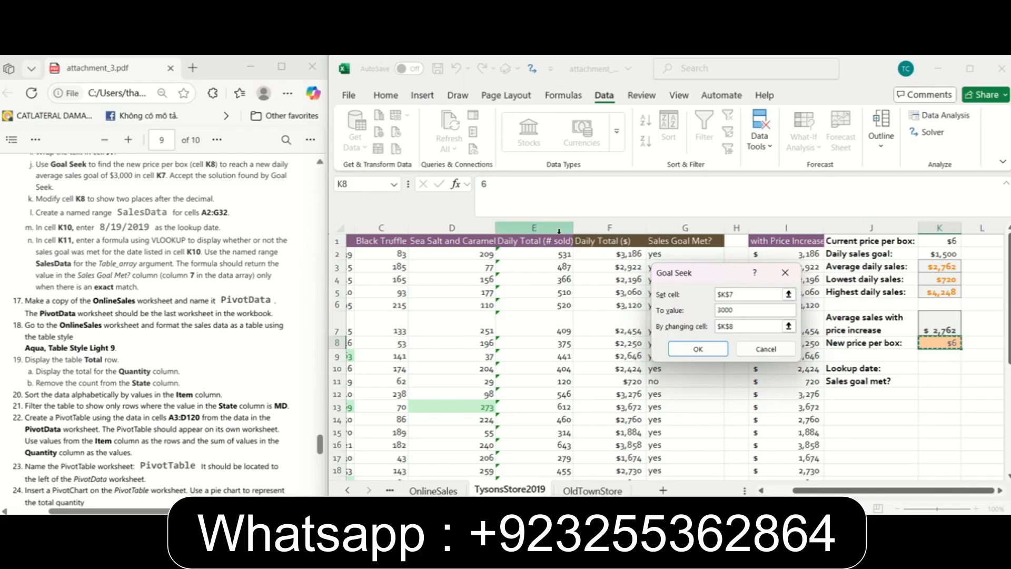
{"action": "left_click", "coordinate": [699, 350]}
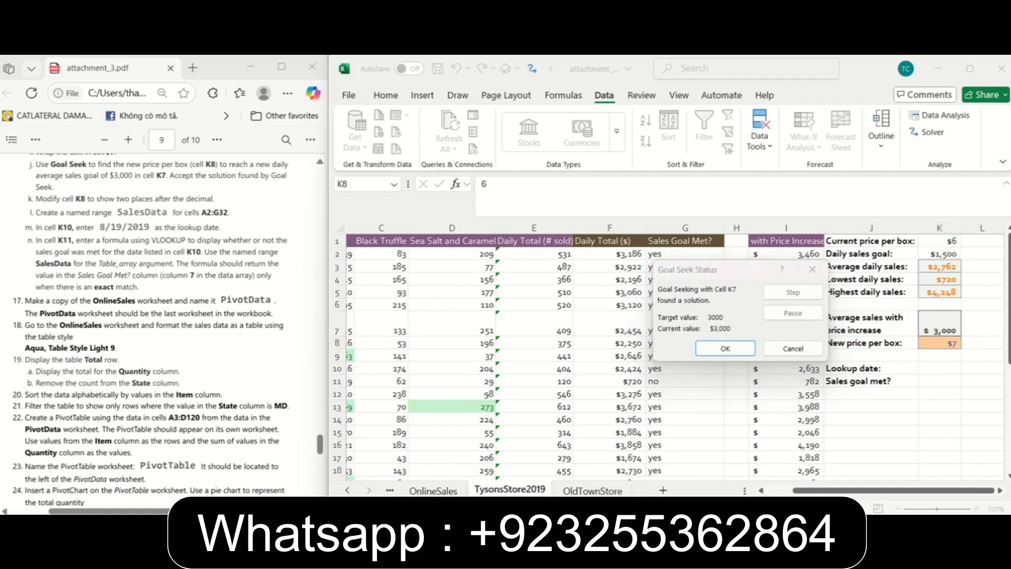
{"action": "left_click", "coordinate": [722, 348]}
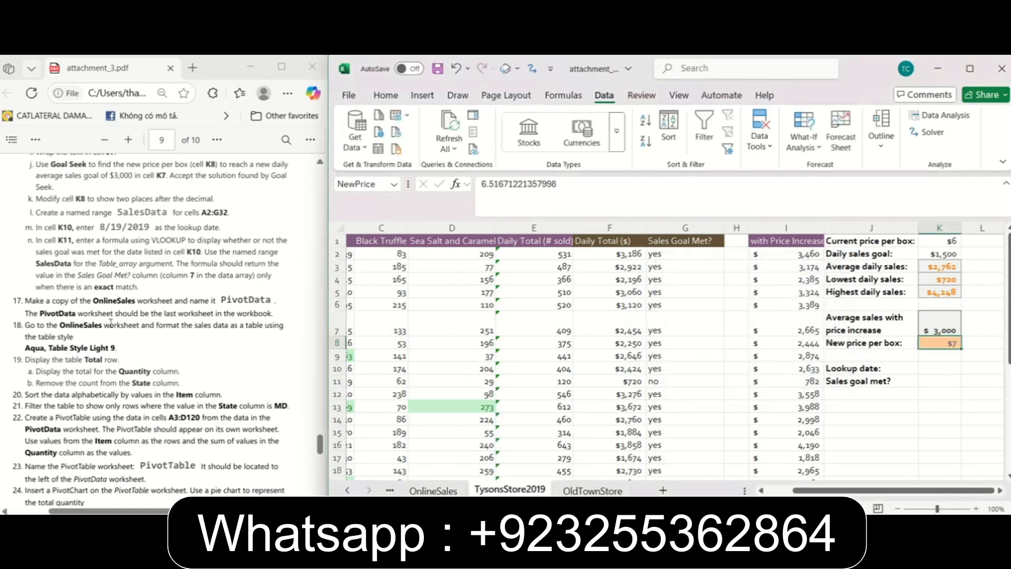
Following instruction 16k, format the new price per box in cell K8 to show two decimal places.
{"action": "left_click", "coordinate": [138, 281]}
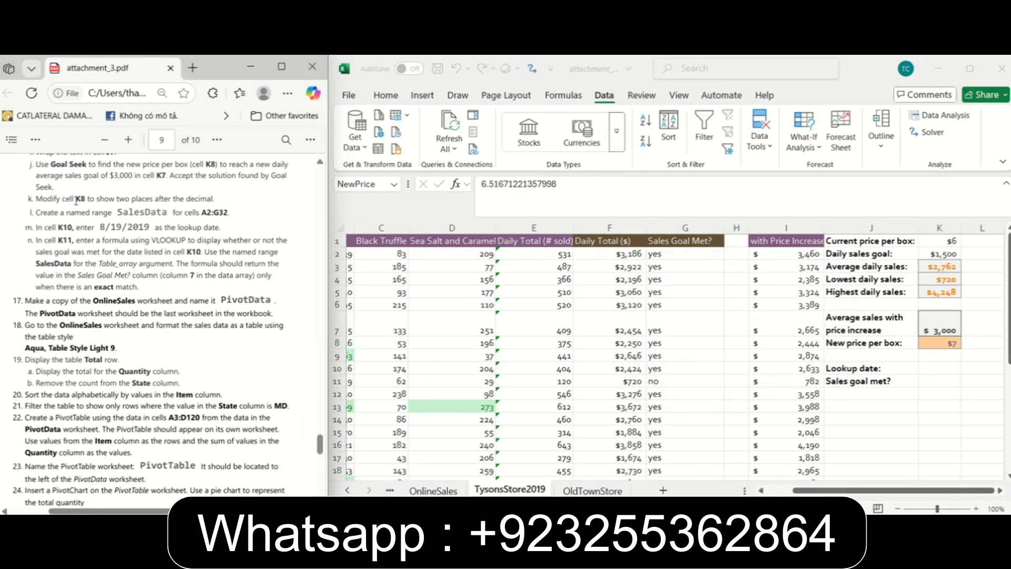
{"action": "left_click", "coordinate": [923, 377]}
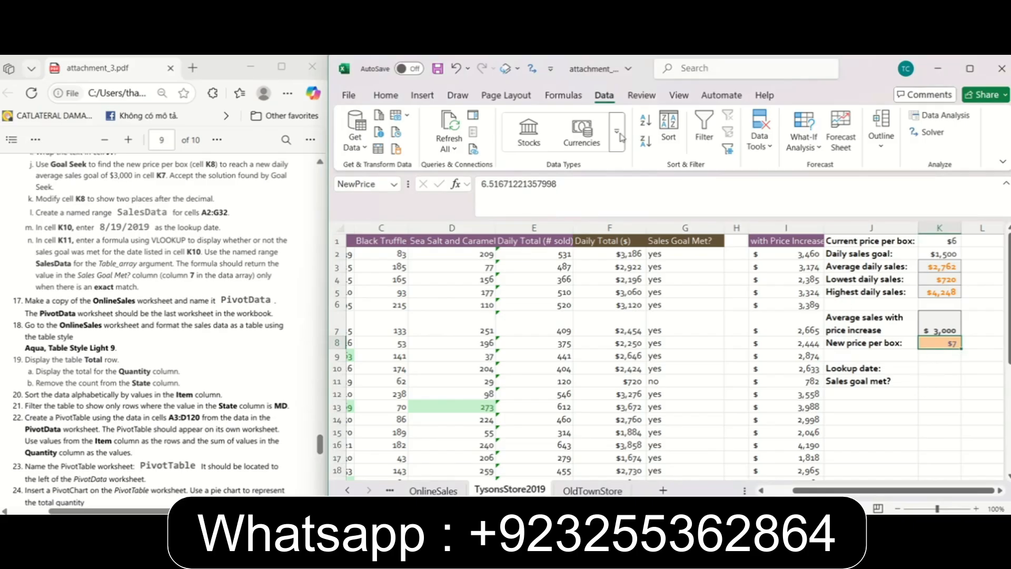
{"action": "left_click", "coordinate": [386, 96]}
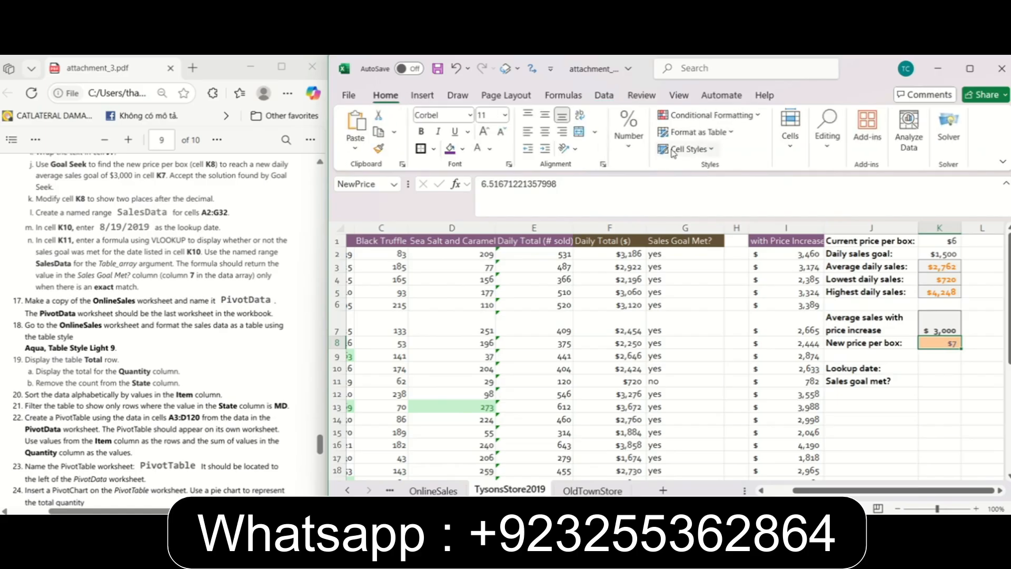
{"action": "left_click", "coordinate": [639, 153]}
{"action": "left_click", "coordinate": [684, 205]}
{"action": "left_click", "coordinate": [684, 205]}
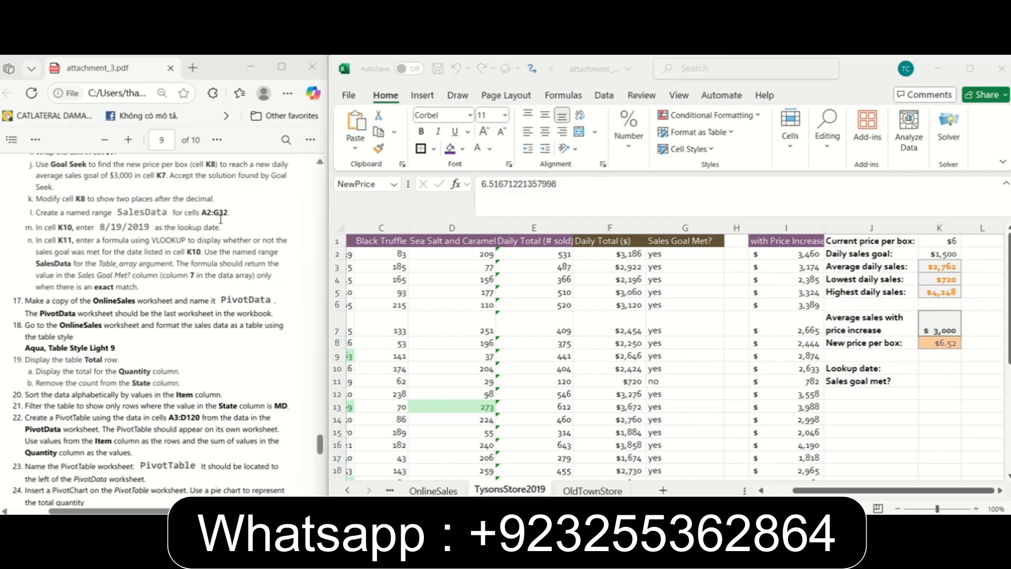
Following instruction 16l, create a named range SalesData for cells A2:G32 on the TysonsStore2019 worksheet.
{"action": "left_click_drag", "start_coordinate": [798, 491], "coordinate": [760, 482]}
{"action": "left_click", "coordinate": [361, 255]}
{"action": "left_click_drag", "start_coordinate": [361, 255], "coordinate": [802, 473]}
{"action": "left_click", "coordinate": [364, 187]}
{"action": "type", "text": "SalesData"}
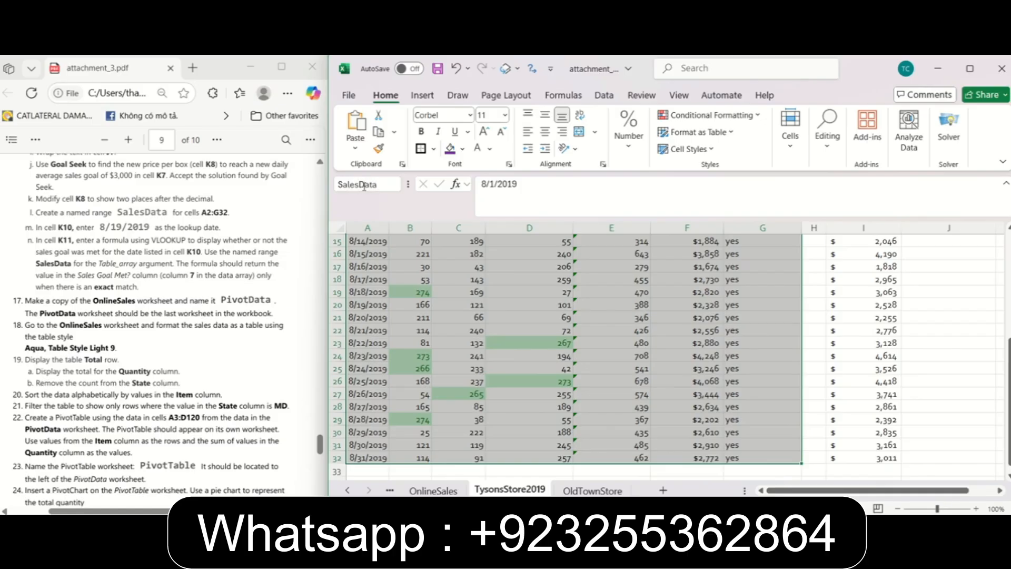
{"action": "key", "text": "Return"}
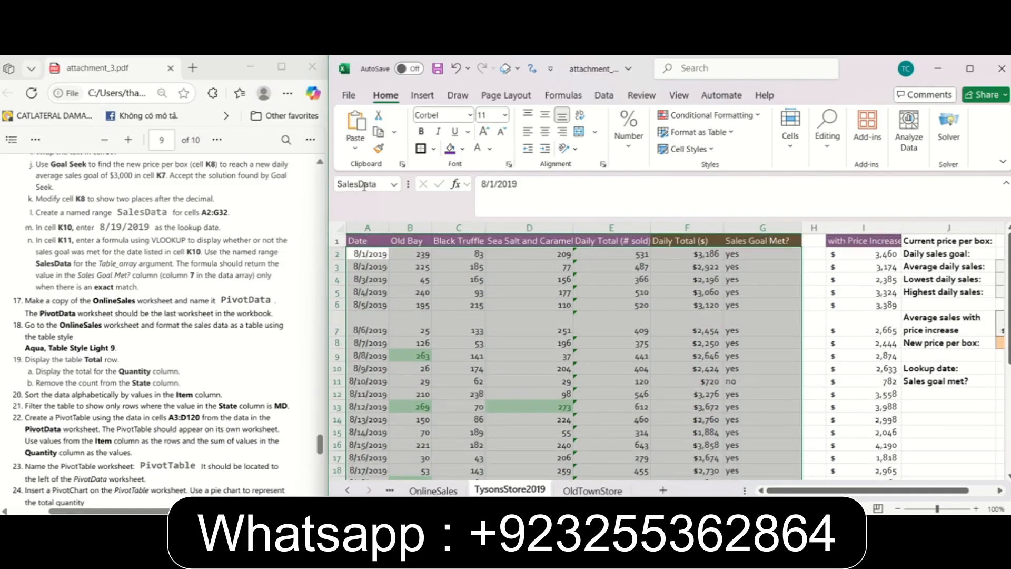
Following instruction 16m, enter 8/19/2019 as the lookup date in cell K10.
{"action": "left_click", "coordinate": [96, 233]}
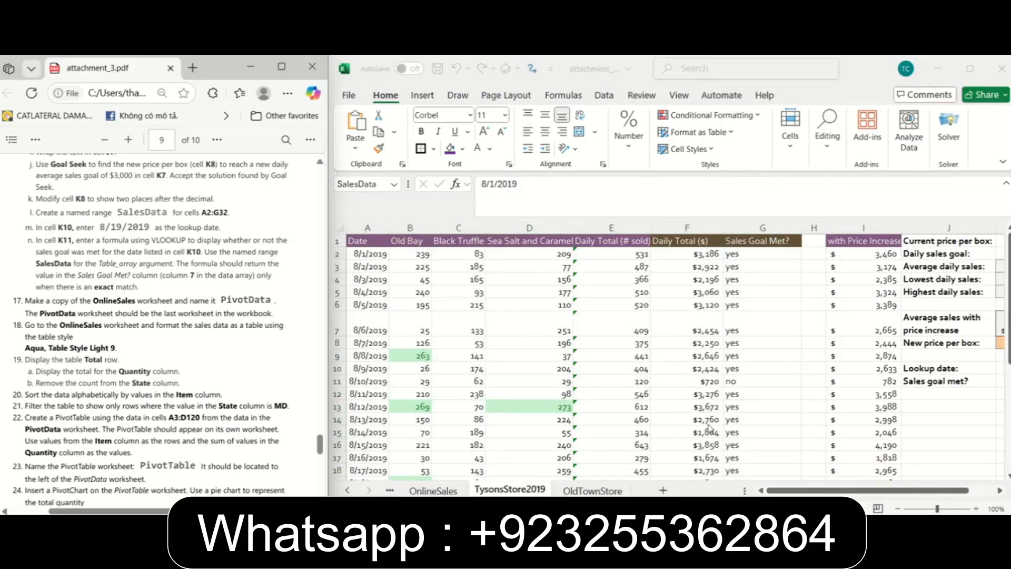
{"action": "left_click_drag", "start_coordinate": [811, 490], "coordinate": [846, 492]}
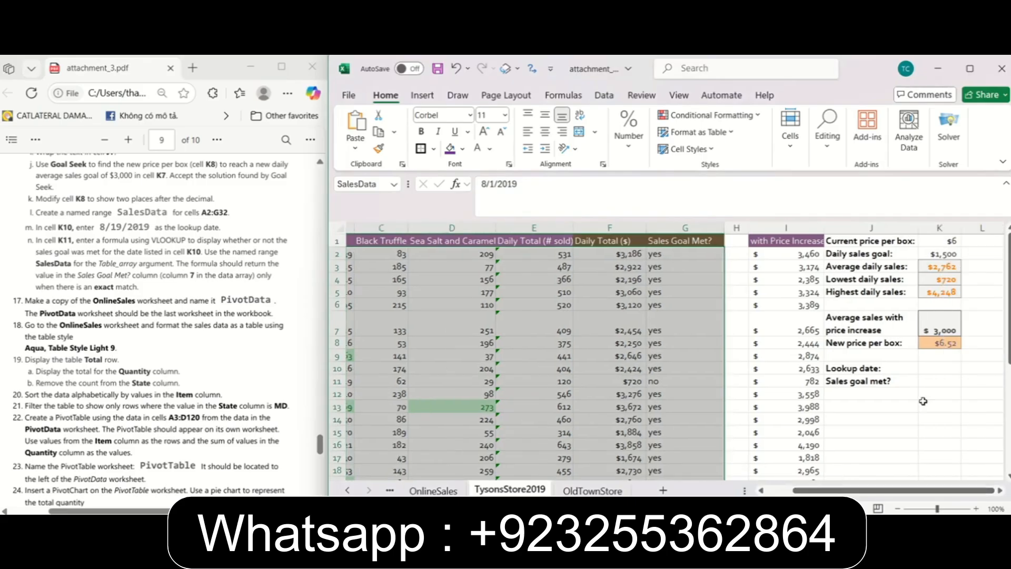
{"action": "left_click", "coordinate": [940, 370]}
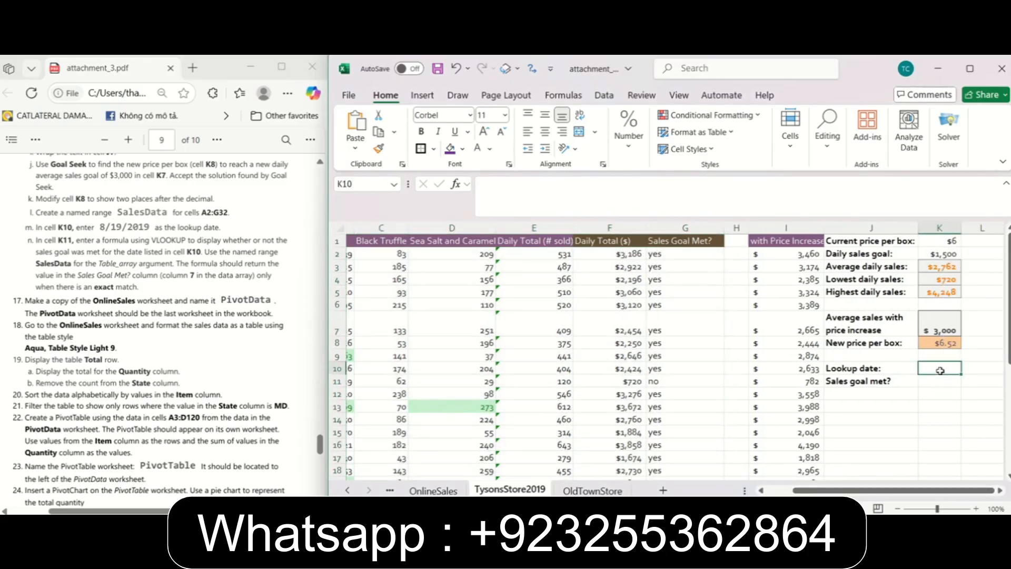
{"action": "type", "text": "8"}
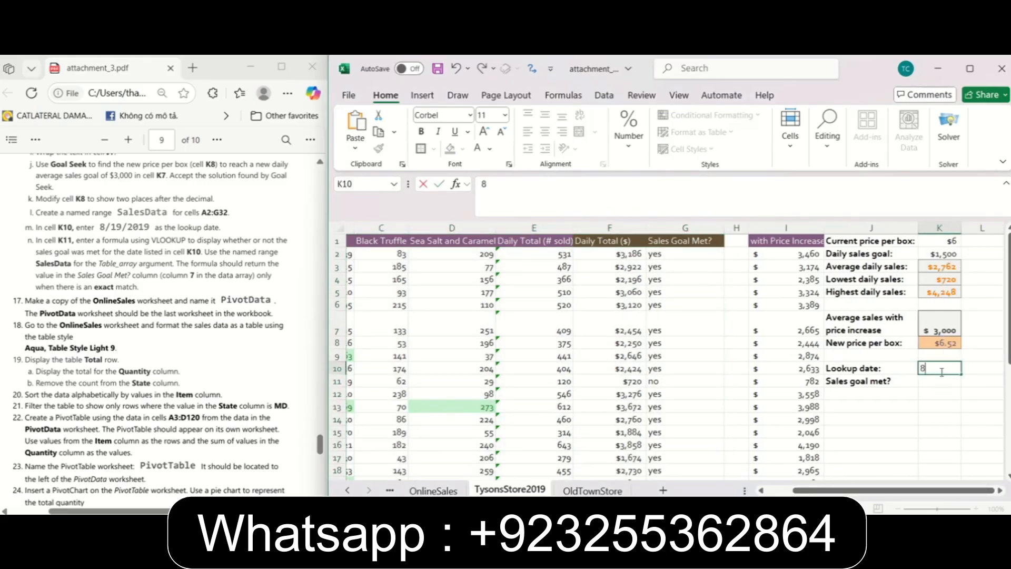
{"action": "type", "text": "/19/2019"}
{"action": "key", "text": "Return"}
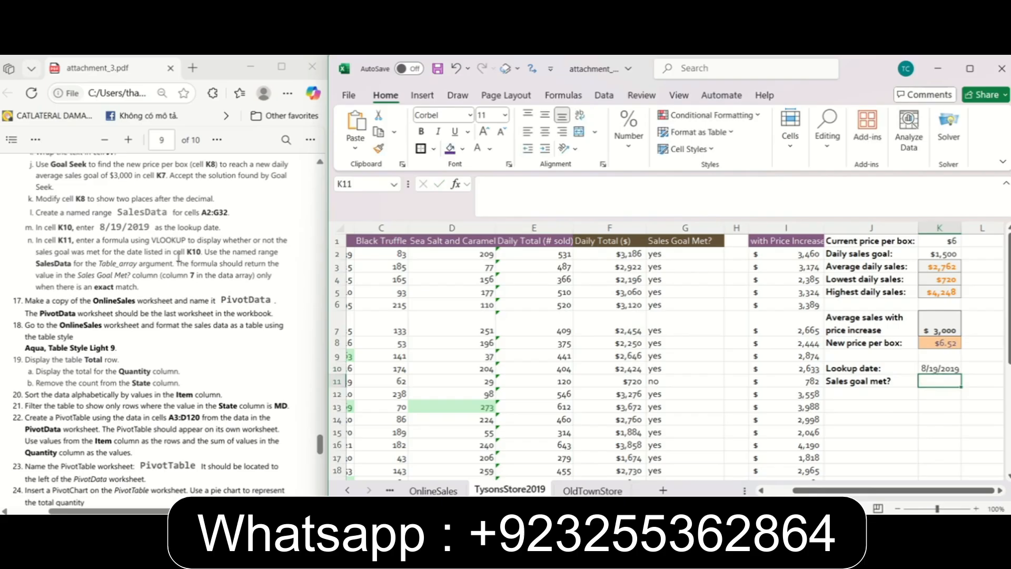
Following instruction 16n, enter the exact-match lookup formula =VLOOKUP(K10,SalesData,7,FALSE) in cell K11.
{"action": "type", "text": "=VL"}
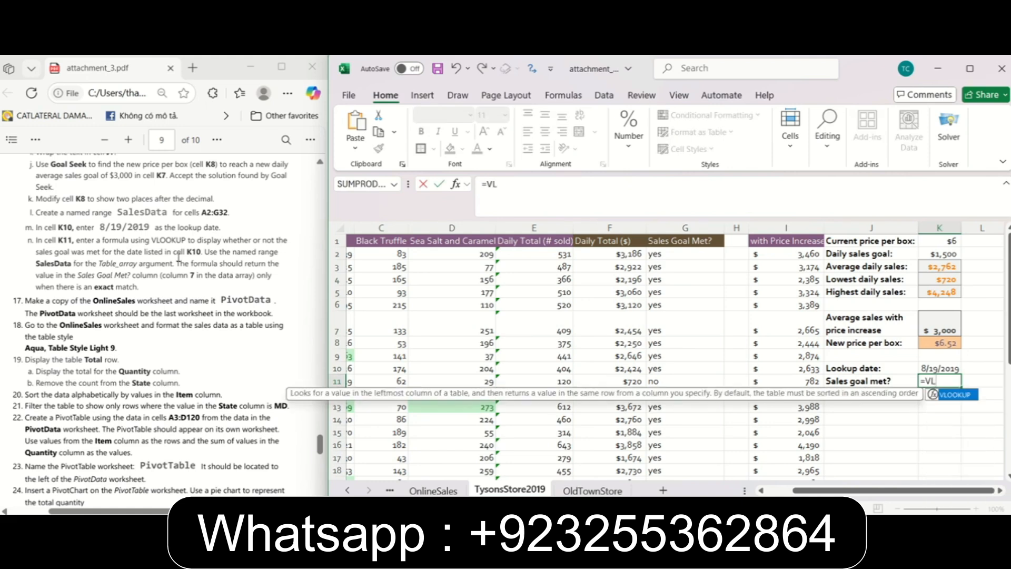
{"action": "type", "text": "ookup("}
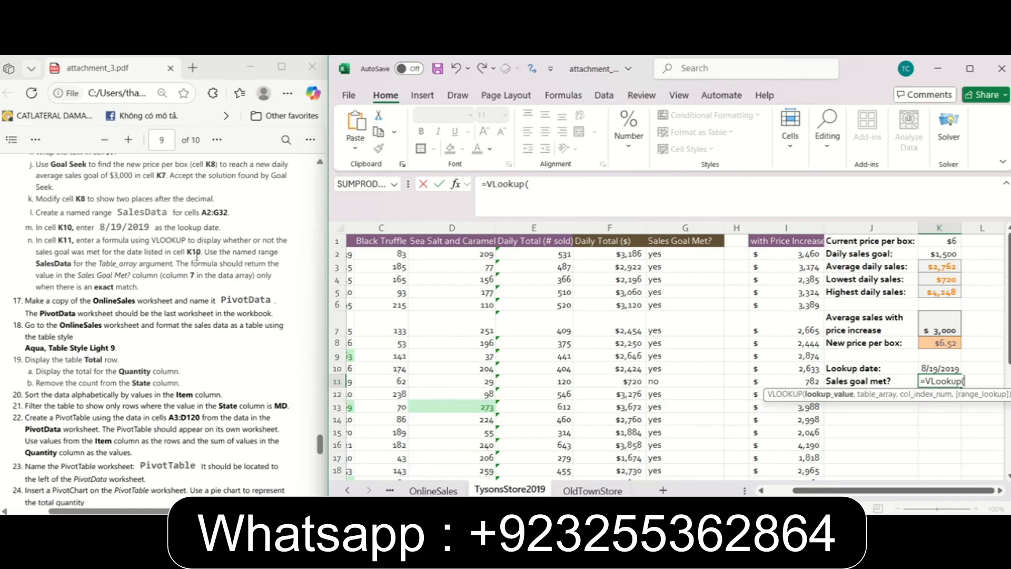
{"action": "type", "text": "K10"}
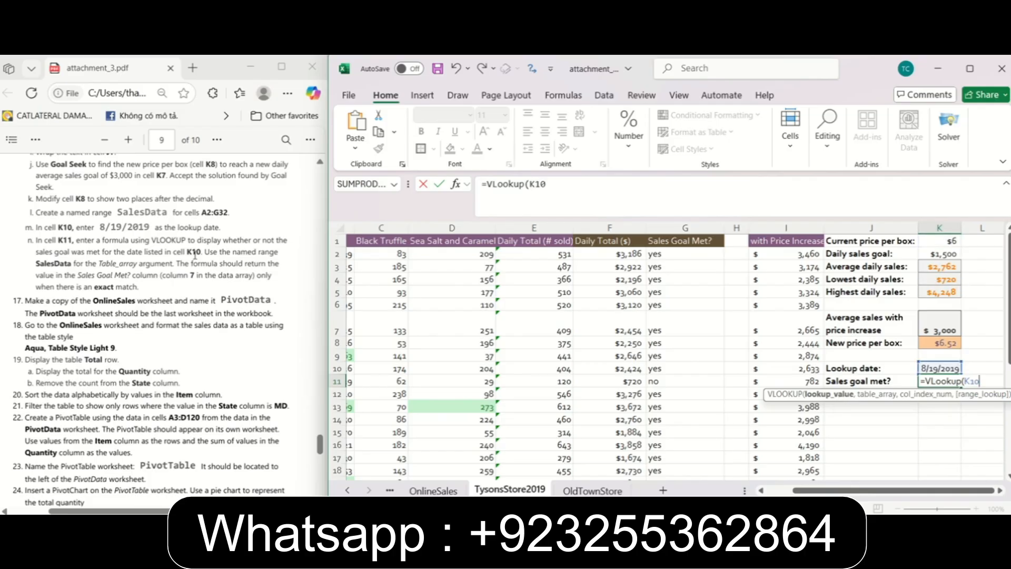
{"action": "type", "text": ",Sa"}
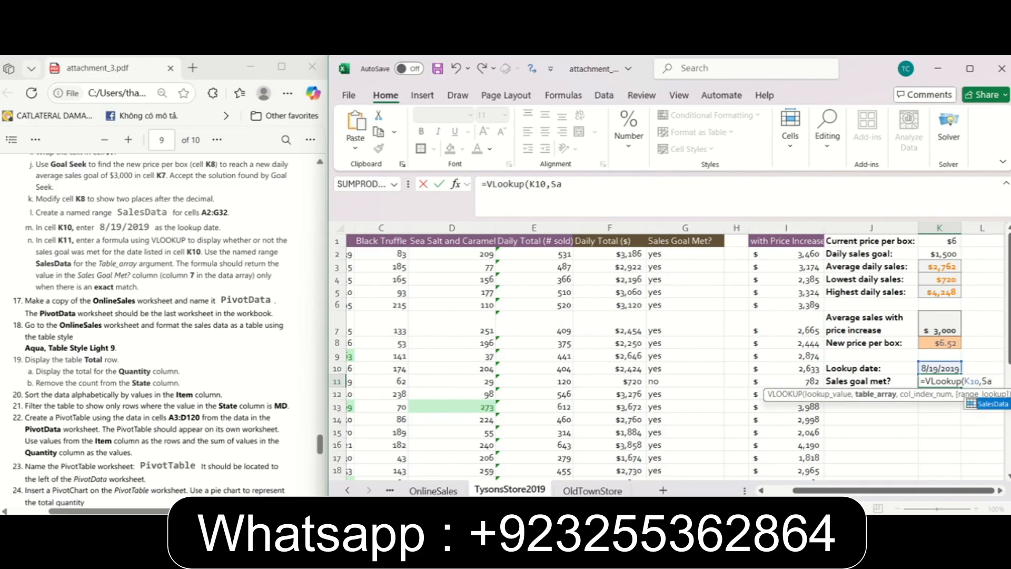
{"action": "double_click", "coordinate": [993, 405]}
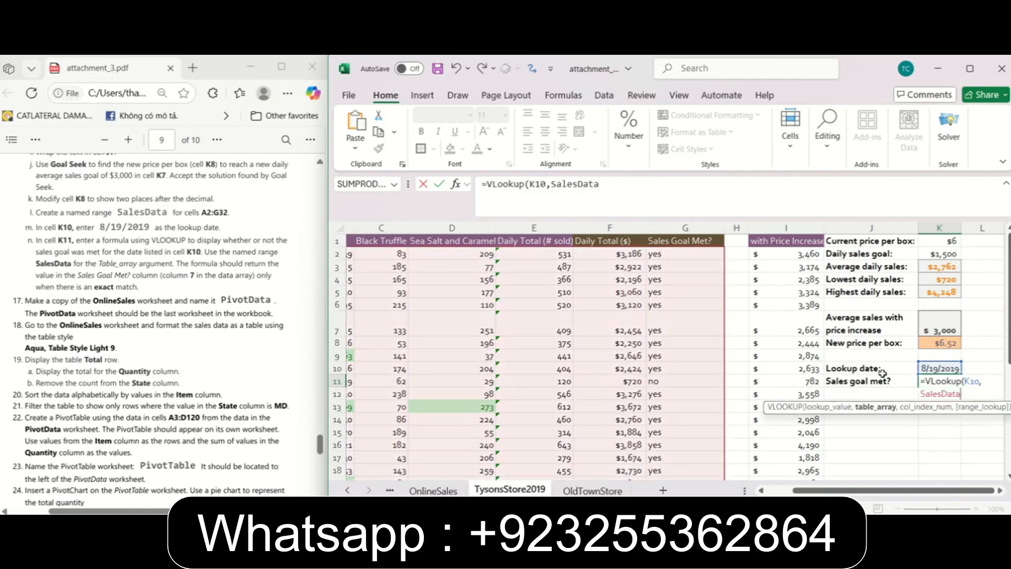
{"action": "type", "text": ","}
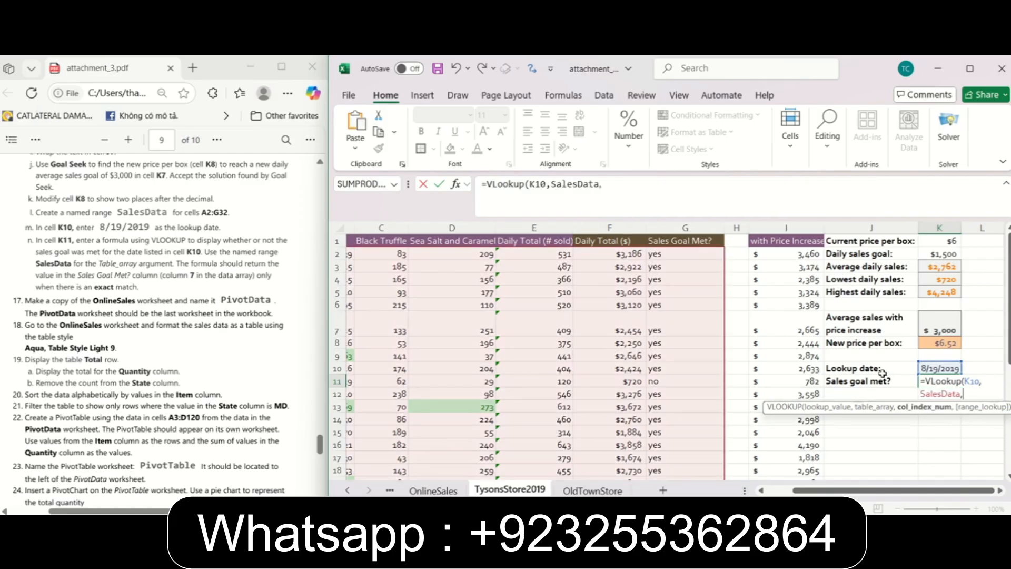
{"action": "type", "text": "7,"}
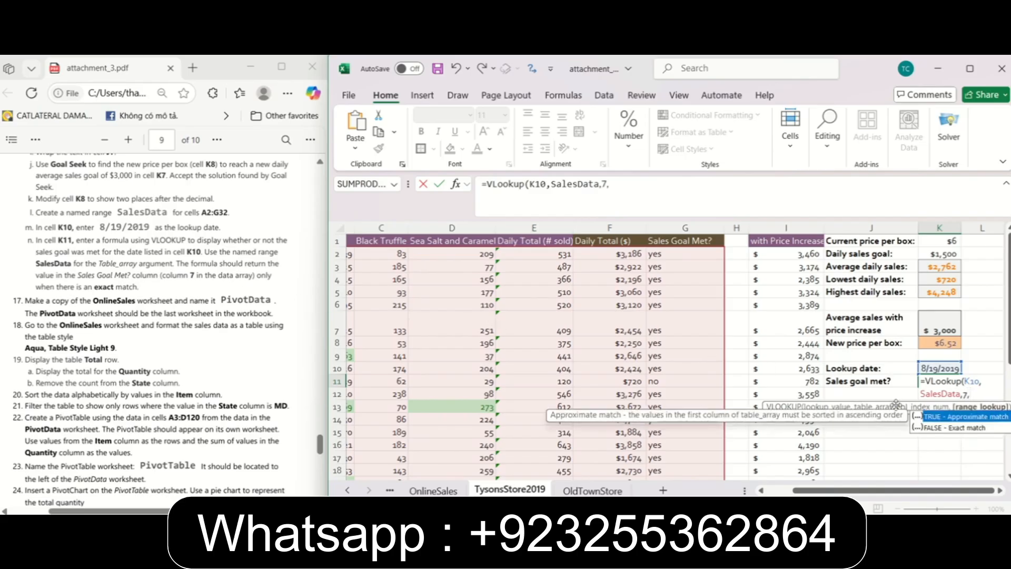
{"action": "type", "text": "Fals"}
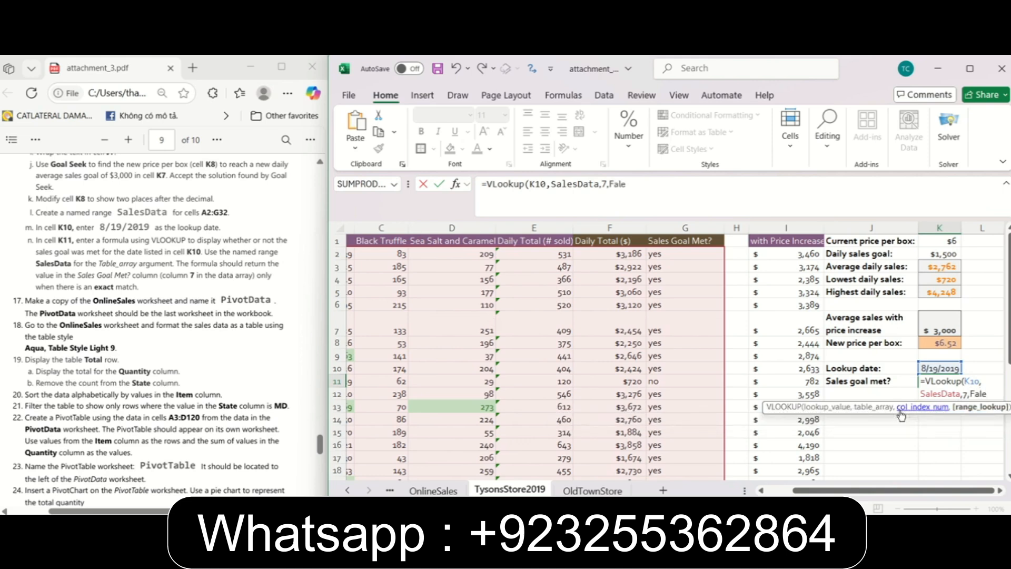
{"action": "type", "text": "e)"}
{"action": "key", "text": "Return"}
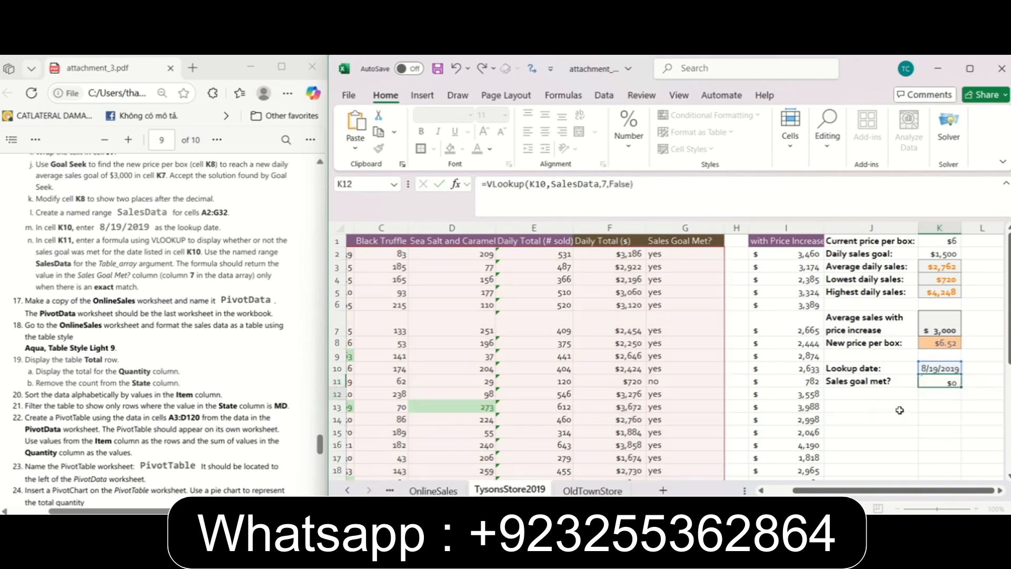
{"action": "left_click", "coordinate": [929, 380]}
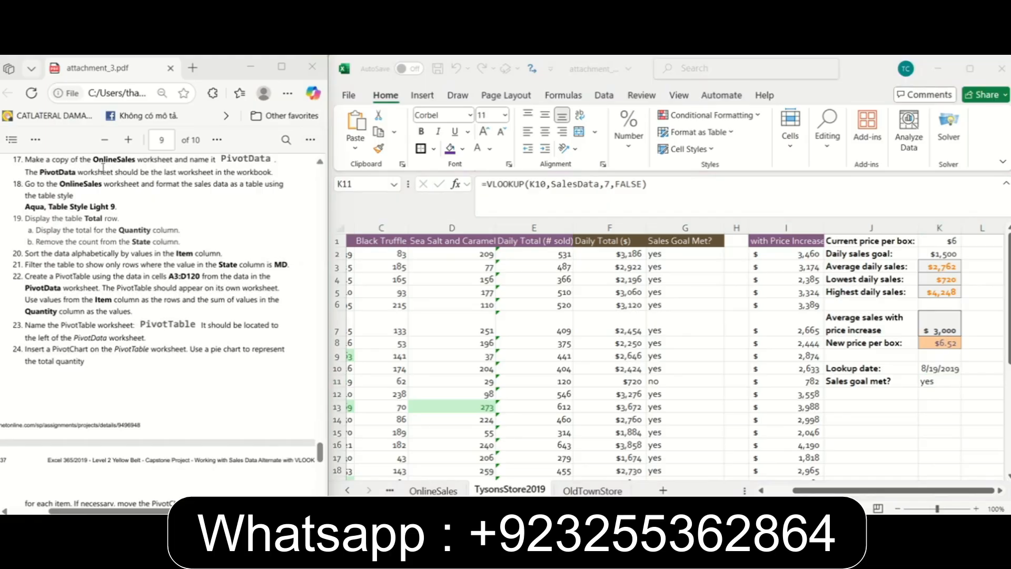
Following instruction 17, create a copy of the OnlineSales worksheet at the end of the workbook.
{"action": "left_click", "coordinate": [447, 490]}
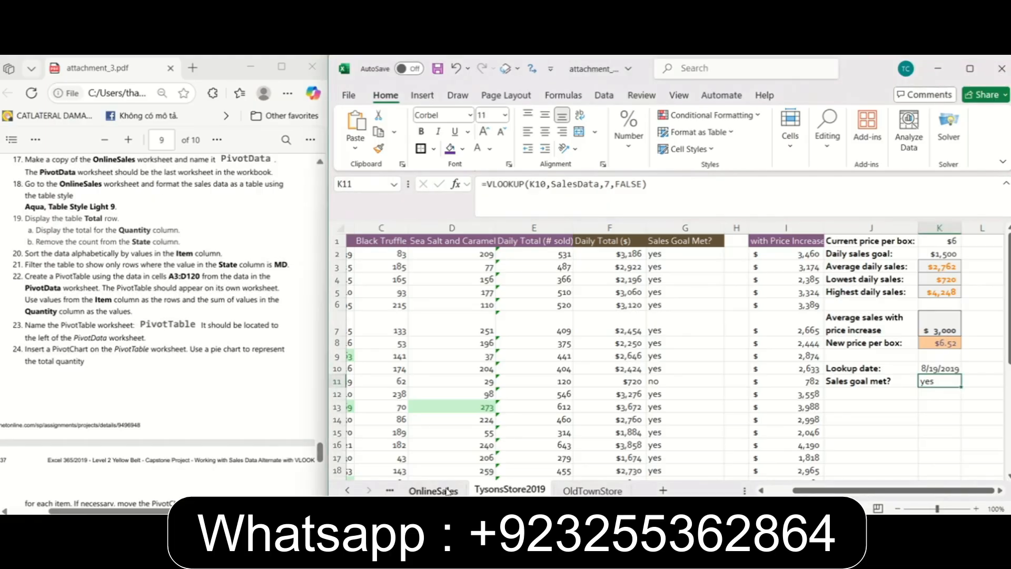
{"action": "right_click", "coordinate": [447, 490]}
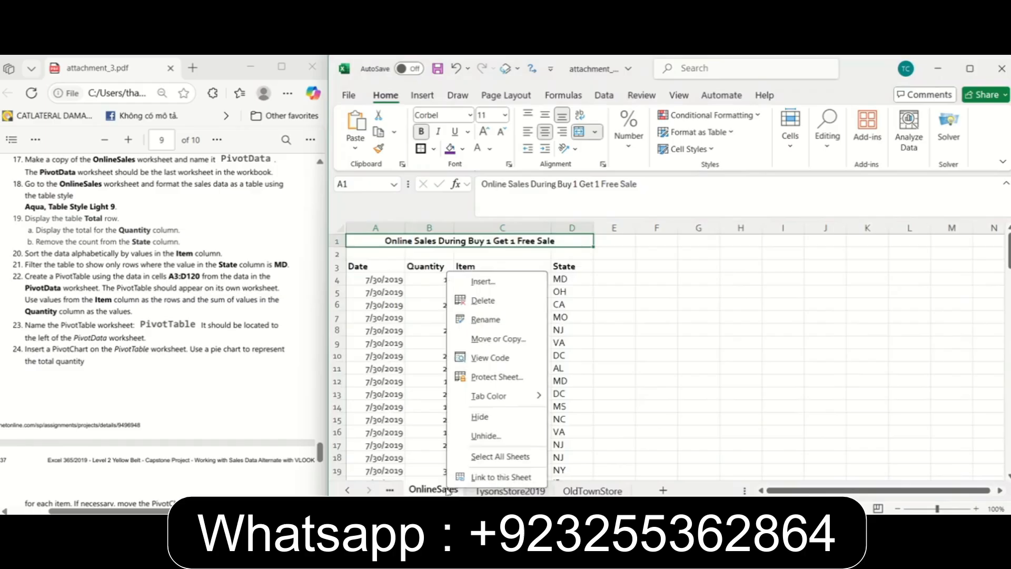
{"action": "left_click", "coordinate": [485, 340]}
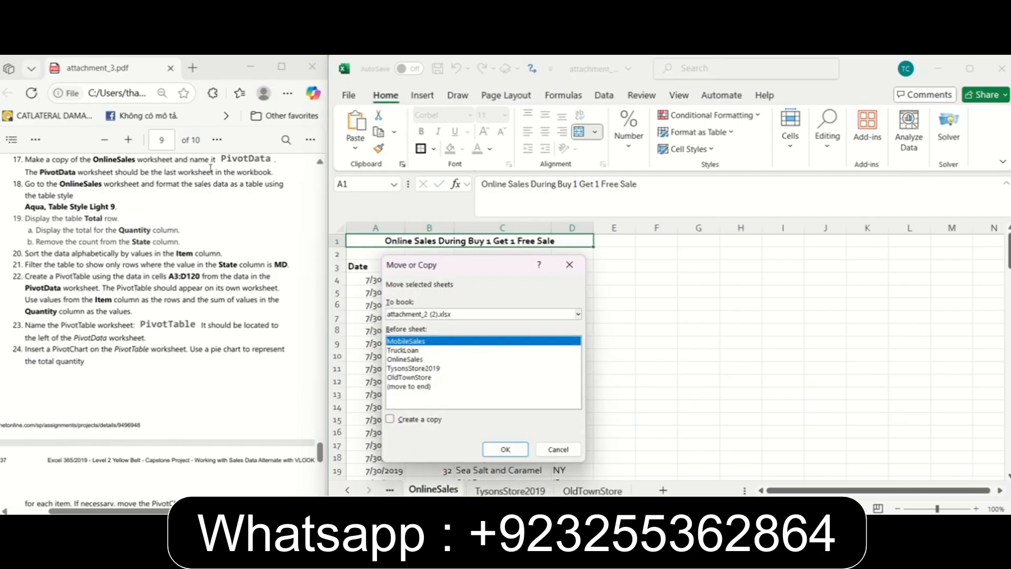
{"action": "left_click", "coordinate": [416, 387]}
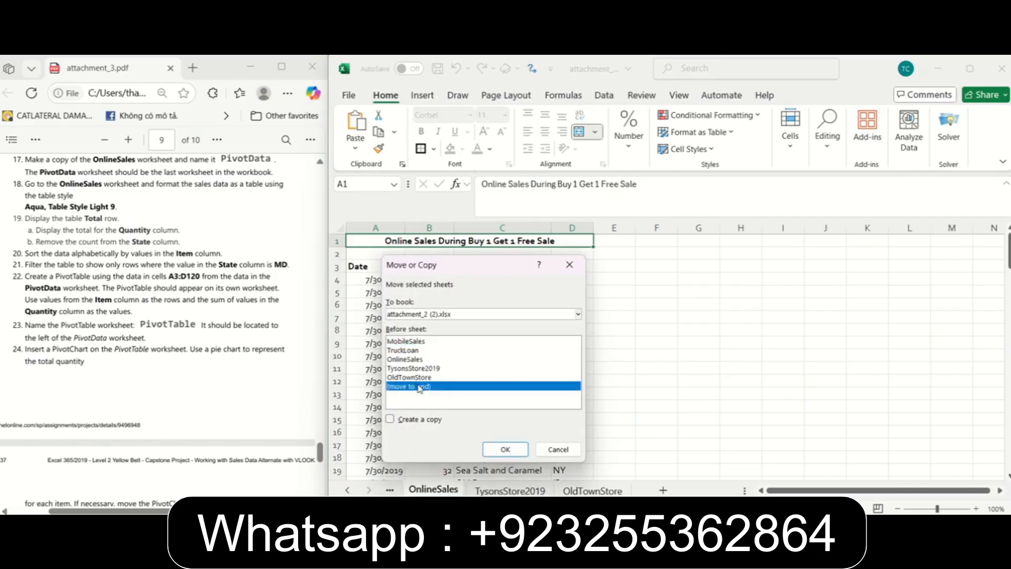
{"action": "left_click", "coordinate": [428, 425]}
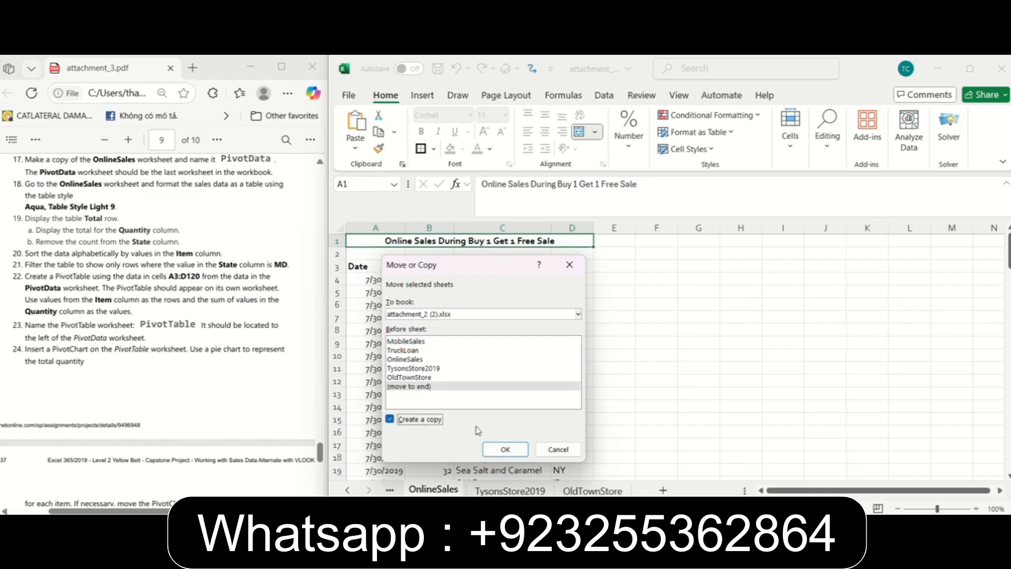
{"action": "left_click", "coordinate": [494, 450]}
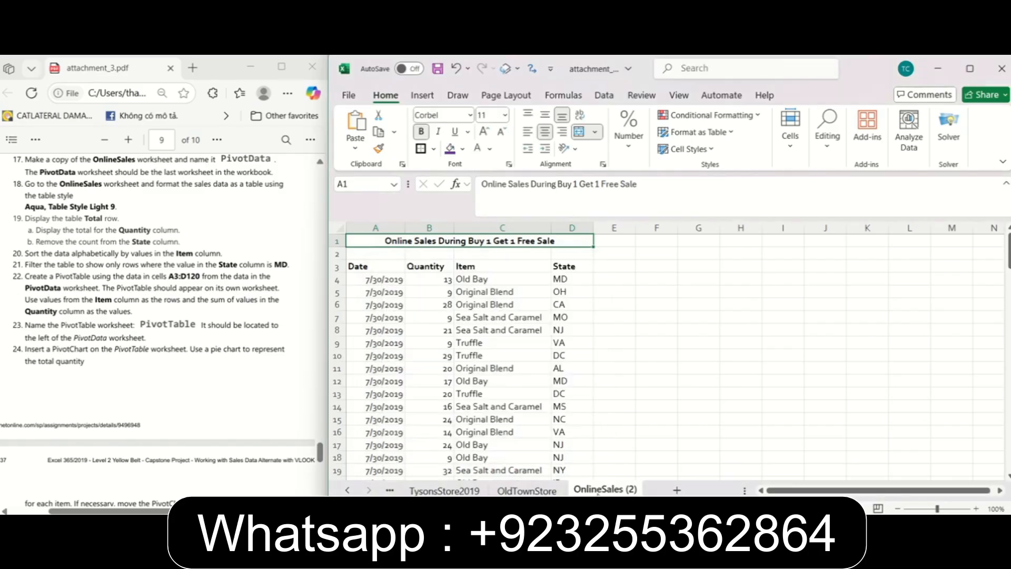
Rename the copied OnlineSales worksheet as PivotData.
{"action": "right_click", "coordinate": [599, 490]}
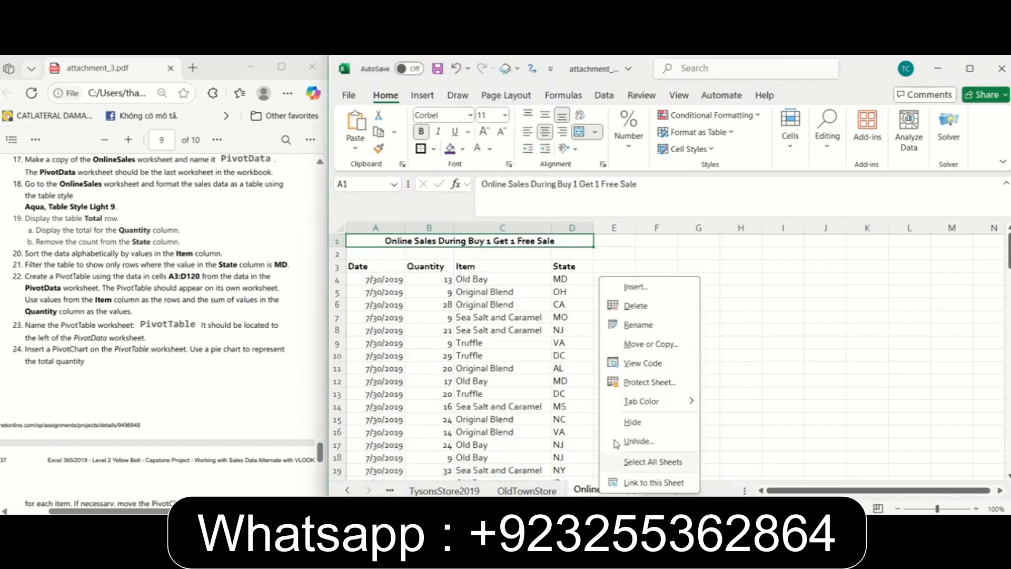
{"action": "left_click", "coordinate": [634, 324]}
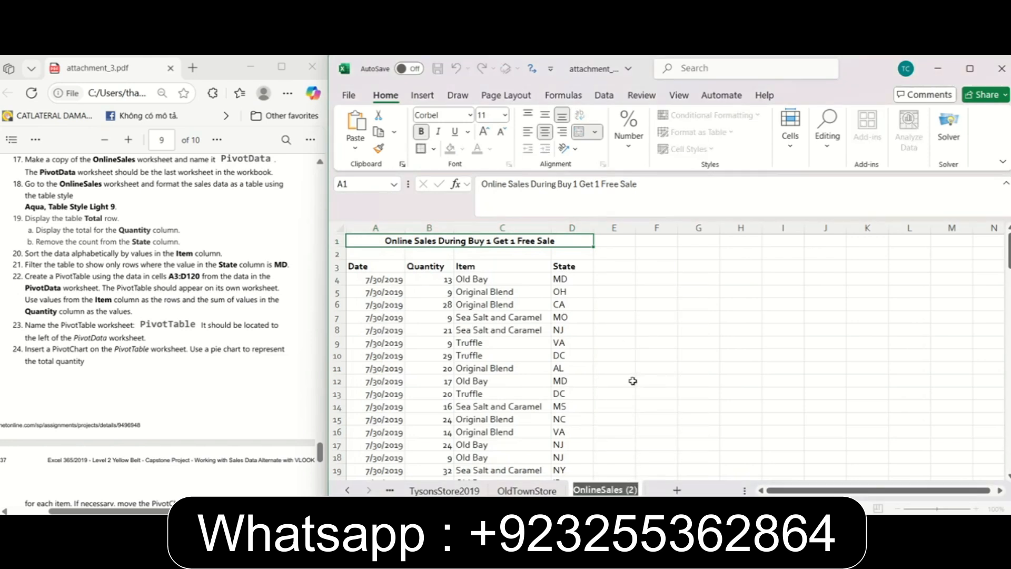
{"action": "type", "text": "Pivot"}
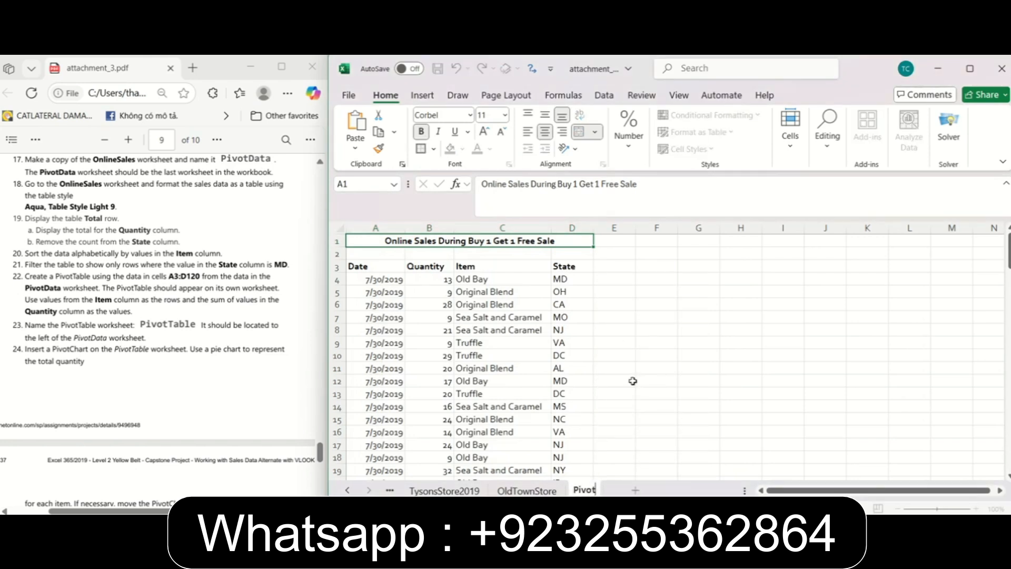
{"action": "type", "text": "Data"}
{"action": "left_click", "coordinate": [84, 163]}
{"action": "scroll", "coordinate": [85, 162], "scroll_direction": "down", "scroll_amount": 1}
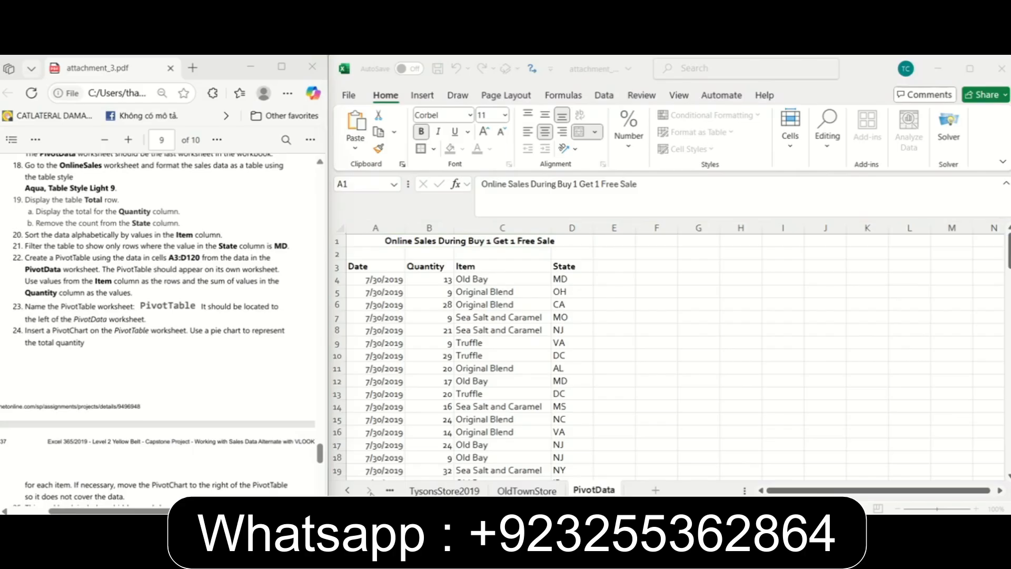
Following instruction 18, convert the sales data in A3:D120 on the OnlineSales worksheet into a table.
{"action": "left_click", "coordinate": [349, 491]}
{"action": "left_click", "coordinate": [349, 492]}
{"action": "left_click", "coordinate": [494, 490]}
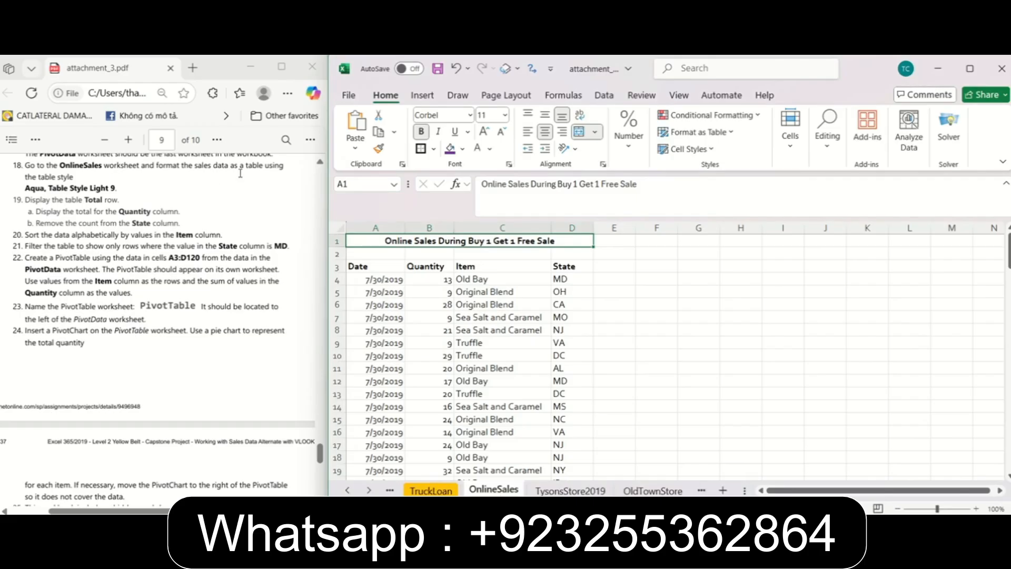
{"action": "left_click", "coordinate": [95, 182]}
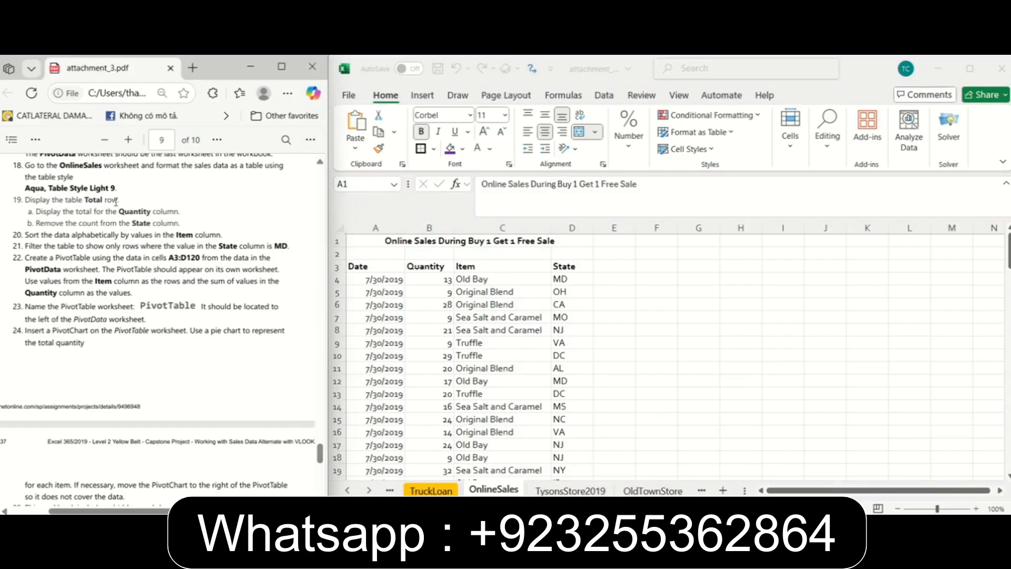
{"action": "left_click", "coordinate": [451, 318]}
{"action": "left_click", "coordinate": [371, 267]}
{"action": "left_click_drag", "start_coordinate": [371, 267], "coordinate": [580, 446]}
{"action": "left_click", "coordinate": [602, 460]}
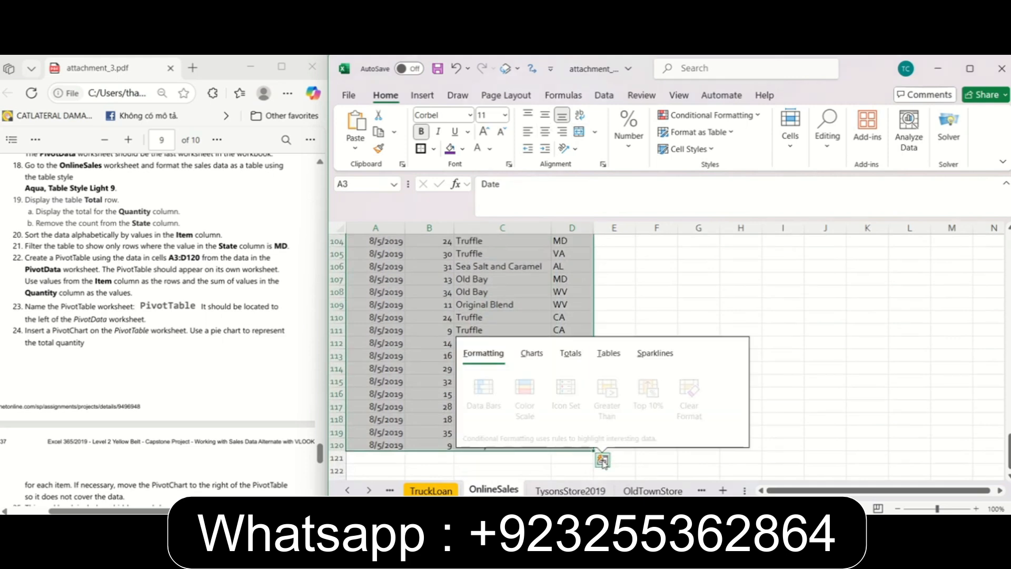
{"action": "left_click", "coordinate": [608, 356]}
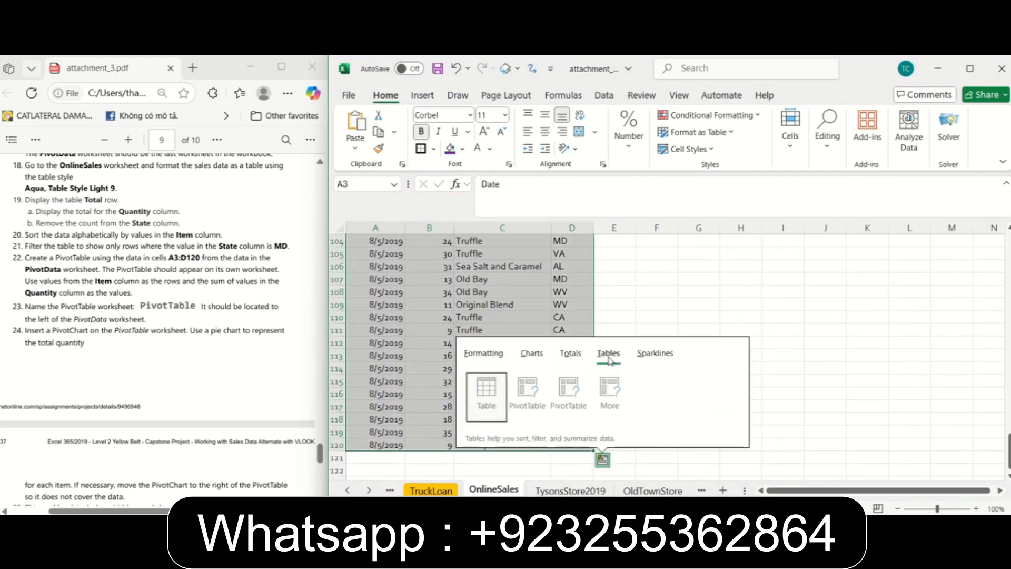
{"action": "left_click", "coordinate": [484, 388]}
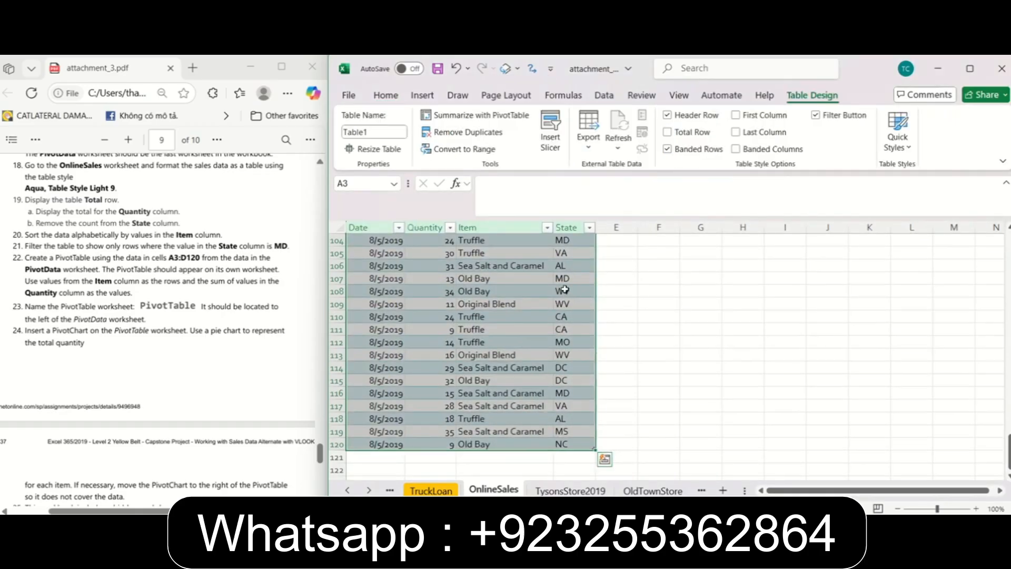
Apply the Aqua, Table Style Light 9 style to the OnlineSales sales table.
{"action": "scroll", "coordinate": [564, 289], "scroll_direction": "up", "scroll_amount": 13}
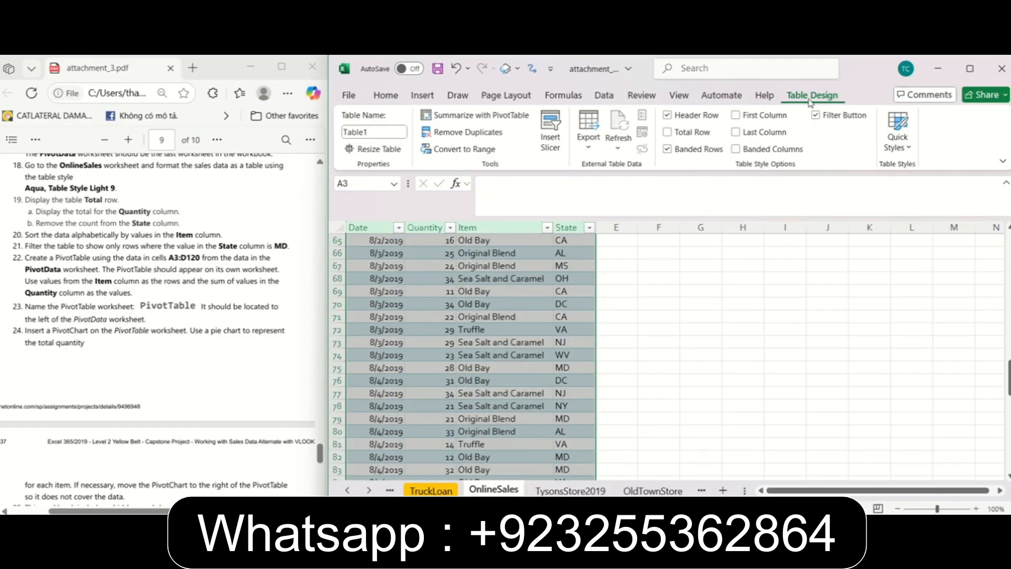
{"action": "left_click_drag", "start_coordinate": [328, 128], "coordinate": [192, 110]}
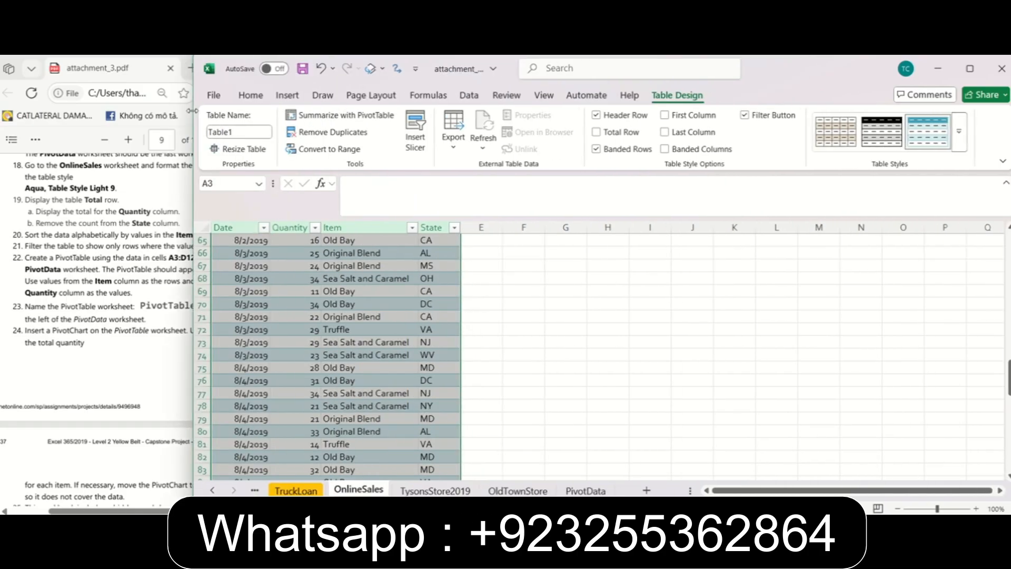
{"action": "left_click", "coordinate": [959, 134]}
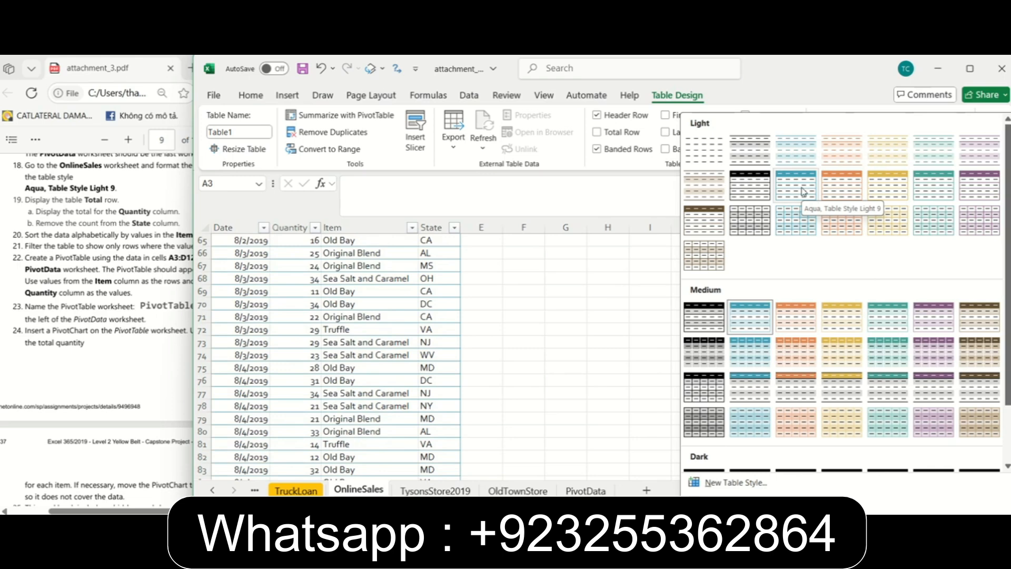
{"action": "left_click", "coordinate": [803, 192]}
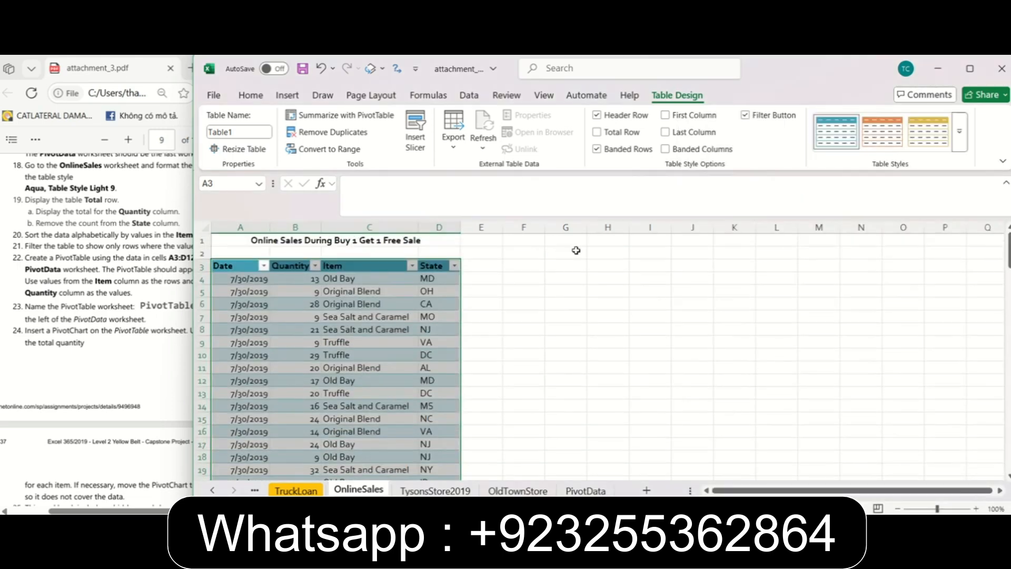
{"action": "left_click", "coordinate": [496, 301]}
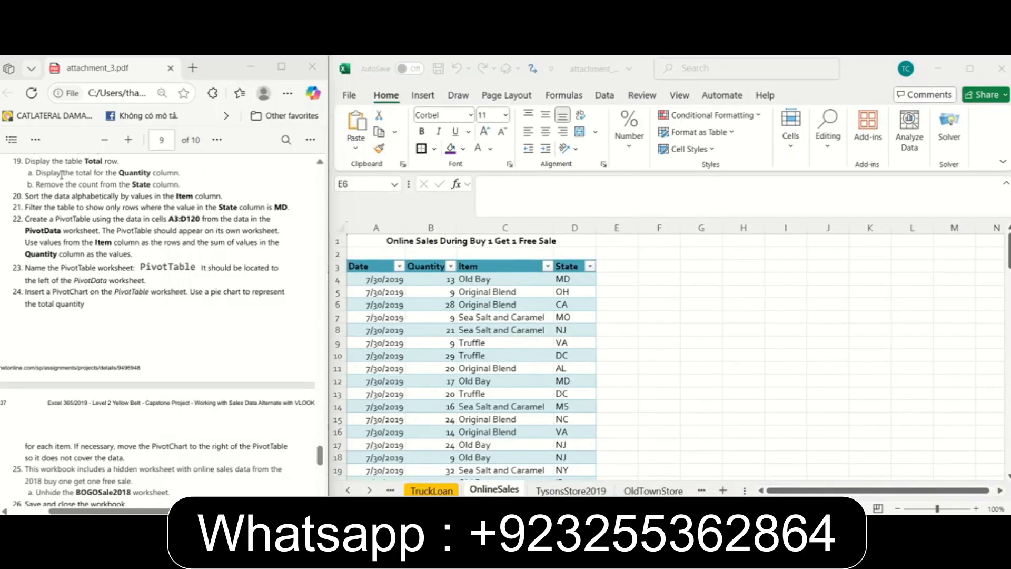
Following instruction 19, display the Total row of the OnlineSales table.
{"action": "left_click", "coordinate": [452, 343]}
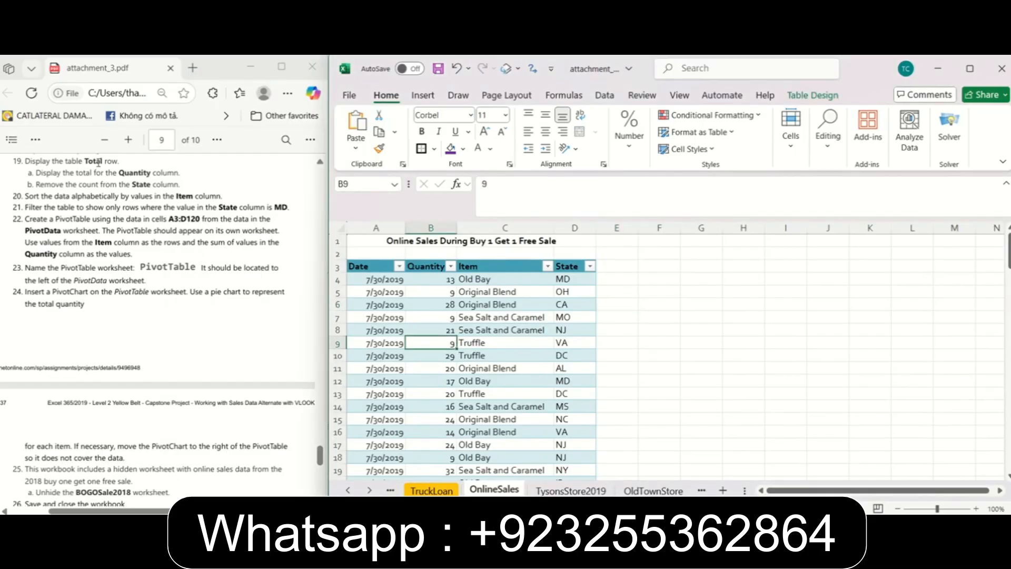
{"action": "left_click", "coordinate": [811, 102]}
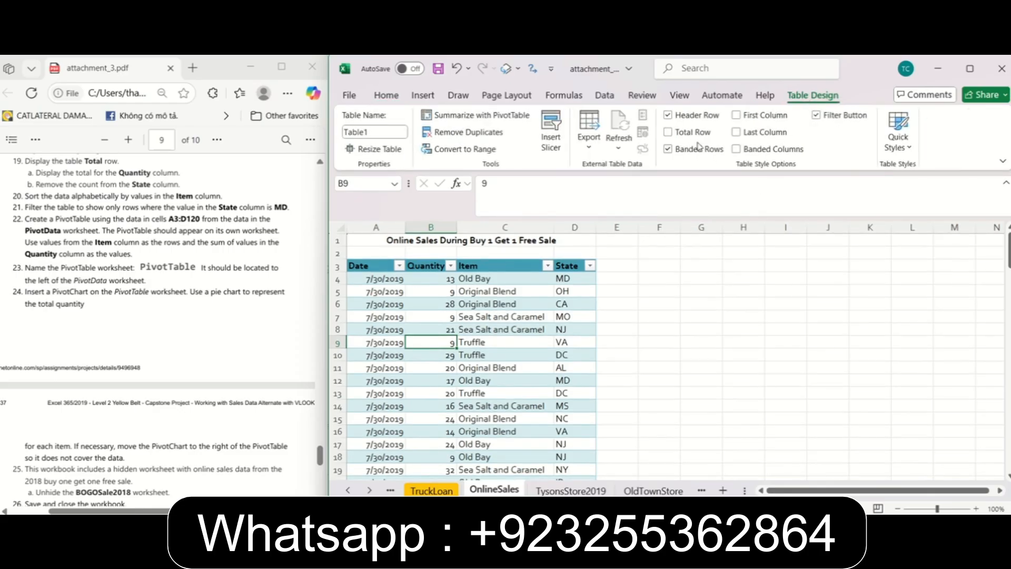
{"action": "left_click", "coordinate": [693, 135]}
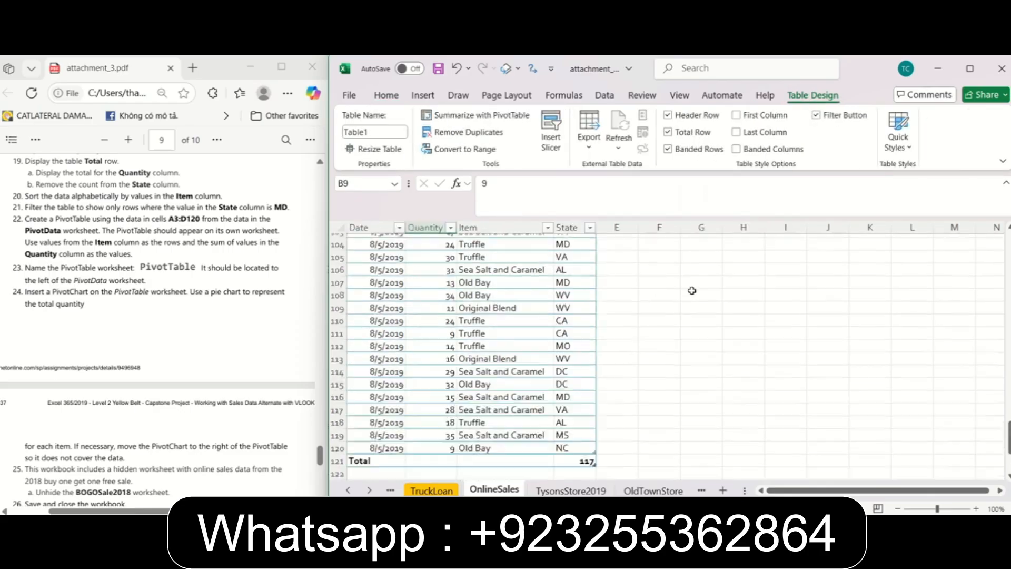
{"action": "left_click", "coordinate": [659, 330]}
Following instruction 19a, show the Sum of the Quantity column in the table's Total row.
{"action": "left_click", "coordinate": [265, 182]}
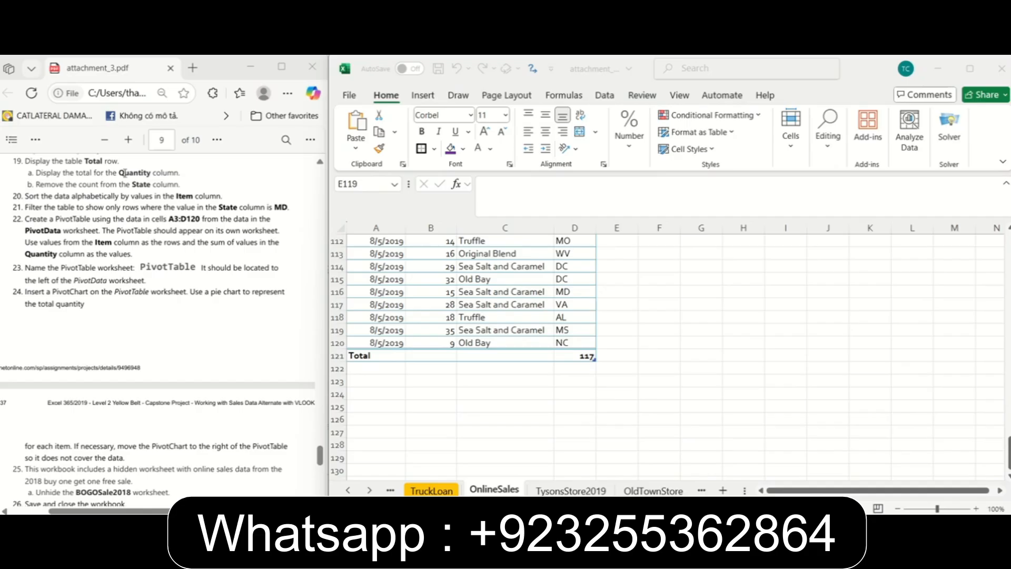
{"action": "left_click", "coordinate": [451, 356]}
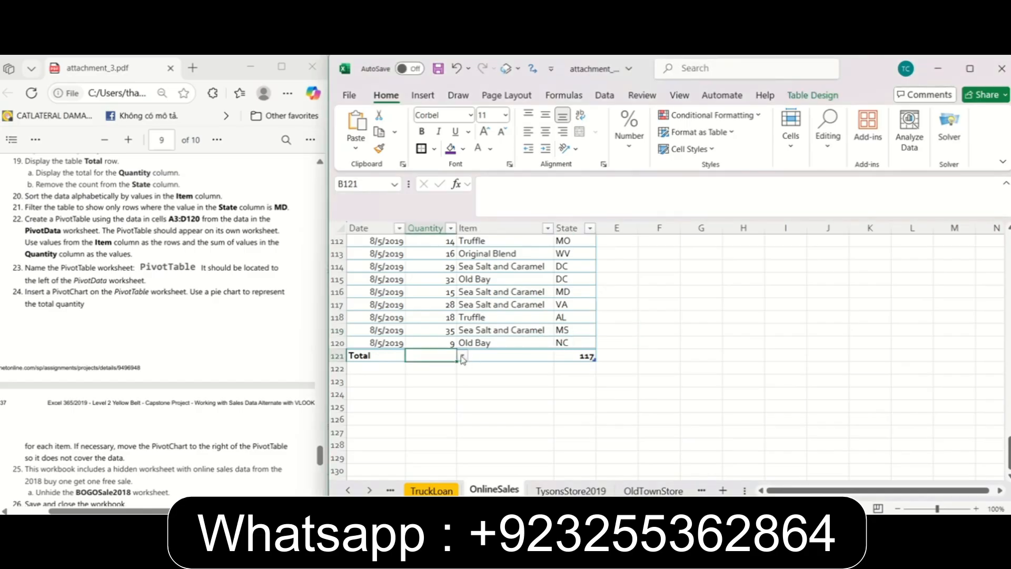
{"action": "left_click", "coordinate": [463, 356]}
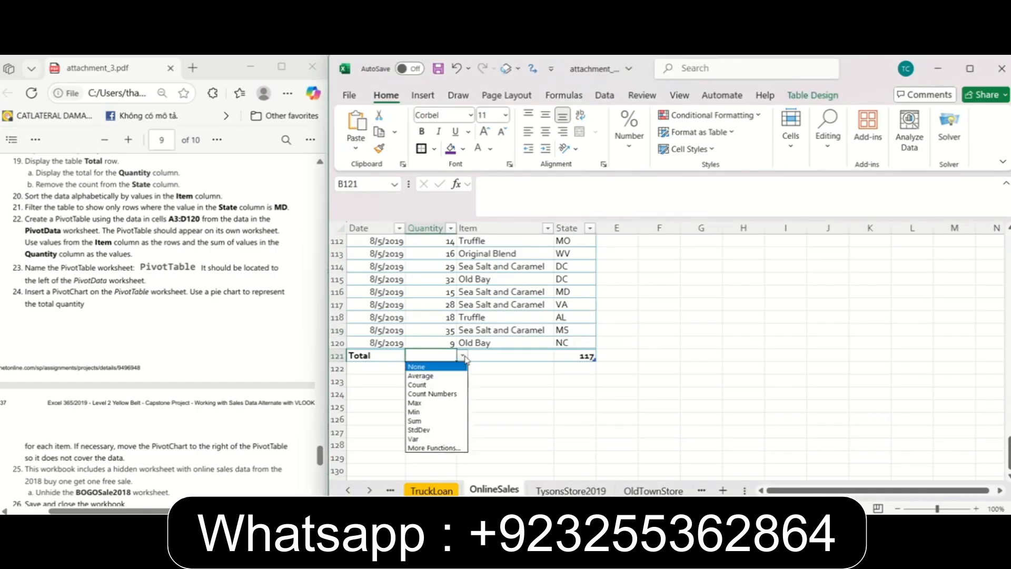
{"action": "left_click", "coordinate": [416, 421]}
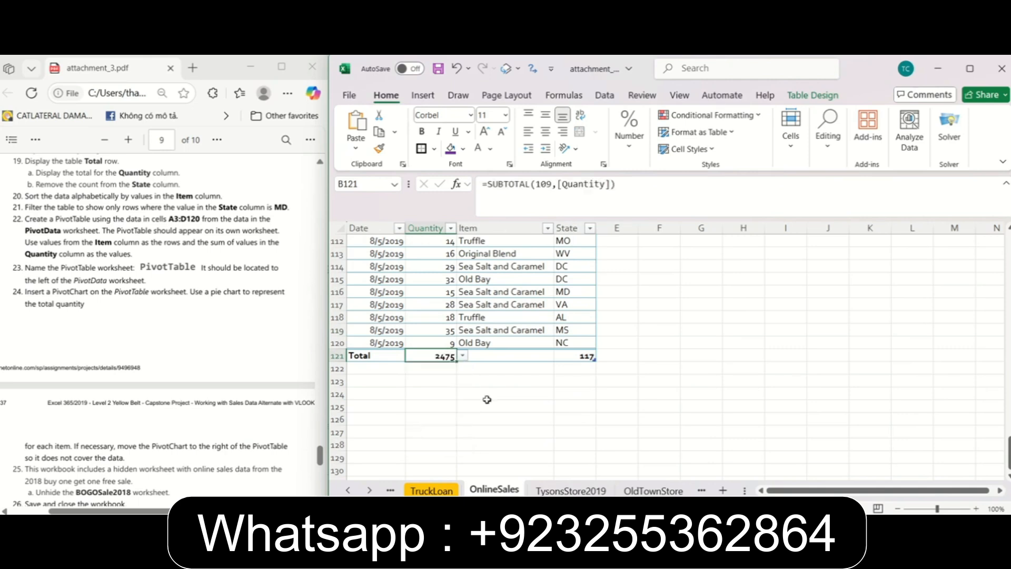
Following instruction 19b, set the State column's Total row function to None.
{"action": "left_click", "coordinate": [591, 357]}
{"action": "left_click", "coordinate": [601, 356]}
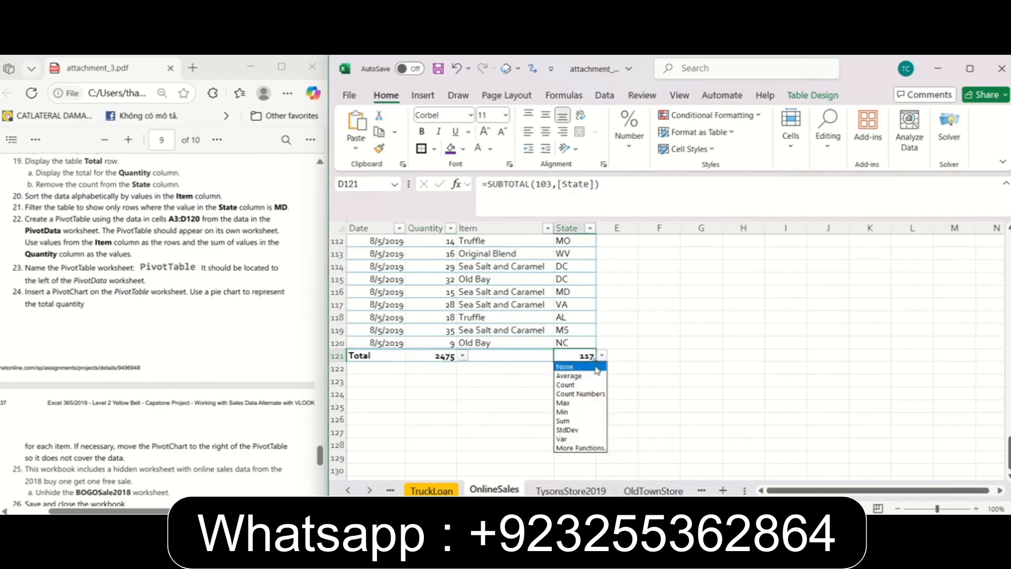
{"action": "left_click", "coordinate": [596, 369]}
{"action": "left_click_drag", "start_coordinate": [35, 184], "coordinate": [181, 185]}
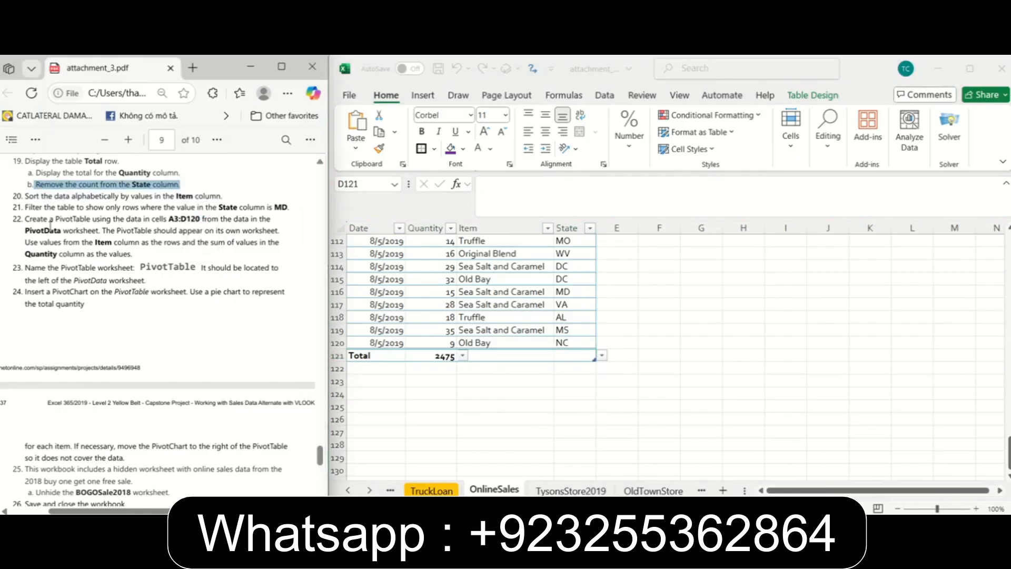
{"action": "left_click", "coordinate": [37, 219]}
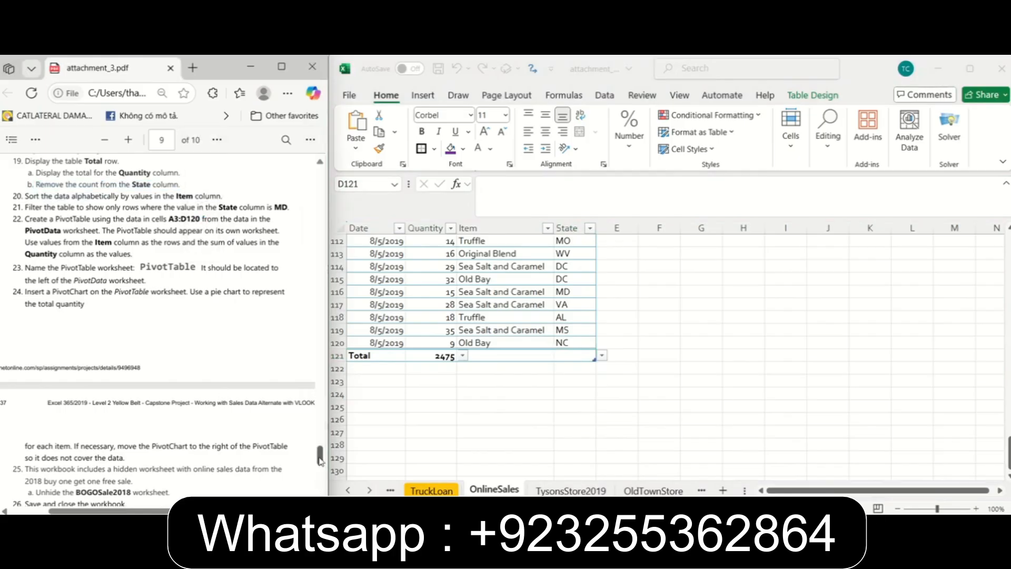
Following instruction 20, sort the OnlineSales table from A to Z by the Item column.
{"action": "scroll", "coordinate": [319, 461], "scroll_direction": "down", "scroll_amount": 1}
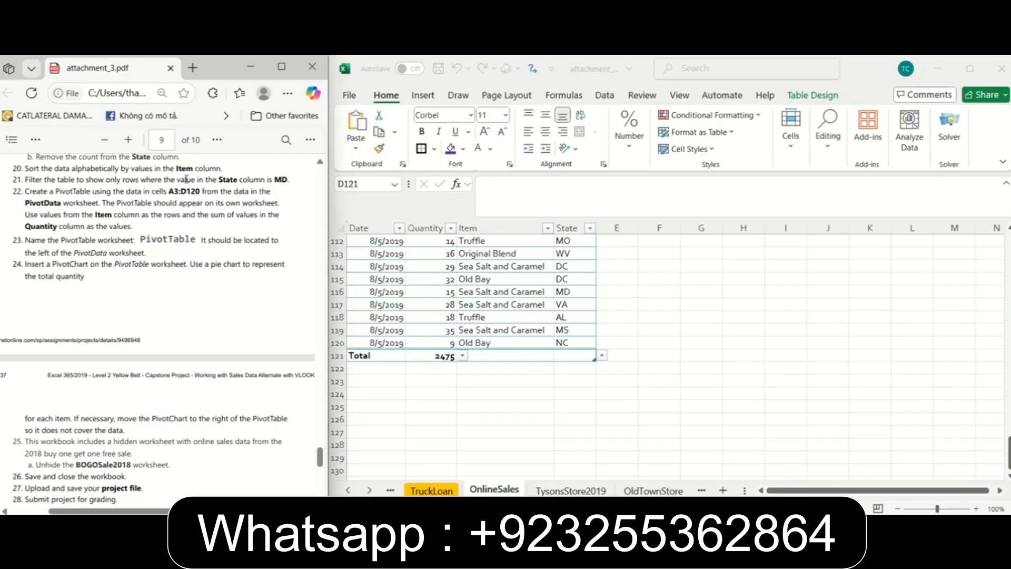
{"action": "scroll", "coordinate": [532, 303], "scroll_direction": "up", "scroll_amount": 20}
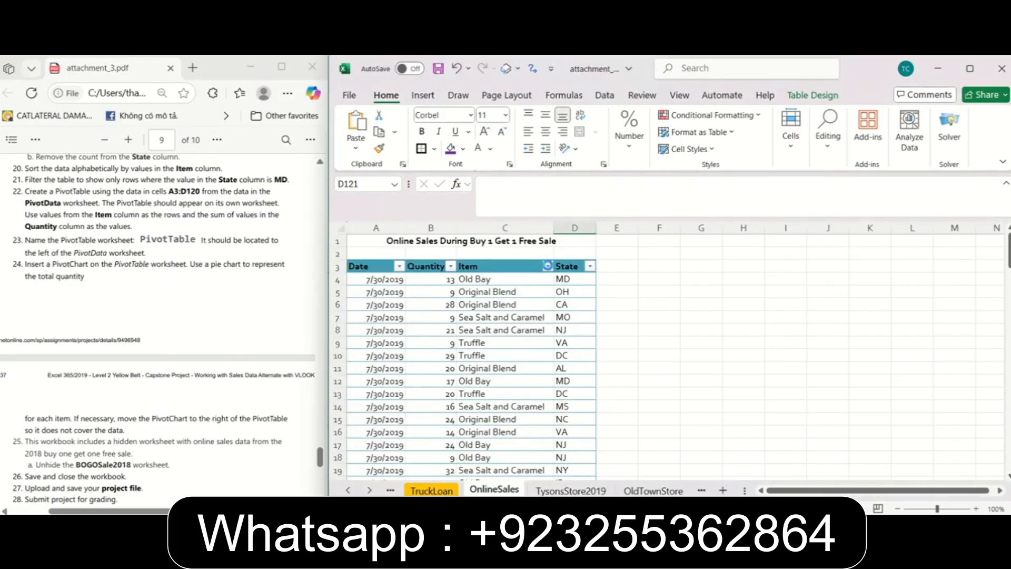
{"action": "left_click", "coordinate": [547, 266]}
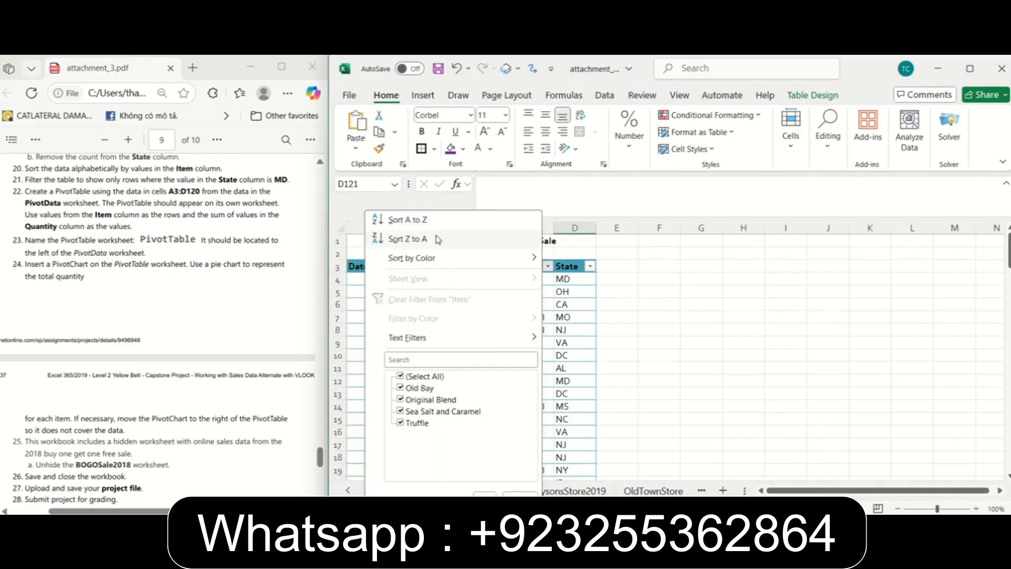
{"action": "left_click", "coordinate": [407, 220]}
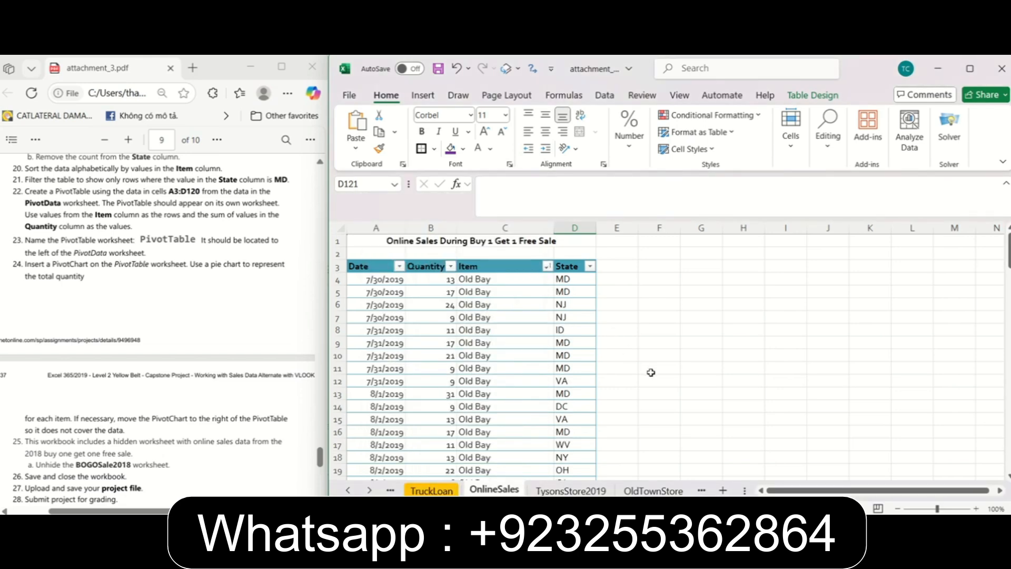
Following instruction 21, filter the table's State column to show only MD rows.
{"action": "left_click", "coordinate": [62, 171]}
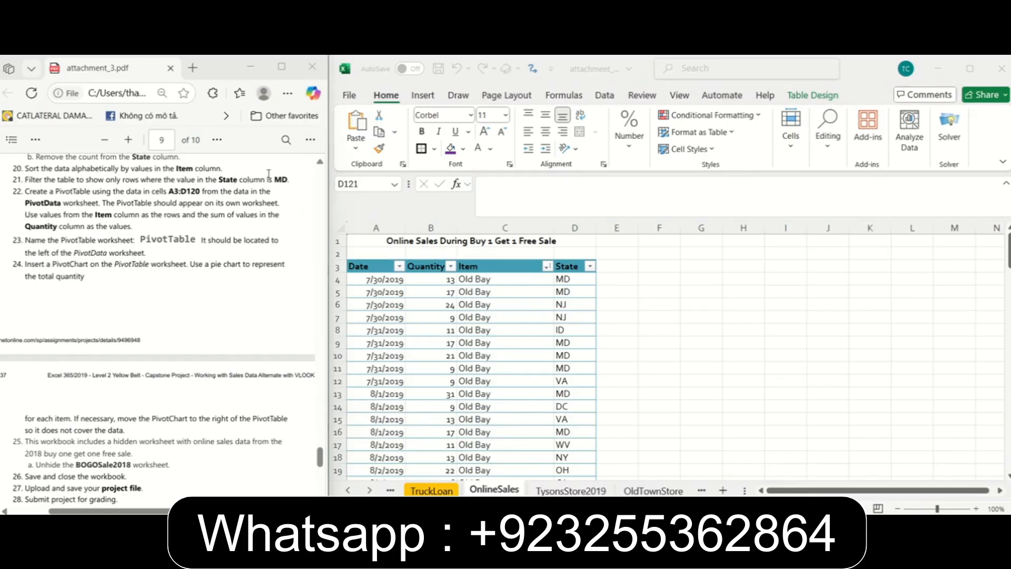
{"action": "left_click", "coordinate": [592, 267]}
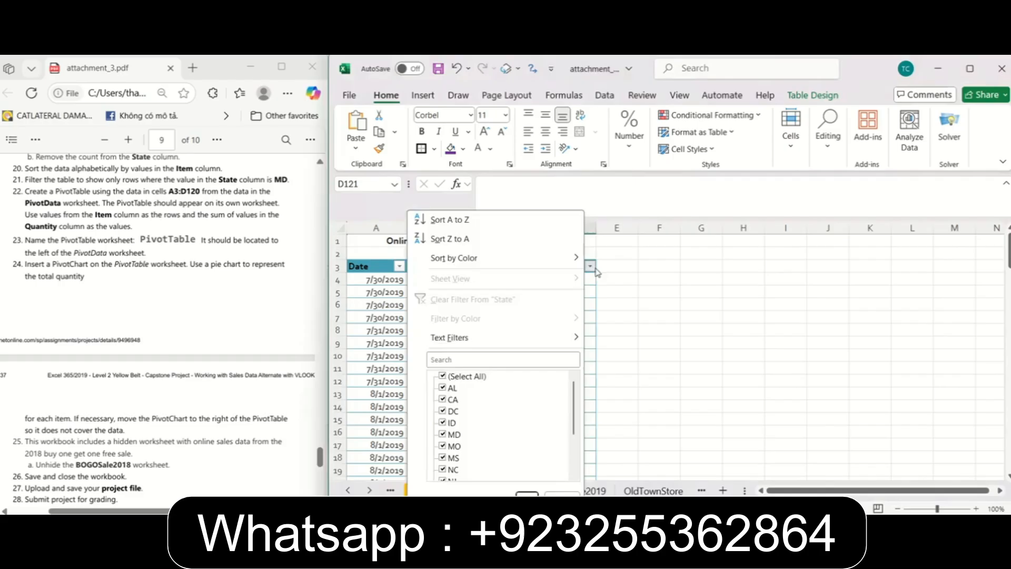
{"action": "left_click", "coordinate": [443, 376]}
{"action": "left_click", "coordinate": [444, 435]}
{"action": "left_click", "coordinate": [526, 494]}
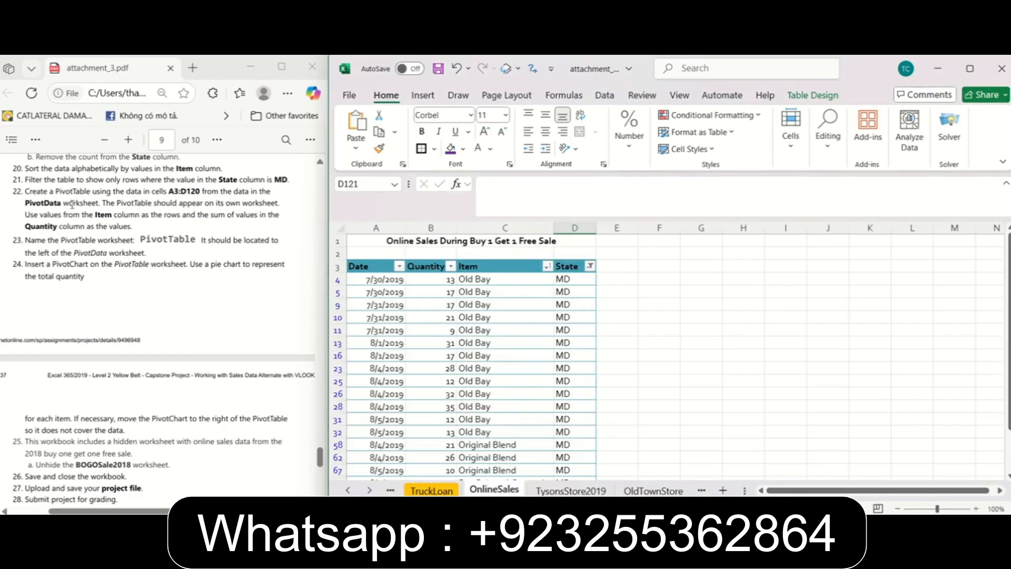
Review instruction 22 in the PDF and open the PivotData worksheet.
{"action": "left_click", "coordinate": [230, 326]}
{"action": "left_click_drag", "start_coordinate": [320, 462], "coordinate": [321, 464]}
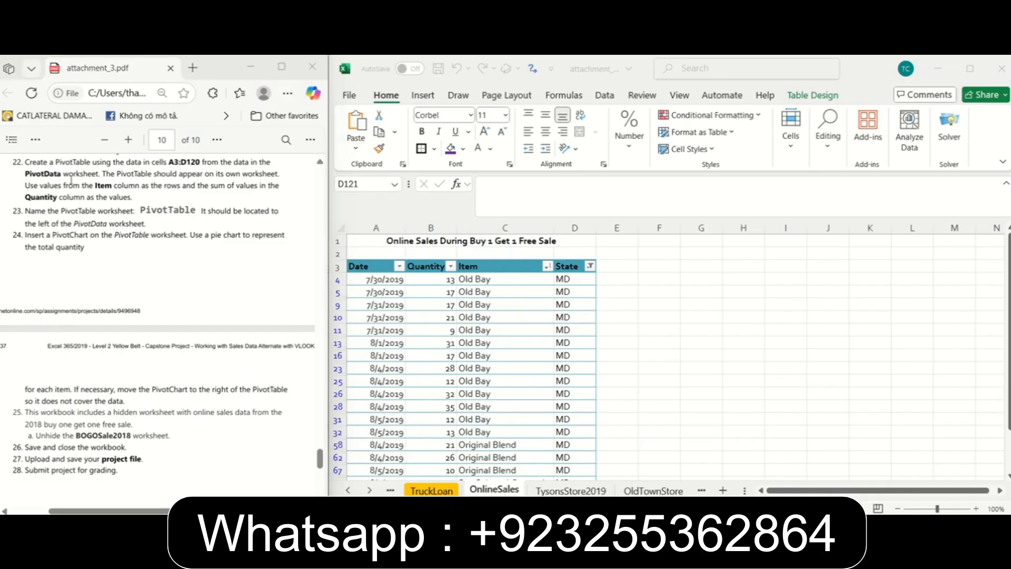
{"action": "left_click", "coordinate": [653, 490]}
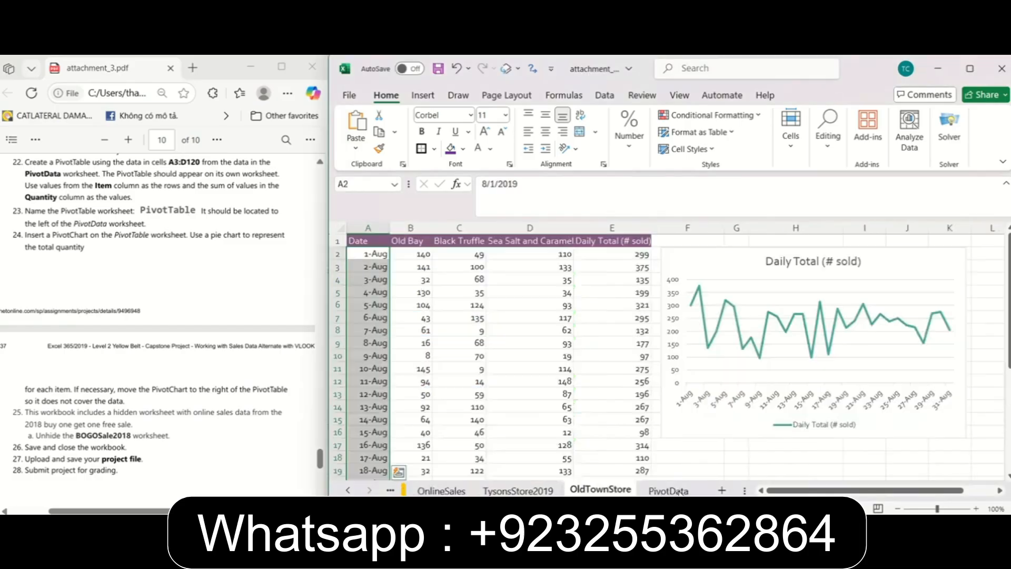
{"action": "left_click", "coordinate": [677, 490]}
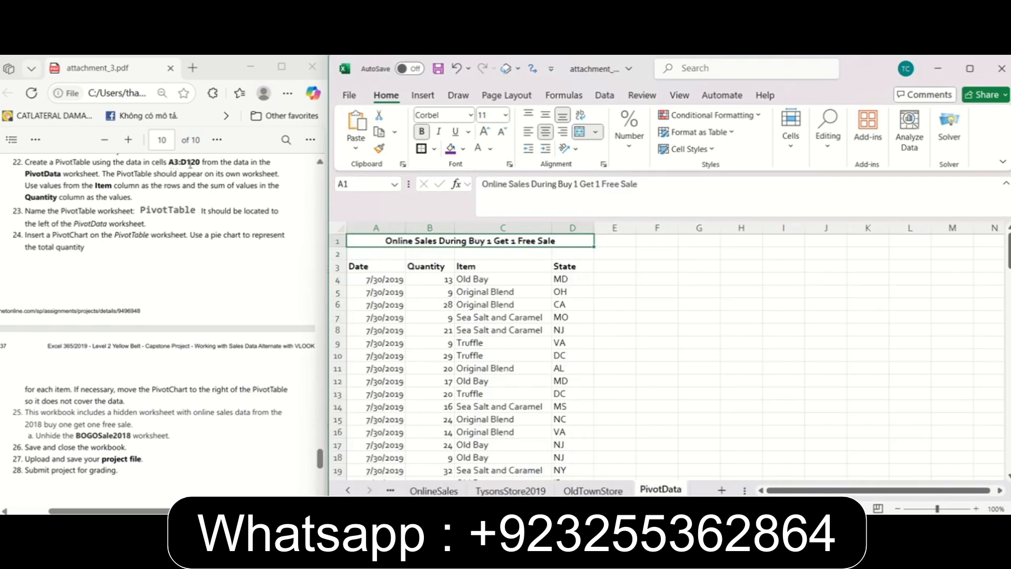
{"action": "left_click", "coordinate": [374, 267]}
{"action": "left_click", "coordinate": [363, 183]}
{"action": "left_click", "coordinate": [363, 183]}
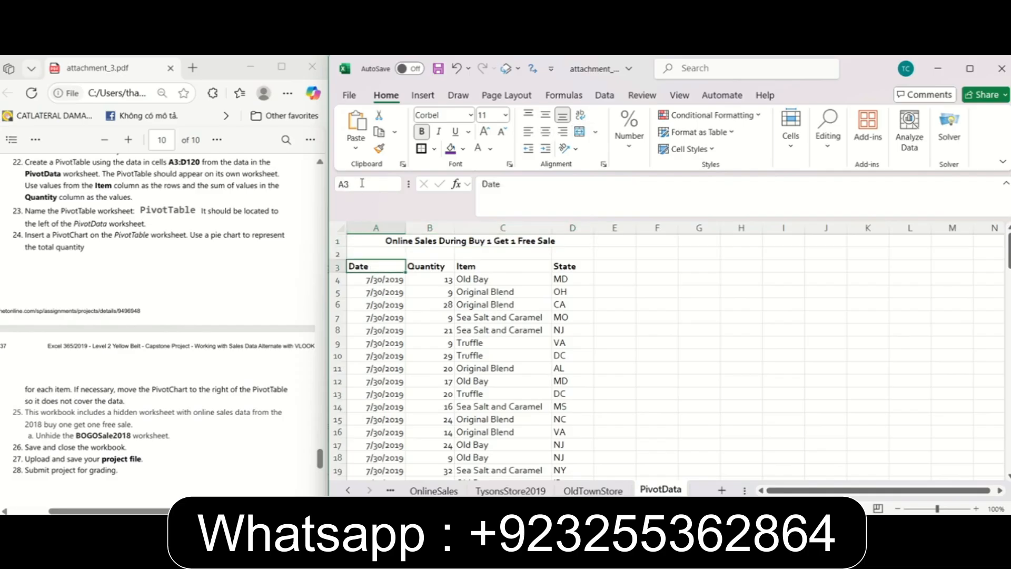
{"action": "type", "text": ":D120"}
{"action": "left_click", "coordinate": [573, 304]}
{"action": "left_click", "coordinate": [614, 317]}
{"action": "left_click", "coordinate": [368, 182]}
Insert a PivotChart with its PivotTable on a new worksheet, using cells A3:D120 of PivotData as the source.
{"action": "left_click_drag", "start_coordinate": [369, 266], "coordinate": [592, 455]}
{"action": "scroll", "coordinate": [675, 373], "scroll_direction": "up", "scroll_amount": 20}
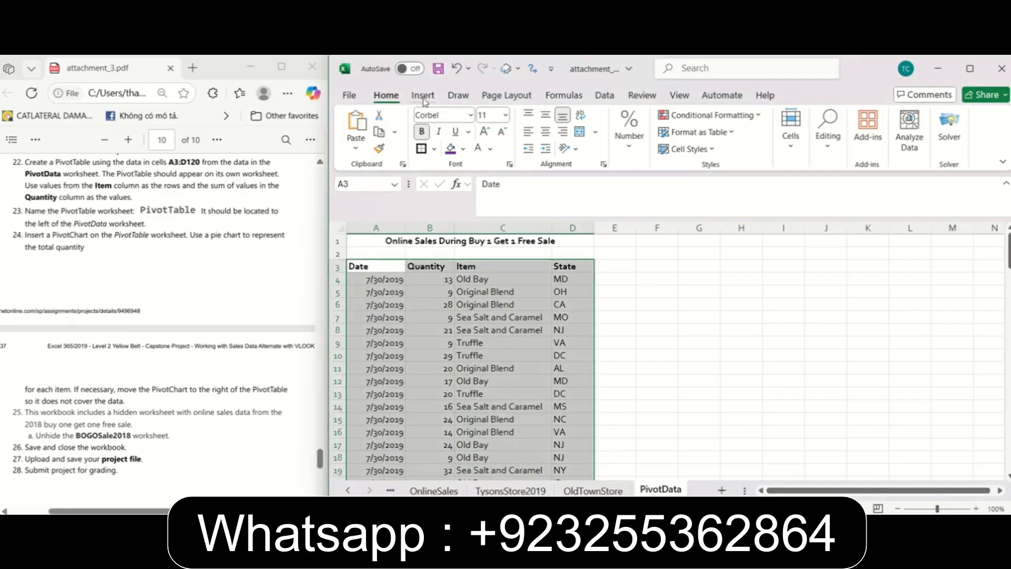
{"action": "left_click", "coordinate": [423, 96]}
{"action": "left_click", "coordinate": [676, 153]}
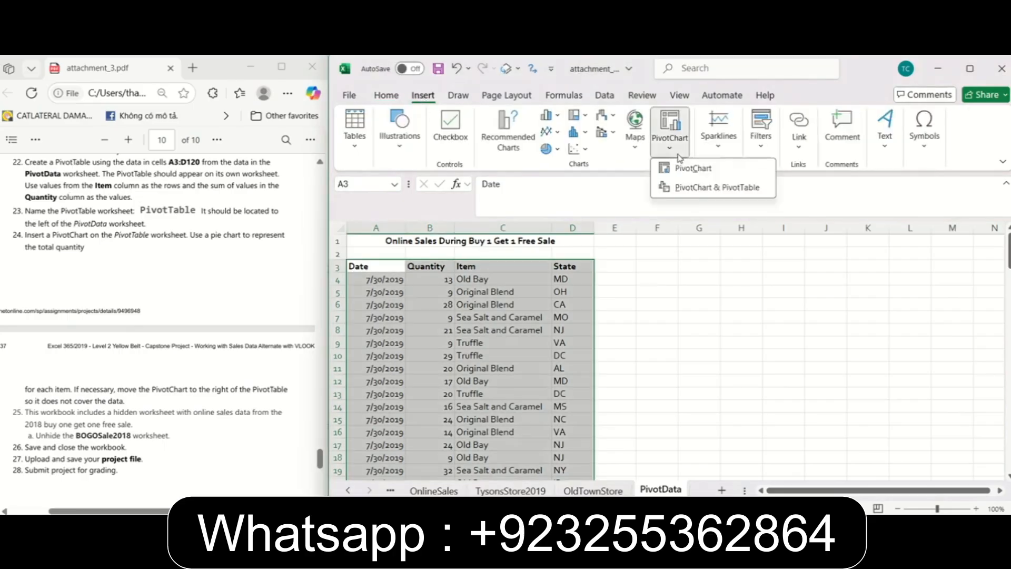
{"action": "left_click", "coordinate": [740, 169]}
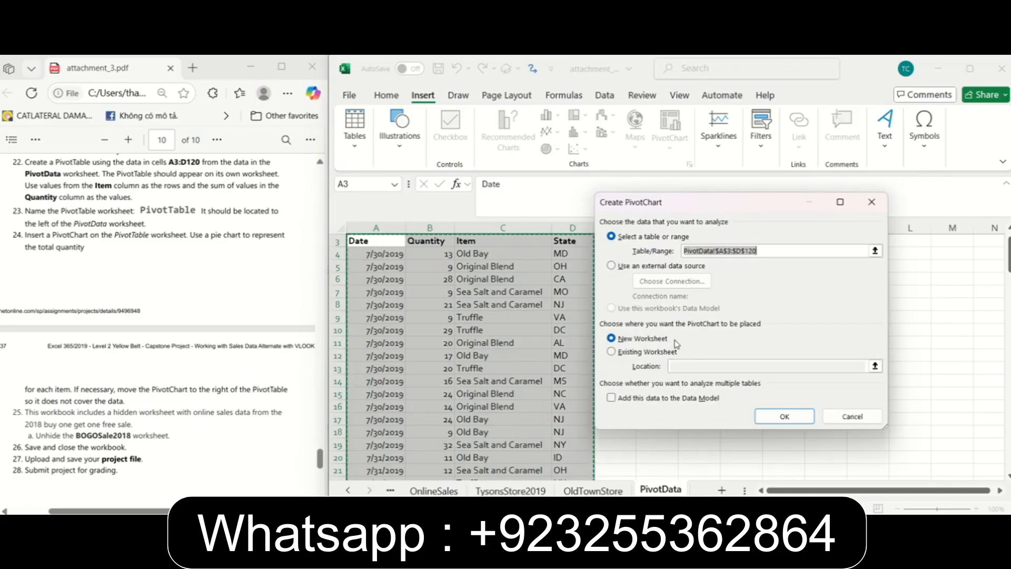
{"action": "left_click", "coordinate": [780, 421]}
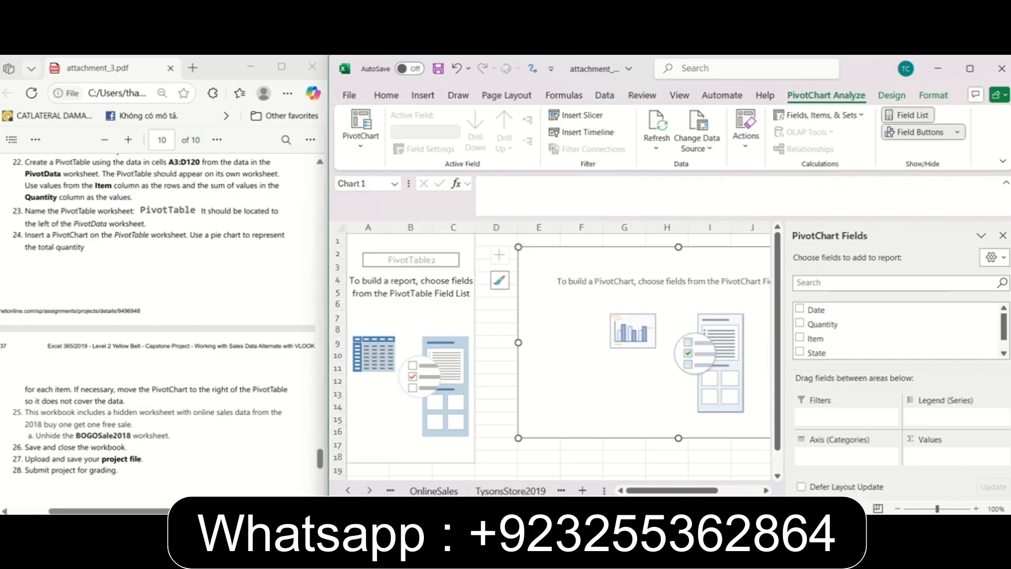
Build the PivotTable with Item as the axis categories and the sum of Quantity as the values.
{"action": "left_click", "coordinate": [800, 337]}
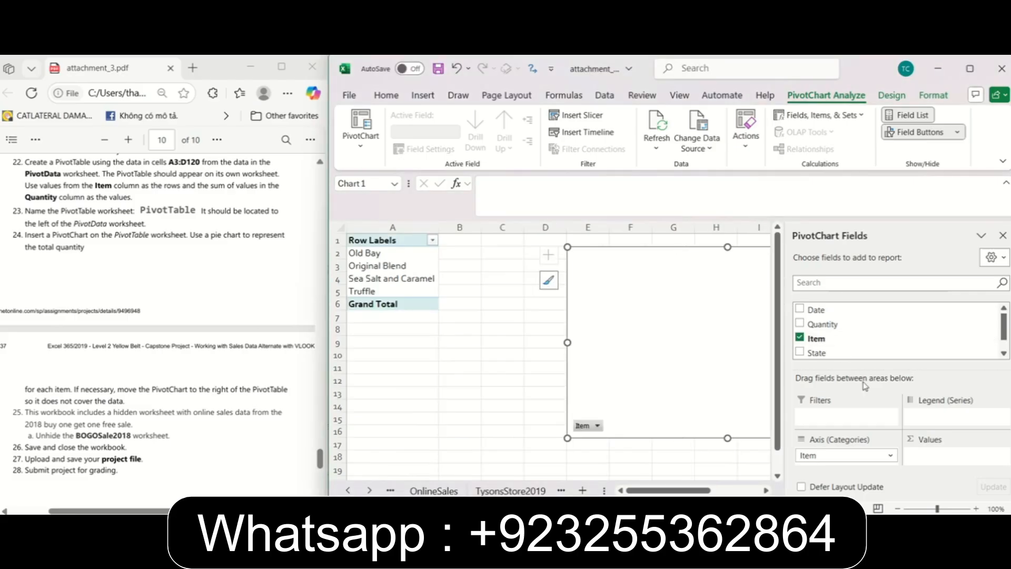
{"action": "left_click", "coordinate": [866, 459]}
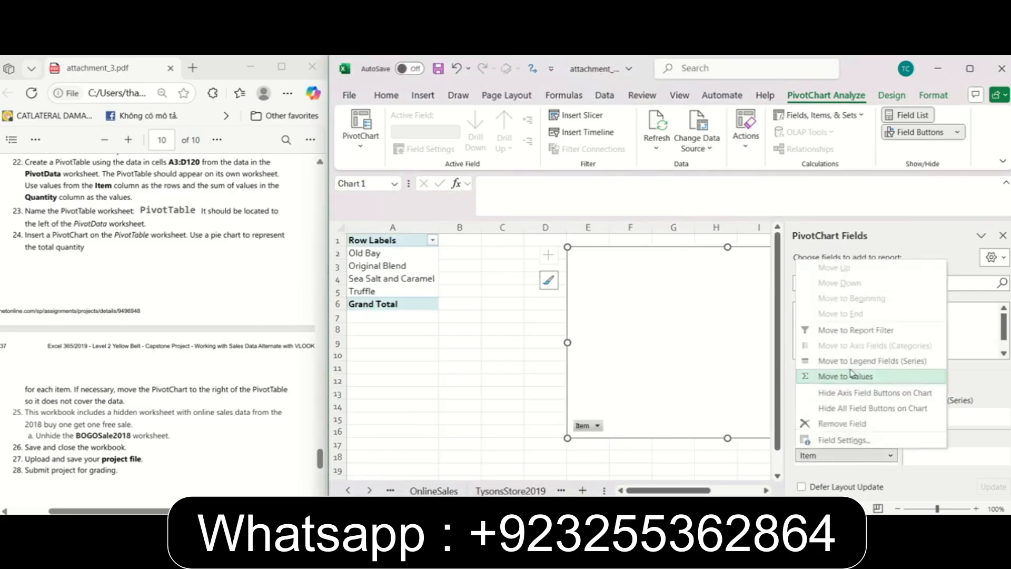
{"action": "left_click", "coordinate": [864, 456]}
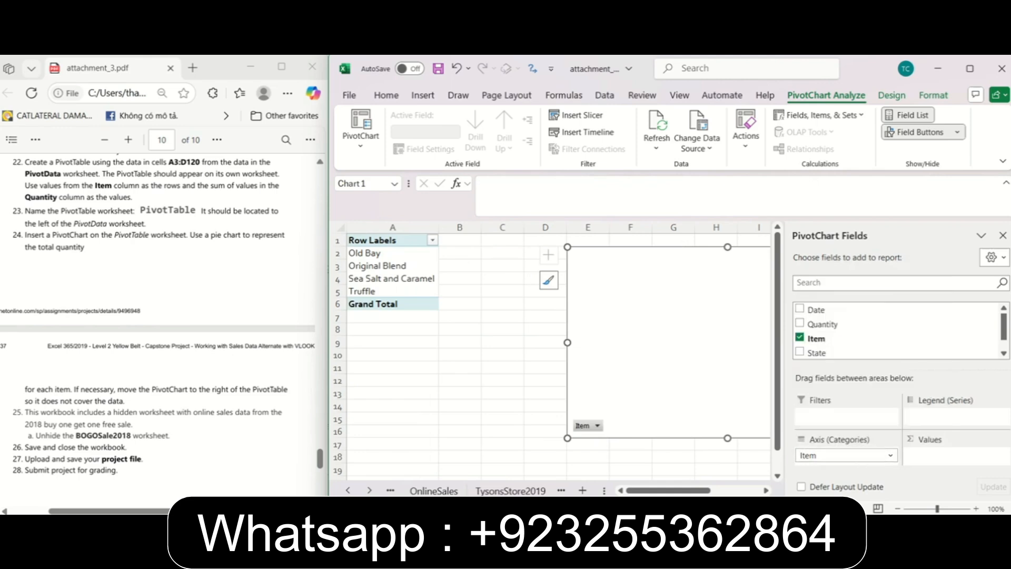
{"action": "left_click", "coordinate": [800, 324]}
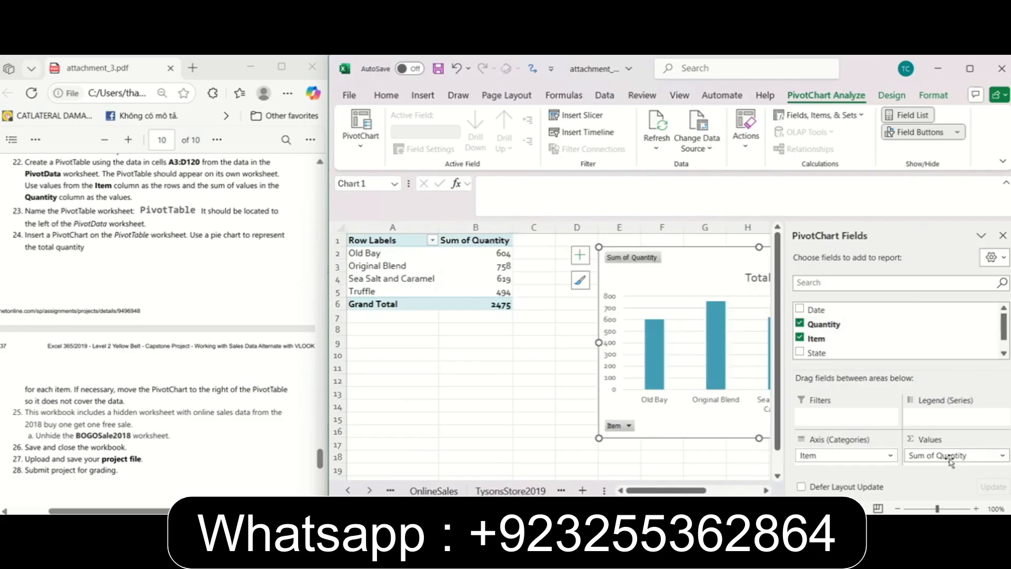
Following instruction 23, locate the new pivot worksheet beside PivotData and rename it PivotTable.
{"action": "left_click", "coordinate": [79, 219]}
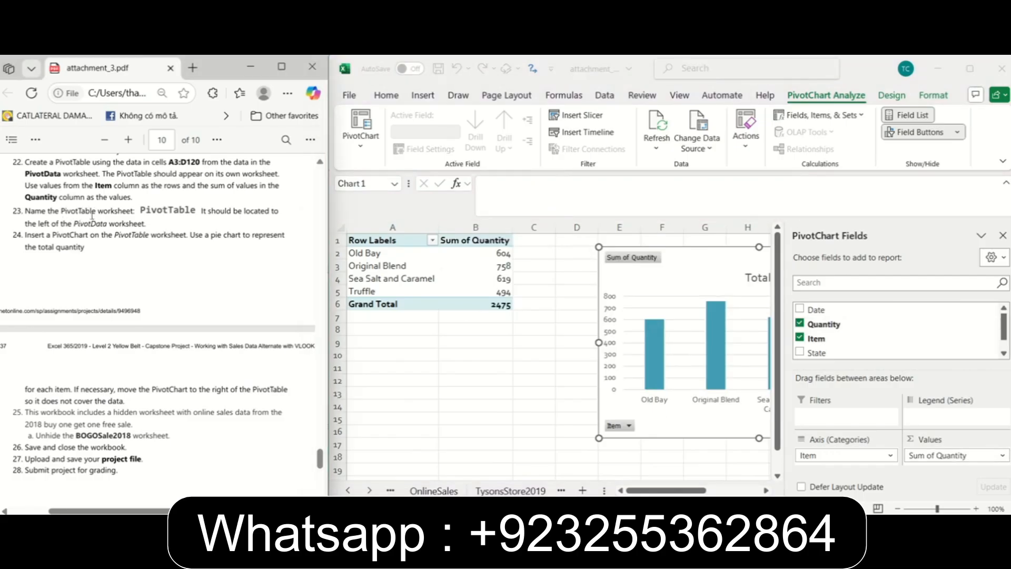
{"action": "left_click", "coordinate": [561, 490]}
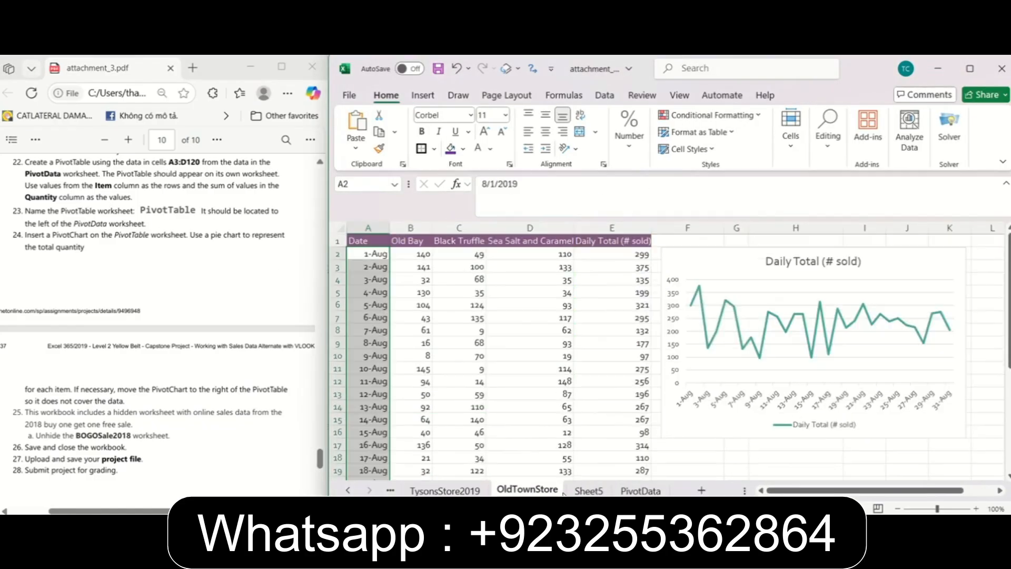
{"action": "left_click", "coordinate": [641, 490]}
{"action": "left_click", "coordinate": [588, 491]}
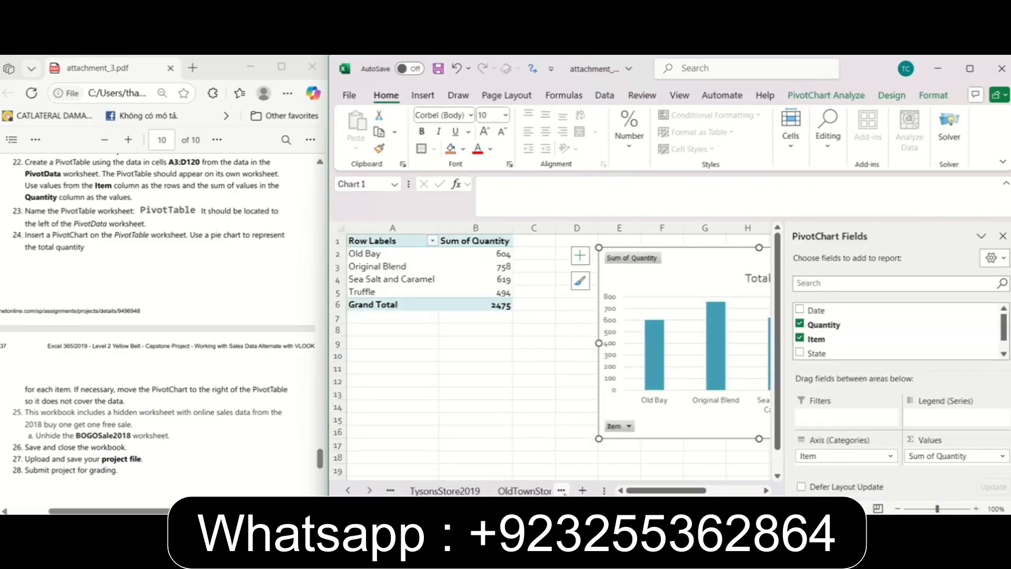
{"action": "left_click", "coordinate": [561, 491]}
{"action": "left_click", "coordinate": [500, 491]}
{"action": "right_click", "coordinate": [501, 491]}
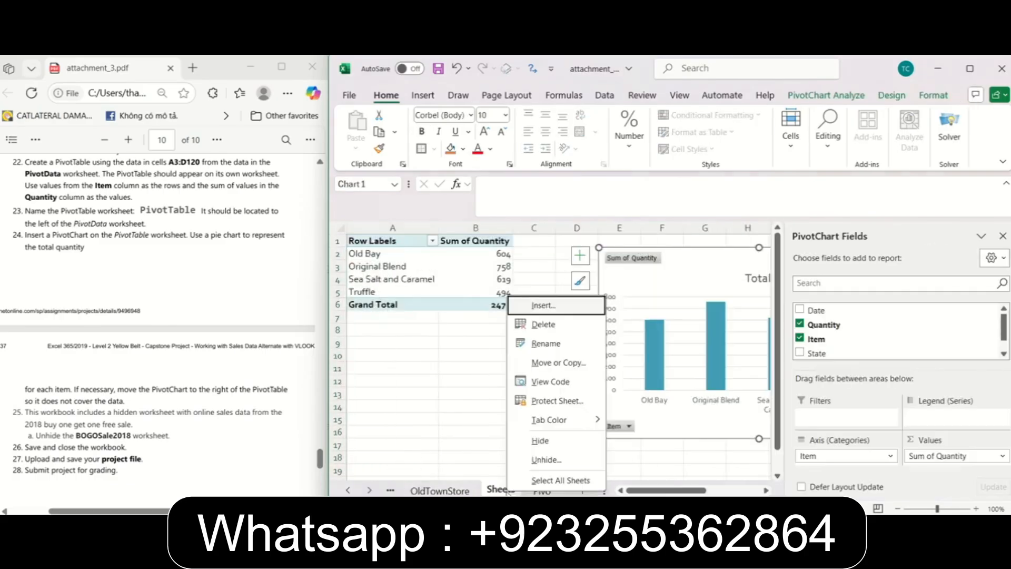
{"action": "left_click", "coordinate": [544, 343]}
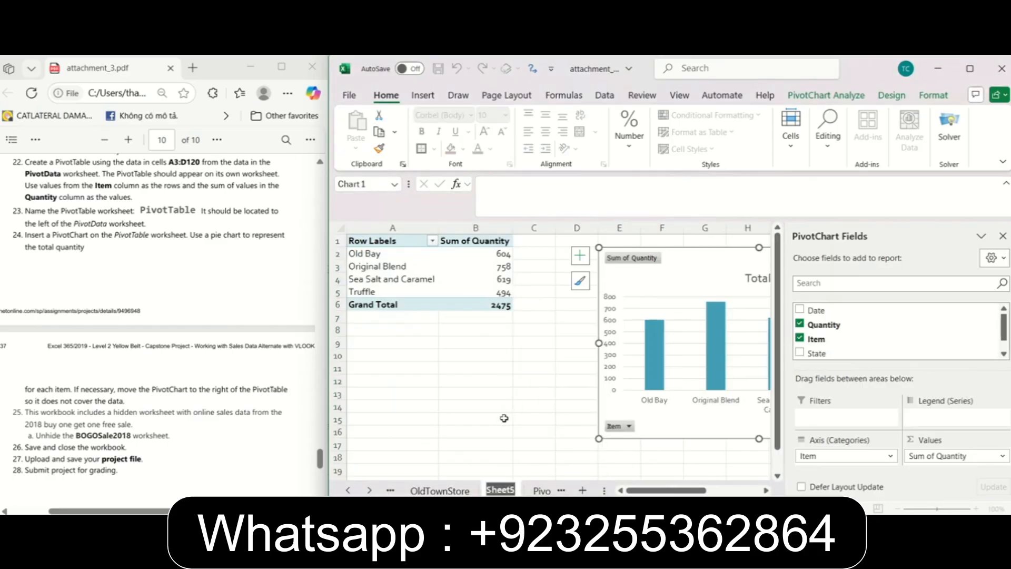
{"action": "type", "text": "Pi"}
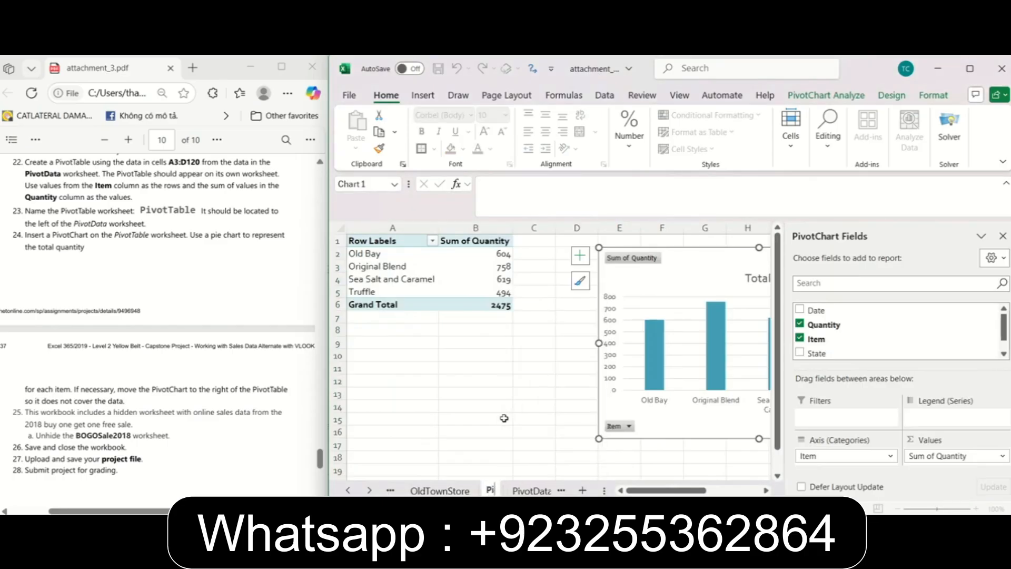
{"action": "type", "text": "votTable"}
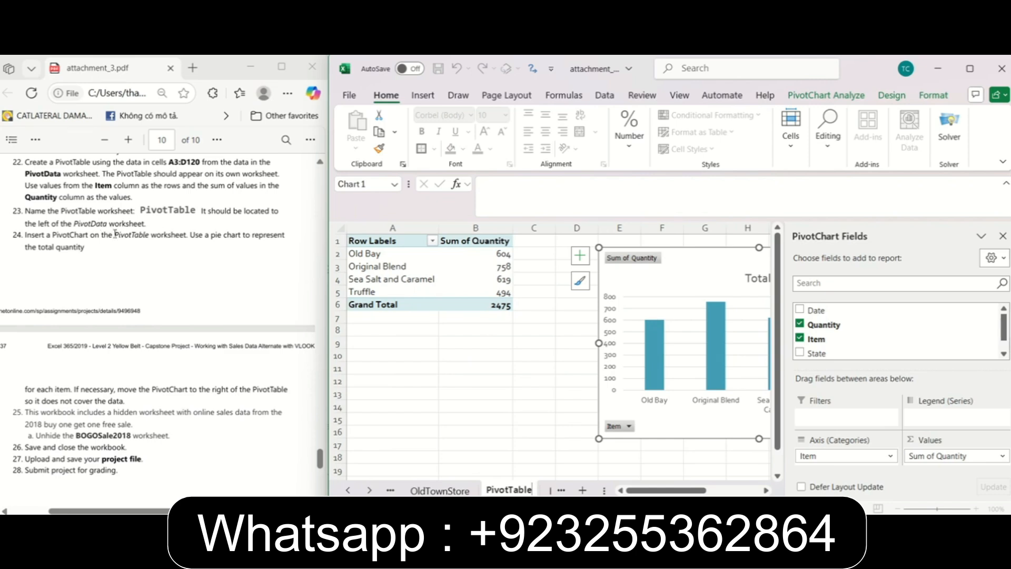
Following instruction 24, change the PivotChart on the PivotTable worksheet to a standard pie chart.
{"action": "left_click", "coordinate": [90, 243]}
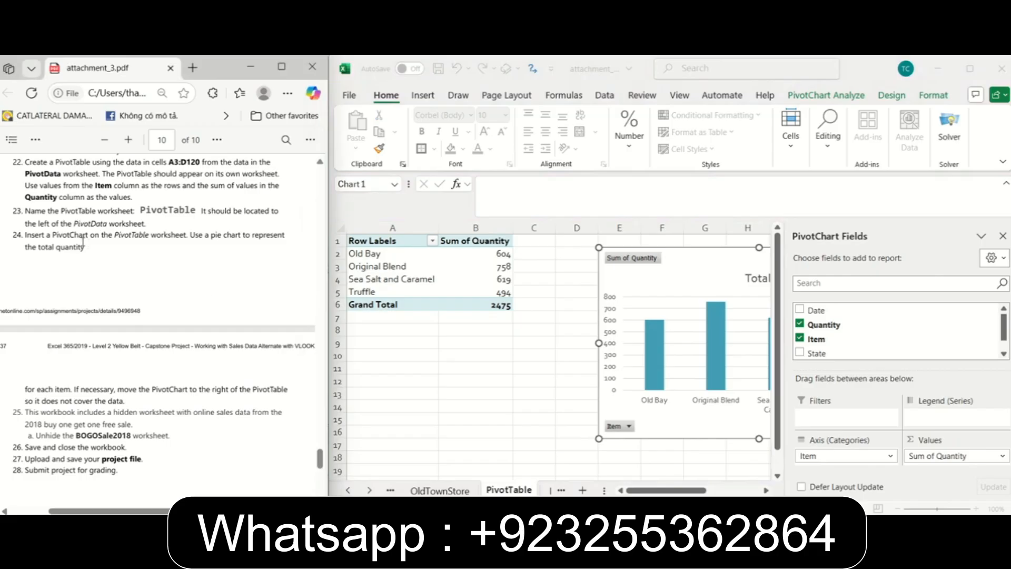
{"action": "scroll", "coordinate": [322, 467], "scroll_direction": "down", "scroll_amount": 2}
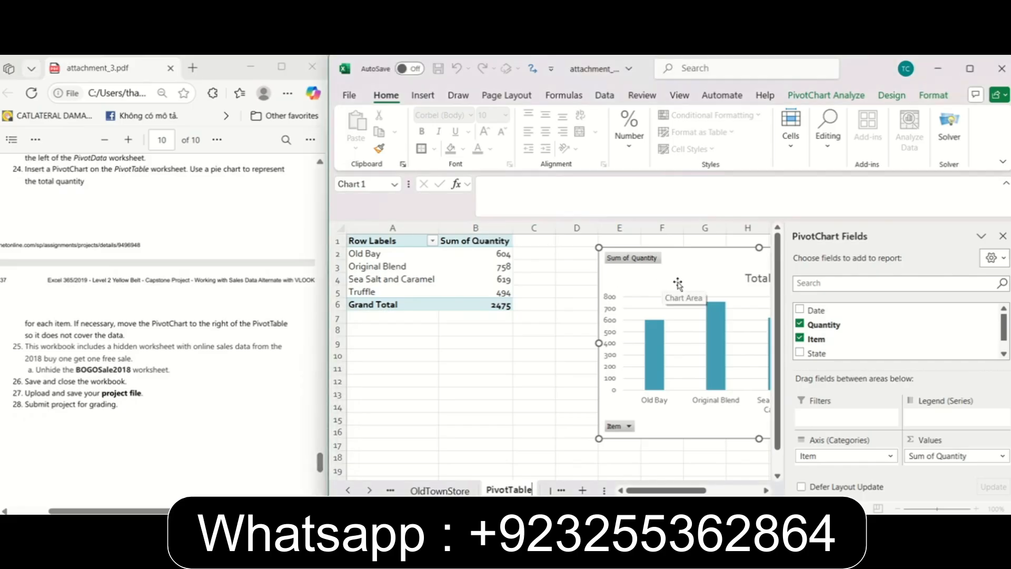
{"action": "left_click_drag", "start_coordinate": [730, 307], "coordinate": [521, 328]}
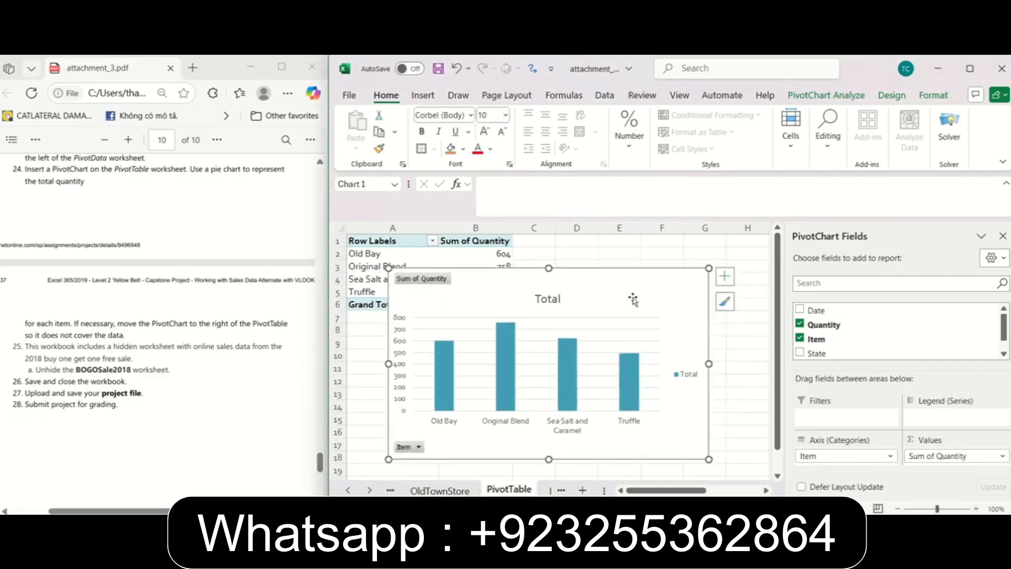
{"action": "left_click", "coordinate": [895, 97]}
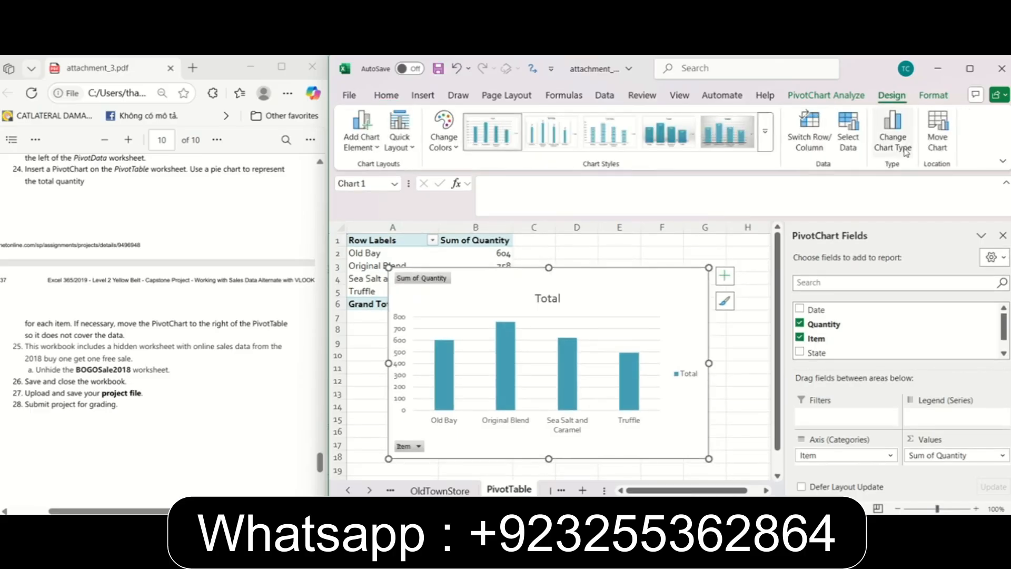
{"action": "left_click", "coordinate": [892, 129]}
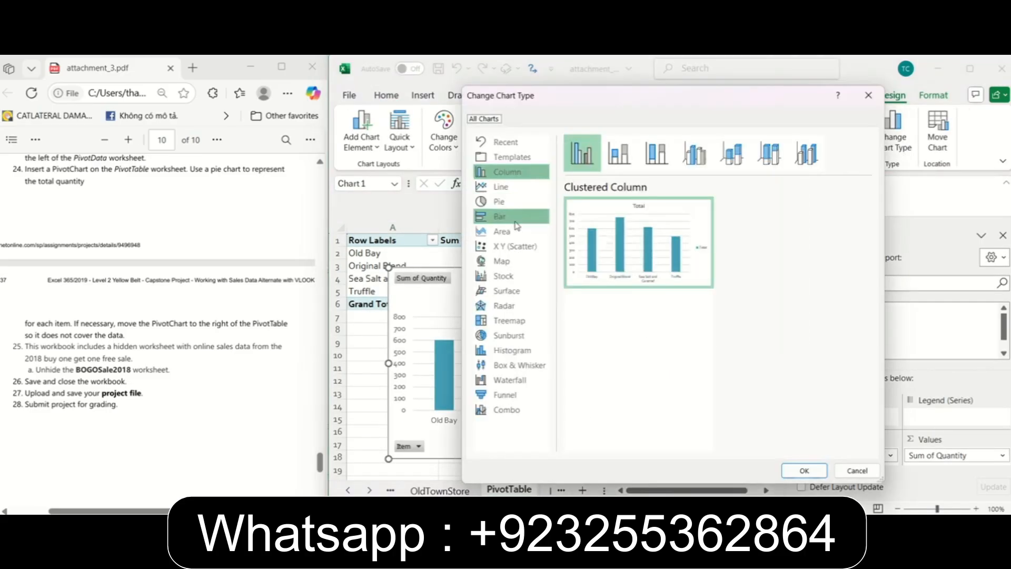
{"action": "left_click", "coordinate": [500, 202]}
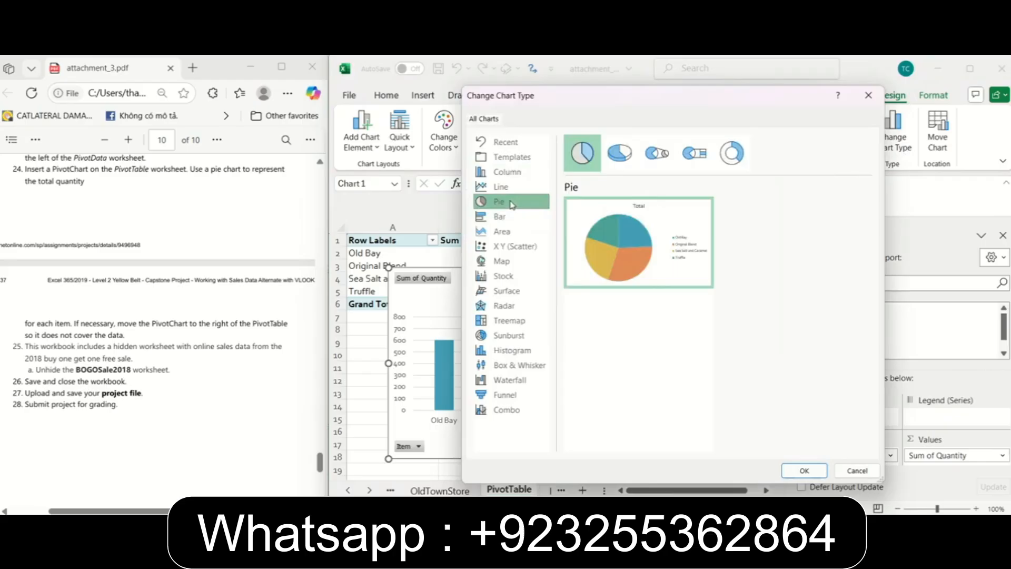
{"action": "left_click", "coordinate": [803, 470]}
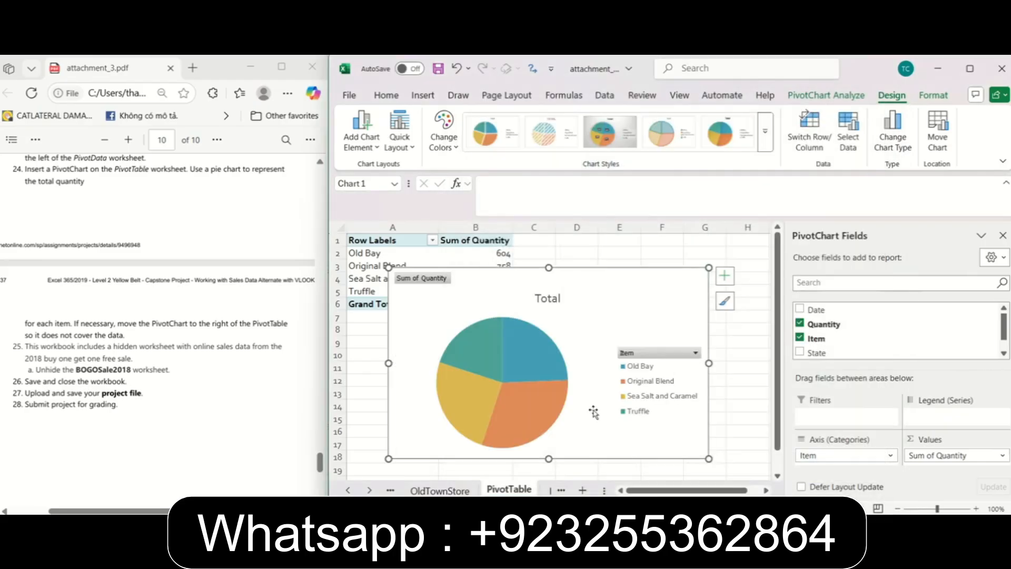
Review the rest of instruction 24 and move the pie PivotChart to the right of the PivotTable, clear of its data.
{"action": "left_click", "coordinate": [49, 167]}
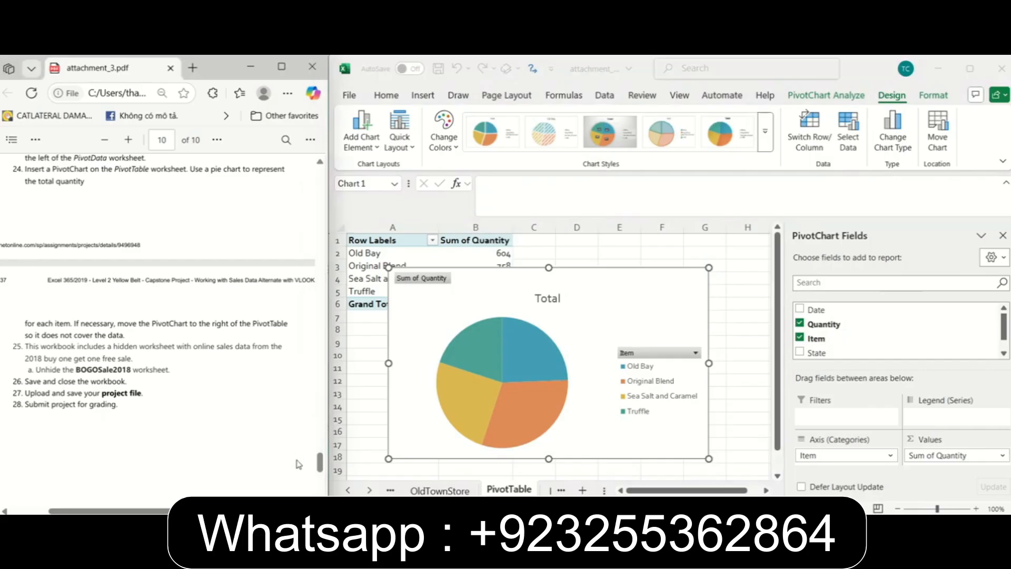
{"action": "scroll", "coordinate": [319, 468], "scroll_direction": "down", "scroll_amount": 1}
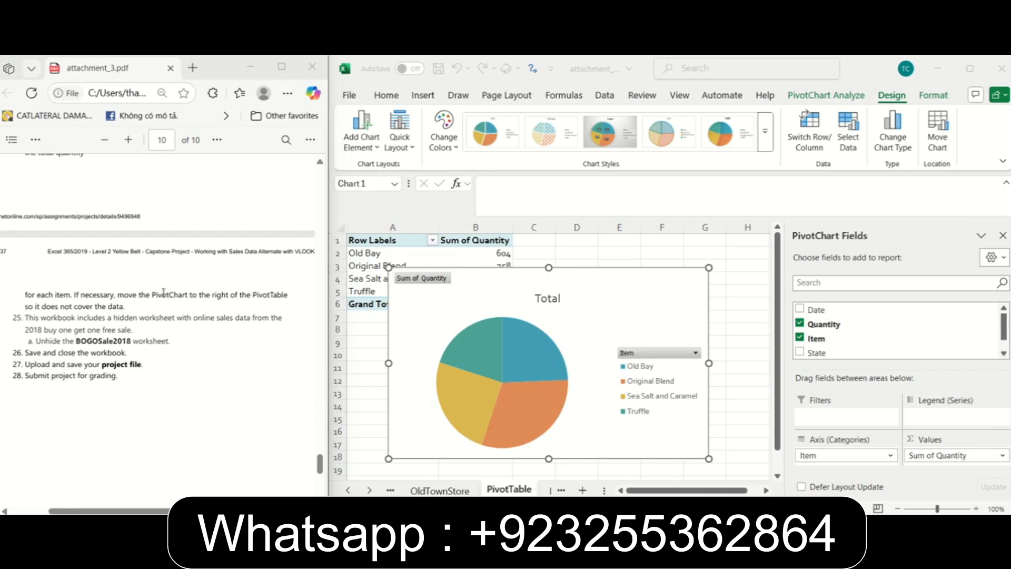
{"action": "left_click_drag", "start_coordinate": [474, 285], "coordinate": [612, 249]}
Following instruction 25, unhide the BOGOSale2018 worksheet and return to the PDF instructions.
{"action": "left_click", "coordinate": [203, 337]}
{"action": "scroll", "coordinate": [145, 340], "scroll_direction": "down", "scroll_amount": 3}
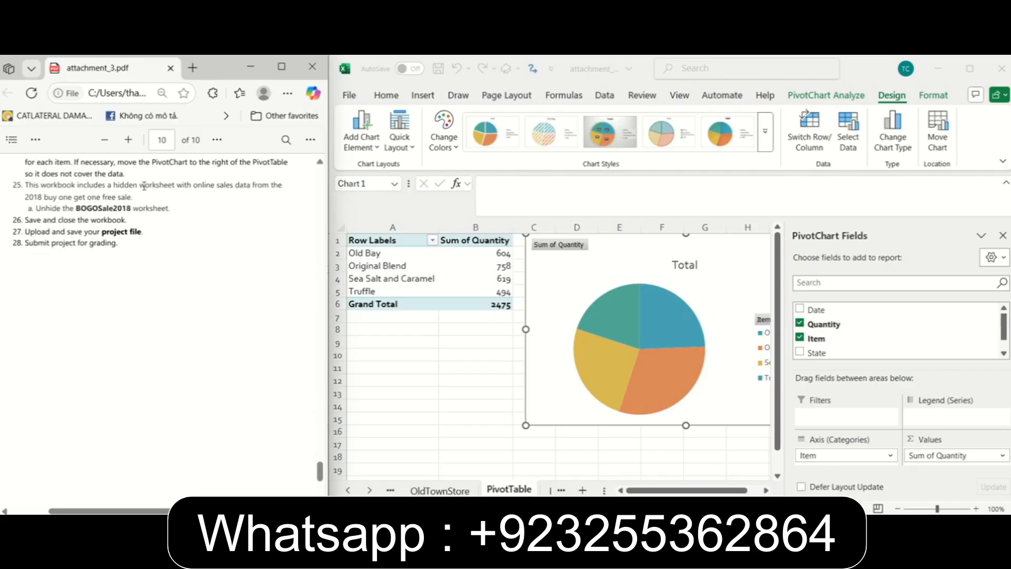
{"action": "left_click_drag", "start_coordinate": [70, 208], "coordinate": [133, 209]}
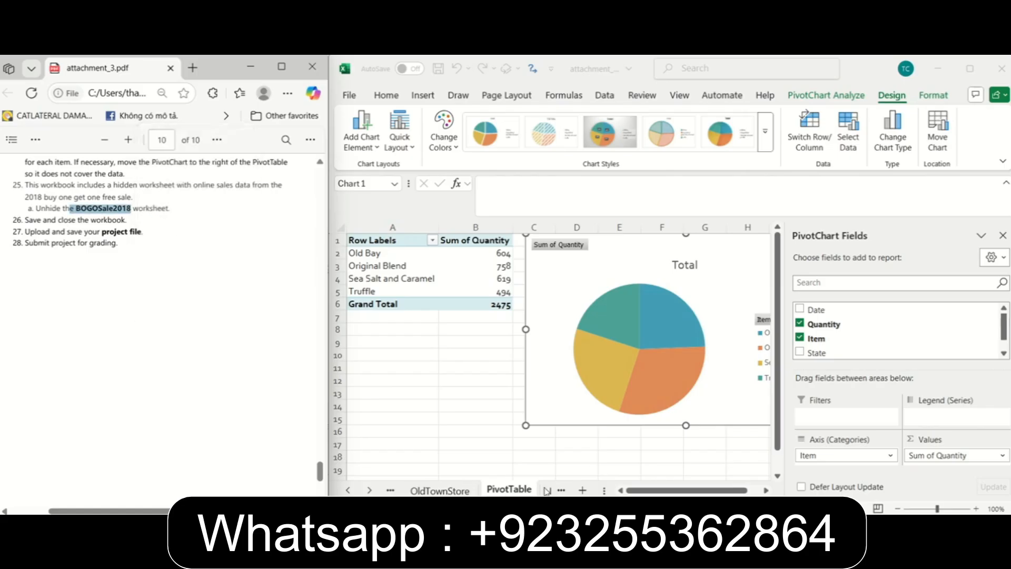
{"action": "right_click", "coordinate": [526, 490]}
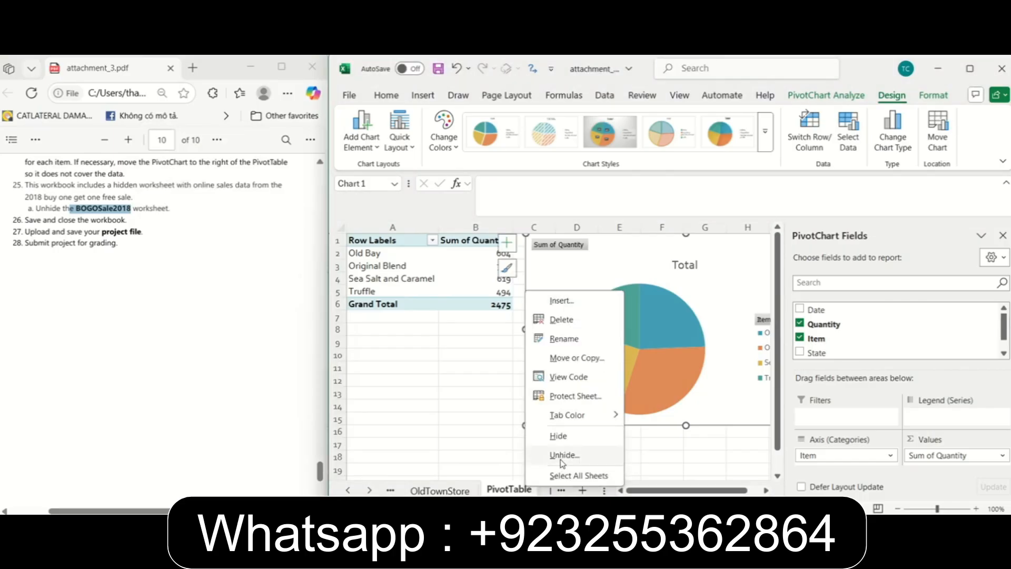
{"action": "left_click", "coordinate": [562, 458]}
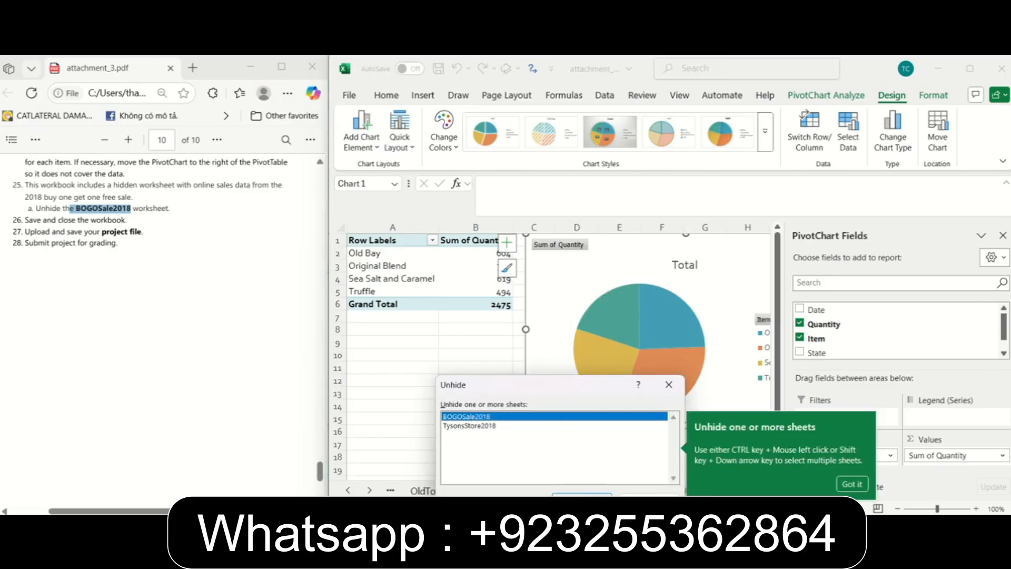
{"action": "left_click", "coordinate": [582, 494]}
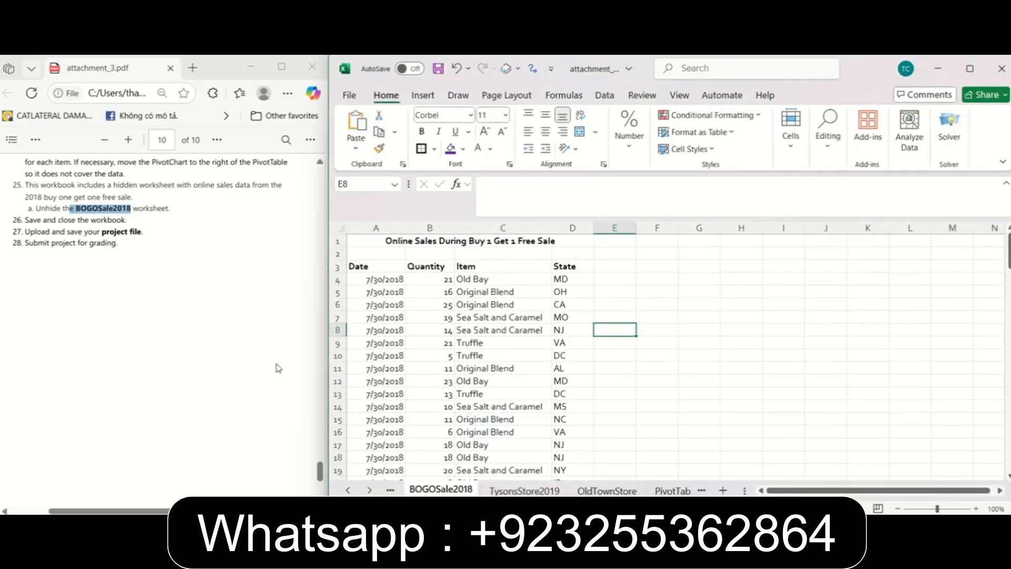
{"action": "left_click", "coordinate": [100, 285]}
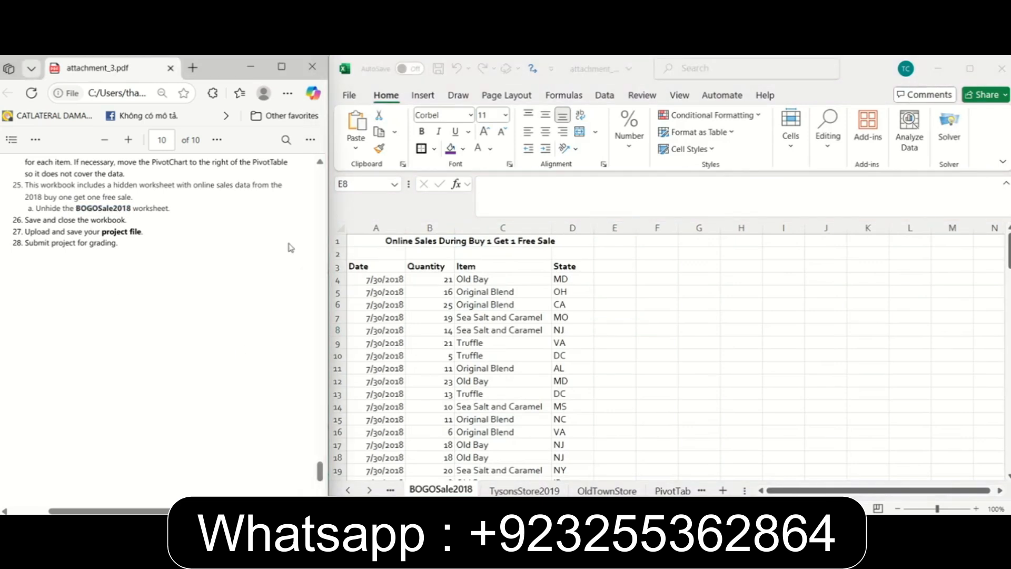